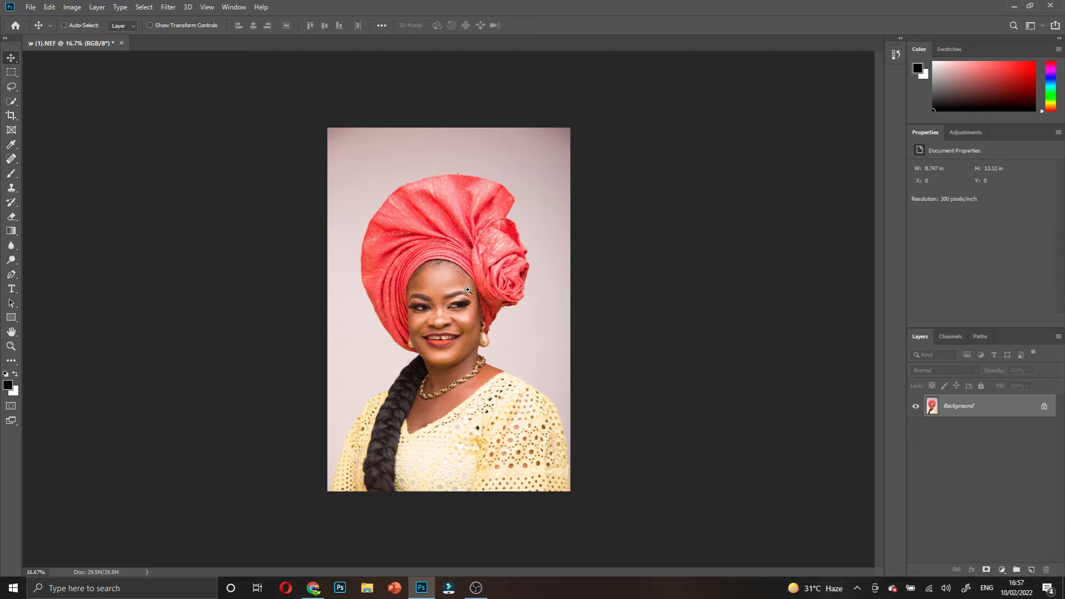
- Zoom into the portrait and duplicate the Background layer as Layer 1
{"action": "key", "text": "ctrl+plus"}
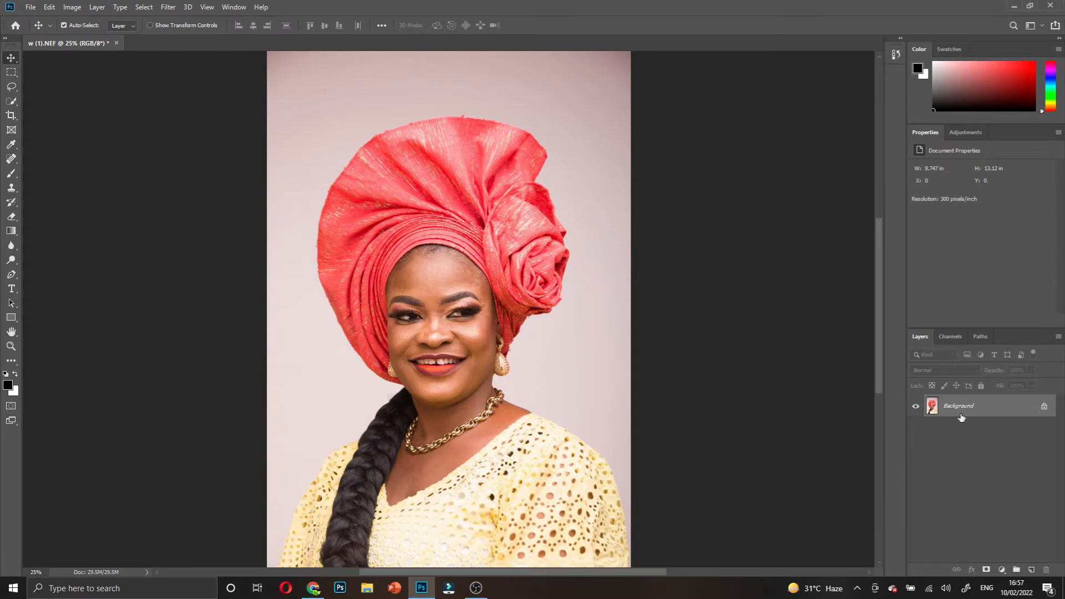
{"action": "key", "text": "ctrl+j"}
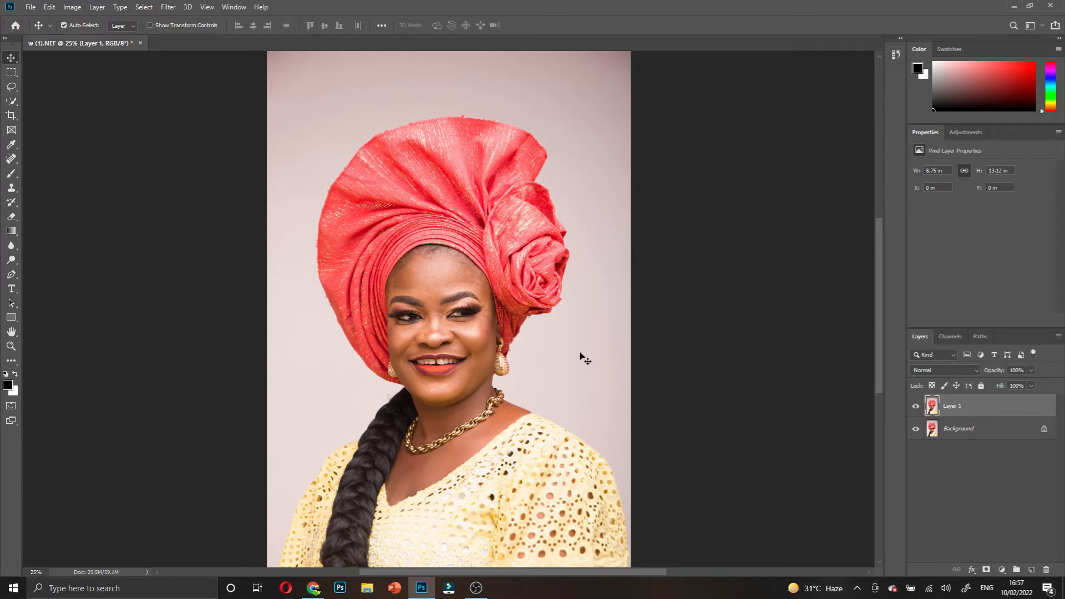
{"action": "scroll", "coordinate": [472, 347], "scroll_direction": "down", "scroll_amount": 3}
{"action": "scroll", "coordinate": [530, 331], "scroll_direction": "up", "scroll_amount": 2}
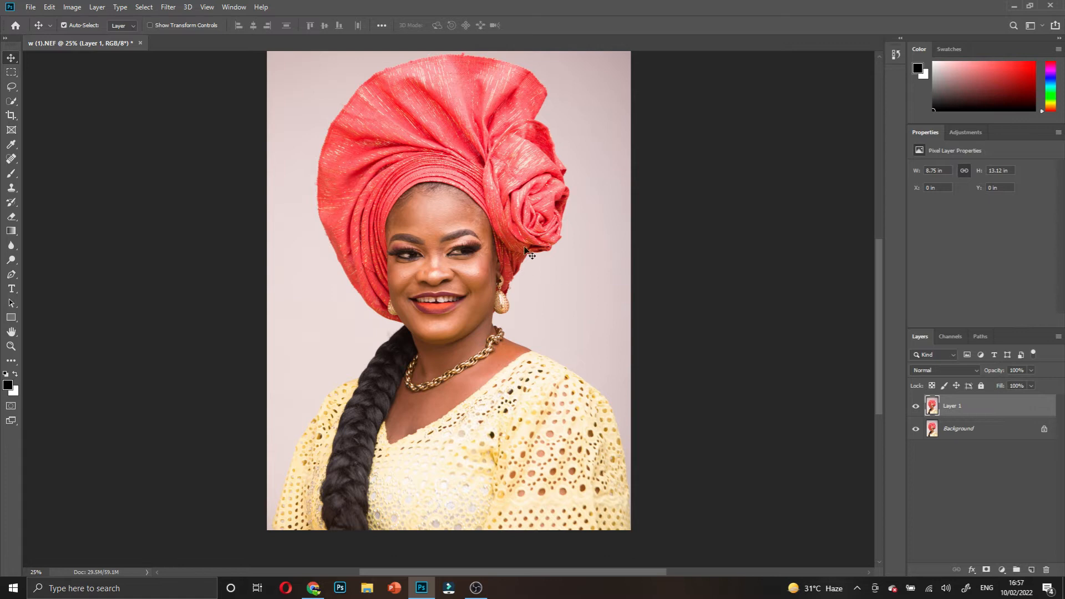
{"action": "scroll", "coordinate": [461, 198], "scroll_direction": "up", "scroll_amount": 2}
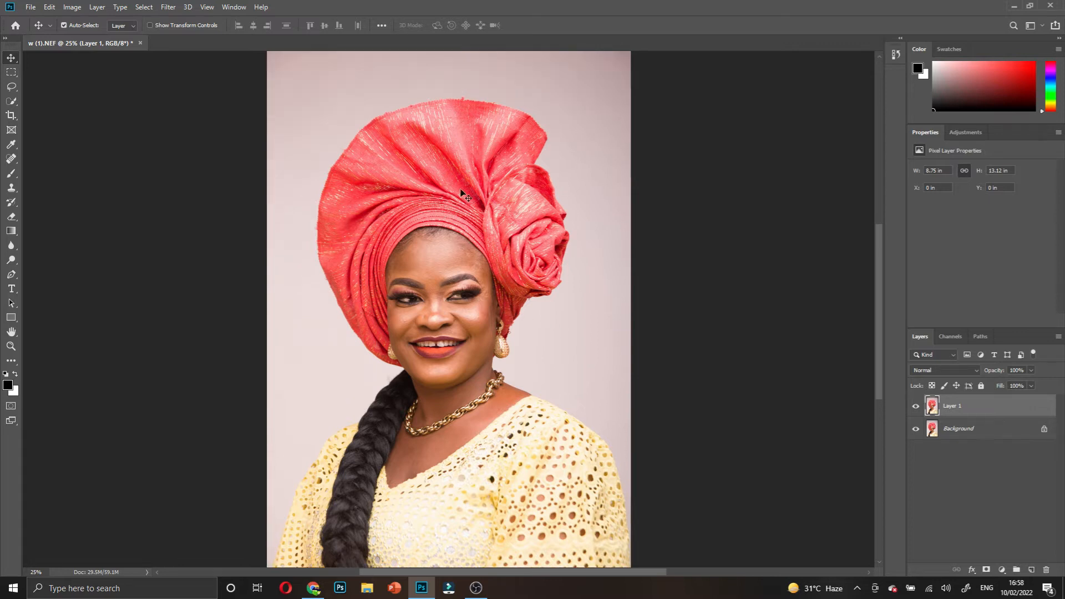
- Apply the Camera Raw Filter with Highlights -100, Whites -100, Shadows -11, Clarity +17 and Contrast +8
{"action": "left_click", "coordinate": [168, 6]}
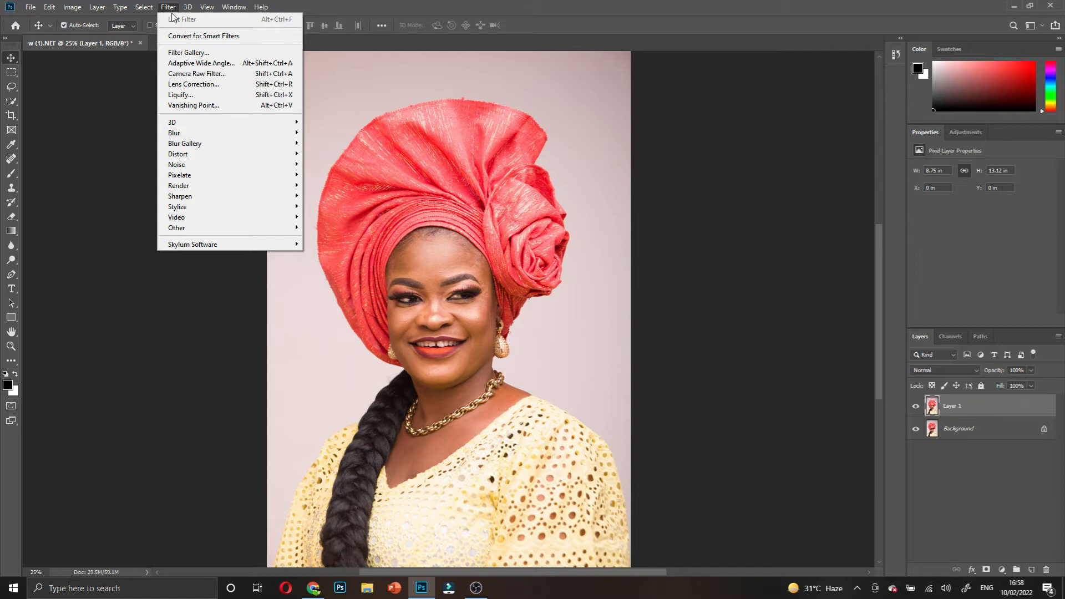
{"action": "left_click", "coordinate": [194, 75]}
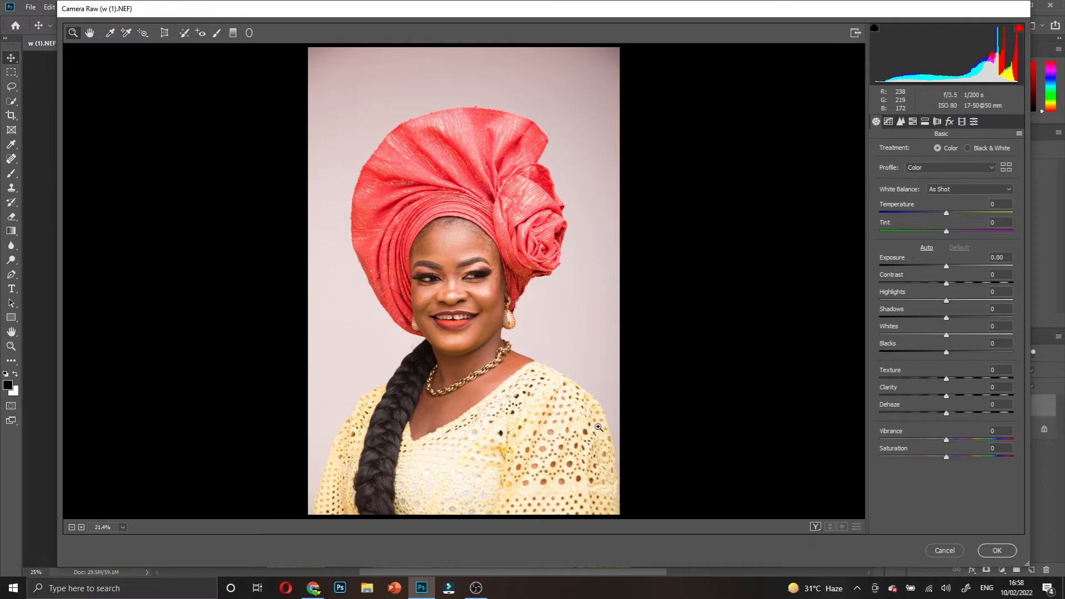
{"action": "left_click_drag", "start_coordinate": [948, 301], "coordinate": [861, 300]}
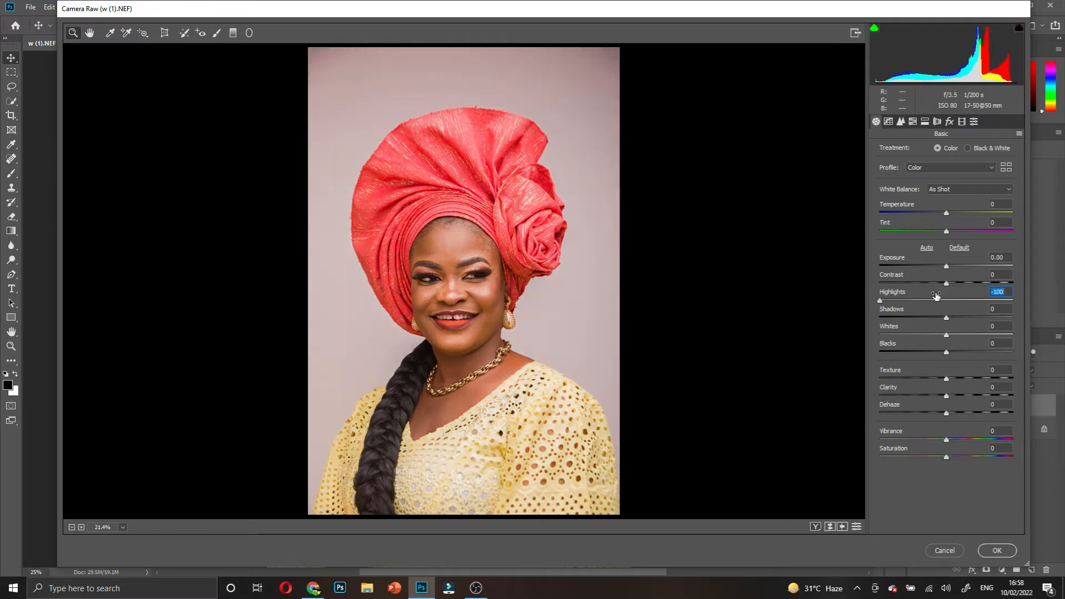
{"action": "left_click_drag", "start_coordinate": [938, 337], "coordinate": [877, 341]}
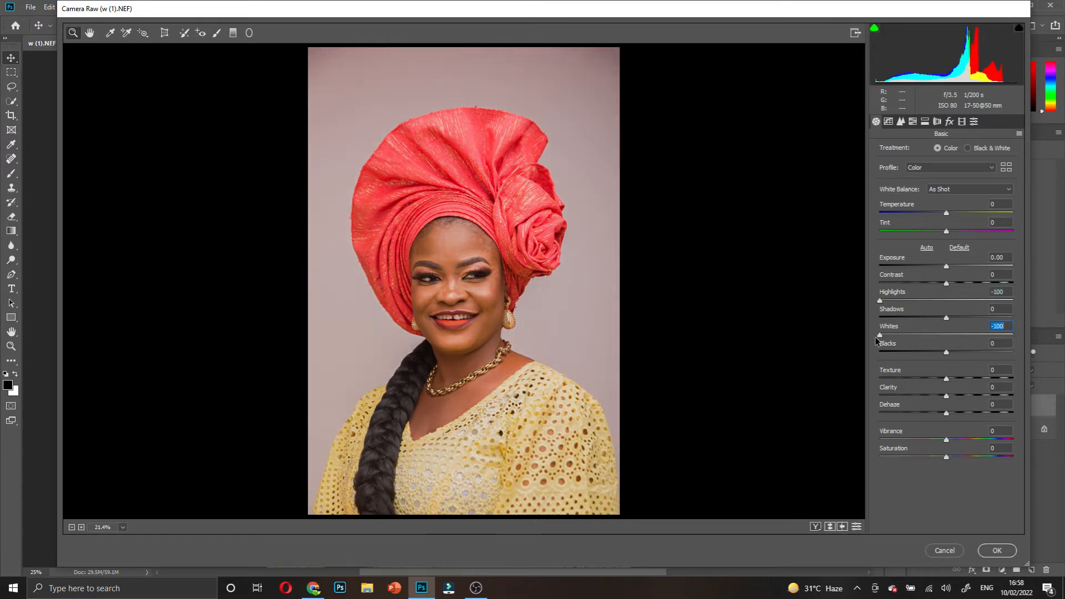
{"action": "left_click_drag", "start_coordinate": [940, 319], "coordinate": [940, 320]}
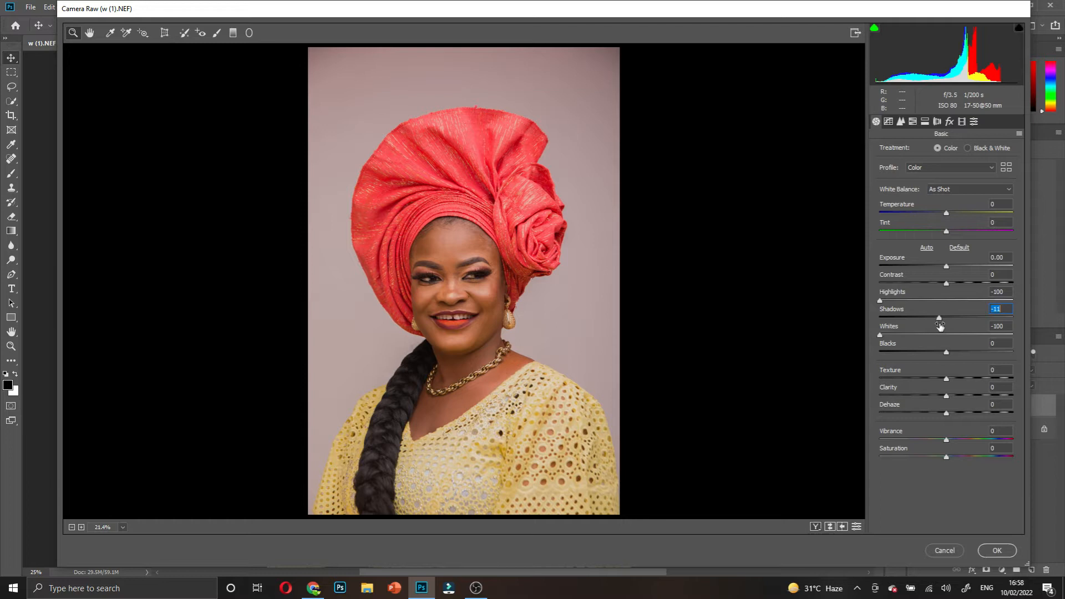
{"action": "left_click_drag", "start_coordinate": [945, 397], "coordinate": [954, 398]}
{"action": "left_click", "coordinate": [948, 284]}
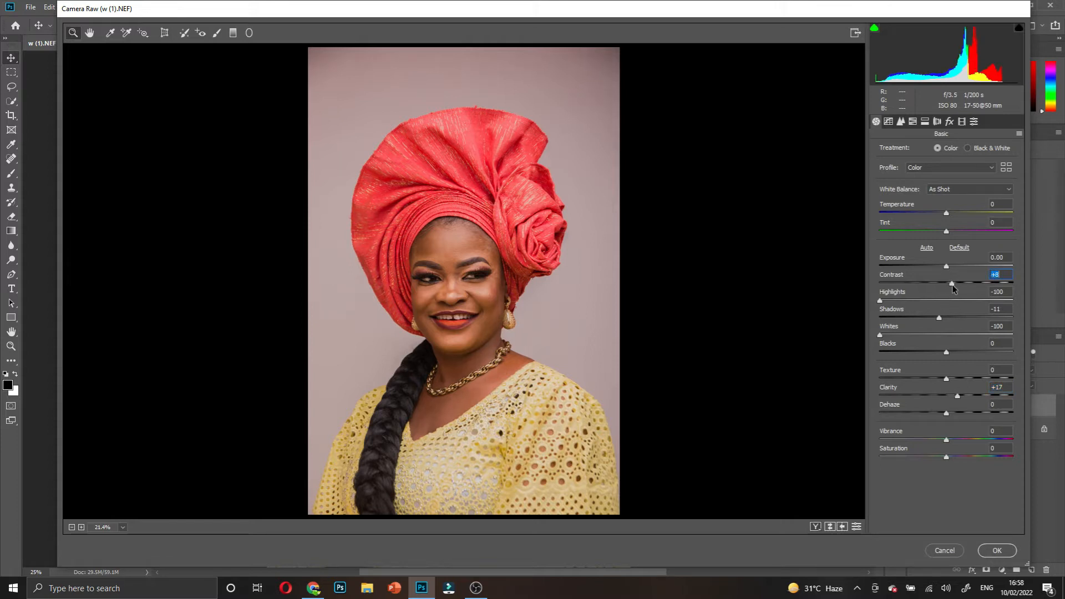
{"action": "left_click", "coordinate": [816, 527]}
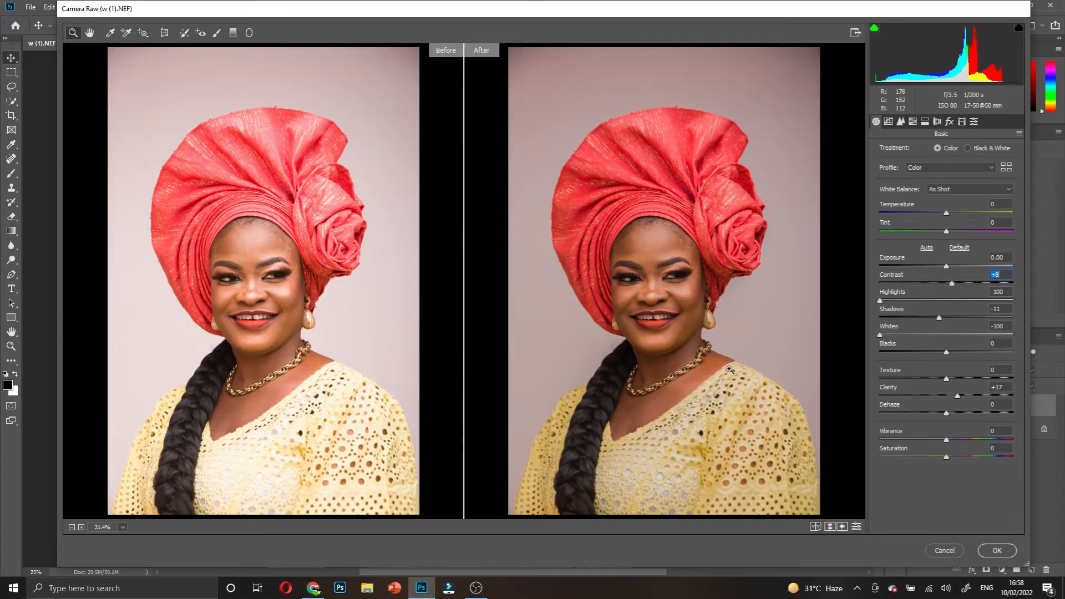
{"action": "left_click", "coordinate": [997, 551]}
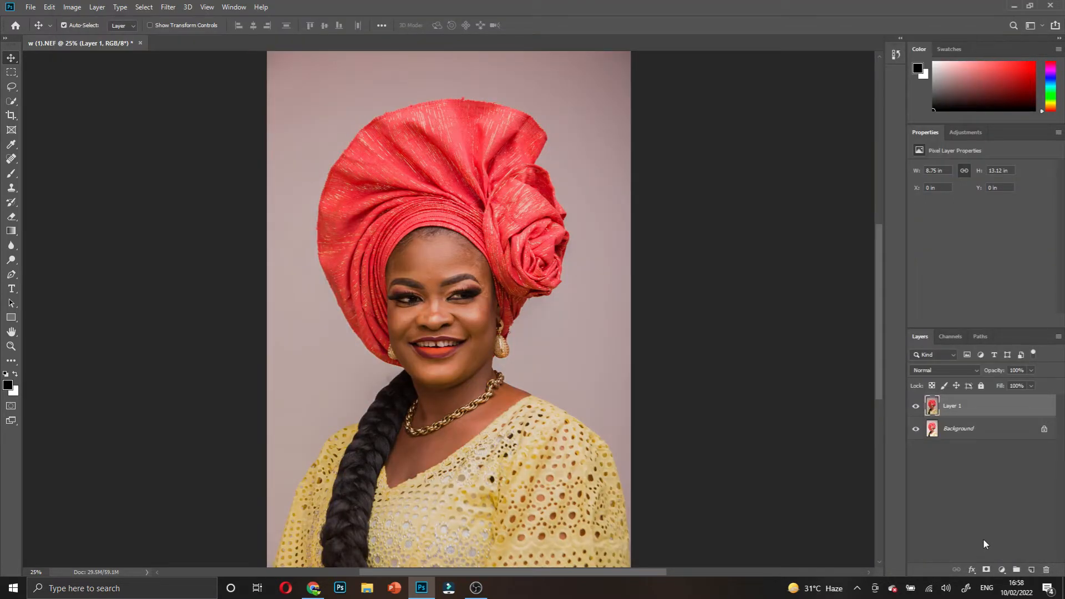
- Duplicate Layer 1 and rename the copy 'CHANGING BK'
{"action": "key", "text": "ctrl+j"}
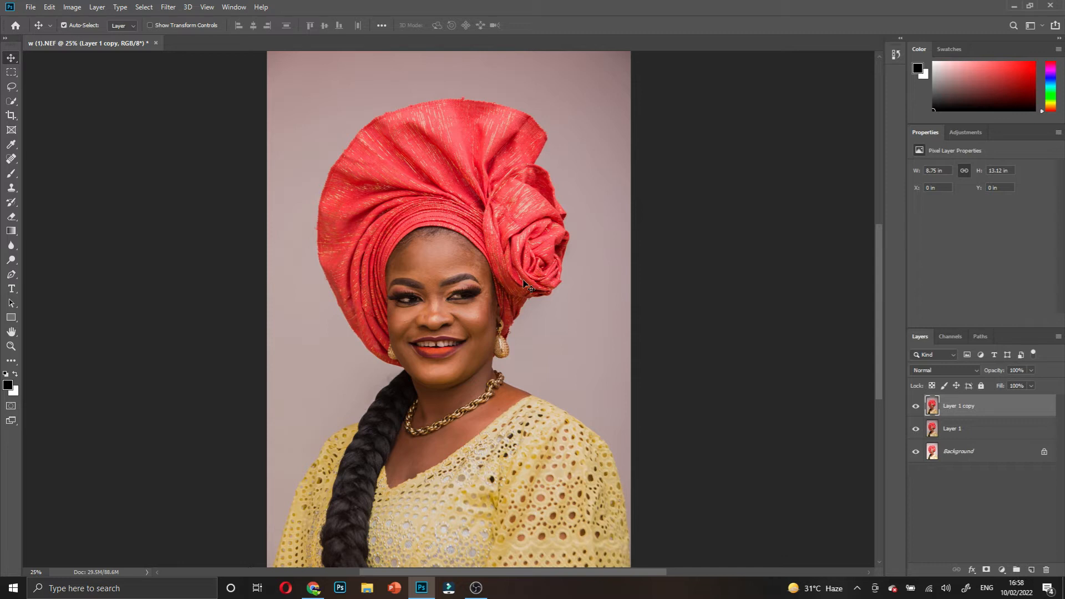
{"action": "double_click", "coordinate": [969, 407]}
{"action": "type", "text": "C"}
{"action": "type", "text": "HANGING BK"}
{"action": "key", "text": "Return"}
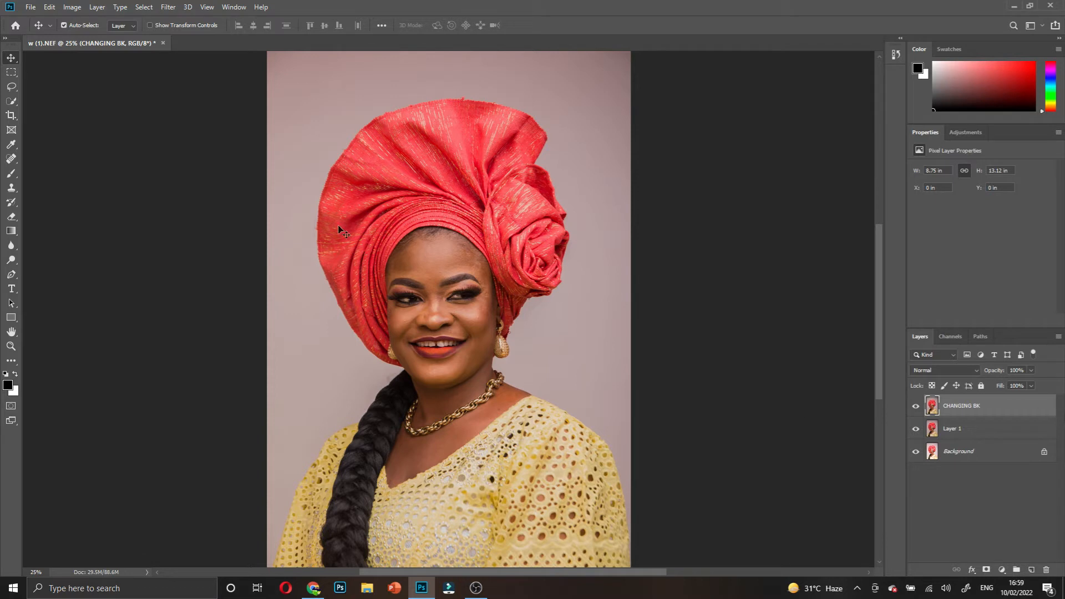
- Select the woman with Select > Subject and hide Layer 1 and the Background layer
{"action": "left_click", "coordinate": [143, 7]}
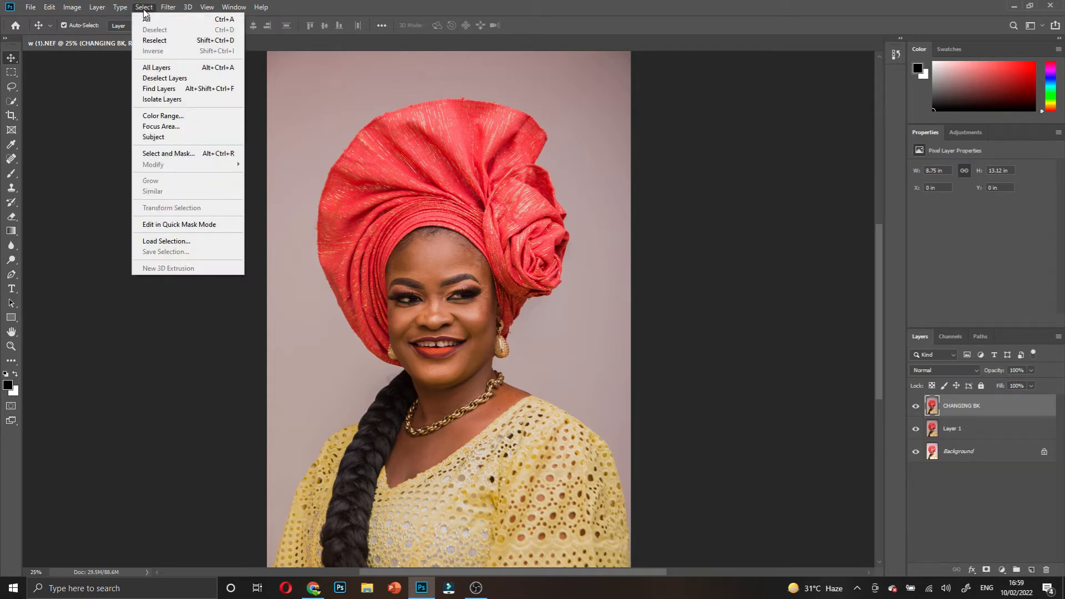
{"action": "left_click", "coordinate": [156, 136]}
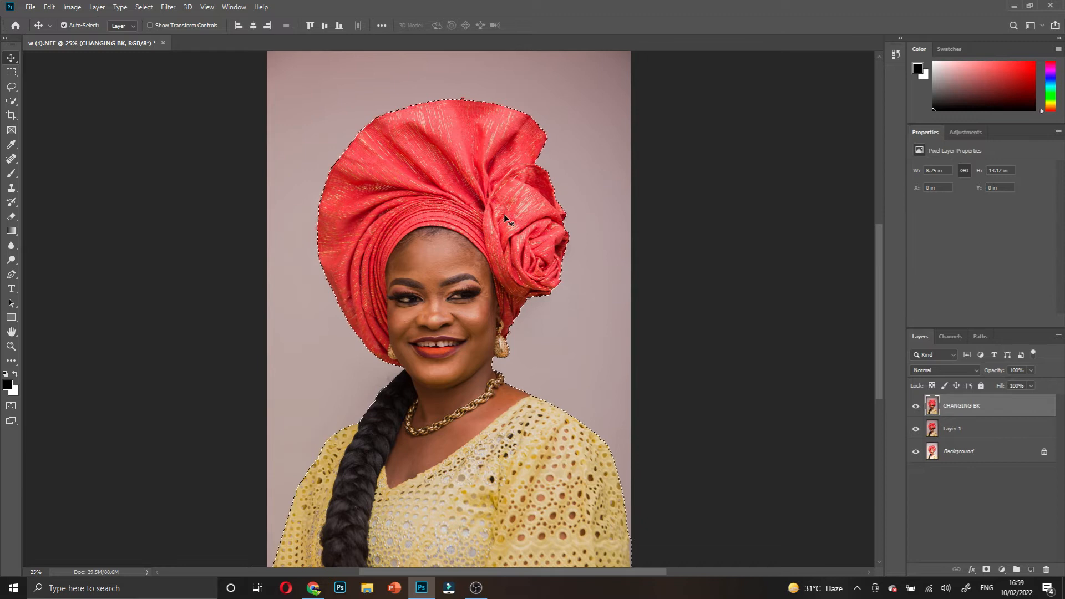
{"action": "left_click", "coordinate": [916, 429]}
{"action": "left_click", "coordinate": [916, 451]}
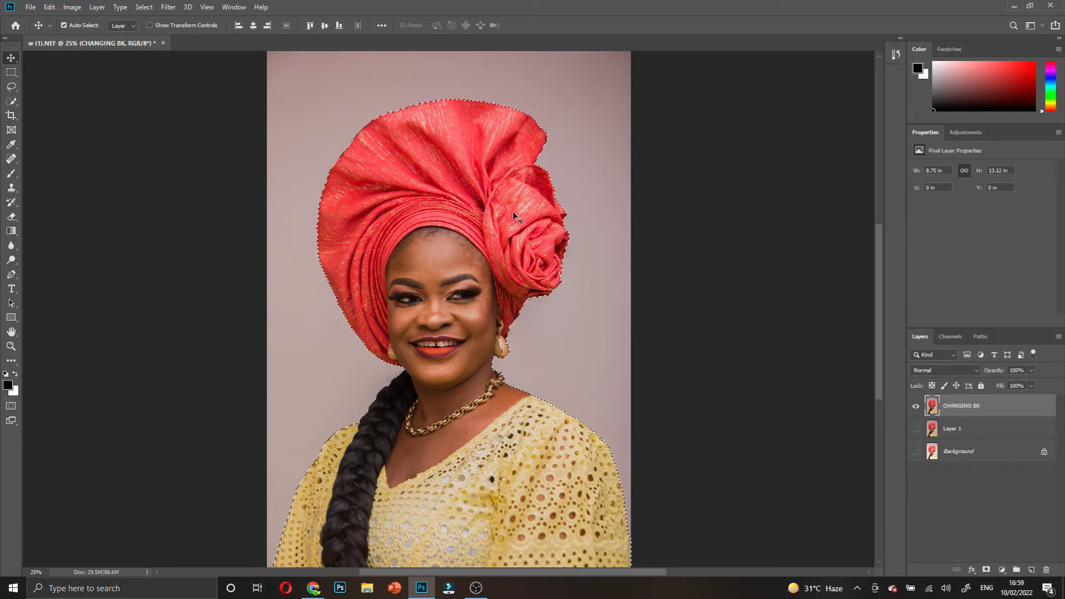
{"action": "left_click", "coordinate": [11, 87]}
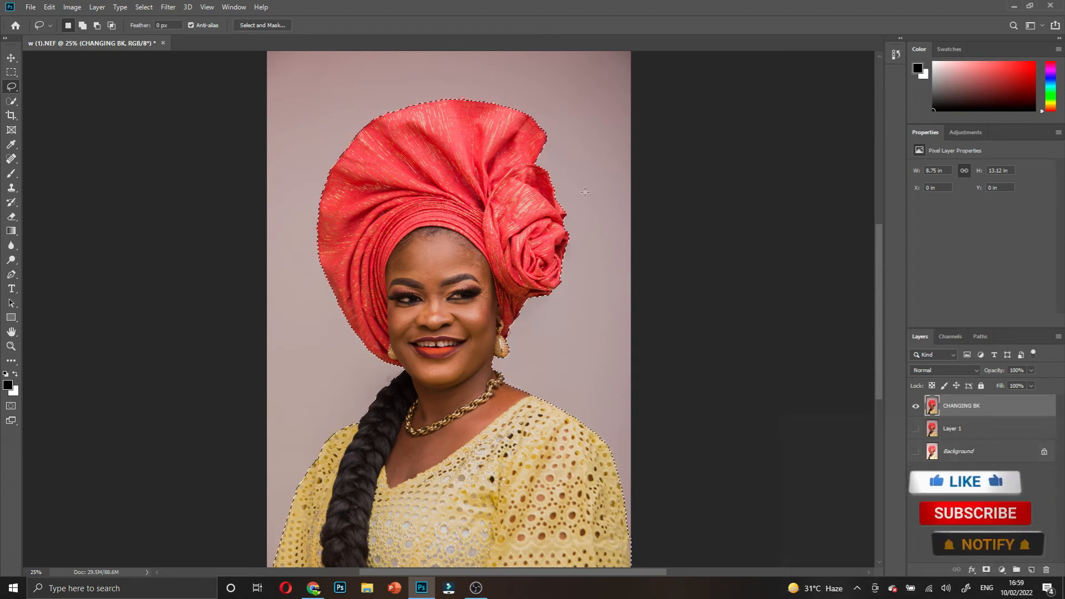
- Invert the selection to the pinkish backdrop with Select Inverse, test-deleting and undoing along the way
{"action": "key", "text": "Delete"}
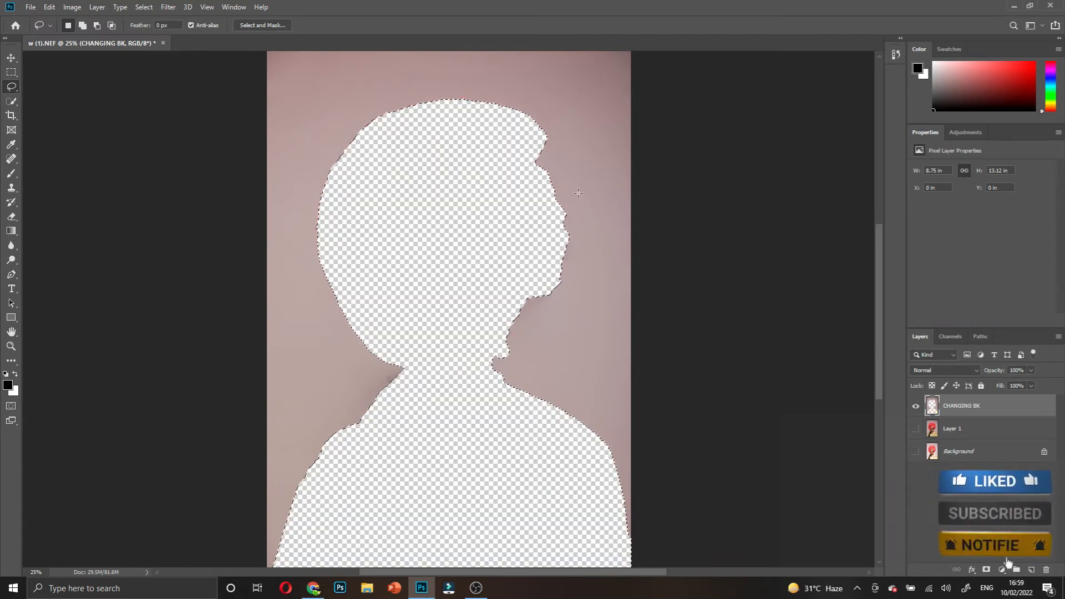
{"action": "key", "text": "ctrl+z"}
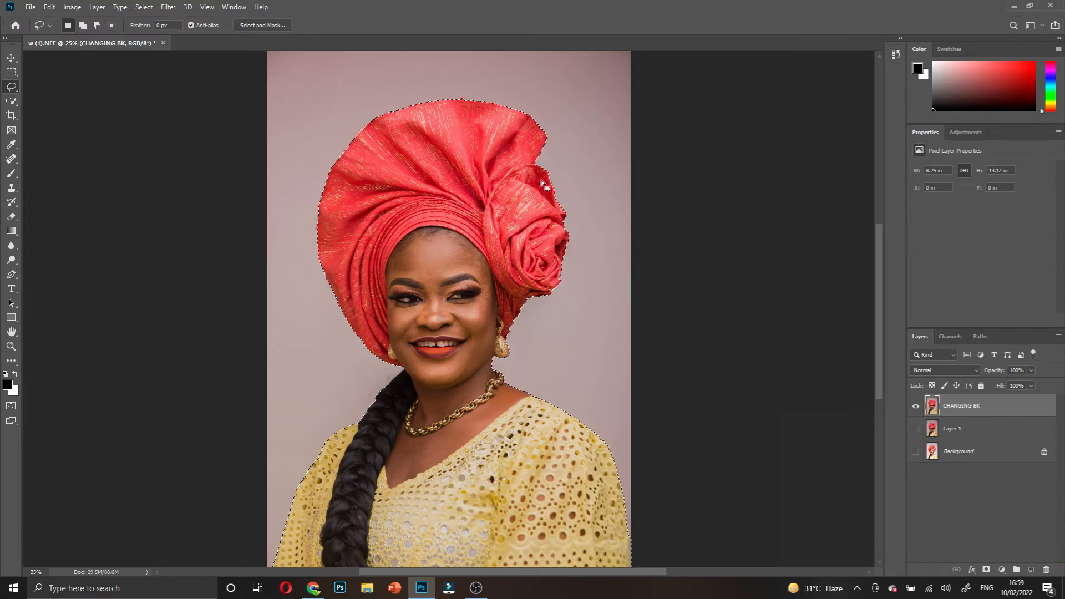
{"action": "right_click", "coordinate": [498, 162]}
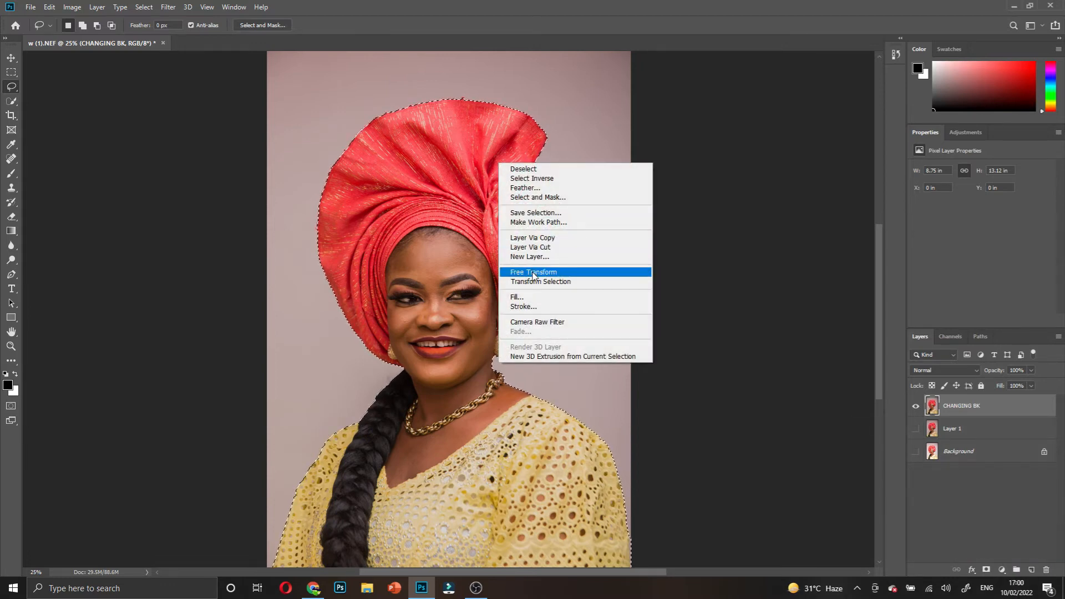
{"action": "left_click", "coordinate": [532, 178]}
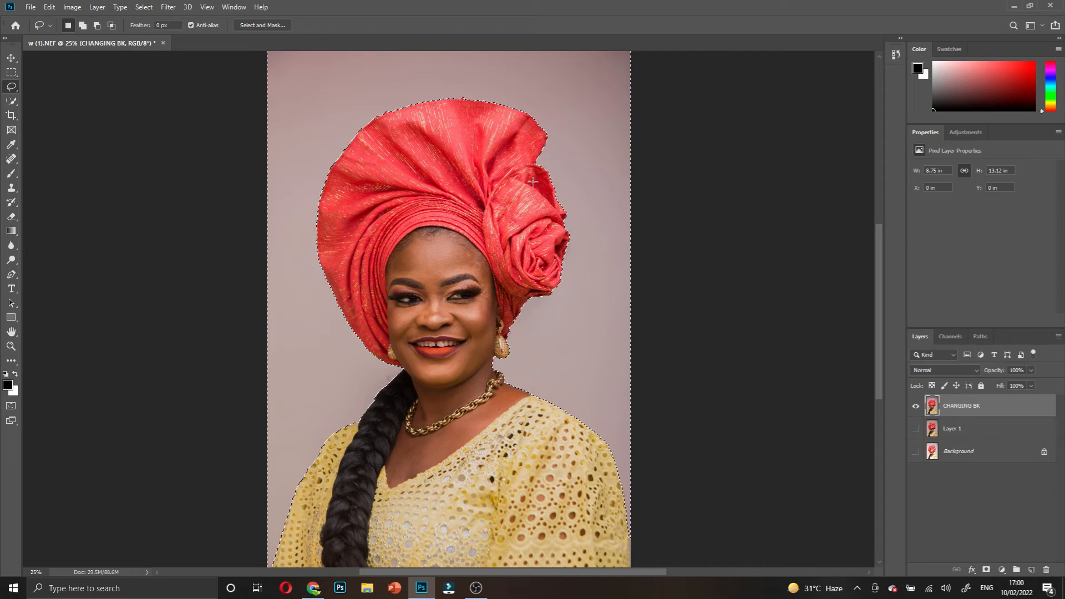
{"action": "right_click", "coordinate": [503, 191]}
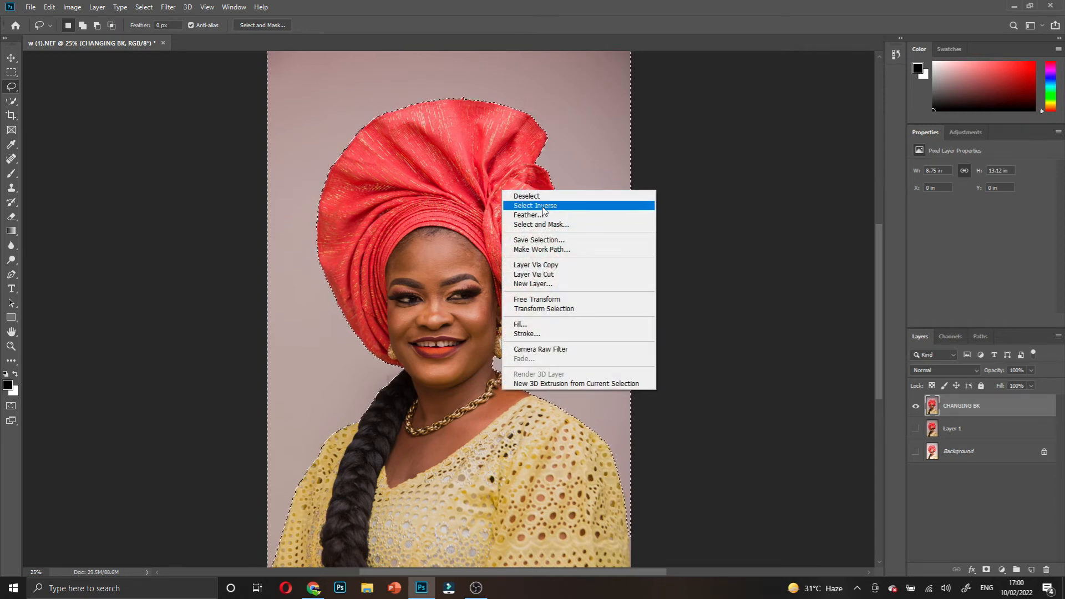
{"action": "left_click", "coordinate": [542, 207]}
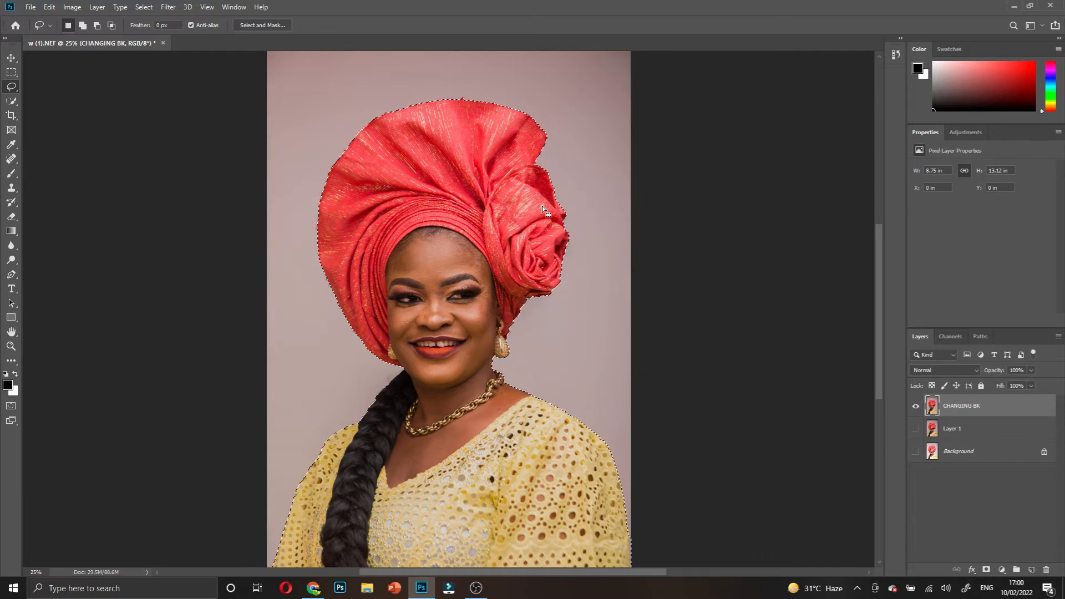
{"action": "right_click", "coordinate": [542, 205]}
{"action": "left_click", "coordinate": [577, 219]}
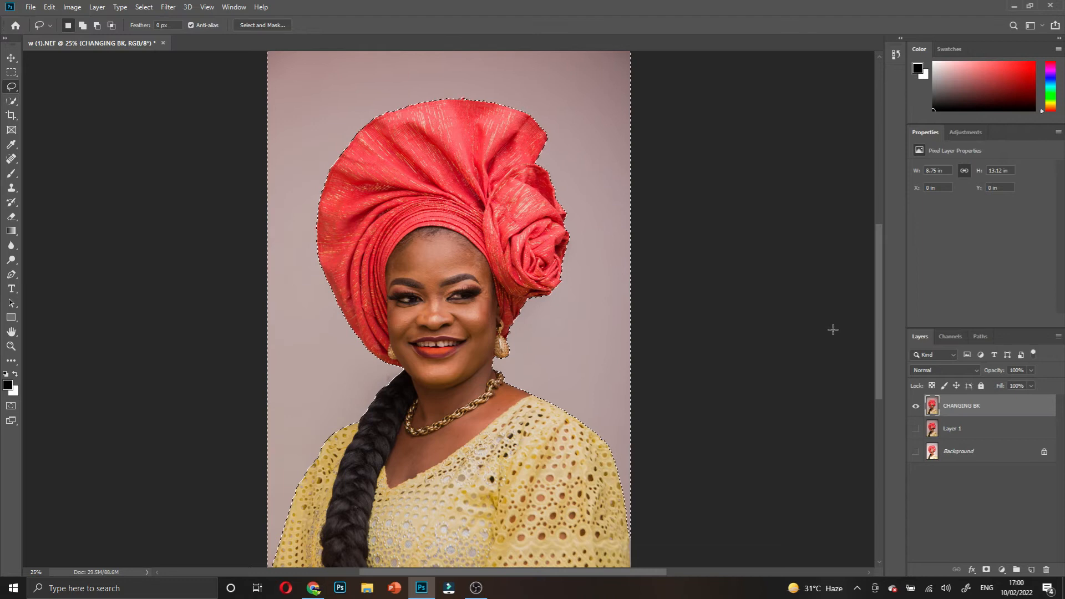
{"action": "key", "text": "Delete"}
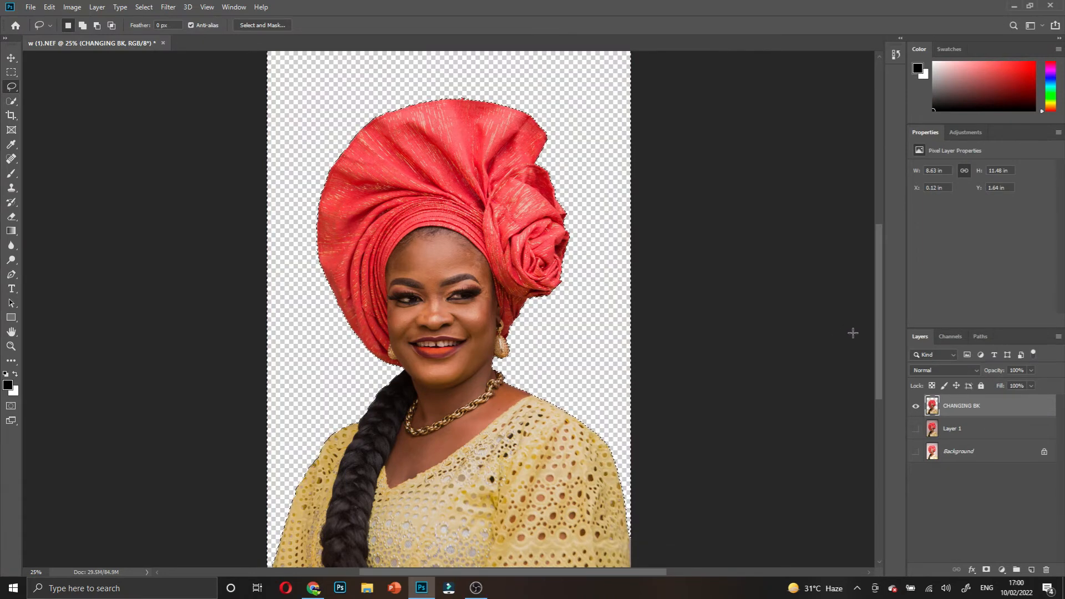
{"action": "key", "text": "ctrl+z"}
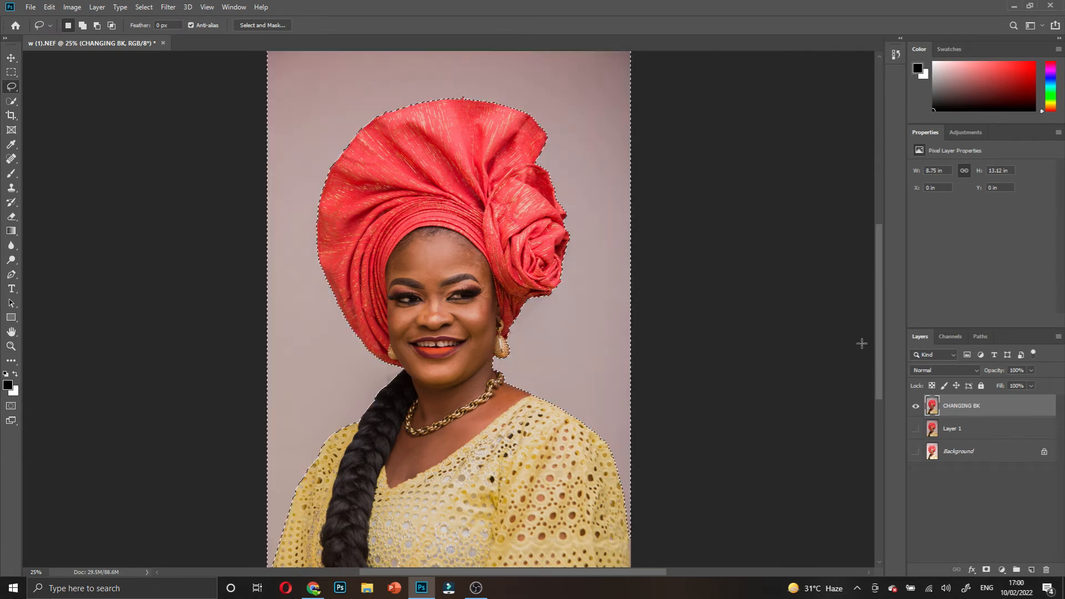
- Trial a layer mask and deleting the backdrop, undoing each change
{"action": "left_click", "coordinate": [987, 571]}
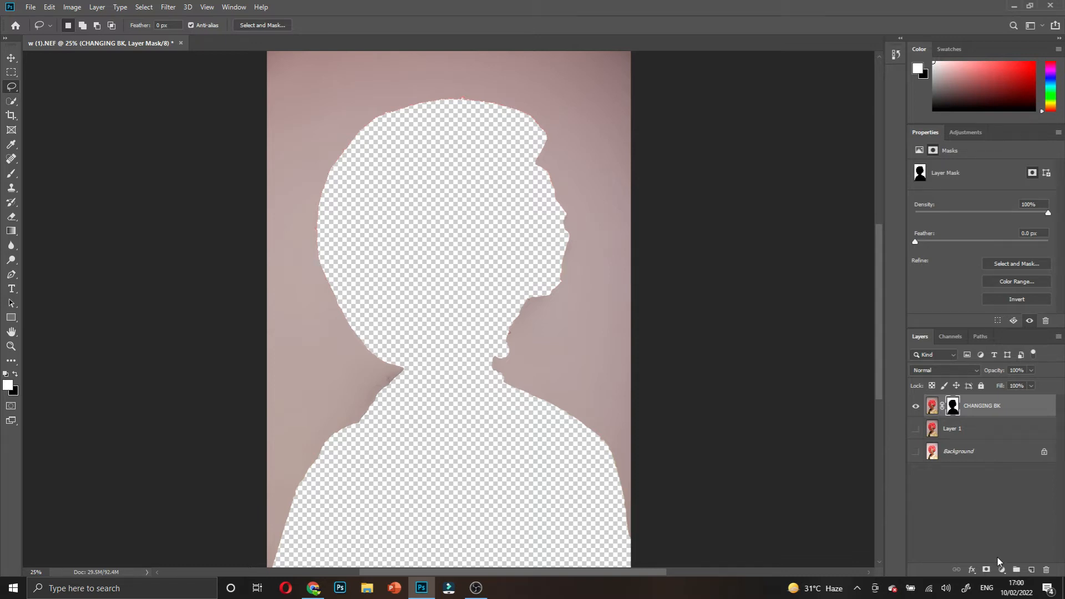
{"action": "key", "text": "ctrl+z"}
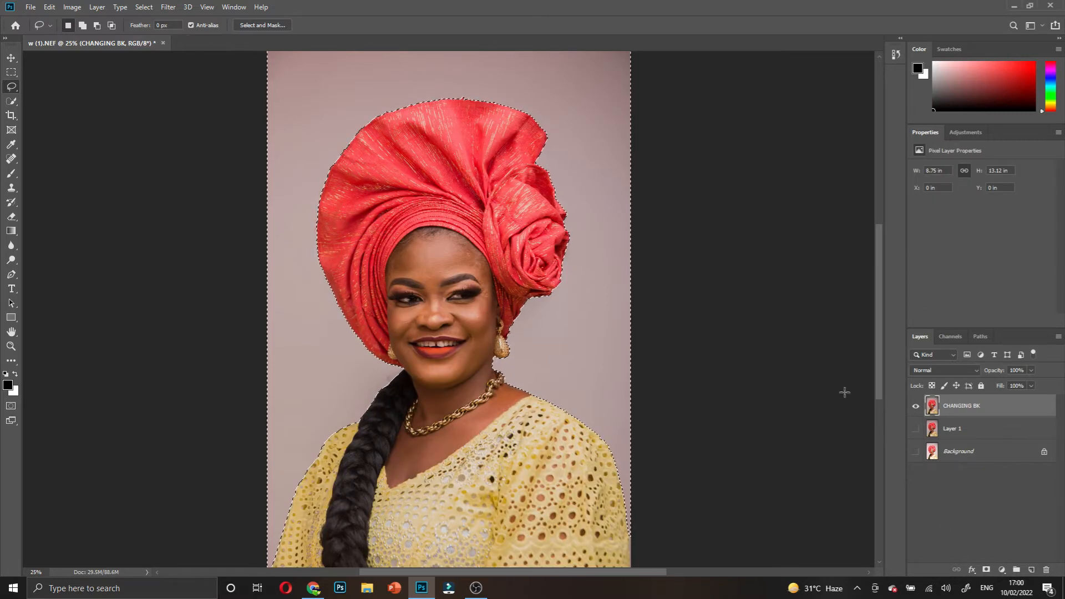
{"action": "key", "text": "Delete"}
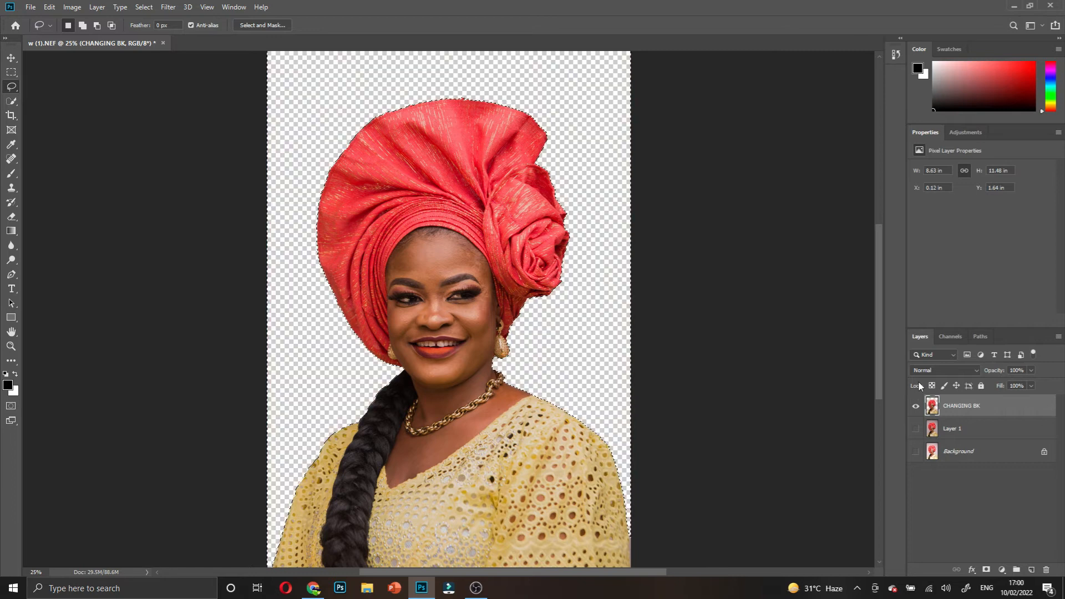
{"action": "key", "text": "ctrl+z"}
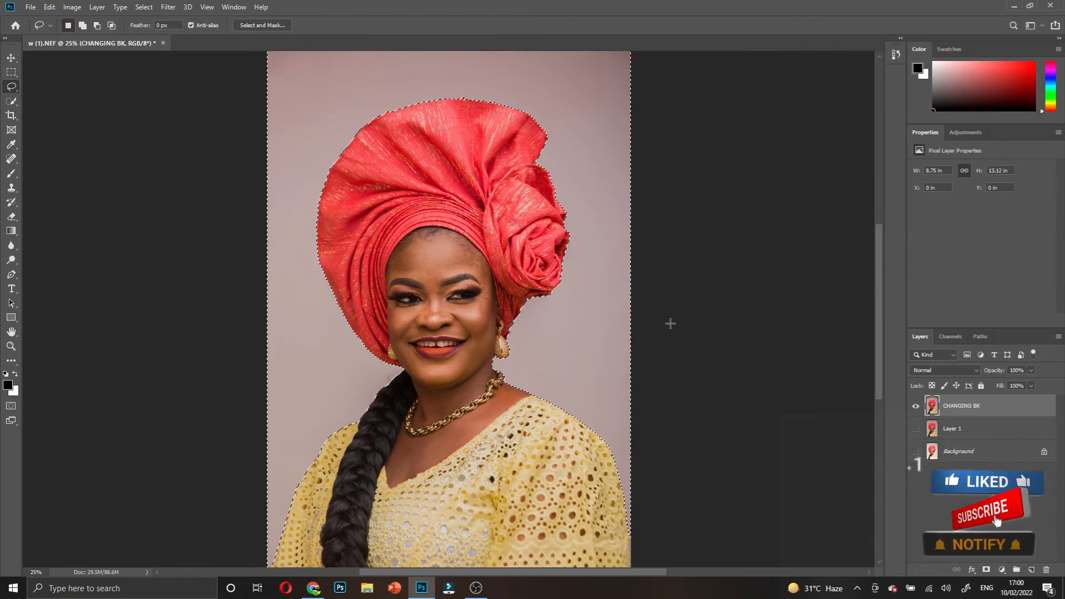
{"action": "key", "text": "Delete"}
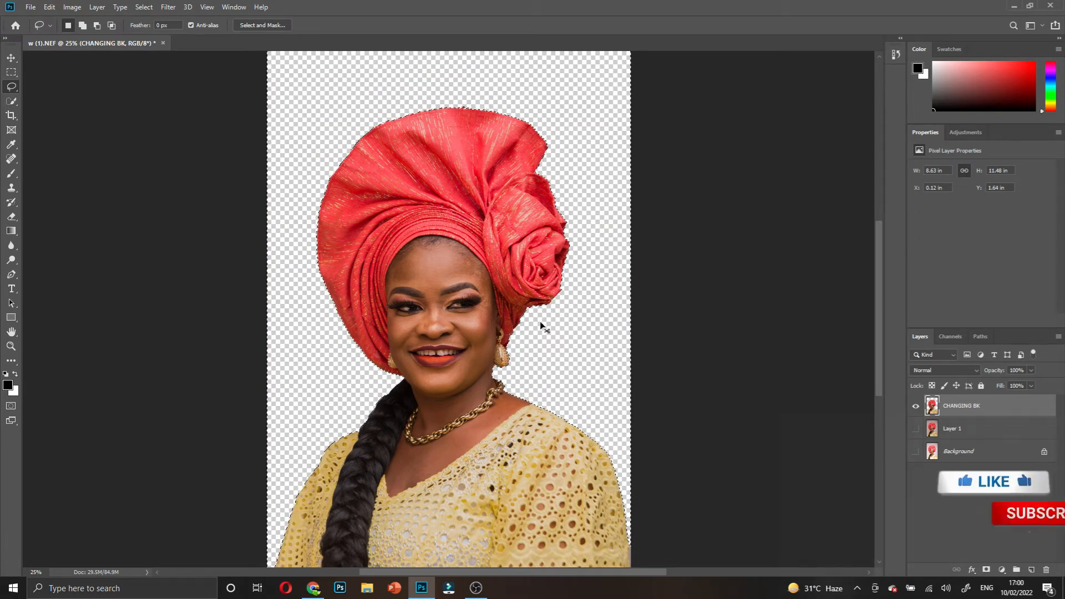
{"action": "key", "text": "ctrl+z"}
- Invert the selection to the woman and add a layer mask to CHANGING BK
{"action": "right_click", "coordinate": [490, 309]}
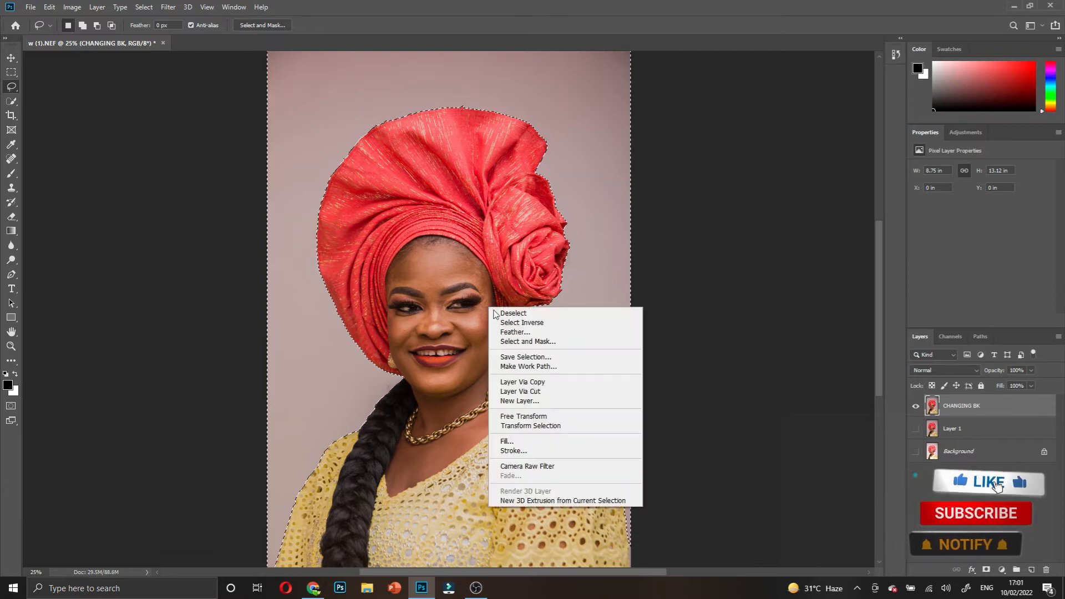
{"action": "left_click", "coordinate": [550, 324]}
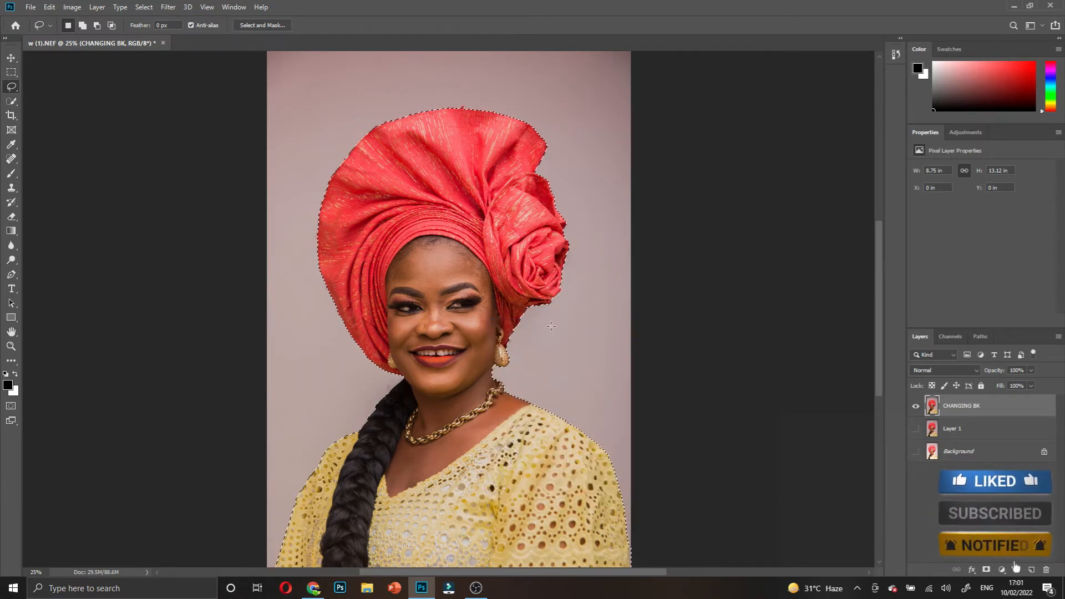
{"action": "left_click", "coordinate": [987, 569]}
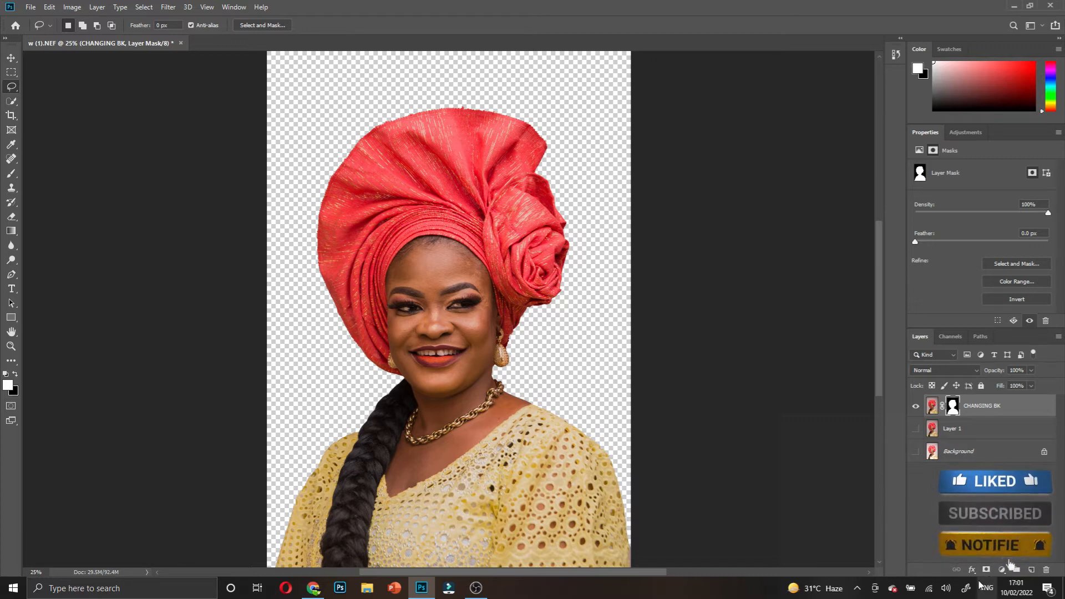
- Add a trial black Solid Color fill below CHANGING BK, then delete it and undo back to the unmasked layer
{"action": "left_click", "coordinate": [1002, 570]}
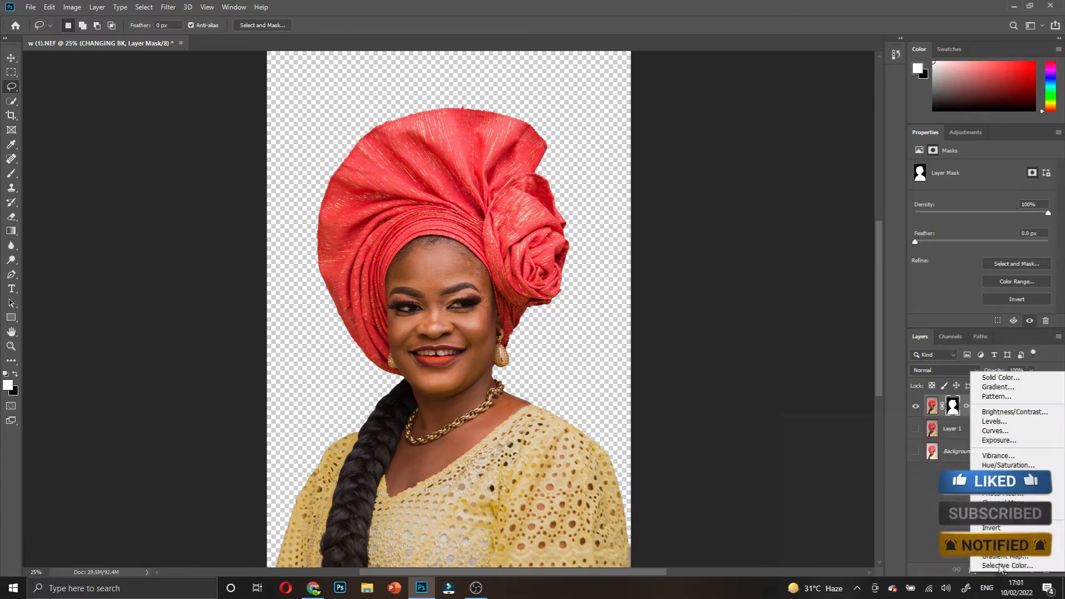
{"action": "left_click", "coordinate": [996, 378]}
{"action": "left_click", "coordinate": [638, 130]}
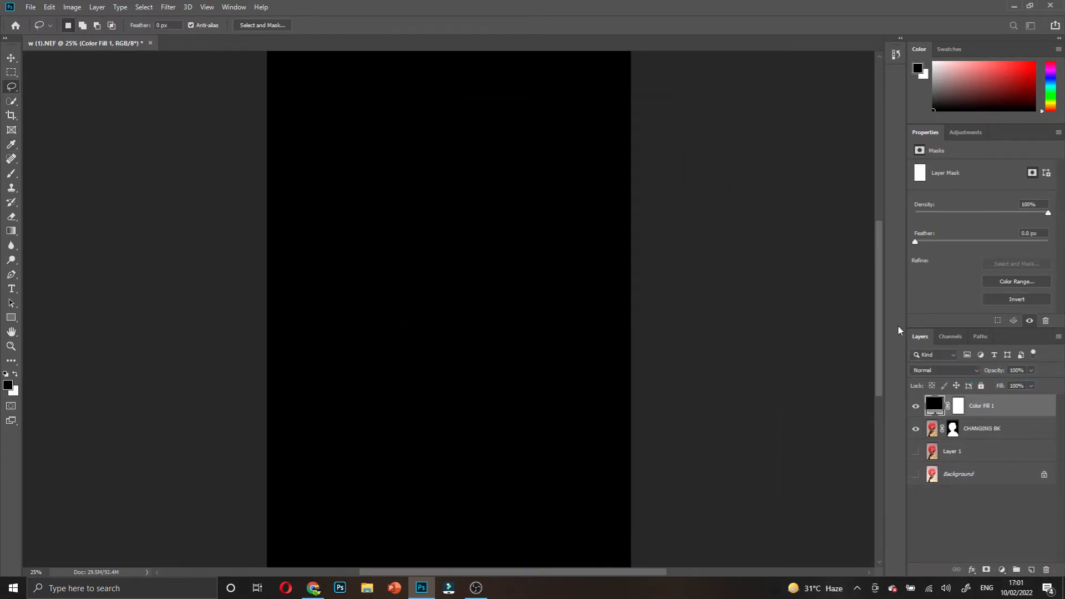
{"action": "left_click_drag", "start_coordinate": [994, 406], "coordinate": [997, 445]}
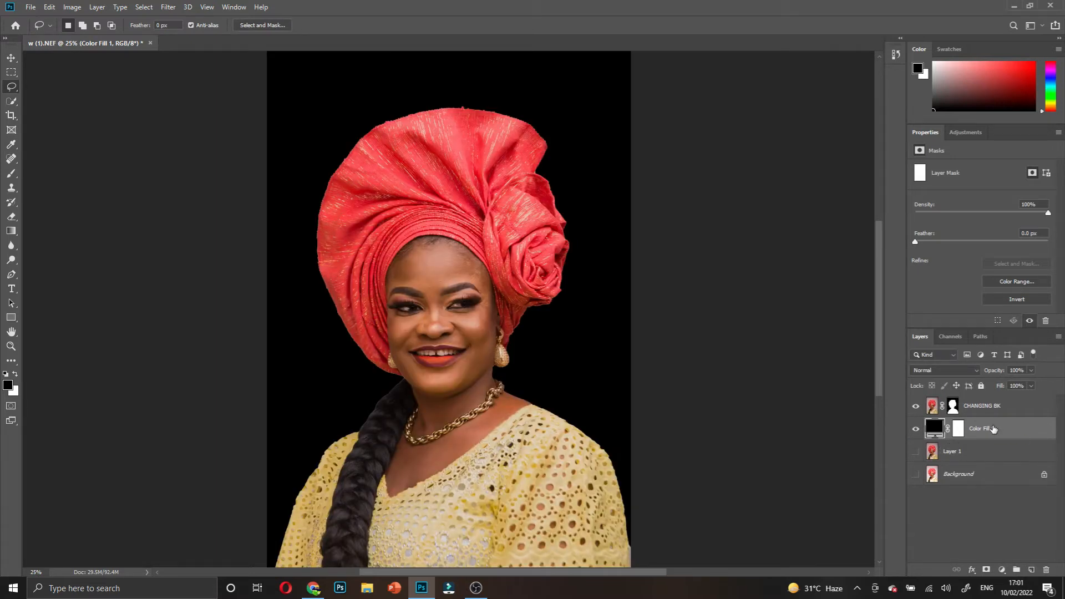
{"action": "key", "text": "Delete"}
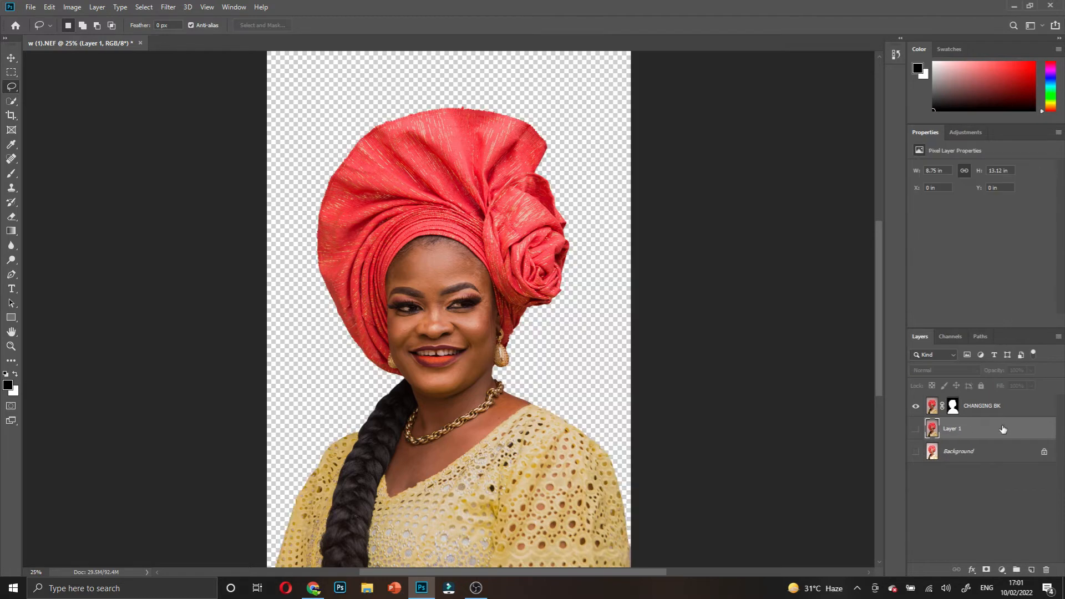
{"action": "key", "text": "ctrl+z"}
{"action": "key", "text": "ctrl+z"}
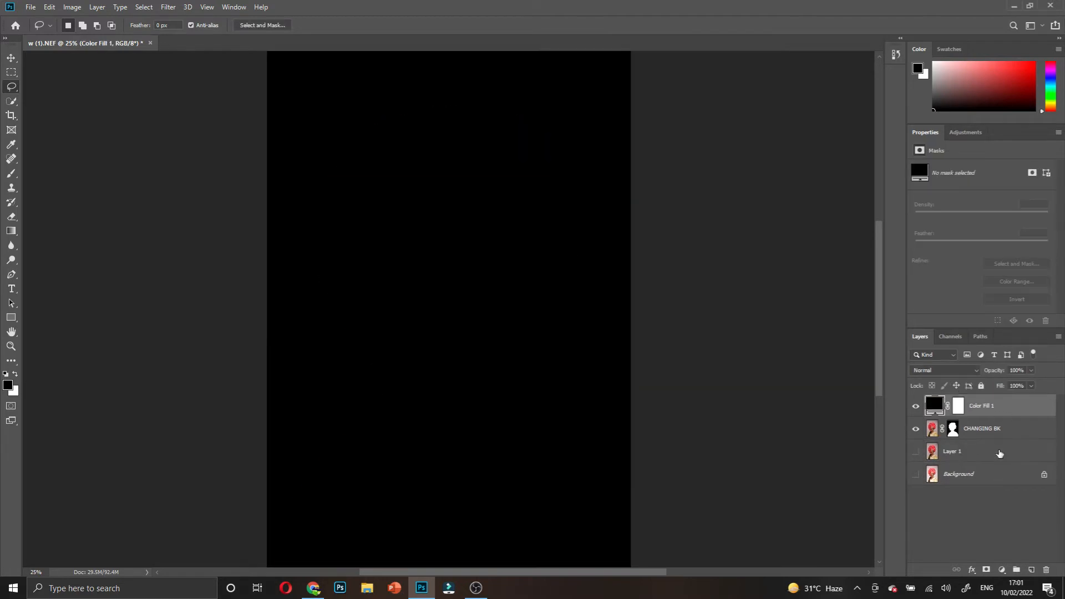
{"action": "key", "text": "ctrl+z"}
{"action": "key", "text": "ctrl+z"}
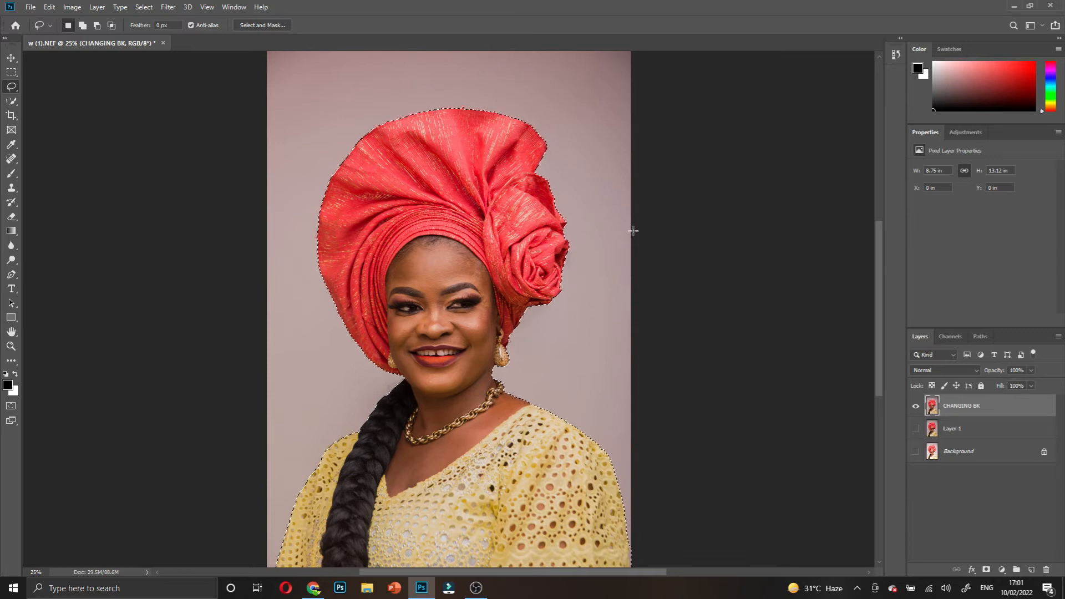
- Mask CHANGING BK to the woman, leaving only that layer visible on transparency
{"action": "left_click", "coordinate": [12, 58]}
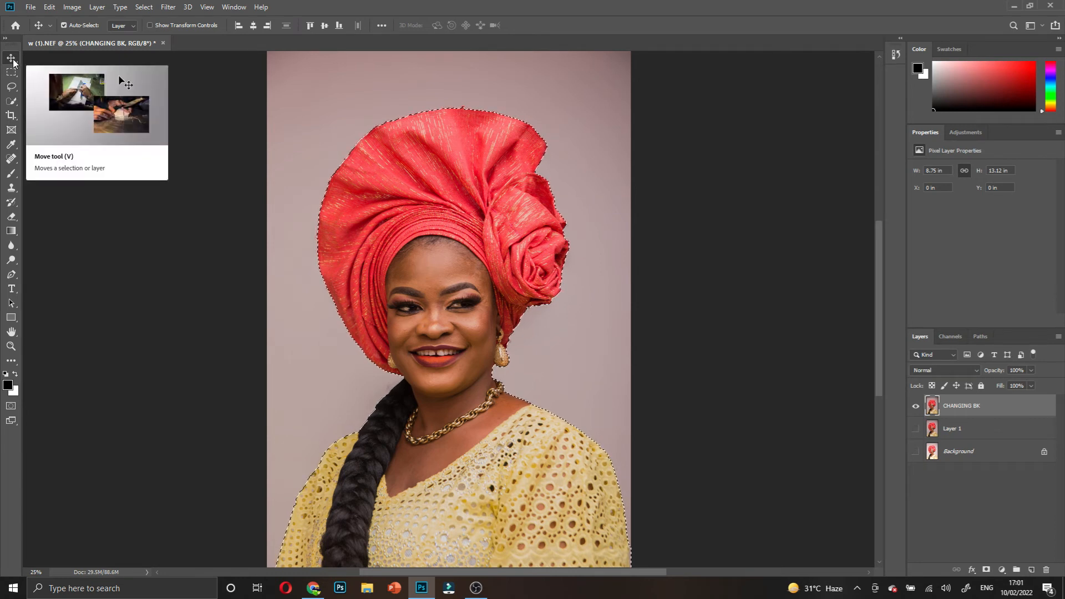
{"action": "left_click", "coordinate": [987, 571]}
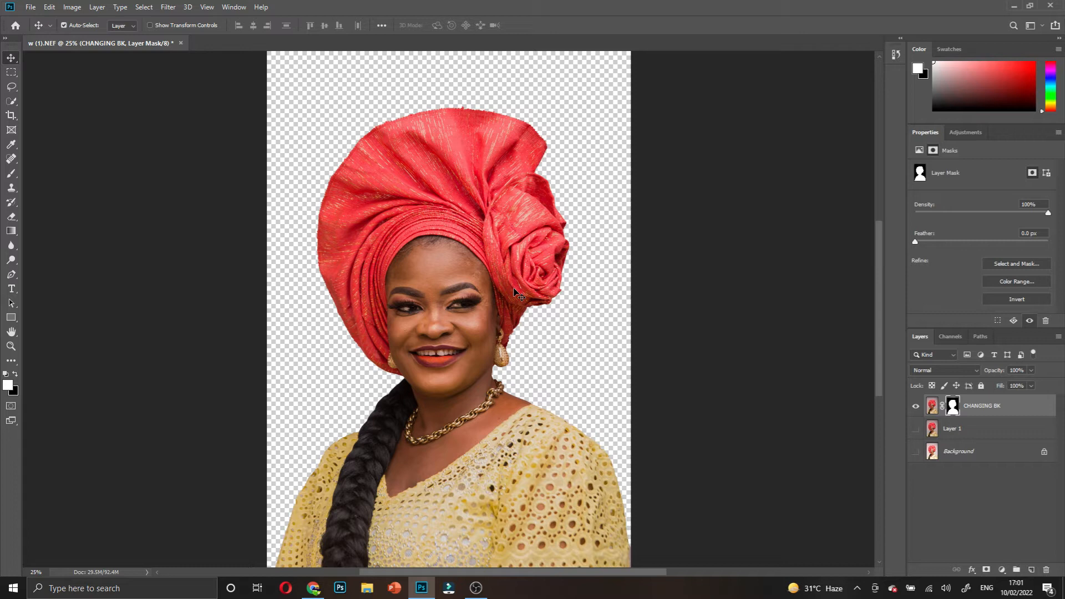
{"action": "left_click", "coordinate": [916, 429]}
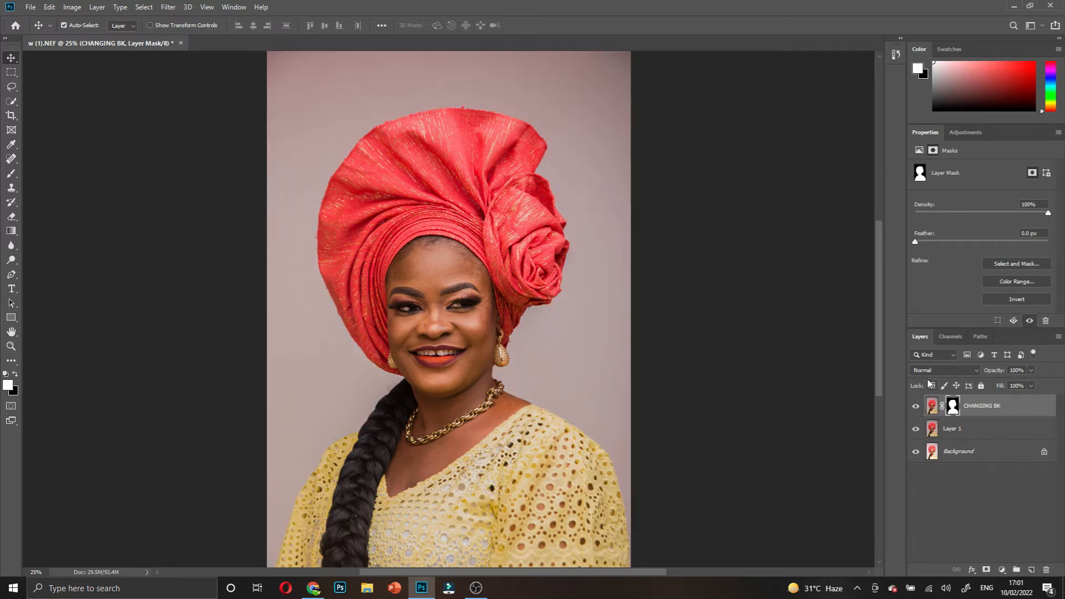
{"action": "left_click", "coordinate": [916, 429]}
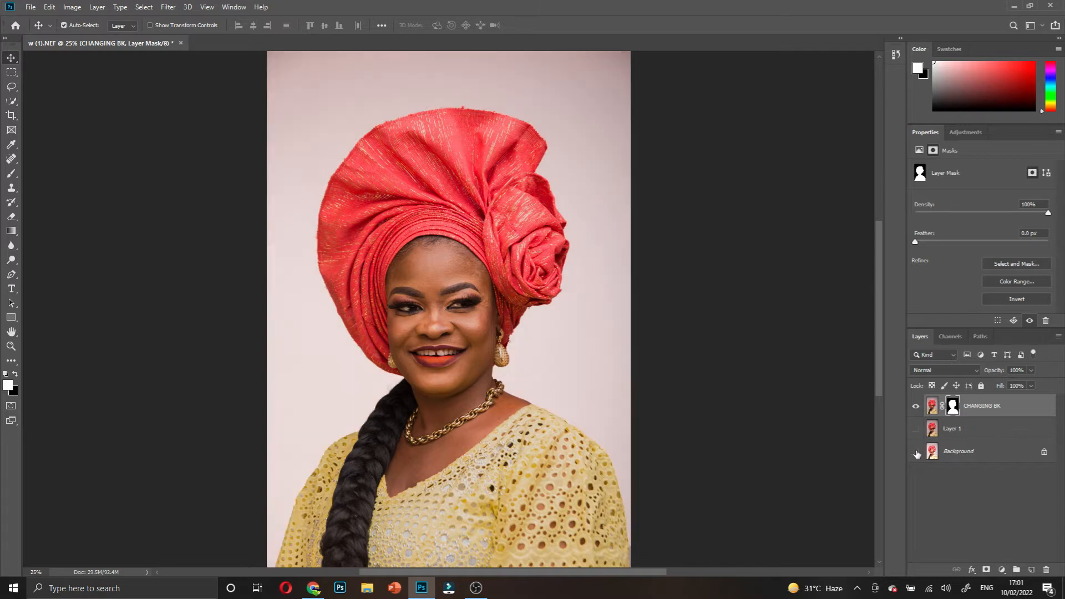
{"action": "left_click", "coordinate": [916, 451]}
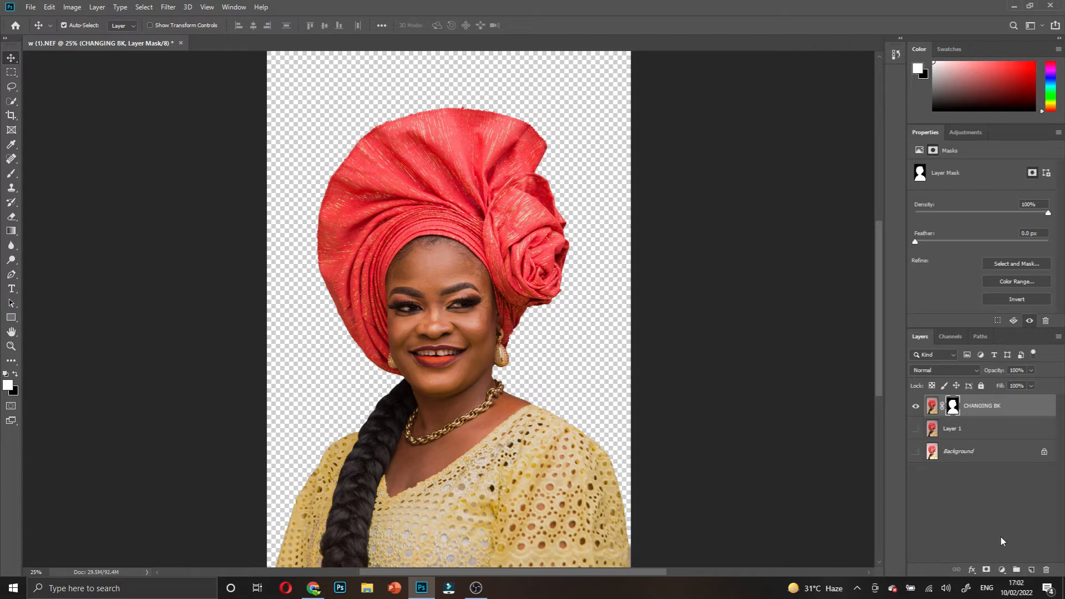
{"action": "left_click", "coordinate": [1003, 571]}
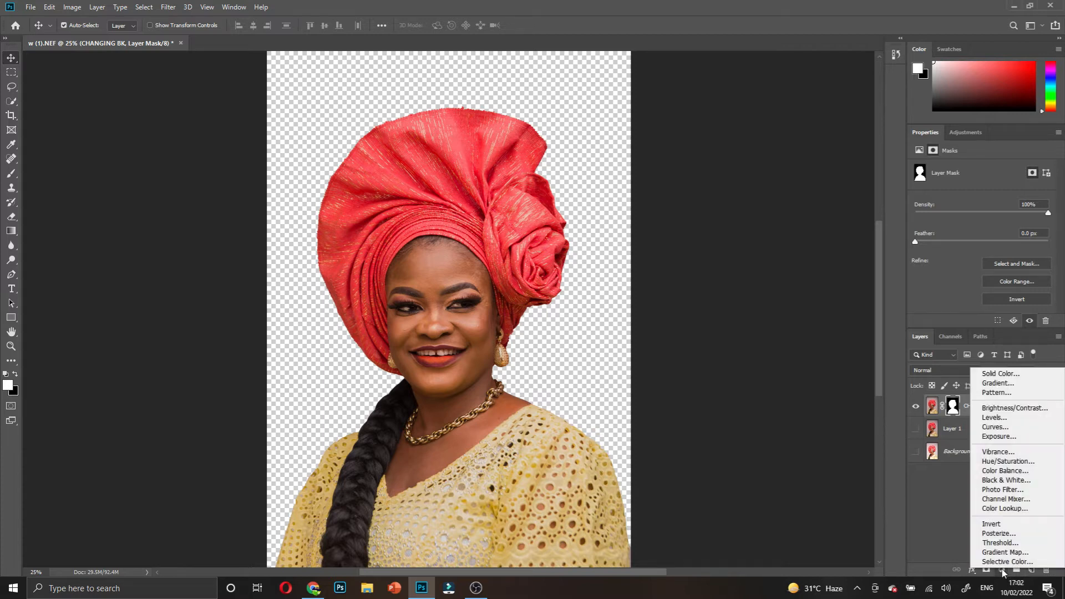
- Add a black Solid Color fill layer below CHANGING BK and show Layer 1
{"action": "left_click", "coordinate": [982, 375]}
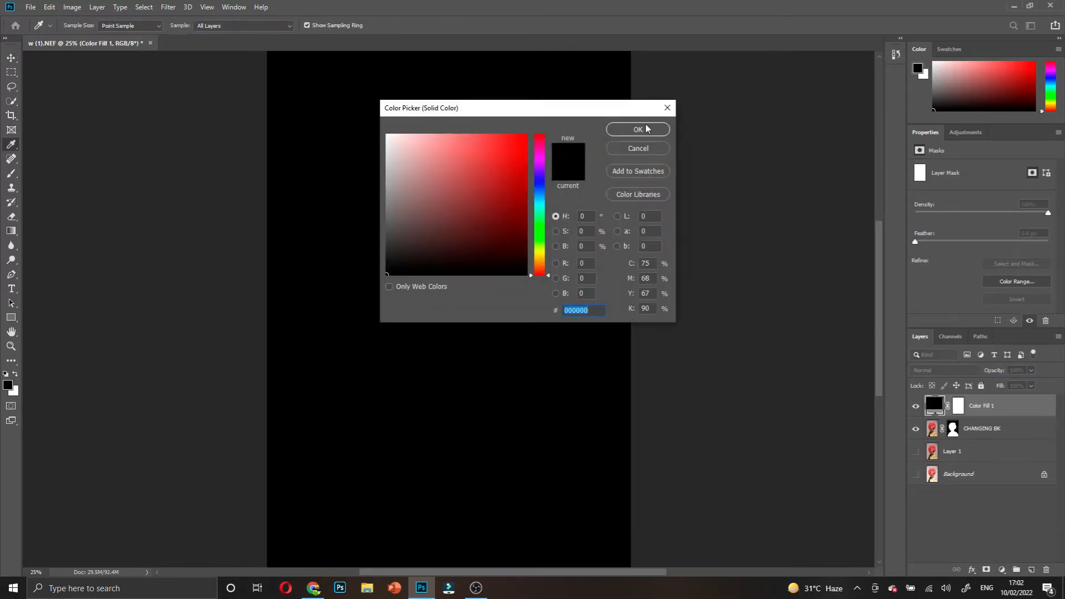
{"action": "left_click", "coordinate": [638, 129]}
{"action": "left_click_drag", "start_coordinate": [978, 409], "coordinate": [983, 441]}
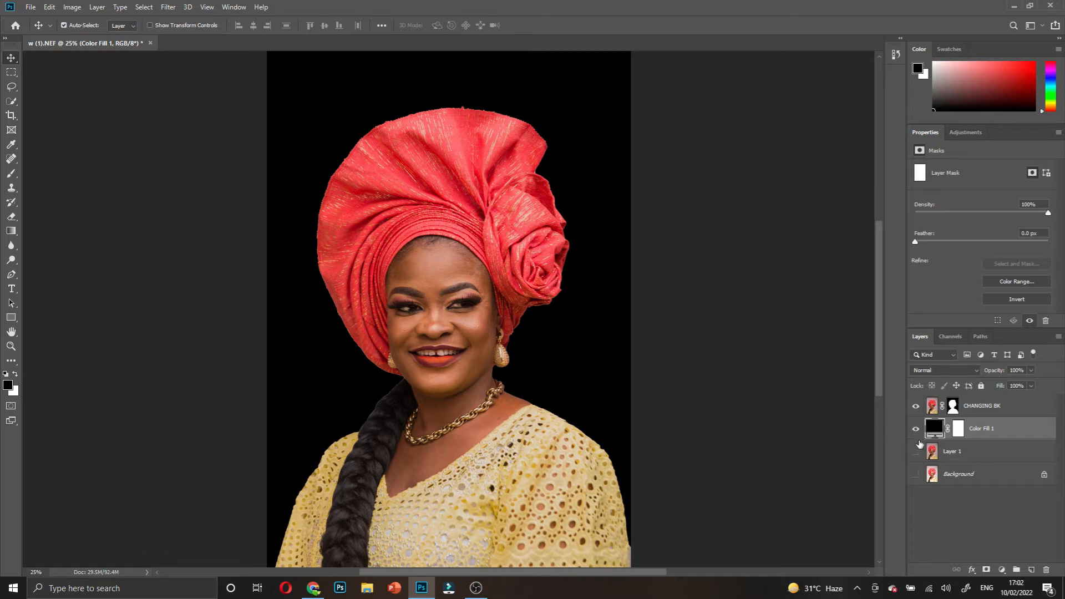
{"action": "left_click", "coordinate": [920, 459]}
- Recolour Color Fill 1 to orange #e29736, then duplicate the fill layer
{"action": "double_click", "coordinate": [935, 428]}
{"action": "left_click_drag", "start_coordinate": [442, 120], "coordinate": [627, 97]}
{"action": "mouse_move", "coordinate": [644, 144]}
{"action": "left_mouse_down"}
{"action": "mouse_move", "coordinate": [652, 156]}
{"action": "mouse_move", "coordinate": [625, 148]}
{"action": "left_mouse_up"}
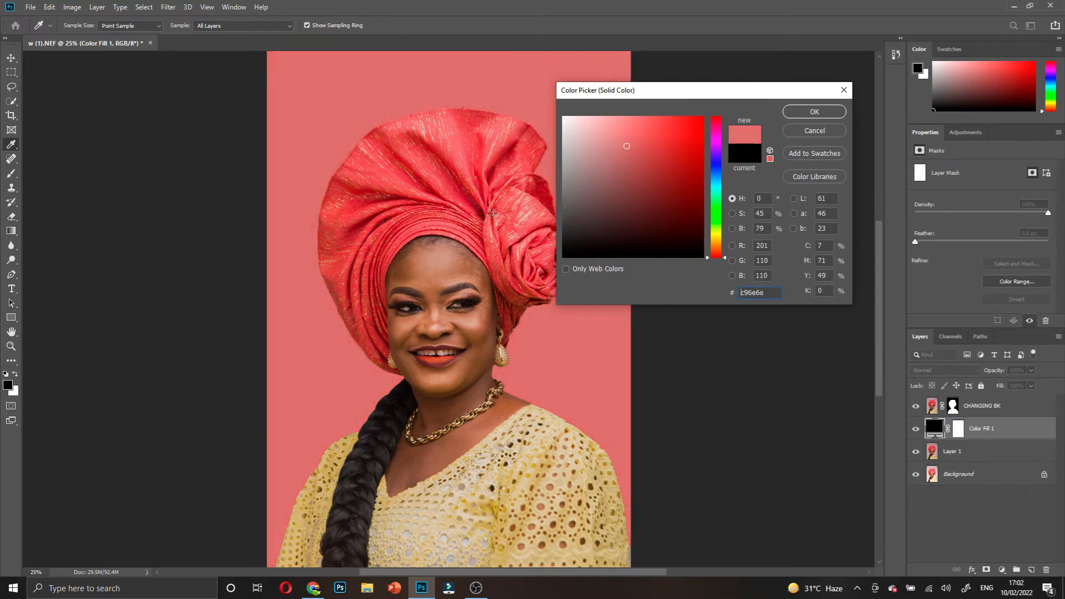
{"action": "left_click_drag", "start_coordinate": [478, 428], "coordinate": [443, 258]}
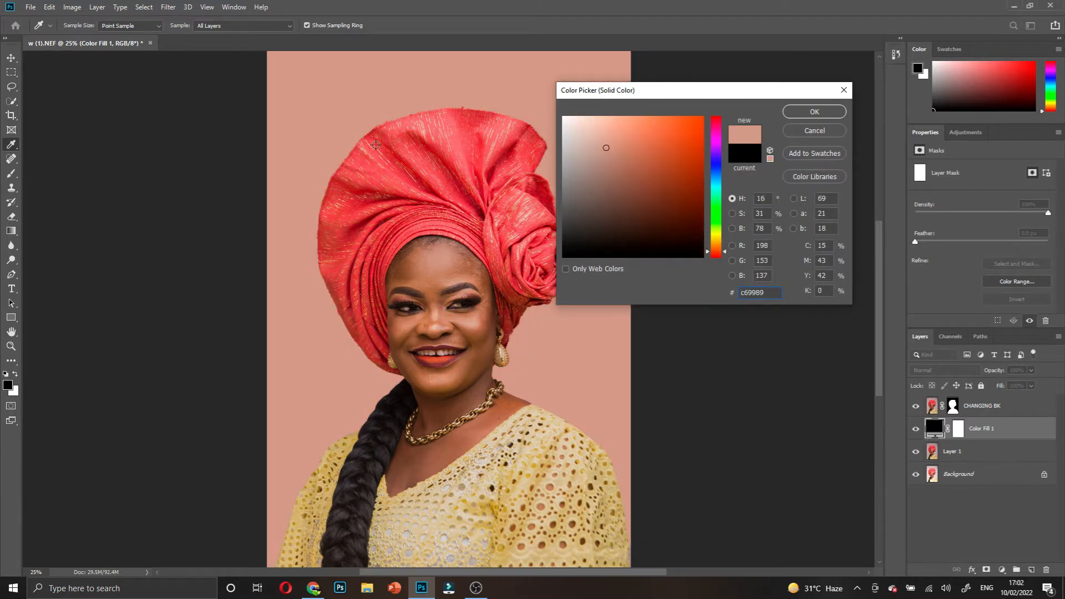
{"action": "left_click_drag", "start_coordinate": [502, 240], "coordinate": [469, 171]}
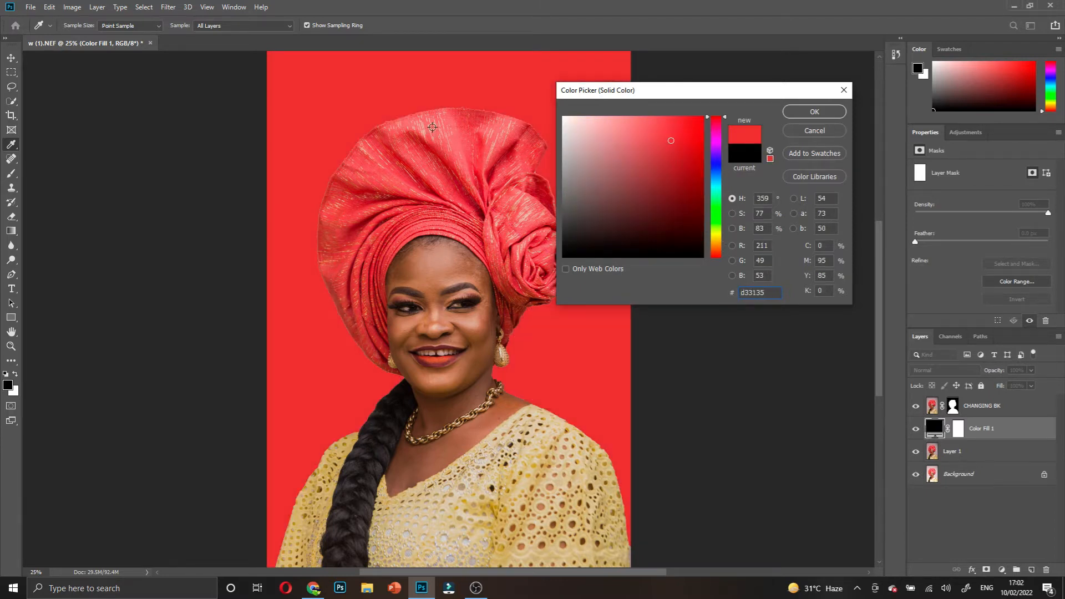
{"action": "left_click_drag", "start_coordinate": [412, 116], "coordinate": [444, 149]}
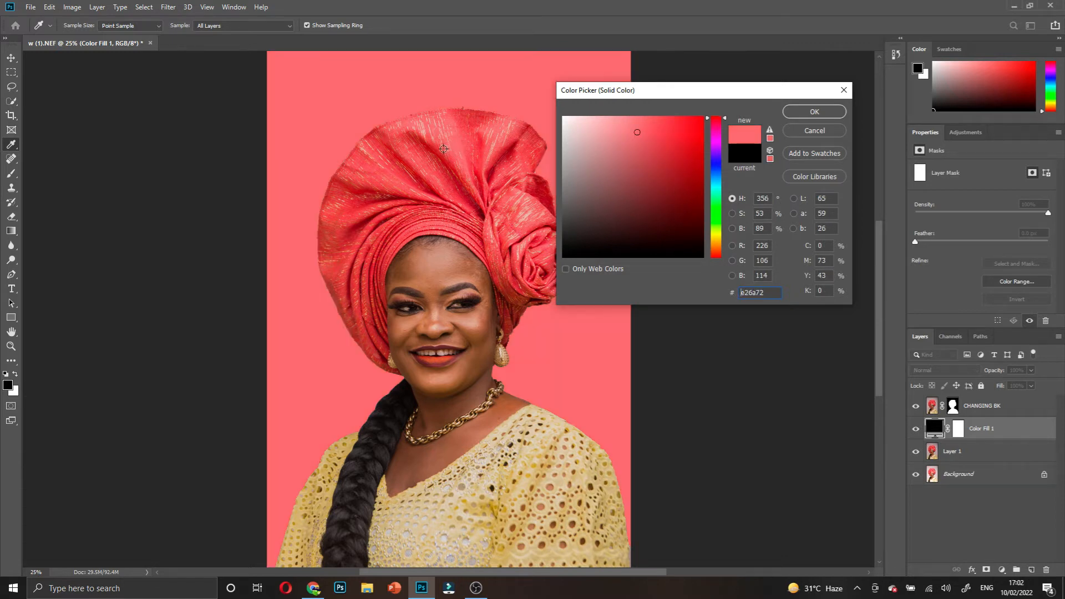
{"action": "left_click_drag", "start_coordinate": [491, 280], "coordinate": [500, 233]}
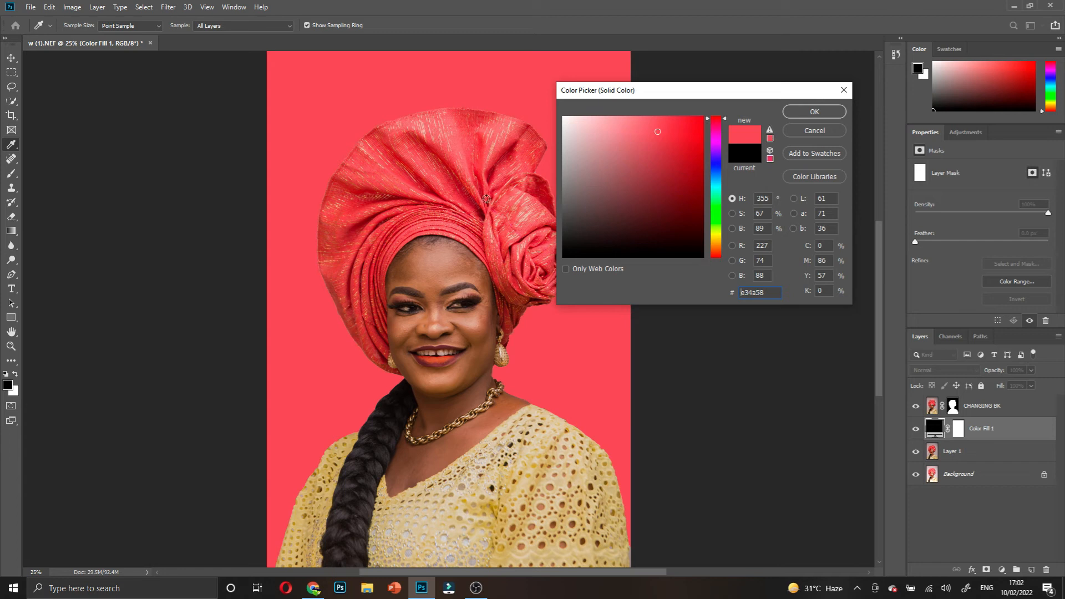
{"action": "left_click", "coordinate": [475, 165]}
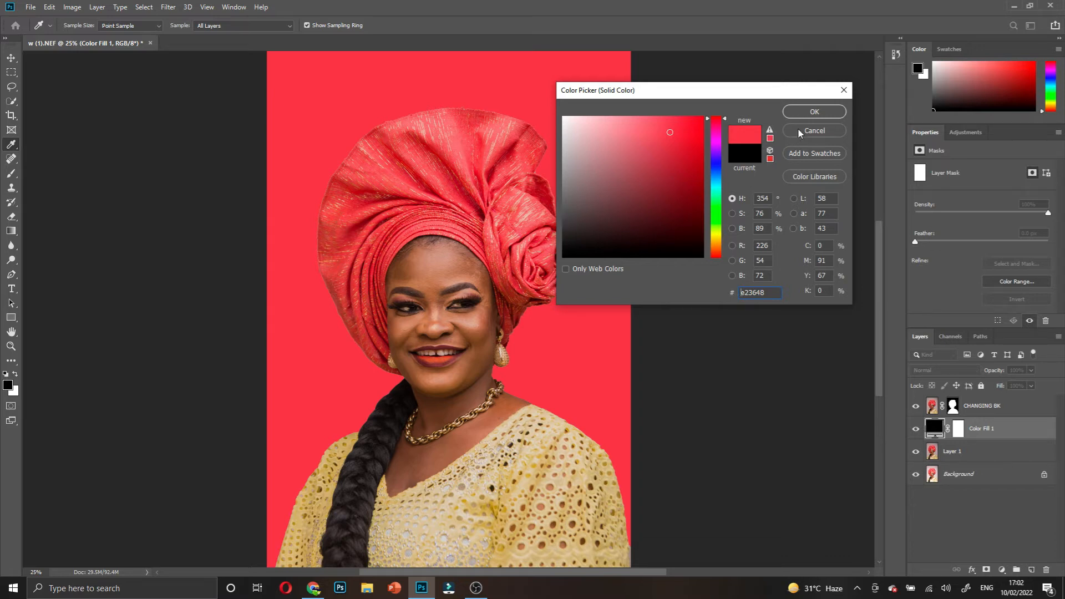
{"action": "left_click_drag", "start_coordinate": [709, 130], "coordinate": [718, 248]}
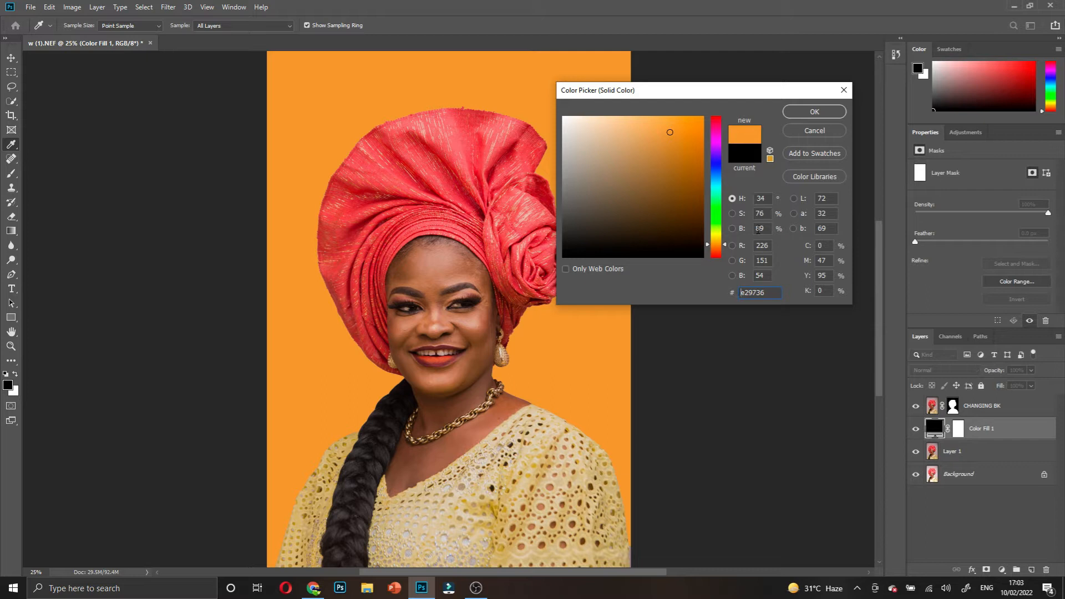
{"action": "left_click", "coordinate": [807, 110]}
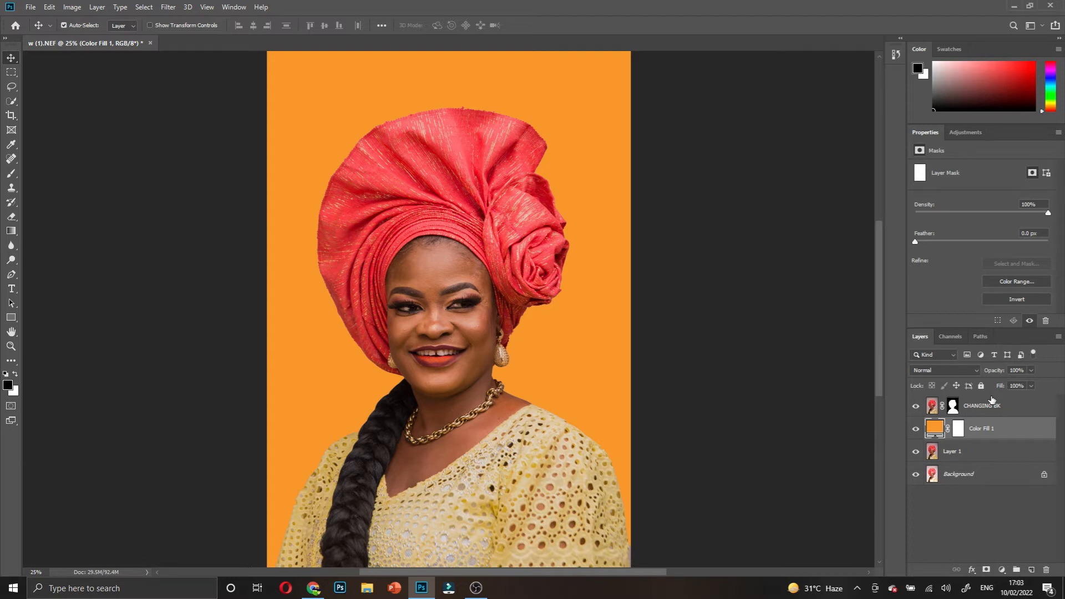
{"action": "key", "text": "ctrl+j"}
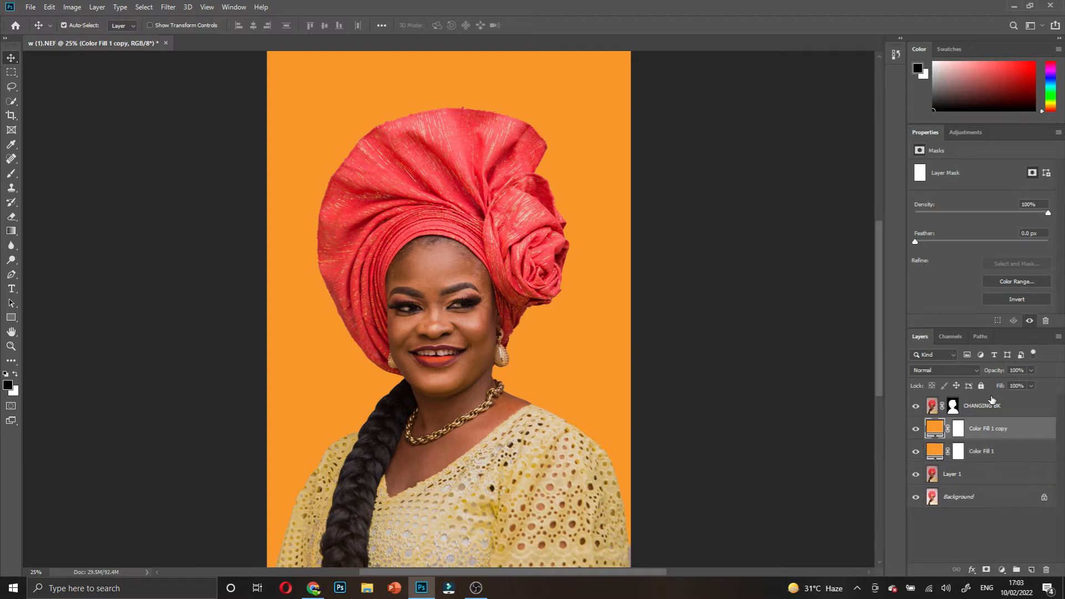
{"action": "double_click", "coordinate": [937, 434]}
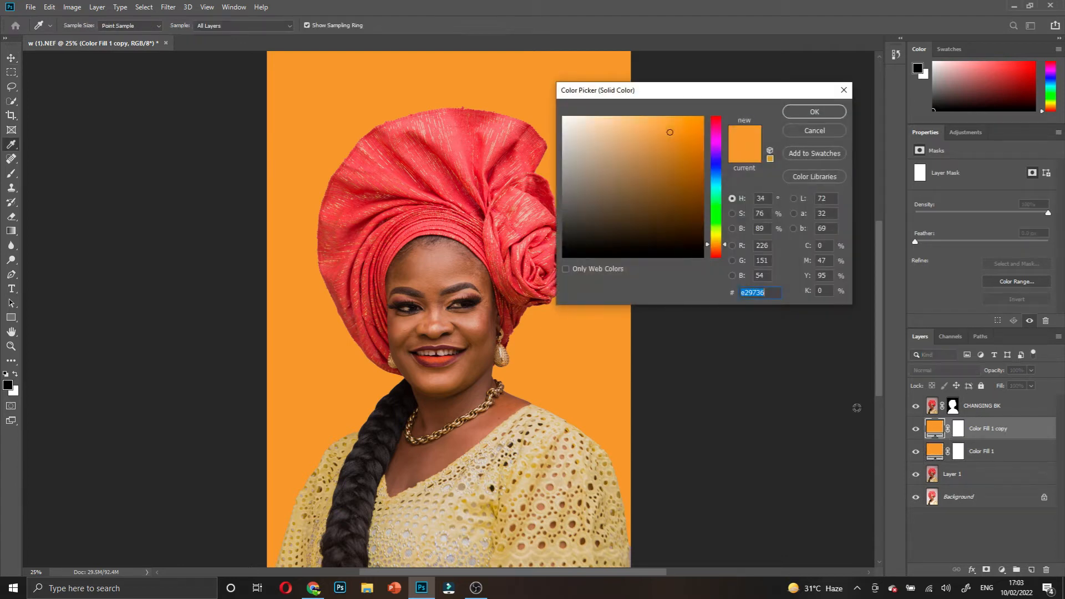
{"action": "left_click", "coordinate": [506, 215]}
{"action": "left_click", "coordinate": [454, 169]}
{"action": "left_click", "coordinate": [459, 197]}
{"action": "left_click", "coordinate": [462, 219]}
{"action": "left_click_drag", "start_coordinate": [462, 236], "coordinate": [470, 124]}
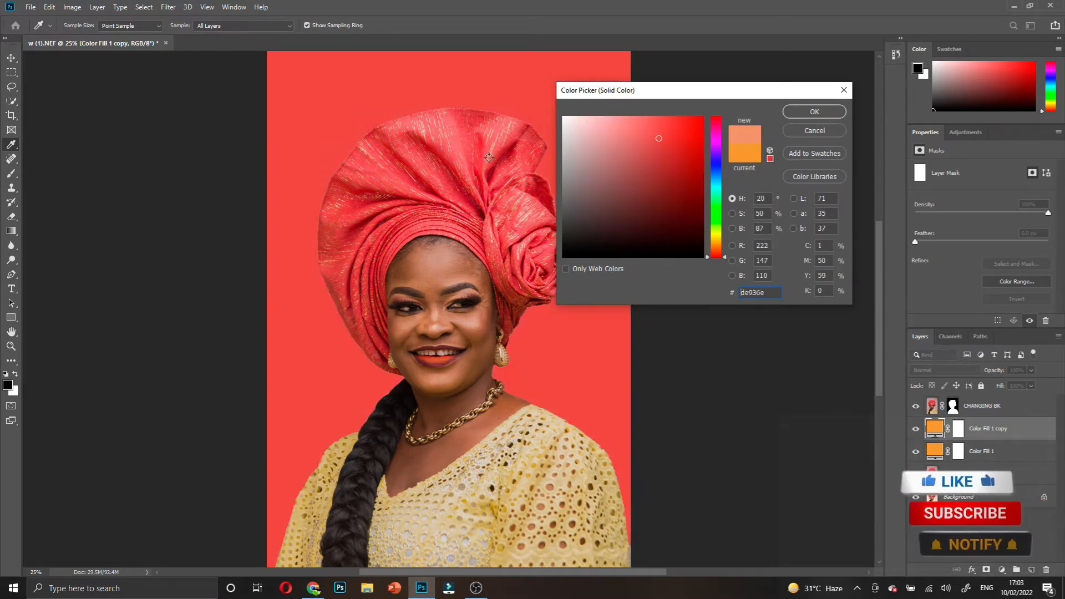
{"action": "left_click", "coordinate": [463, 143]}
{"action": "left_click", "coordinate": [471, 165]}
{"action": "left_click", "coordinate": [492, 215]}
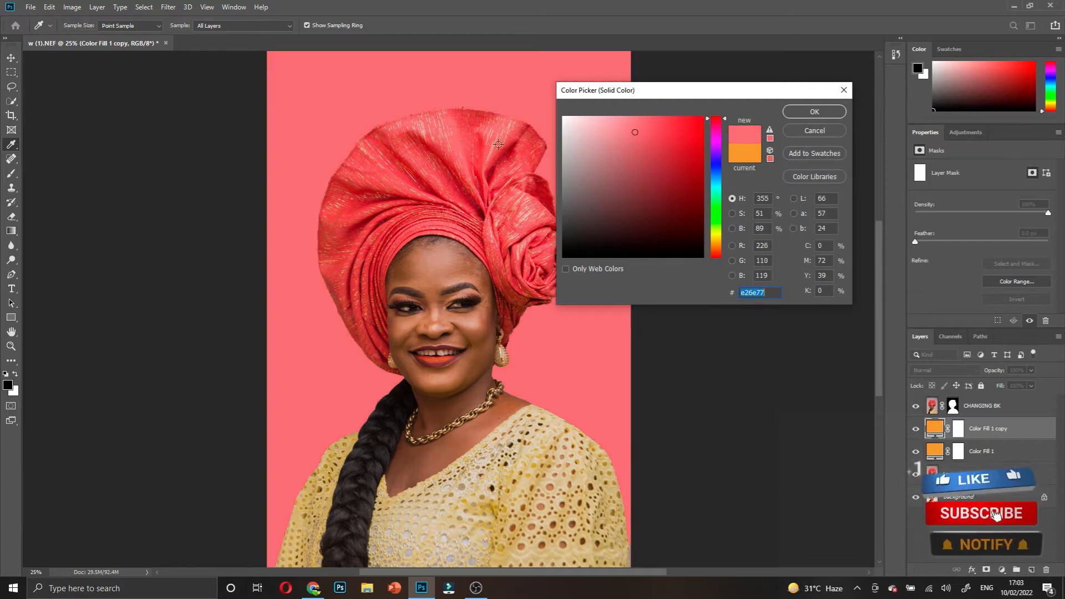
{"action": "left_click", "coordinate": [522, 306]}
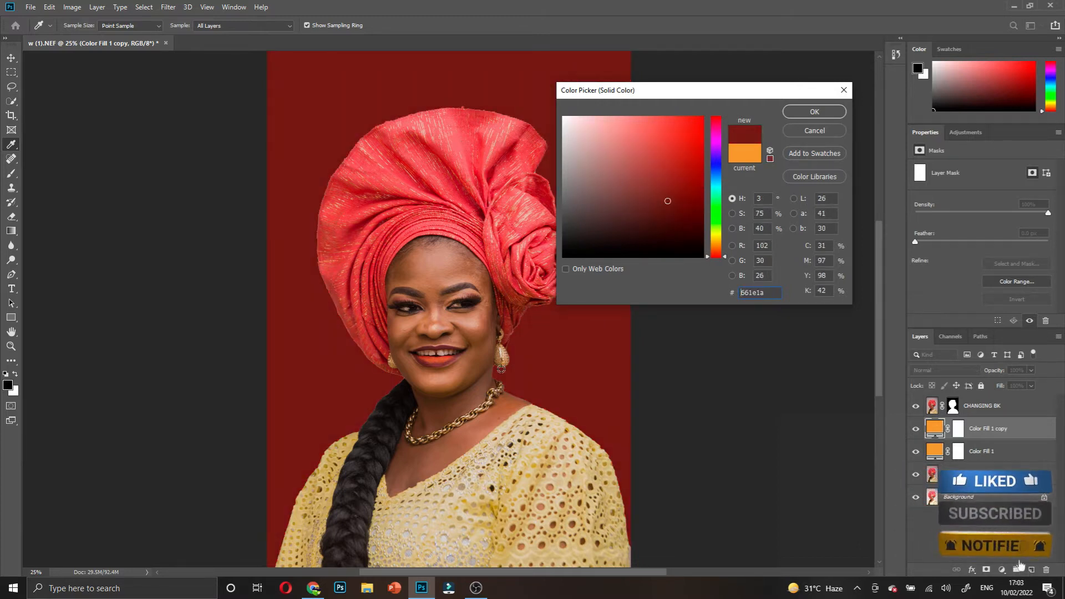
{"action": "left_click", "coordinate": [469, 261]}
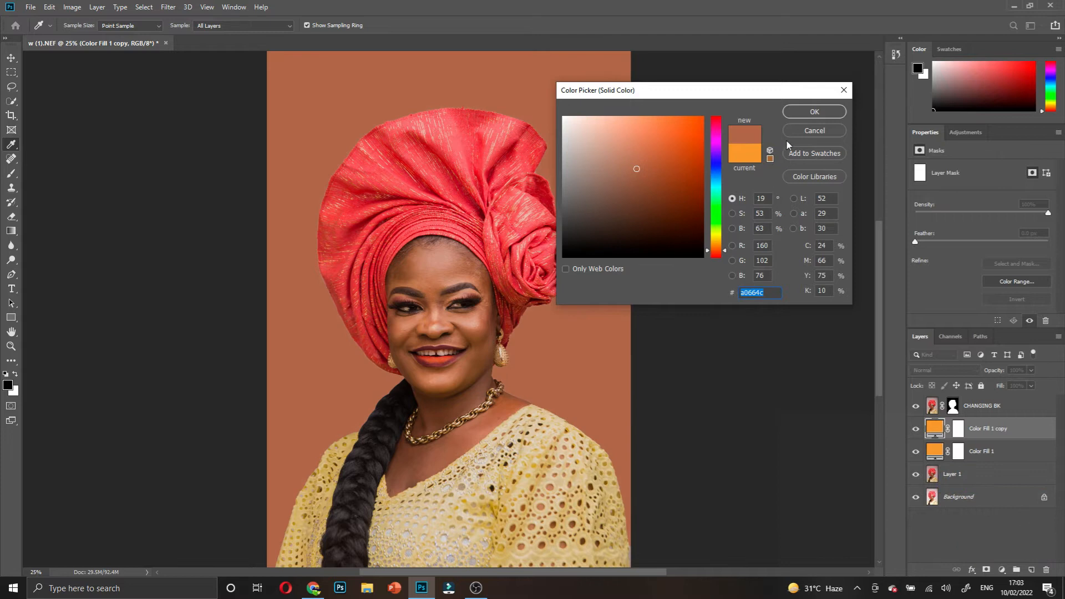
{"action": "key", "text": "Return"}
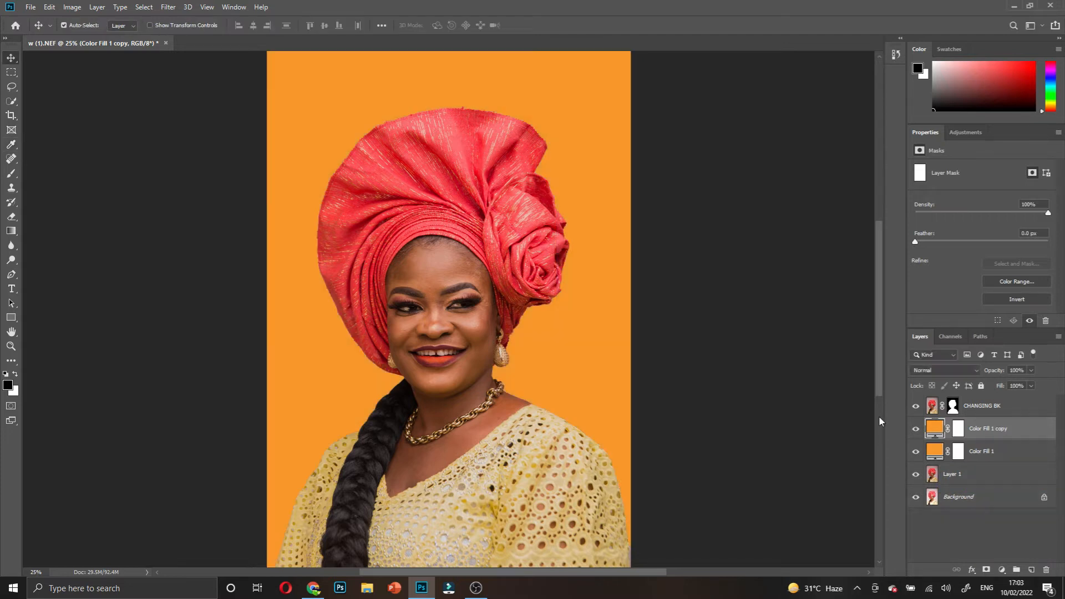
- Hide Color Fill 1 copy, add empty Layer 2, and set the foreground colour to light orange #fabf73
{"action": "left_click", "coordinate": [916, 428]}
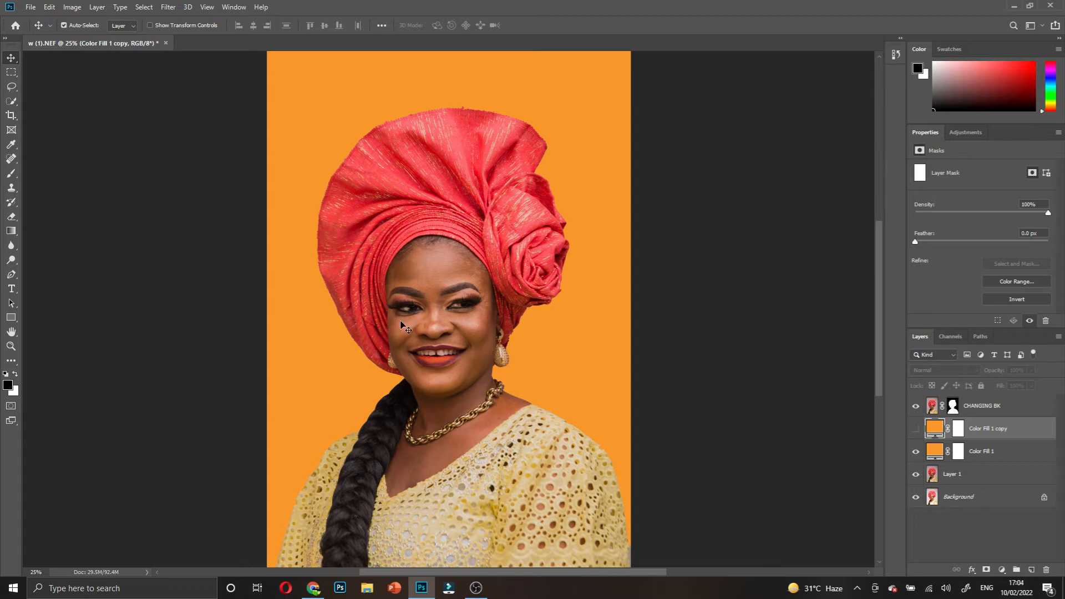
{"action": "left_click", "coordinate": [1030, 571]}
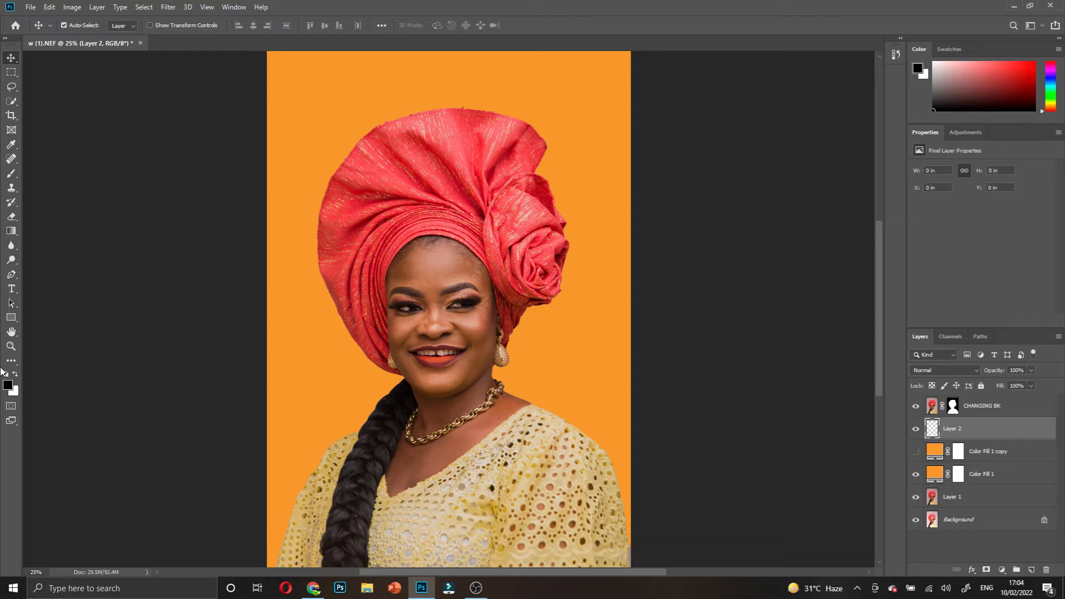
{"action": "left_click", "coordinate": [8, 386]}
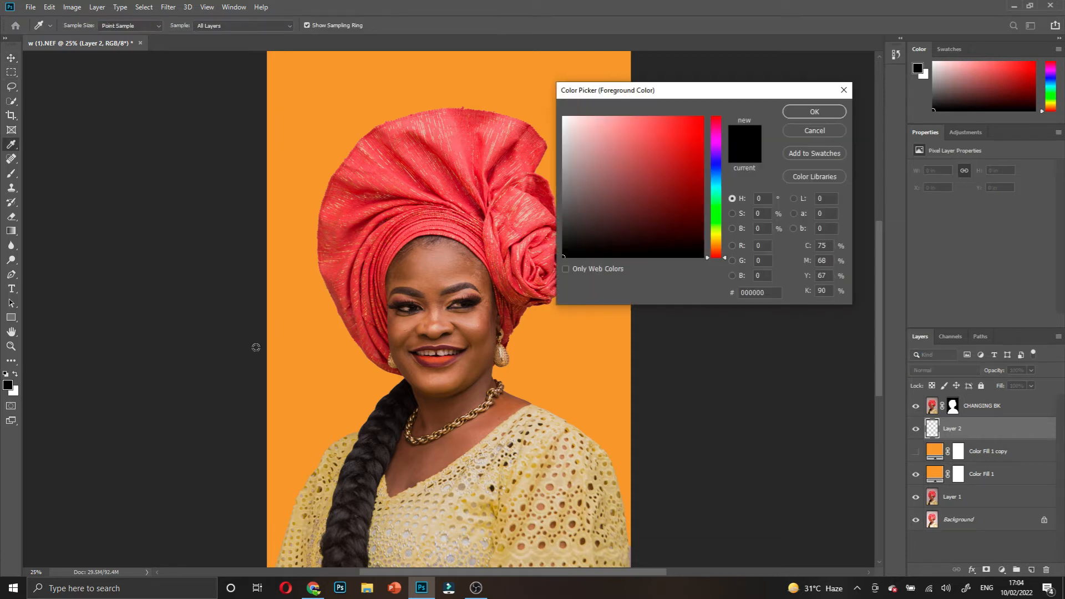
{"action": "left_click", "coordinate": [317, 329]}
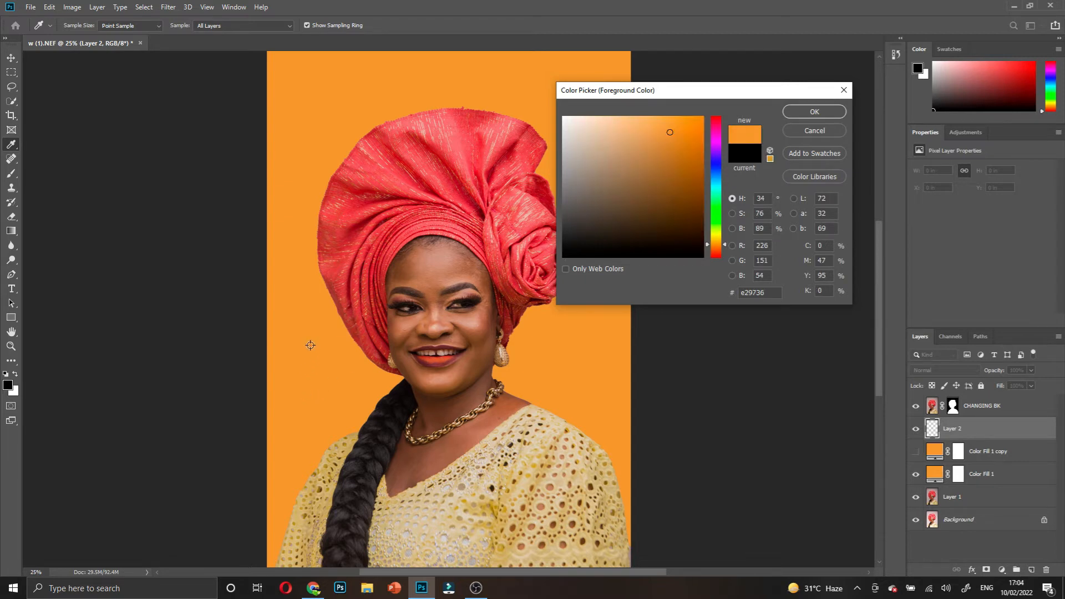
{"action": "left_click", "coordinate": [644, 123]}
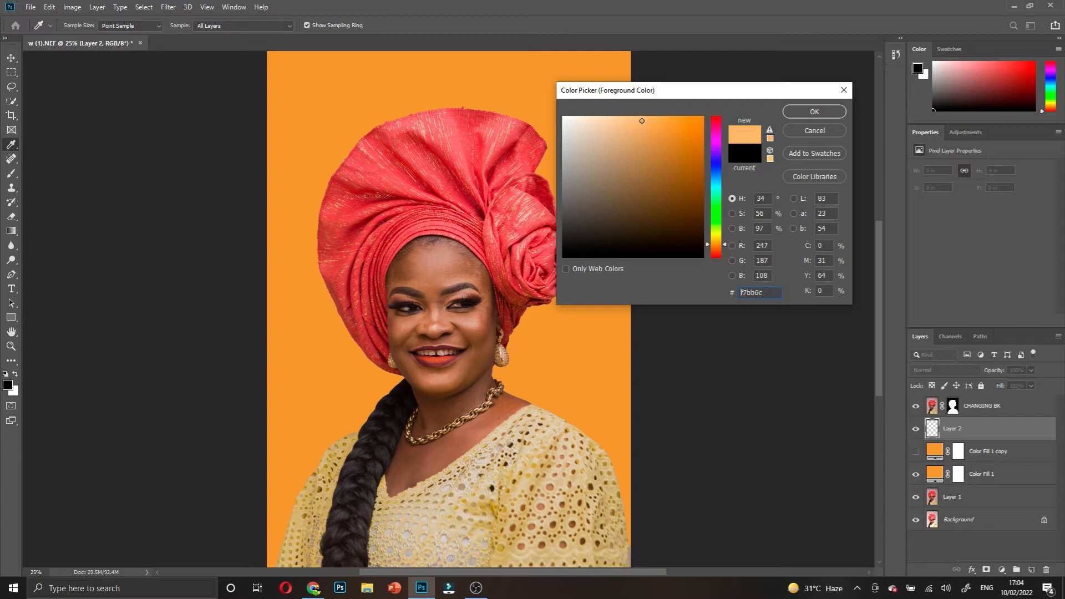
{"action": "left_click_drag", "start_coordinate": [640, 120], "coordinate": [641, 119]}
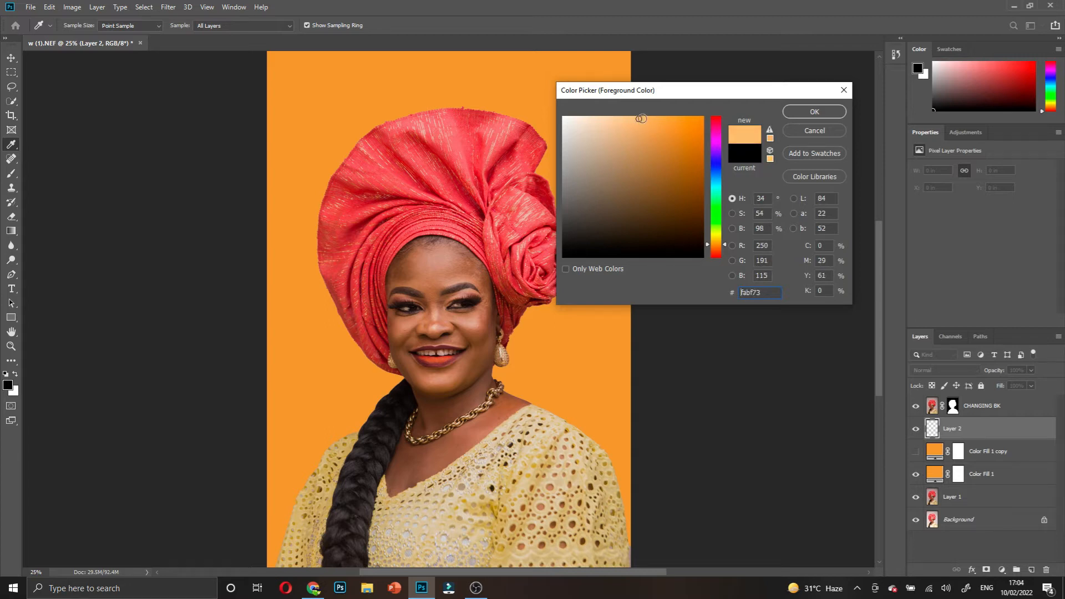
{"action": "left_click", "coordinate": [798, 109]}
{"action": "key", "text": "v"}
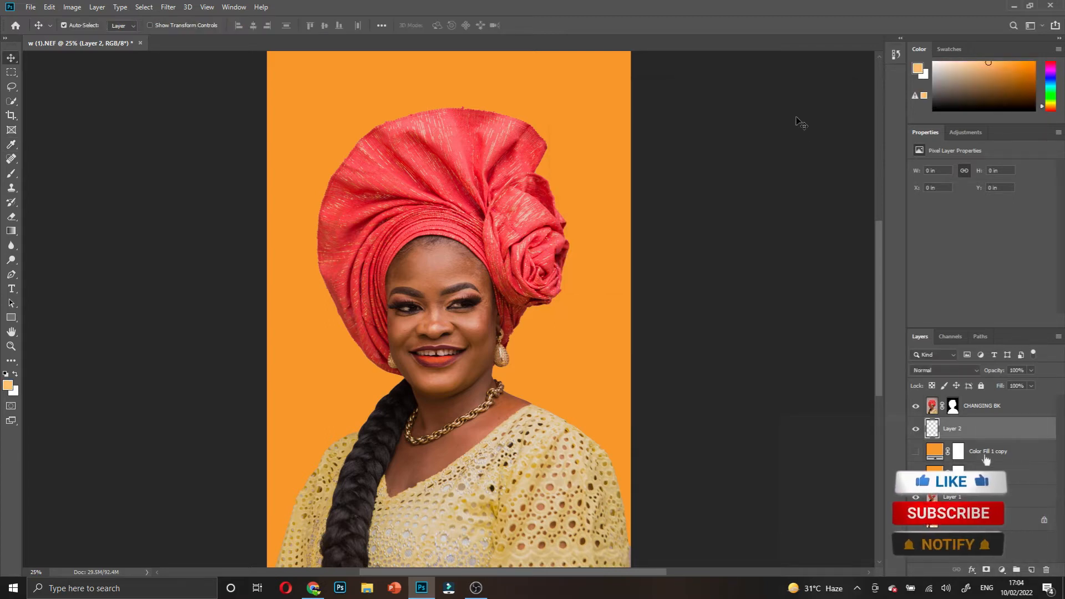
{"action": "key", "text": "b"}
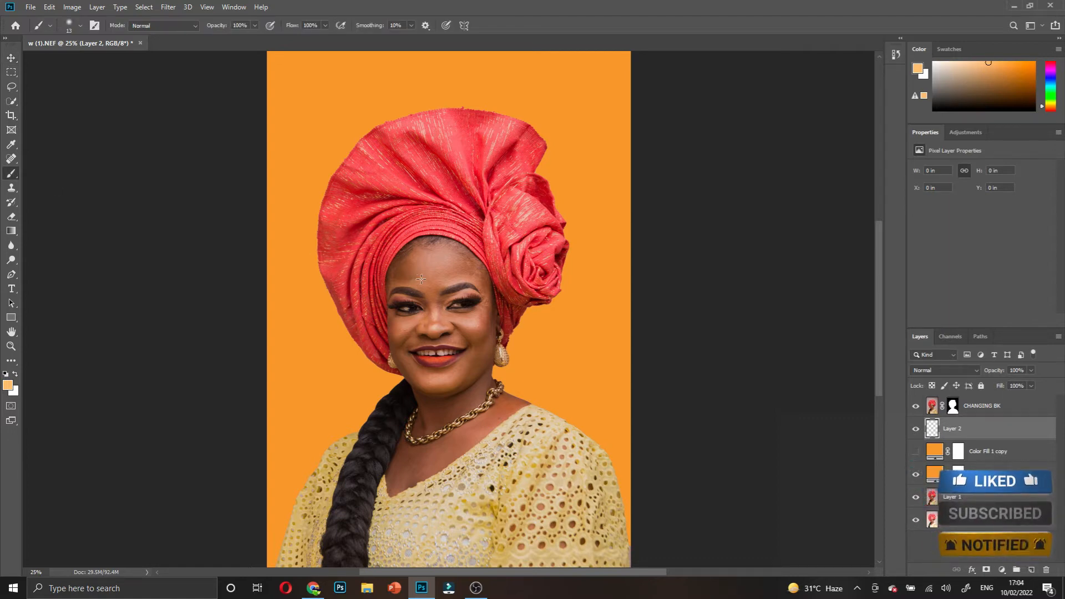
- Enlarge the brush to a very large size, keeping opacity at 100%
{"action": "key", "text": "bracketright"}
{"action": "key", "text": "bracketright"}
{"action": "key", "text": "bracketright"}
{"action": "key", "text": "bracketright"}
{"action": "key", "text": "bracketright"}
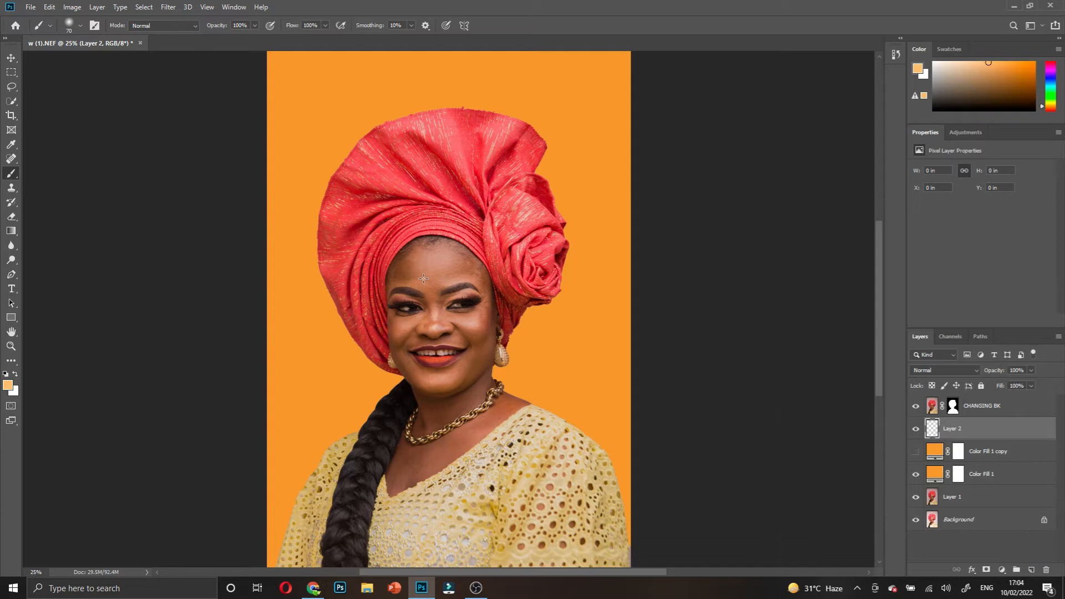
{"action": "right_click", "coordinate": [423, 278]}
{"action": "left_click", "coordinate": [514, 302]}
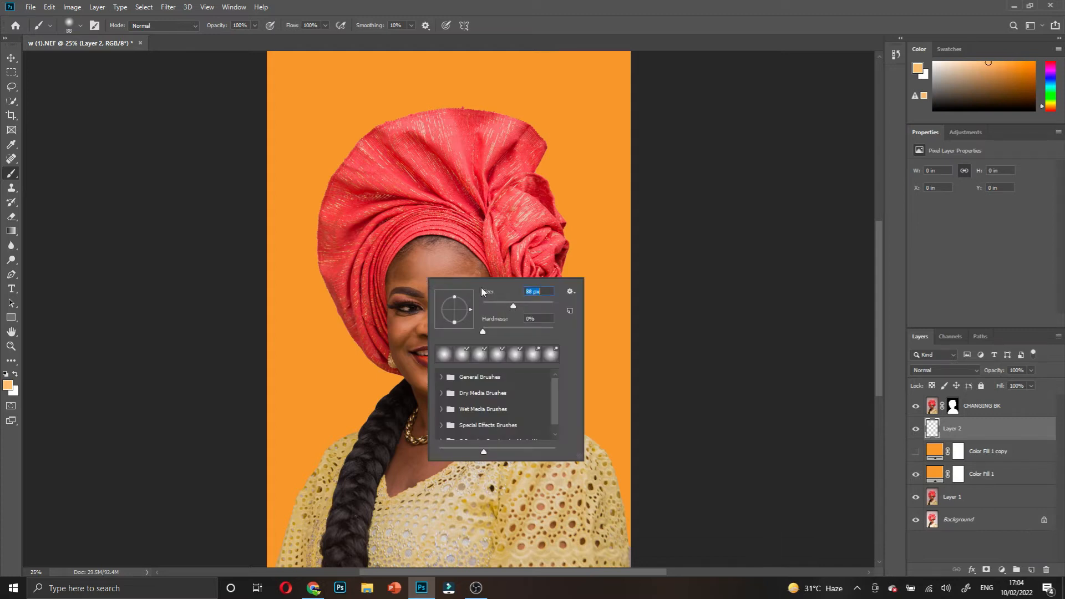
{"action": "left_click", "coordinate": [459, 211]}
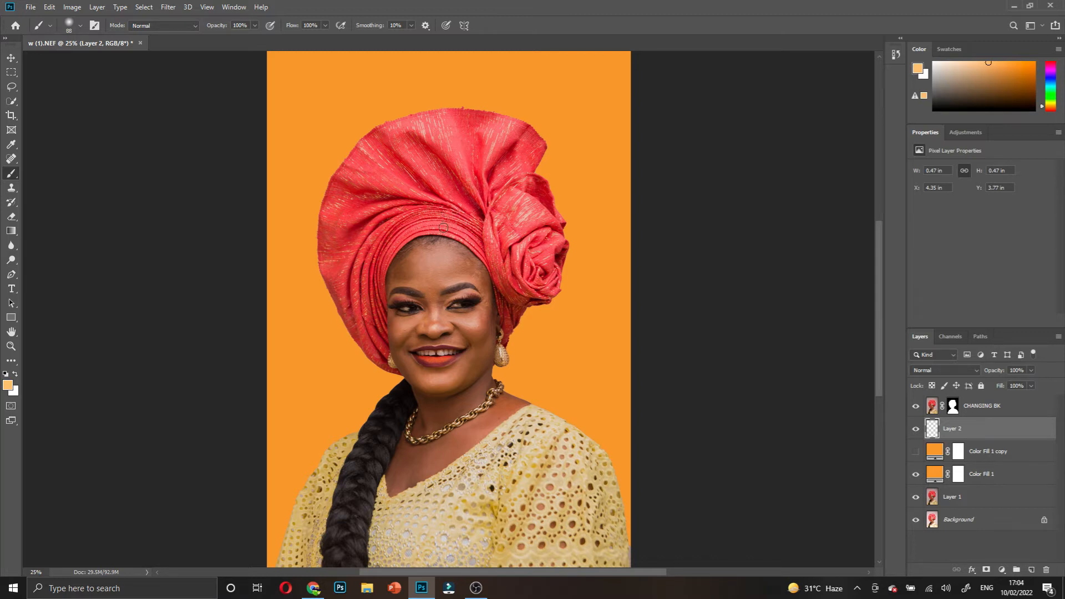
{"action": "key", "text": "bracketright"}
{"action": "key", "text": "bracketright"}
{"action": "key", "text": "bracketright"}
{"action": "key", "text": "bracketright"}
{"action": "key", "text": "bracketright"}
{"action": "key", "text": "bracketright"}
{"action": "key", "text": "bracketright"}
{"action": "key", "text": "bracketright"}
{"action": "key", "text": "bracketright"}
{"action": "key", "text": "bracketright"}
{"action": "key", "text": "bracketright"}
{"action": "key", "text": "bracketright"}
{"action": "key", "text": "bracketright"}
{"action": "key", "text": "bracketright"}
{"action": "key", "text": "bracketright"}
{"action": "key", "text": "bracketright"}
{"action": "key", "text": "bracketright"}
{"action": "key", "text": "bracketright"}
{"action": "key", "text": "bracketright"}
{"action": "key", "text": "bracketright"}
{"action": "key", "text": "bracketright"}
{"action": "key", "text": "bracketright"}
{"action": "key", "text": "bracketright"}
{"action": "key", "text": "bracketright"}
{"action": "key", "text": "bracketright"}
{"action": "key", "text": "bracketright"}
{"action": "key", "text": "bracketright"}
{"action": "key", "text": "bracketright"}
{"action": "key", "text": "bracketright"}
{"action": "key", "text": "bracketright"}
{"action": "key", "text": "bracketright"}
{"action": "key", "text": "bracketright"}
{"action": "key", "text": "bracketright"}
{"action": "key", "text": "bracketright"}
{"action": "key", "text": "bracketright"}
{"action": "key", "text": "bracketright"}
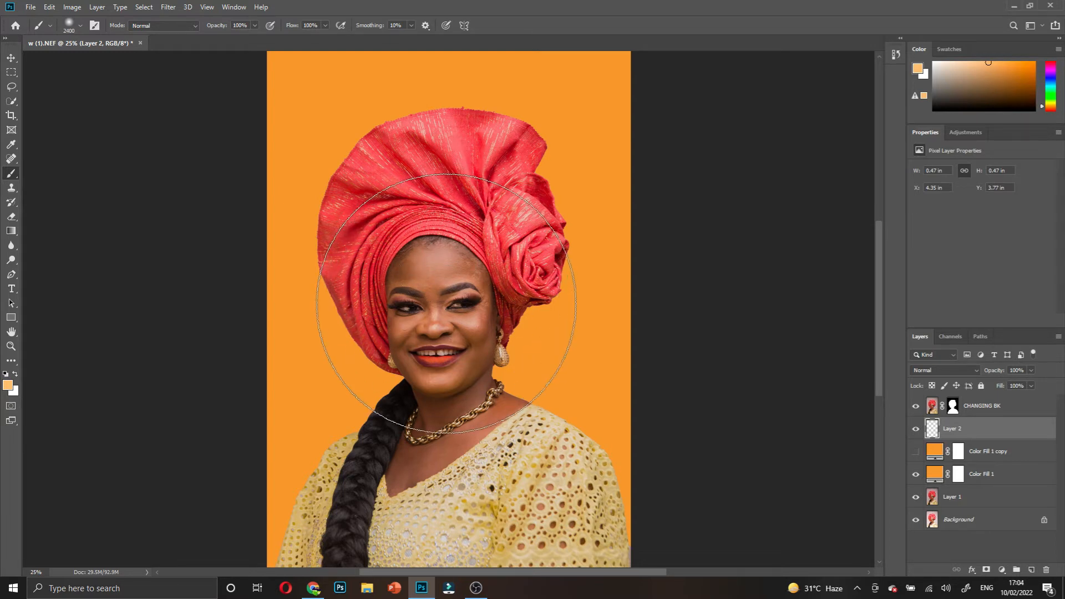
{"action": "key", "text": "bracketright"}
{"action": "key", "text": "bracketright"}
{"action": "key", "text": "bracketright"}
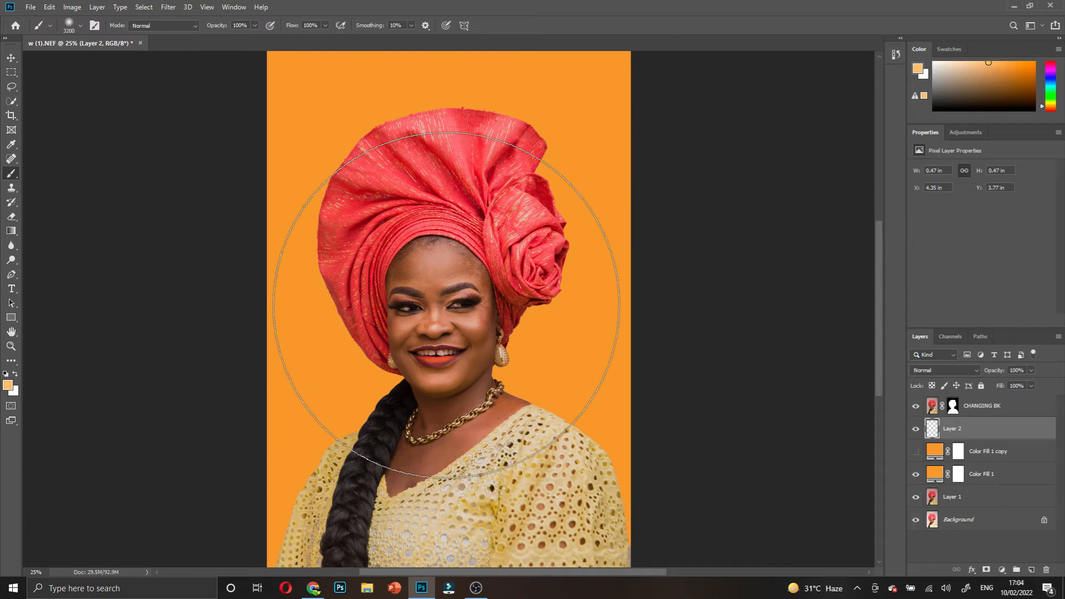
{"action": "left_click_drag", "start_coordinate": [210, 29], "coordinate": [200, 29]}
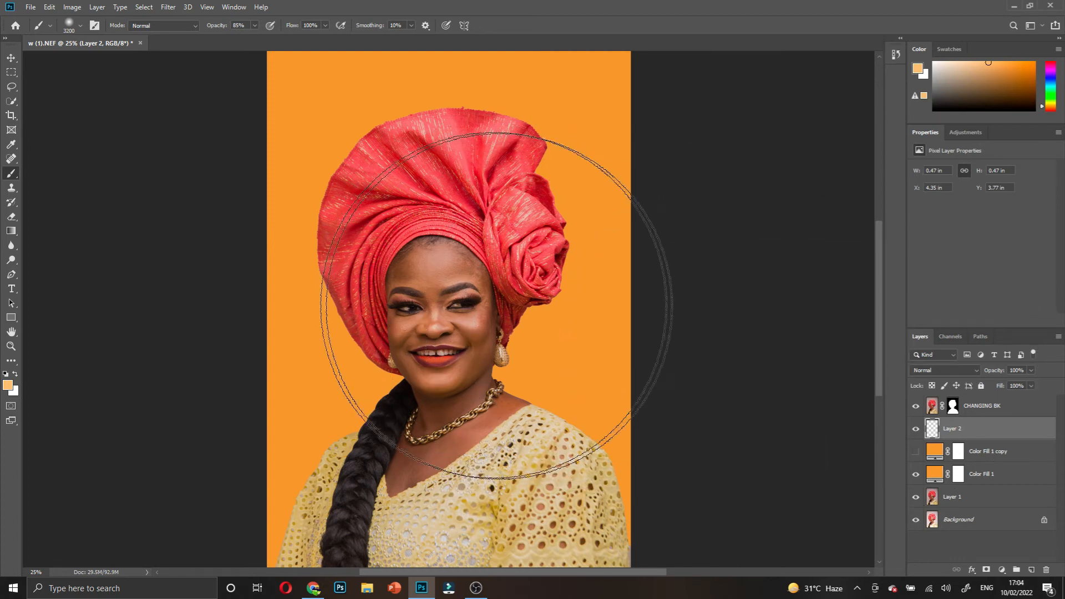
{"action": "left_click_drag", "start_coordinate": [213, 28], "coordinate": [260, 32]}
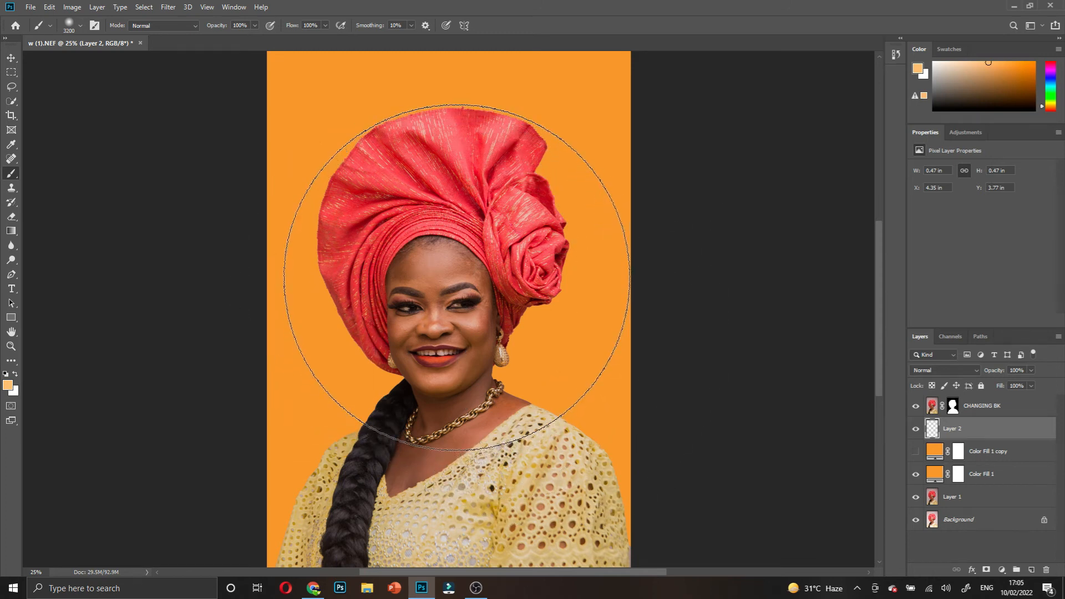
- With hardness at 0%, dab one soft light orange glow behind the head on Layer 2
{"action": "right_click", "coordinate": [453, 266]}
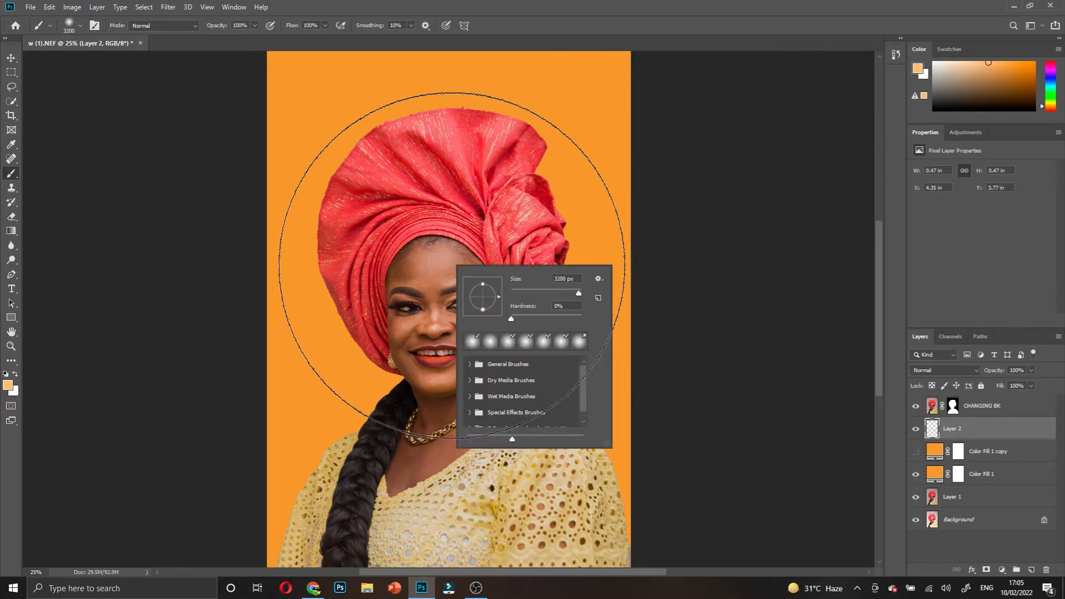
{"action": "left_click", "coordinate": [511, 320]}
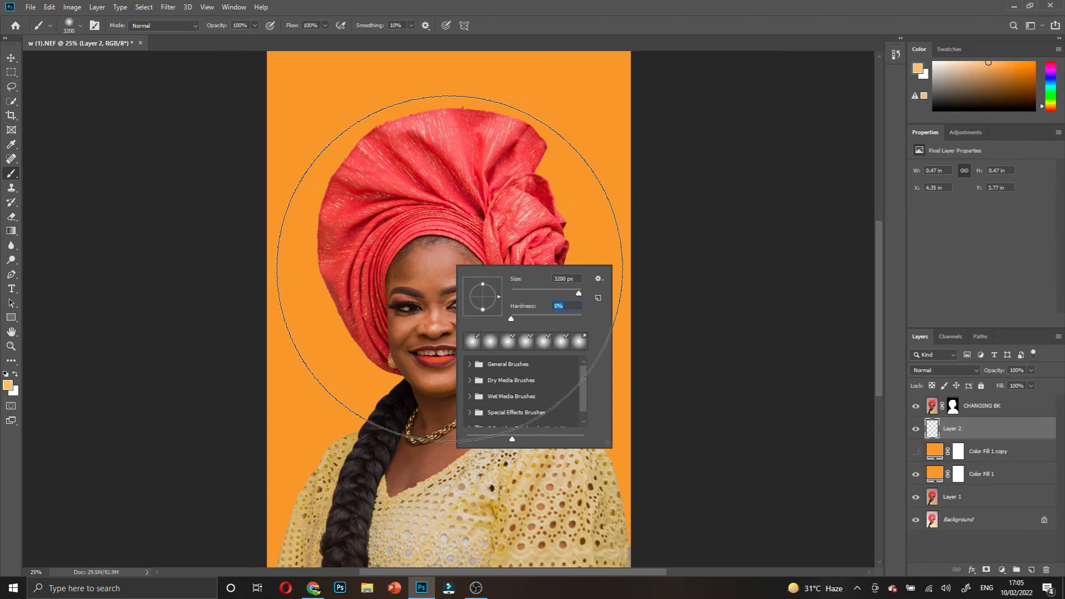
{"action": "left_click", "coordinate": [451, 277]}
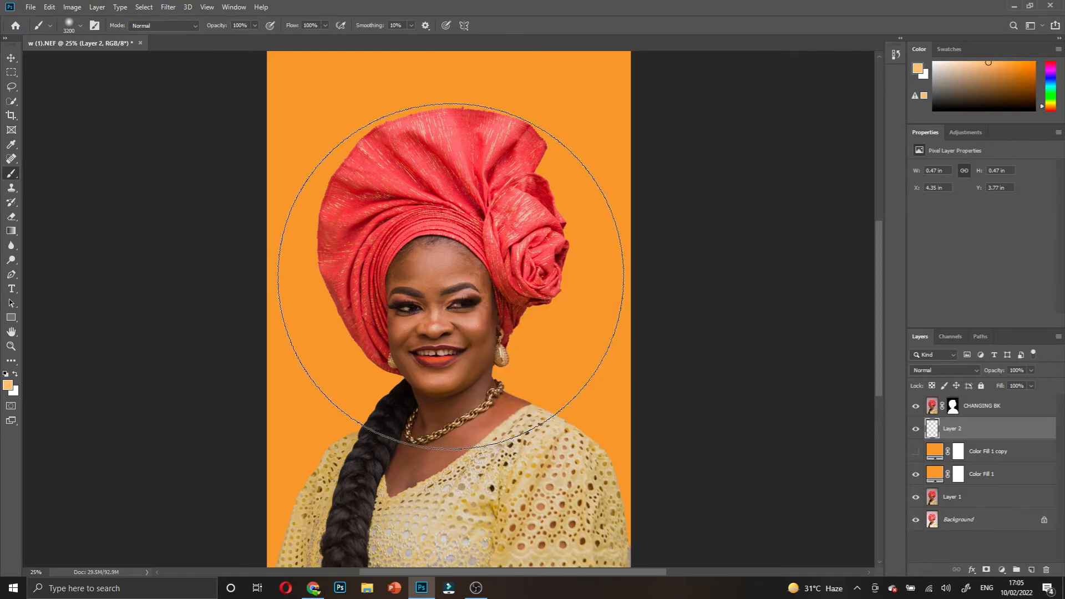
{"action": "left_click", "coordinate": [451, 276]}
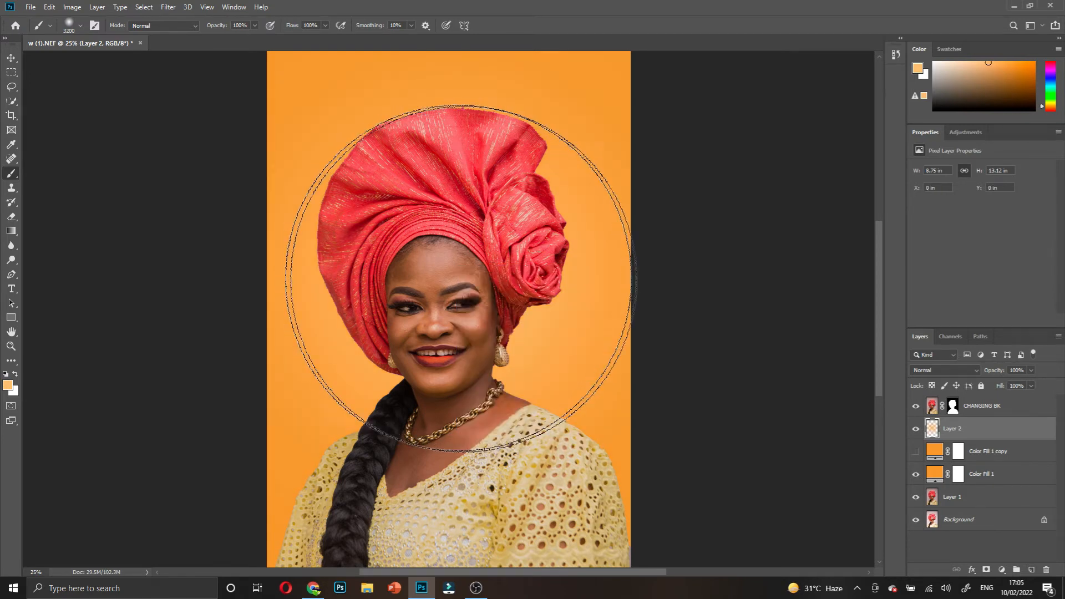
{"action": "left_click", "coordinate": [917, 428]}
- Lower the glow layer's opacity and toggle its visibility to compare
{"action": "left_click", "coordinate": [916, 431]}
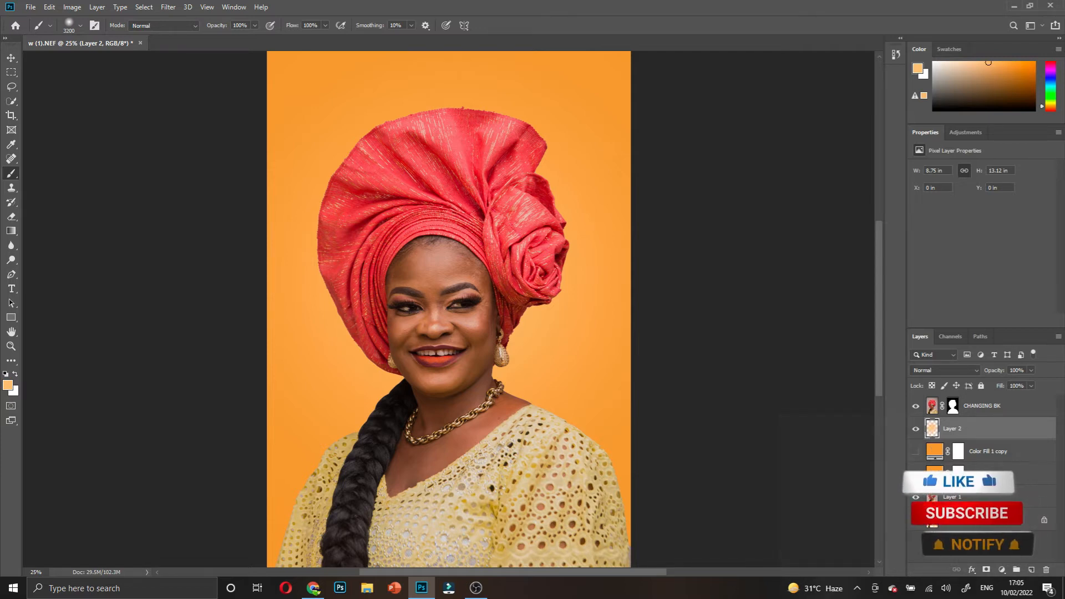
{"action": "left_click_drag", "start_coordinate": [993, 374], "coordinate": [972, 376]}
{"action": "left_click_drag", "start_coordinate": [578, 302], "coordinate": [605, 308], "text": "ctrl"}
{"action": "left_click", "coordinate": [11, 58]}
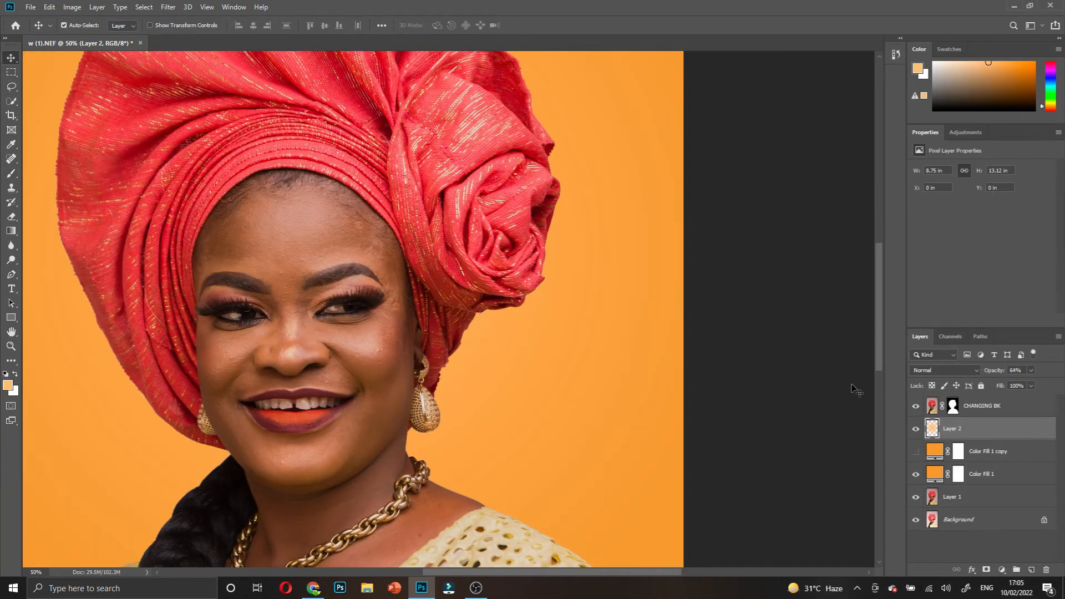
{"action": "left_click", "coordinate": [916, 431]}
{"action": "left_click", "coordinate": [916, 430]}
- Settle Layer 2 at 40% opacity, then select CHANGING BK through Layer 1
{"action": "scroll", "coordinate": [543, 334], "scroll_direction": "up", "scroll_amount": 1}
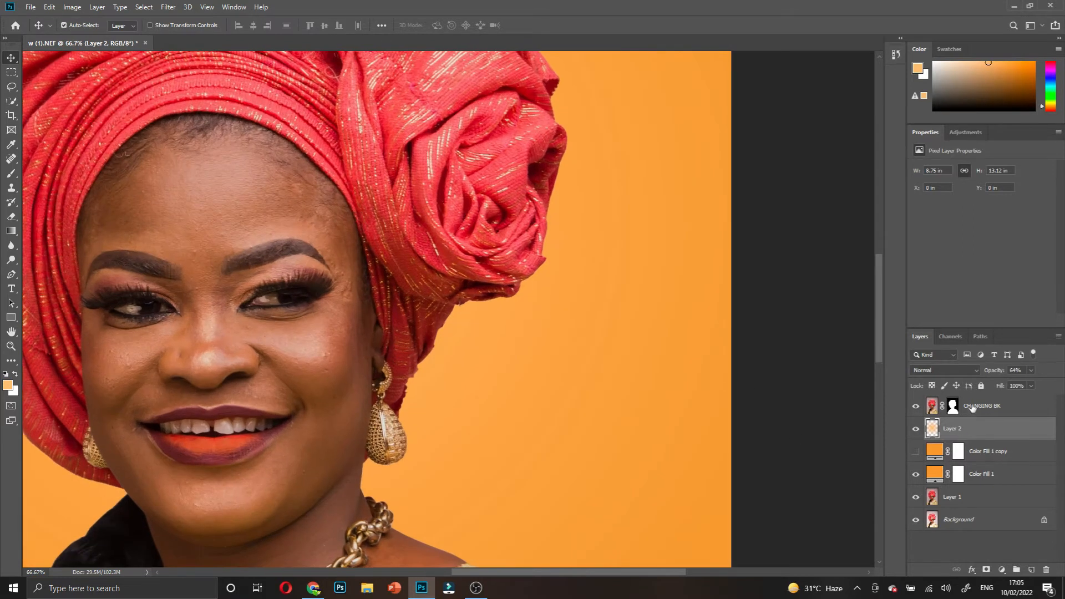
{"action": "left_click_drag", "start_coordinate": [988, 371], "coordinate": [979, 380]}
{"action": "scroll", "coordinate": [487, 372], "scroll_direction": "down", "scroll_amount": 3}
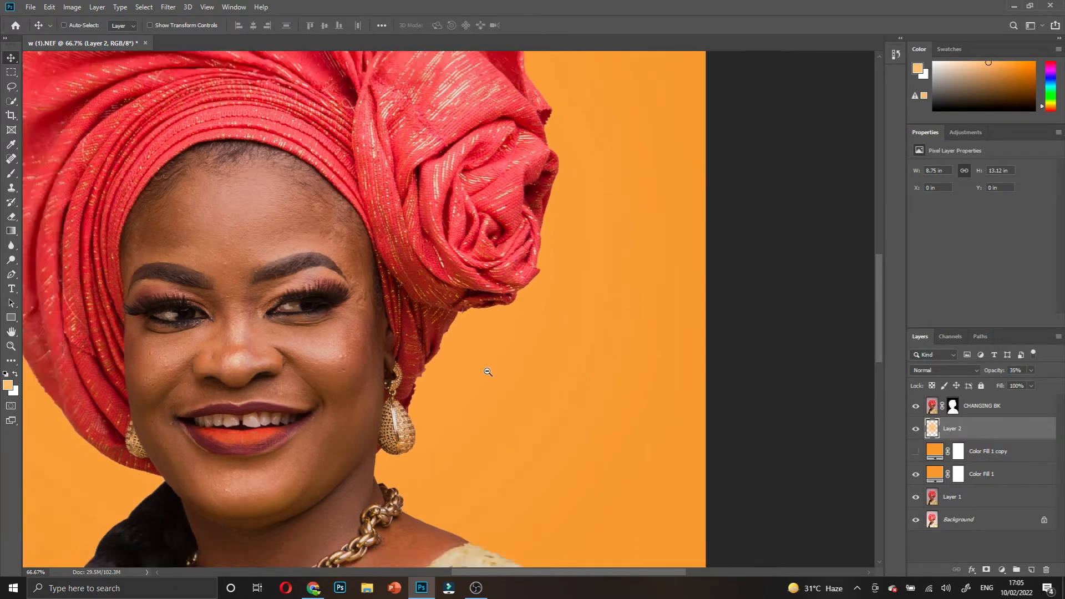
{"action": "scroll", "coordinate": [480, 407], "scroll_direction": "up", "scroll_amount": 2}
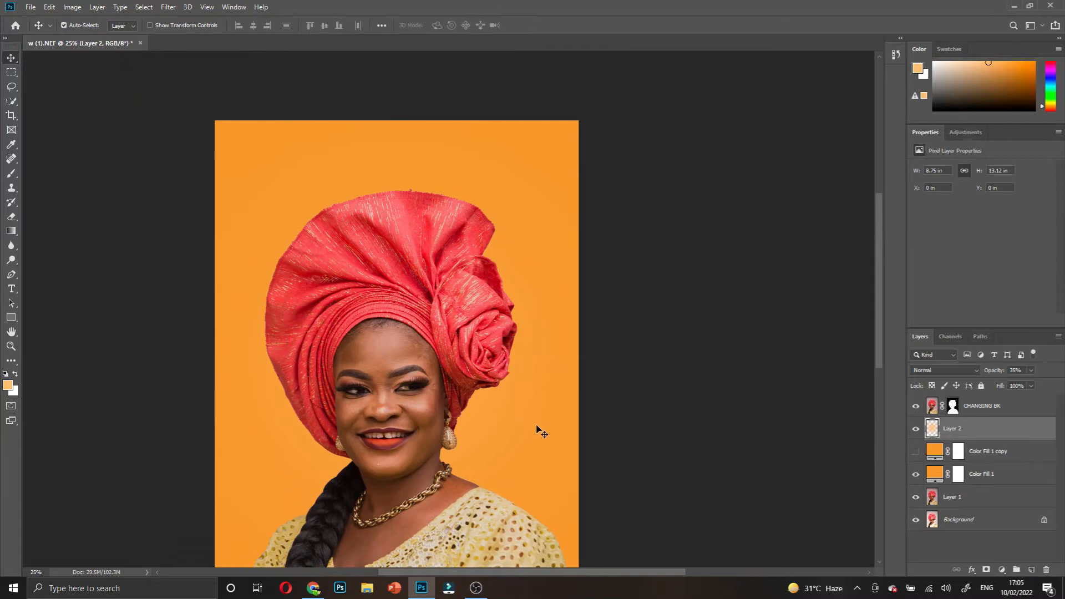
{"action": "scroll", "coordinate": [537, 430], "scroll_direction": "left", "scroll_amount": 2}
{"action": "scroll", "coordinate": [537, 430], "scroll_direction": "left", "scroll_amount": 1}
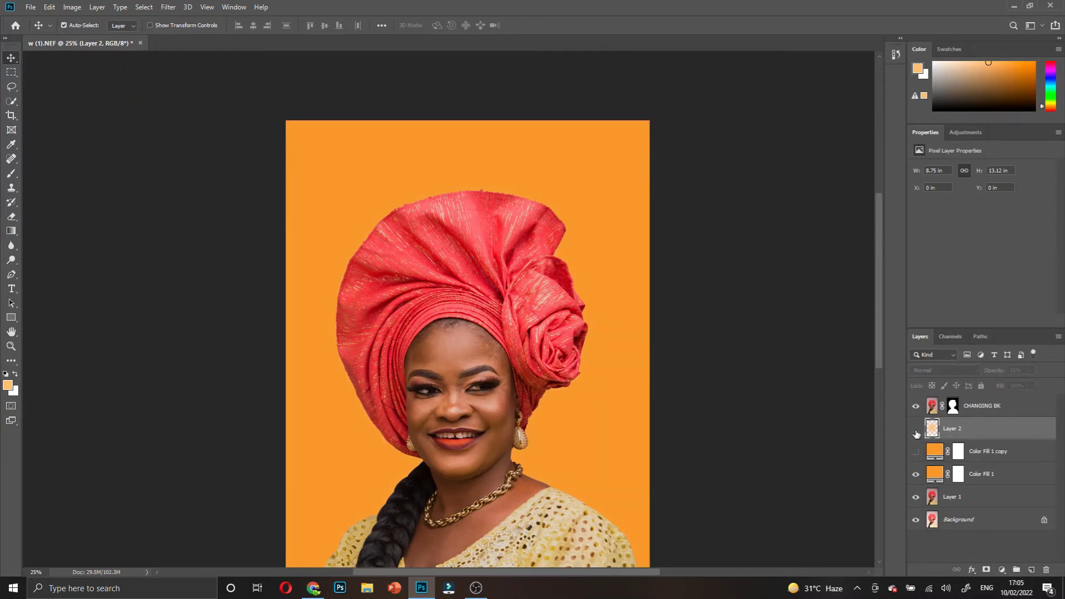
{"action": "left_click_drag", "start_coordinate": [985, 372], "coordinate": [990, 377]}
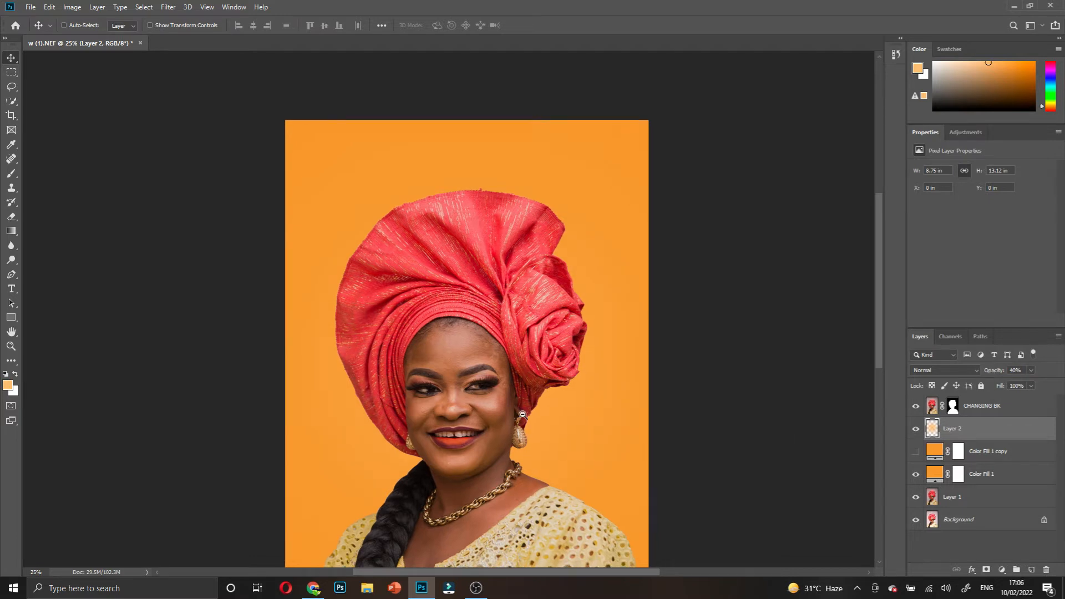
{"action": "scroll", "coordinate": [522, 414], "scroll_direction": "down", "scroll_amount": 1}
{"action": "scroll", "coordinate": [419, 408], "scroll_direction": "down", "scroll_amount": 2}
{"action": "scroll", "coordinate": [420, 411], "scroll_direction": "down", "scroll_amount": 1}
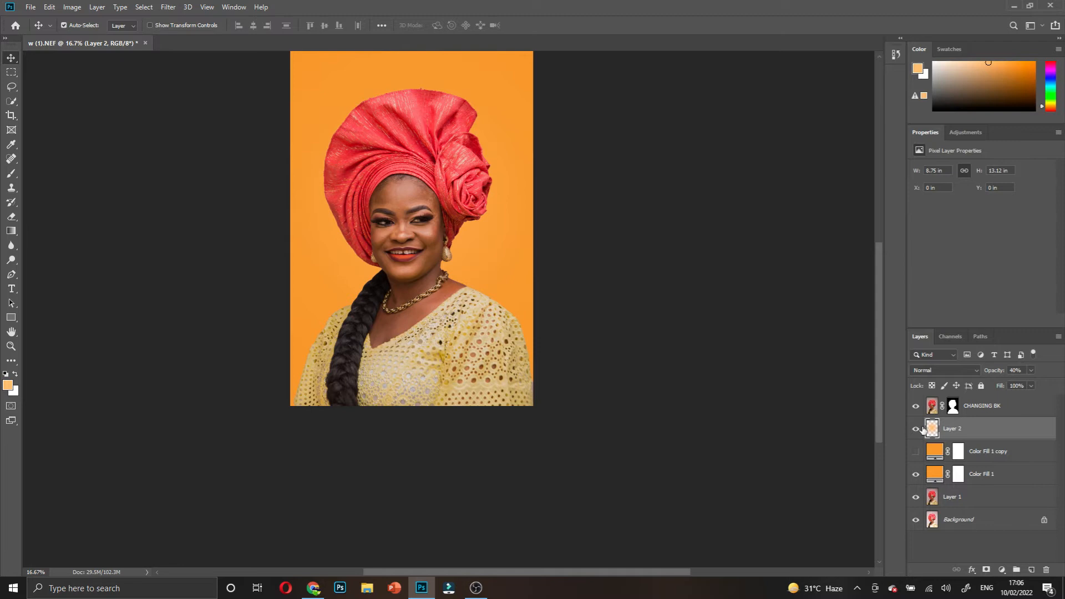
{"action": "left_click", "coordinate": [971, 413]}
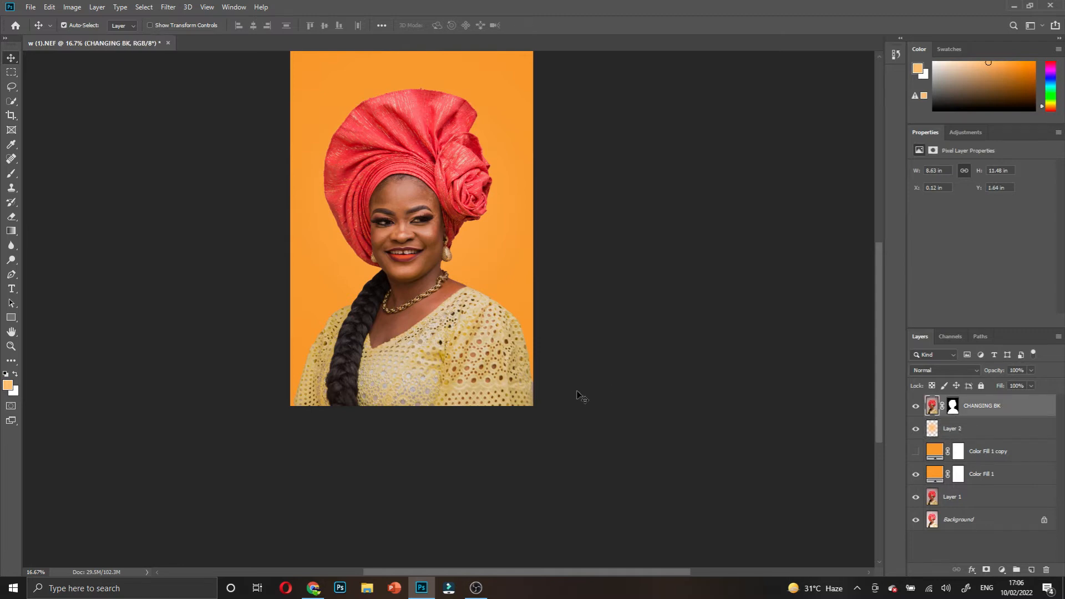
{"action": "left_click", "coordinate": [1000, 506], "text": "shift"}
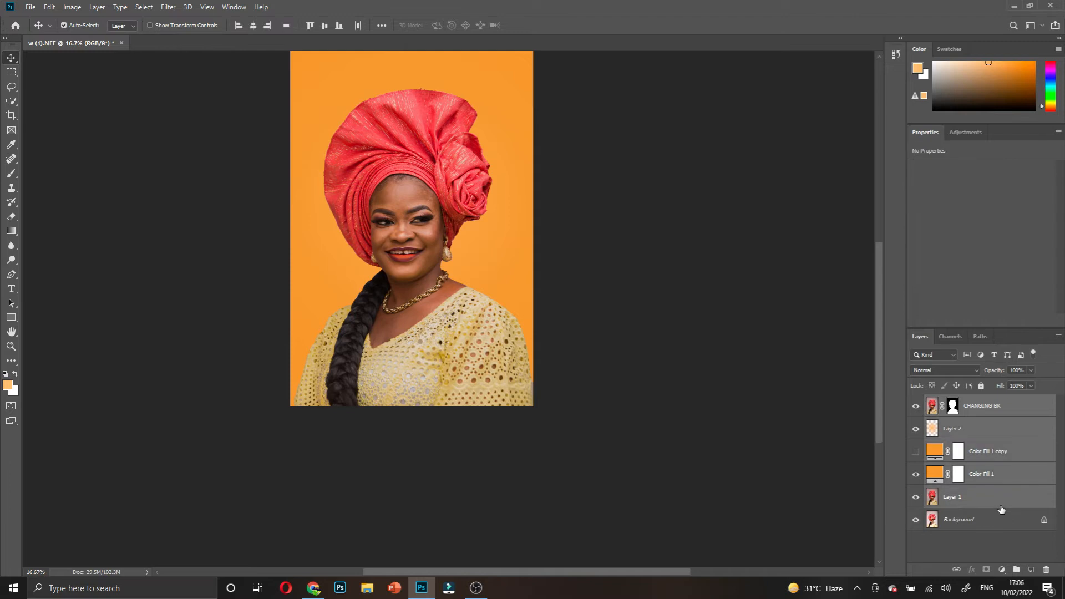
- Group the selected layers with Ctrl+G and toggle the group's visibility to compare
{"action": "key", "text": "ctrl+g"}
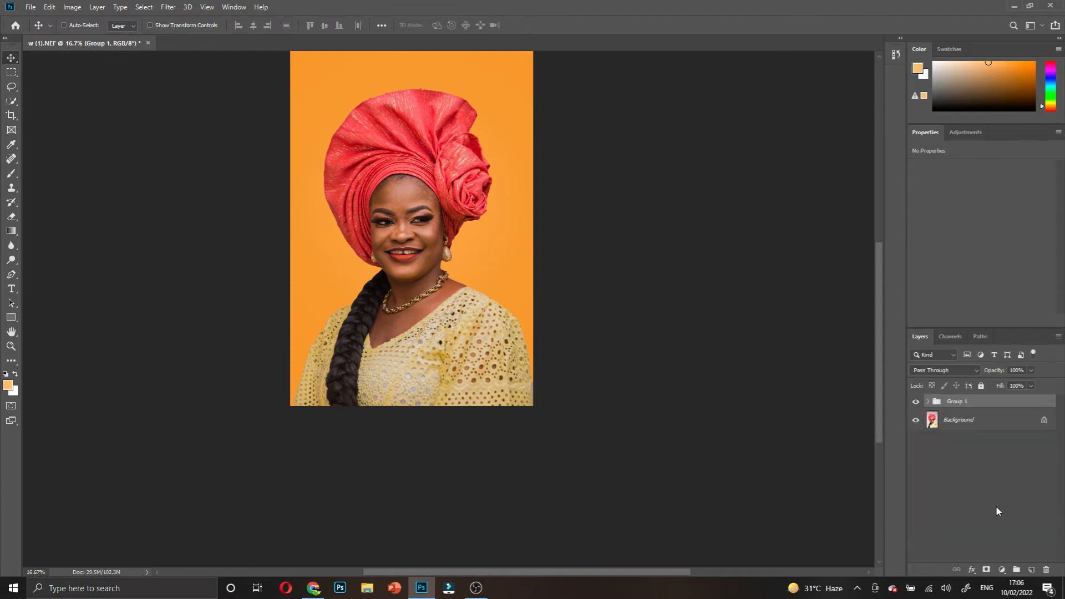
{"action": "left_click", "coordinate": [391, 281], "text": "ctrl"}
{"action": "scroll", "coordinate": [394, 436], "scroll_direction": "up", "scroll_amount": 3}
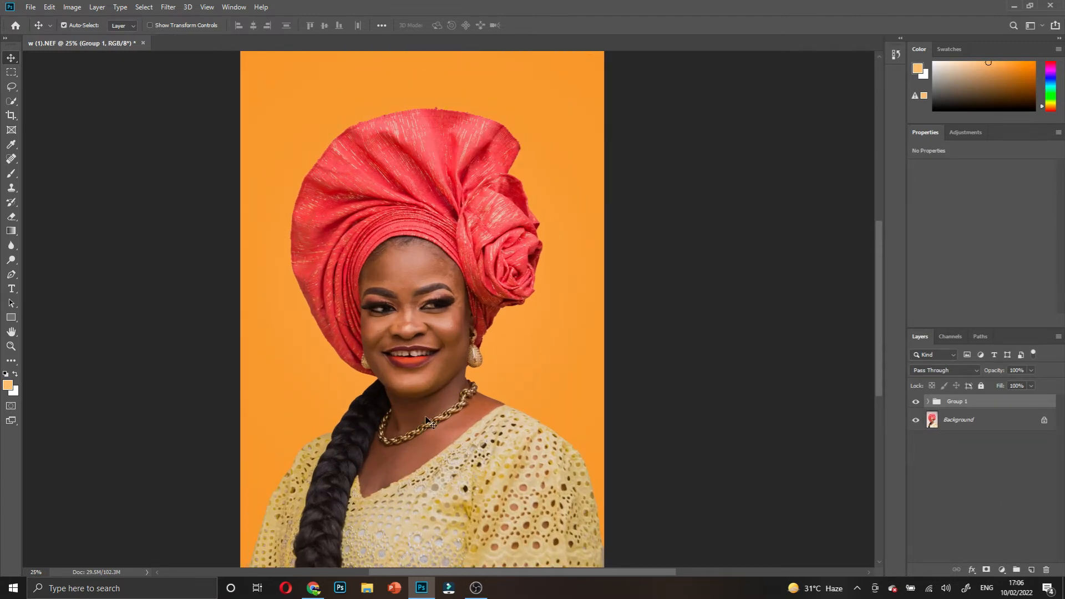
{"action": "scroll", "coordinate": [428, 422], "scroll_direction": "down", "scroll_amount": 1}
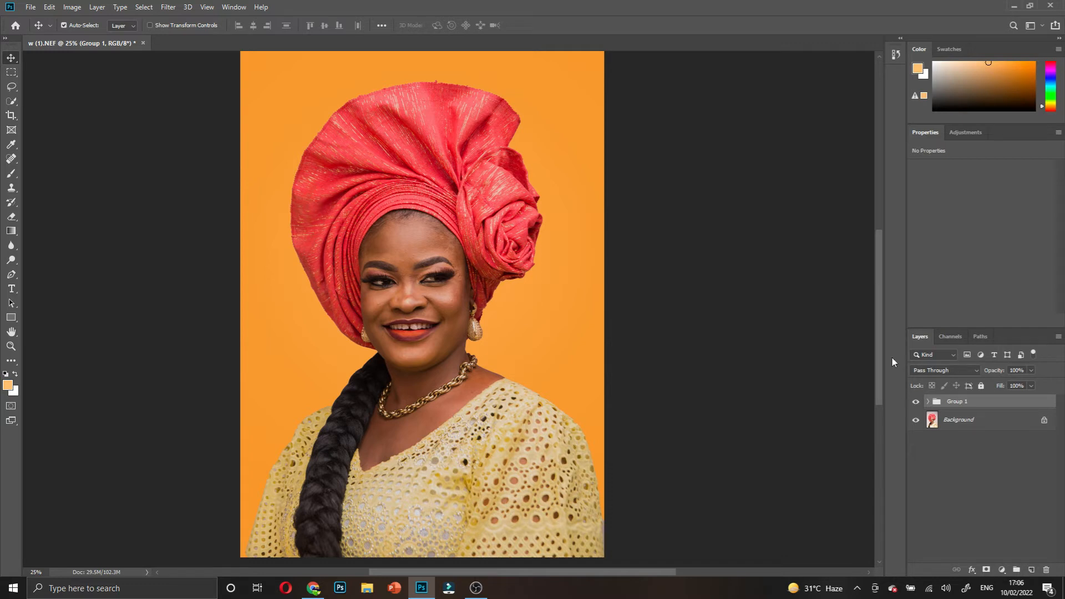
{"action": "left_click", "coordinate": [916, 402]}
{"action": "left_click", "coordinate": [916, 403]}
{"action": "left_click", "coordinate": [916, 402]}
{"action": "left_click", "coordinate": [917, 403]}
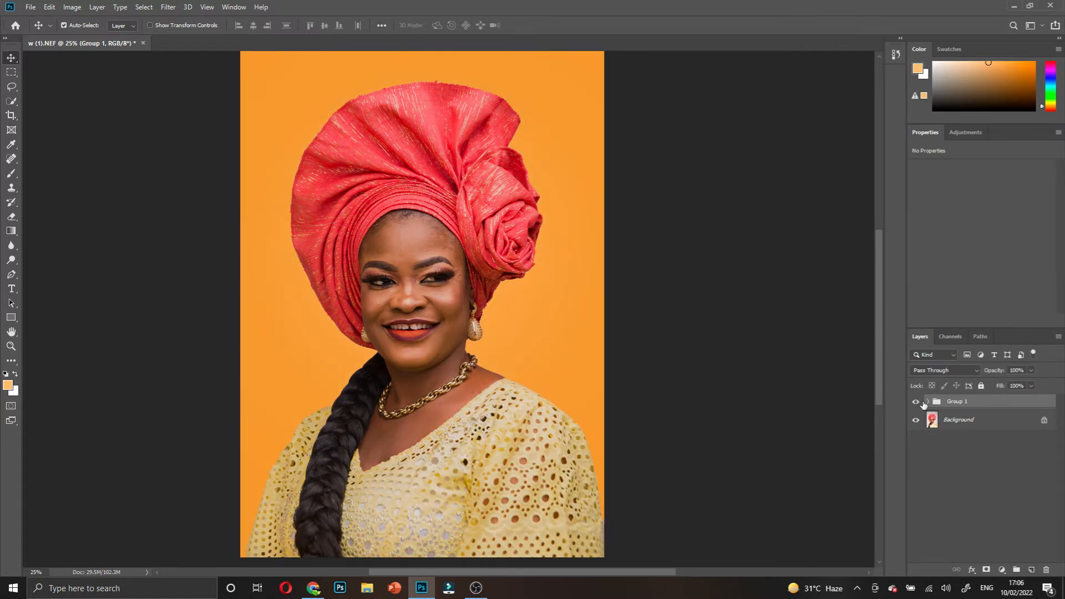
- Expand Group 1 and select the CHANGING BK layer inside it
{"action": "left_click", "coordinate": [993, 413]}
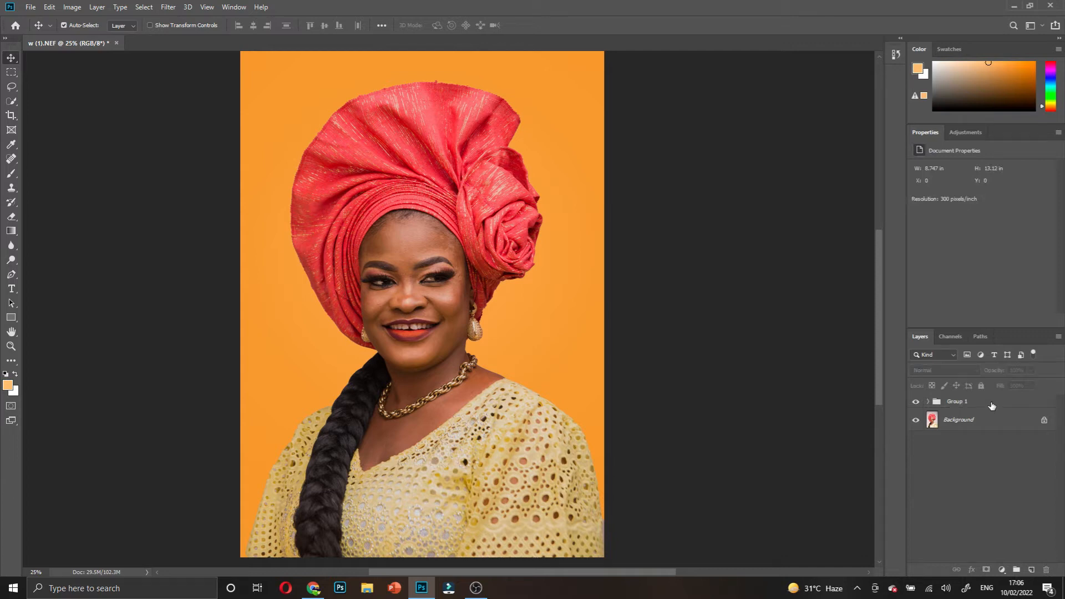
{"action": "left_click", "coordinate": [993, 407]}
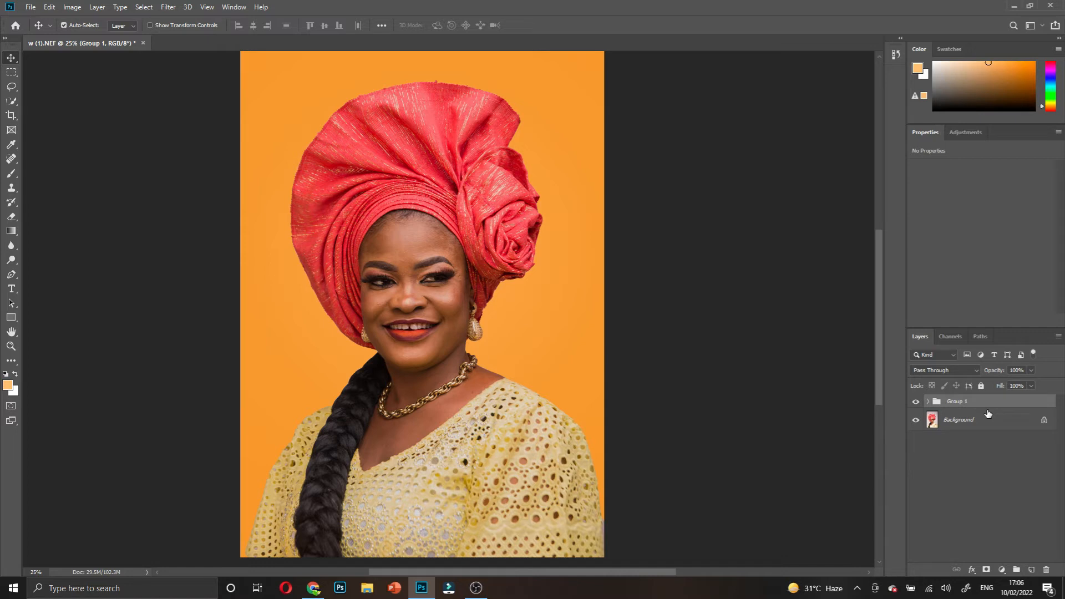
{"action": "left_click", "coordinate": [930, 402]}
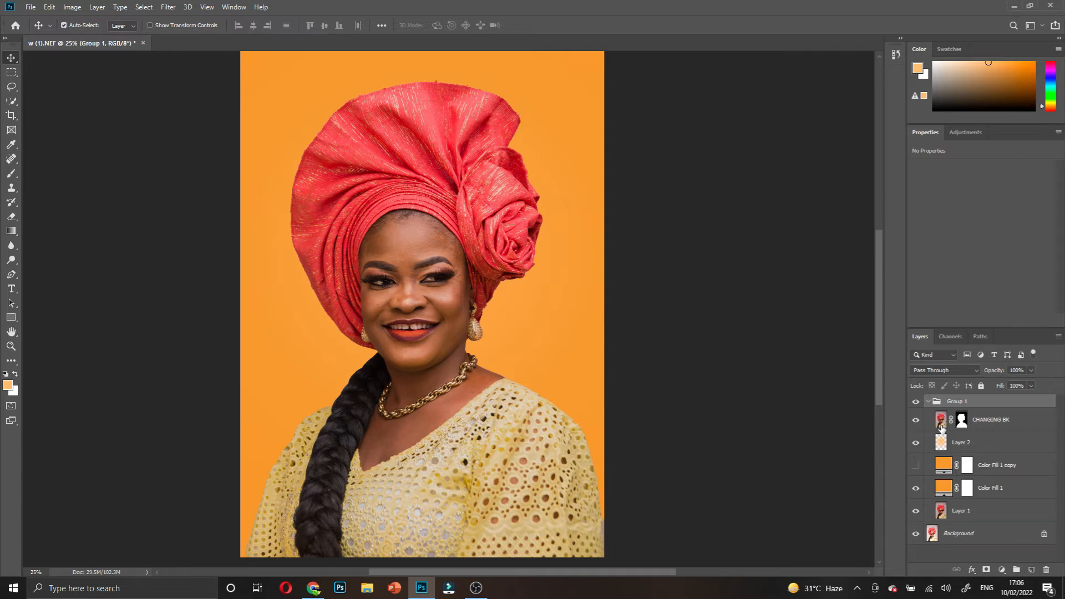
{"action": "left_click", "coordinate": [941, 424]}
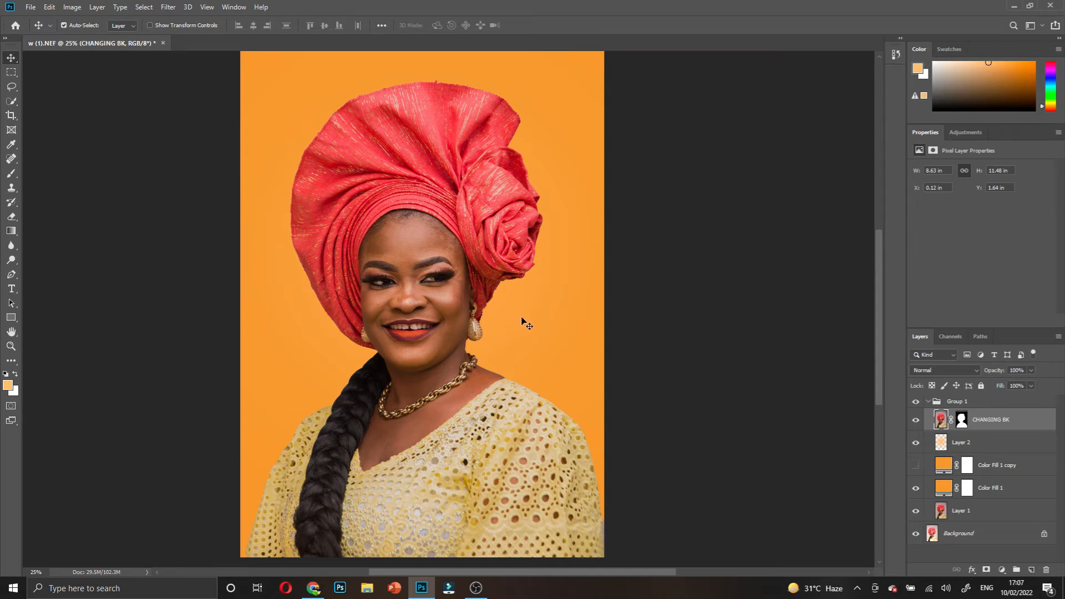
- Duplicate CHANGING BK with Ctrl+J and rename the copy 'color correction'
{"action": "key", "text": "ctrl"}
{"action": "key", "text": "ctrl+j"}
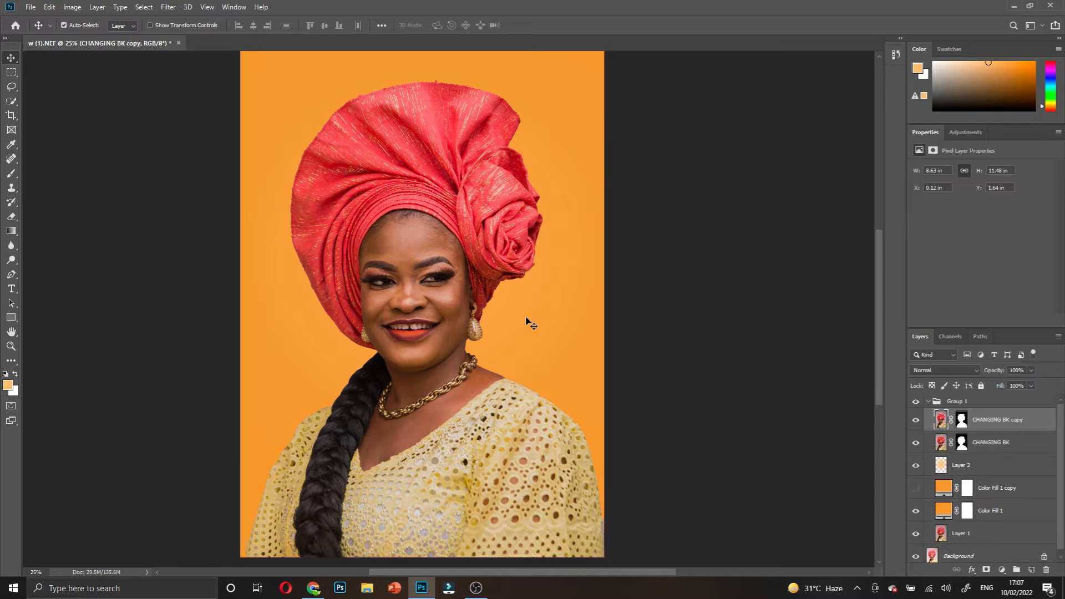
{"action": "double_click", "coordinate": [1009, 425]}
{"action": "key", "text": "Return"}
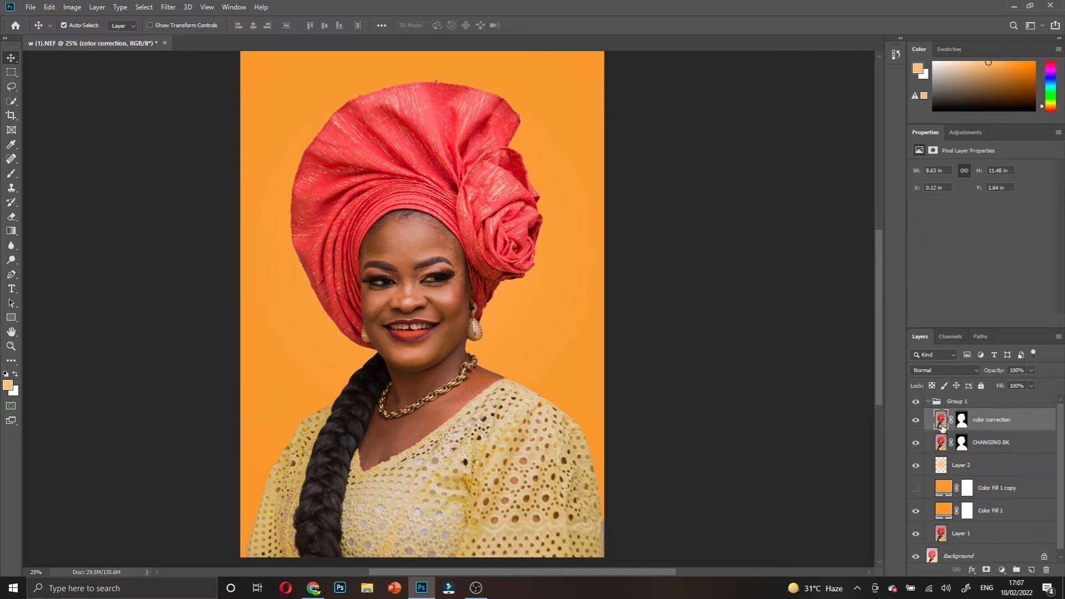
{"action": "left_click", "coordinate": [167, 7]}
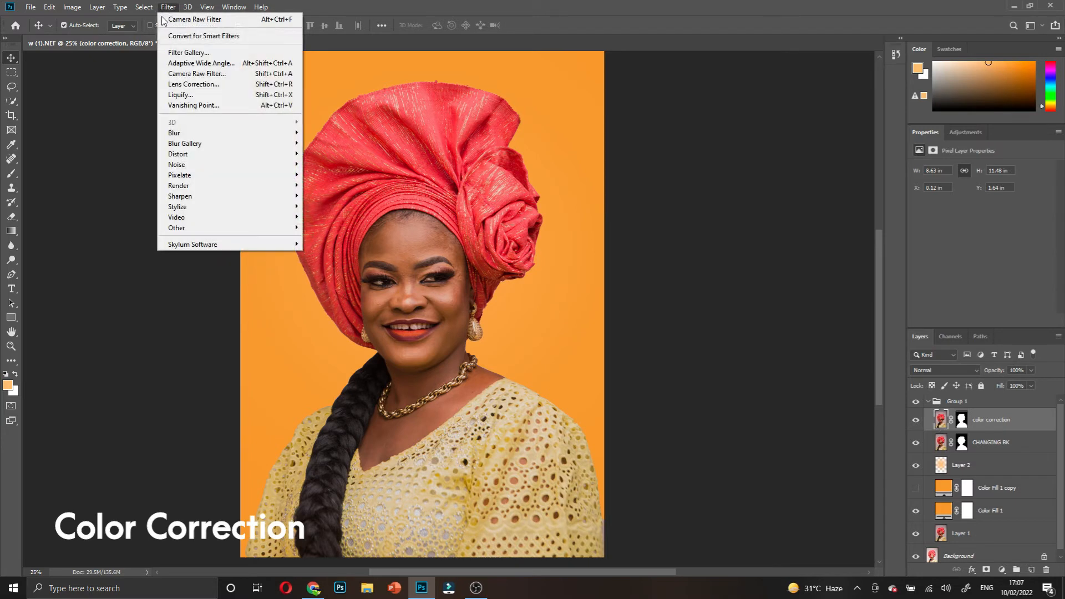
- In Camera Raw HSL, set Oranges luminance +18, Reds saturation +26, Reds luminance −24, then compare before/after
{"action": "left_click", "coordinate": [182, 75]}
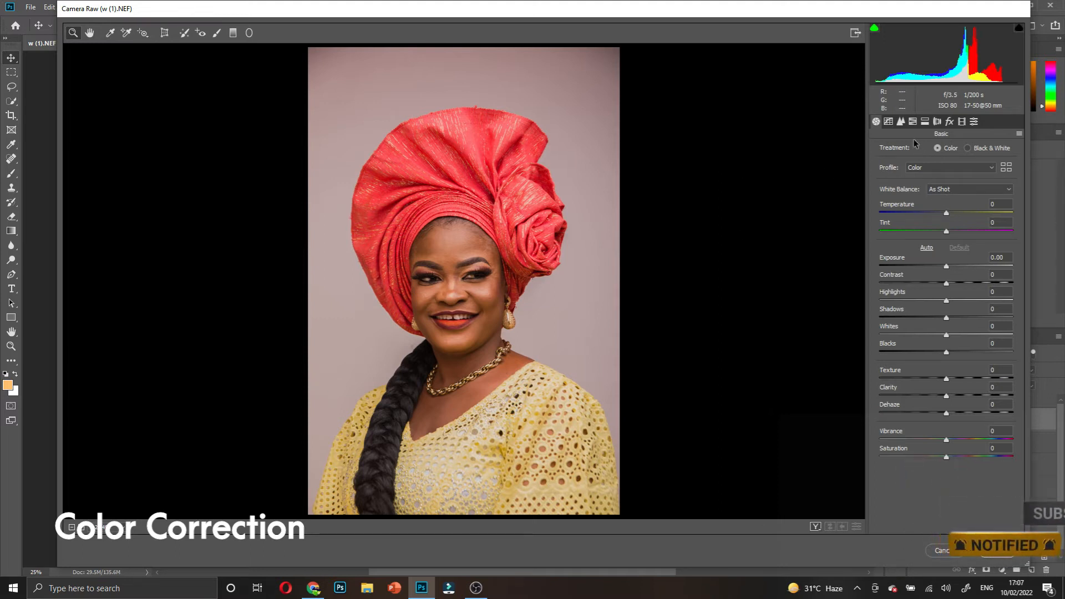
{"action": "left_click", "coordinate": [913, 122]}
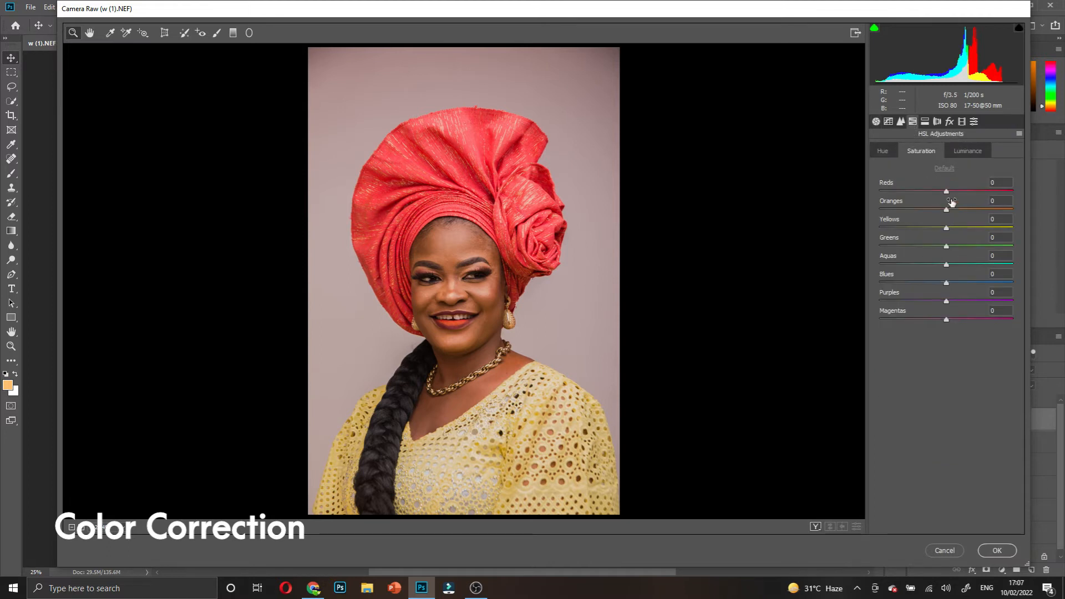
{"action": "left_click", "coordinate": [967, 153]}
{"action": "left_click_drag", "start_coordinate": [950, 212], "coordinate": [963, 213]}
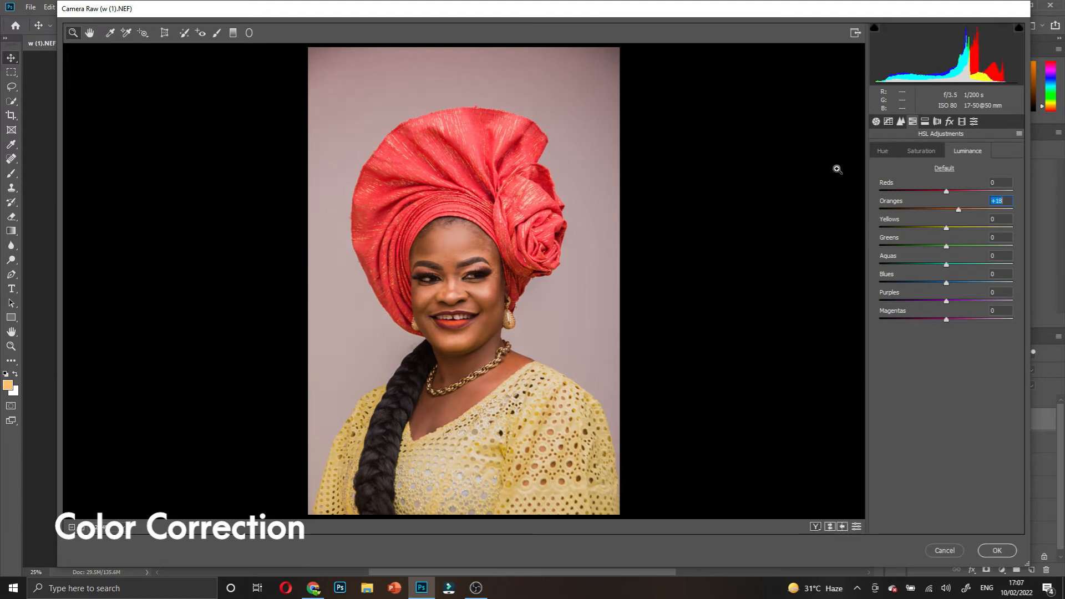
{"action": "left_click", "coordinate": [926, 154]}
{"action": "mouse_move", "coordinate": [947, 190]}
{"action": "left_mouse_down"}
{"action": "mouse_move", "coordinate": [938, 191]}
{"action": "mouse_move", "coordinate": [964, 191]}
{"action": "left_mouse_up"}
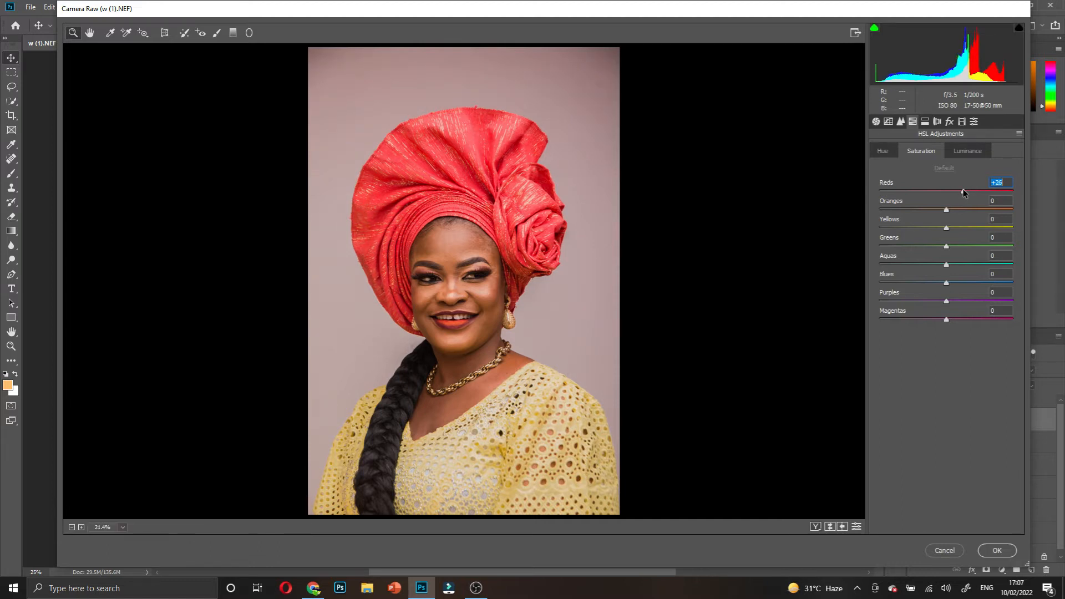
{"action": "left_click", "coordinate": [966, 153]}
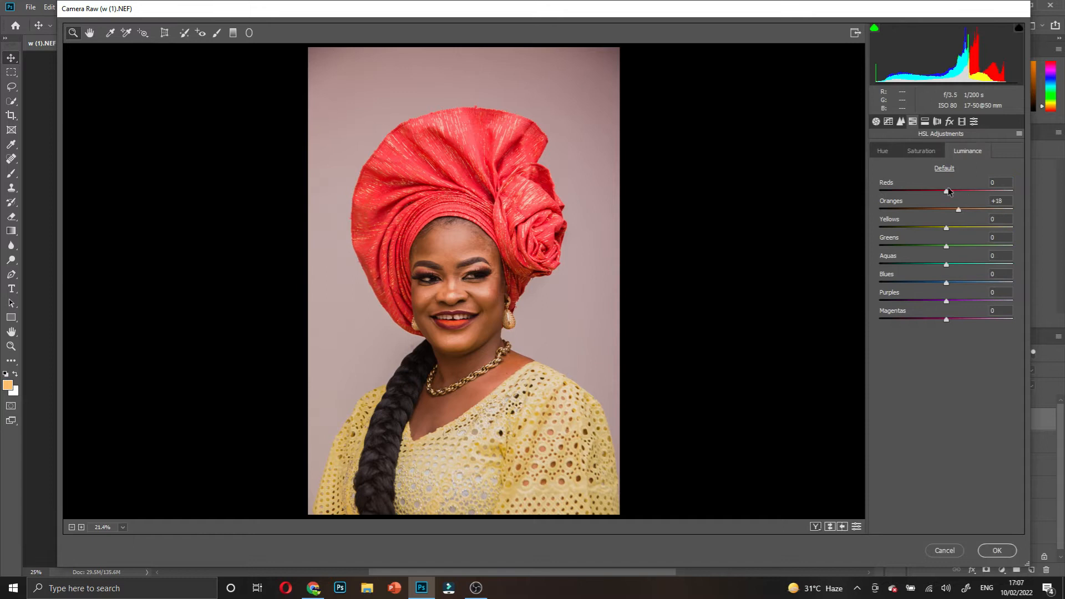
{"action": "left_click_drag", "start_coordinate": [945, 193], "coordinate": [931, 196]}
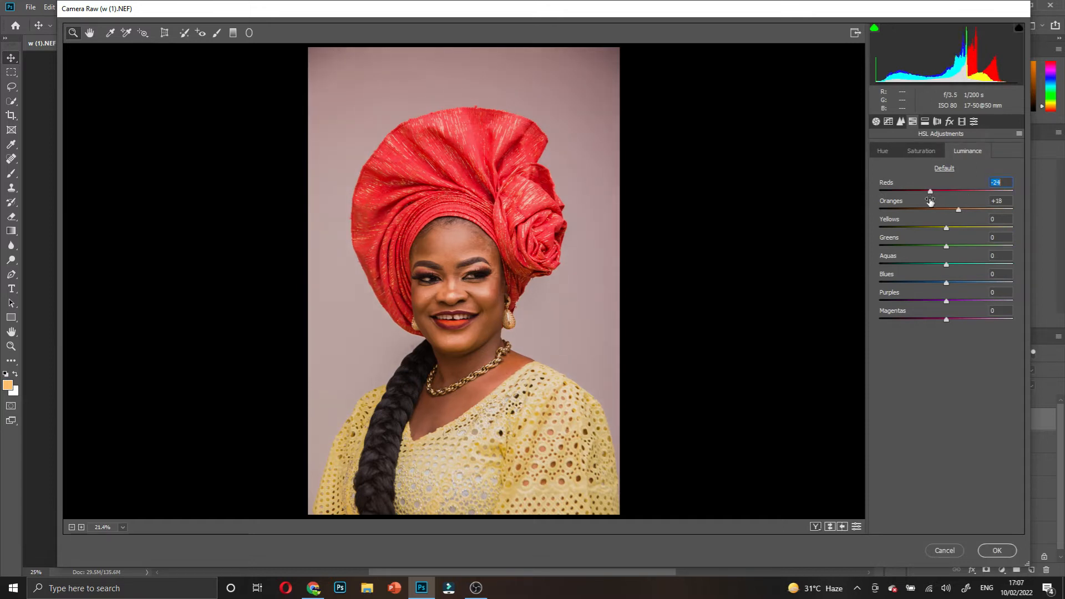
{"action": "left_click", "coordinate": [816, 527]}
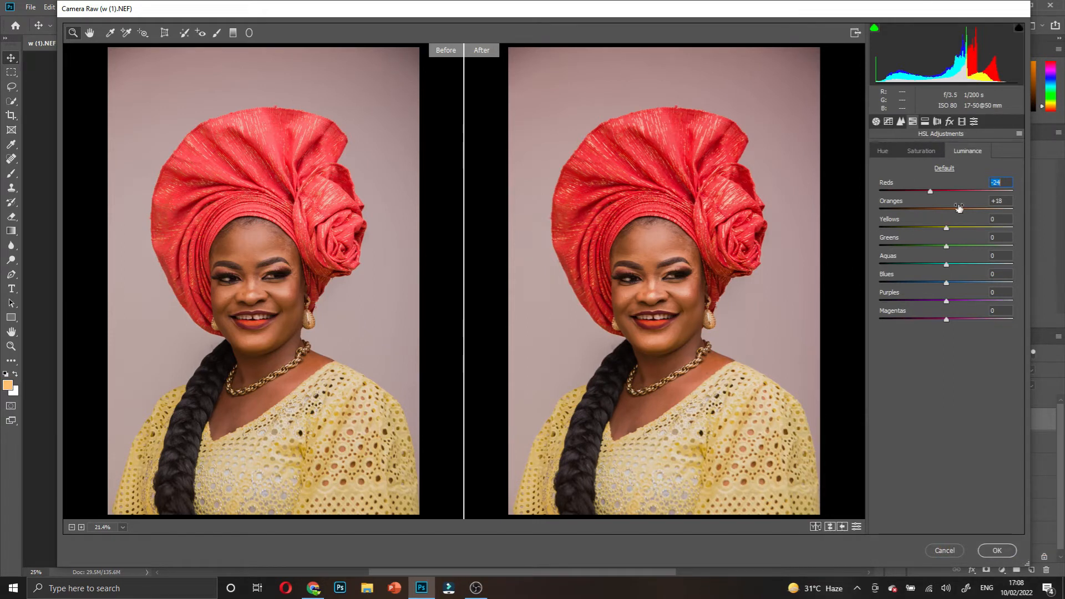
- Set Yellows saturation +53 and luminance −15, Exposure +0.05, and apply the Camera Raw filter
{"action": "left_click", "coordinate": [926, 153]}
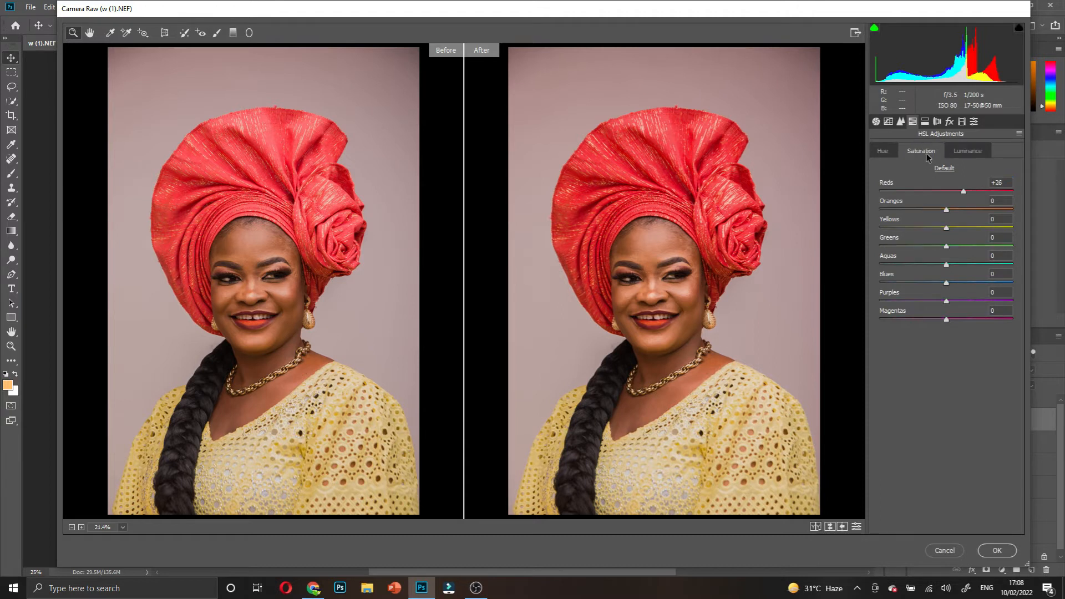
{"action": "left_click_drag", "start_coordinate": [947, 228], "coordinate": [991, 227]}
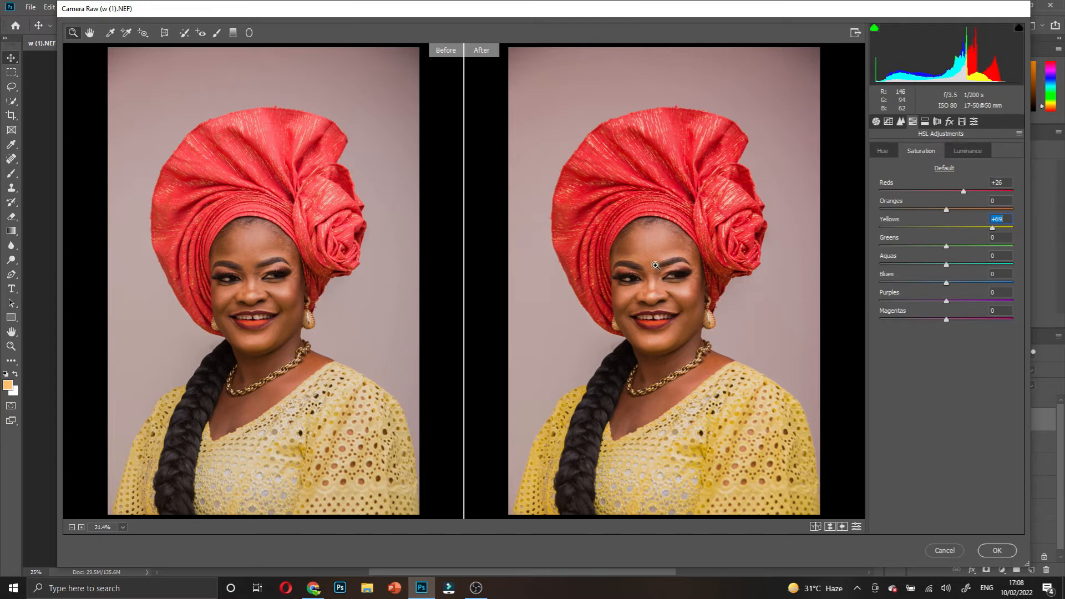
{"action": "left_click", "coordinate": [966, 153]}
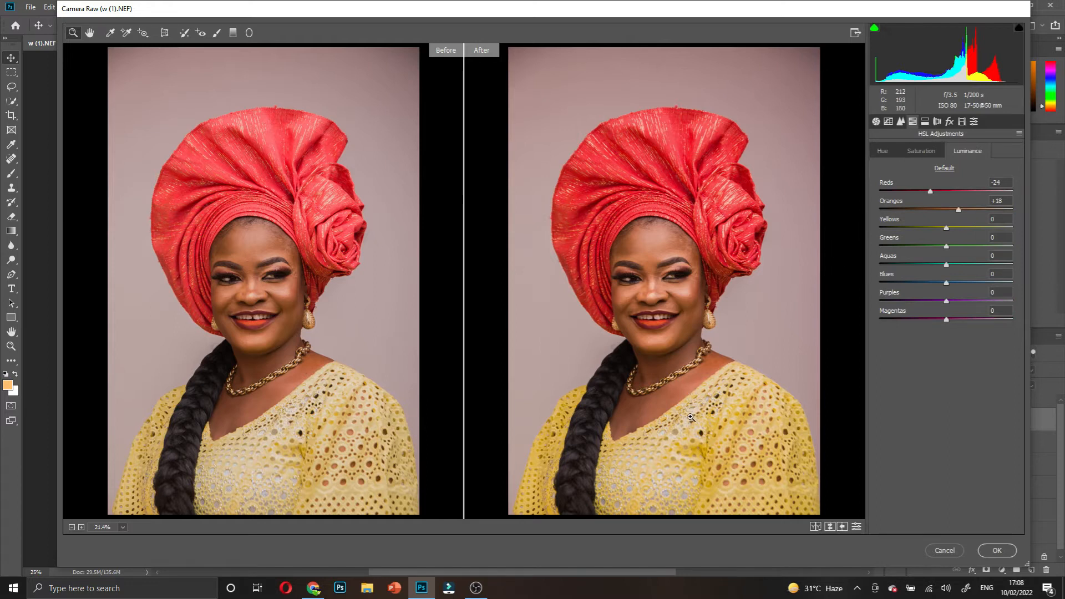
{"action": "left_click_drag", "start_coordinate": [947, 230], "coordinate": [937, 233]}
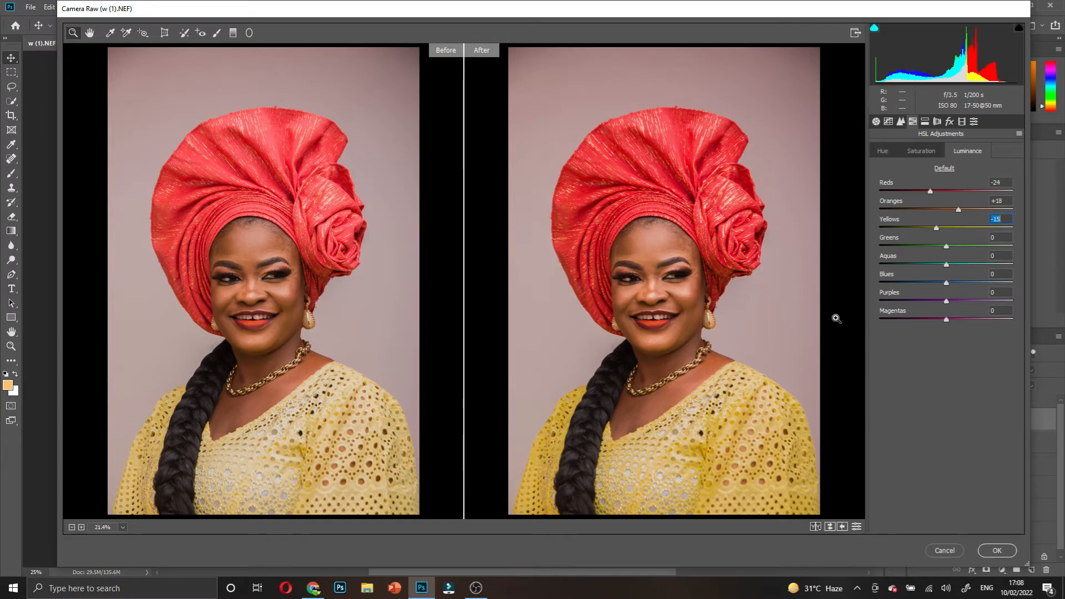
{"action": "left_click", "coordinate": [876, 121]}
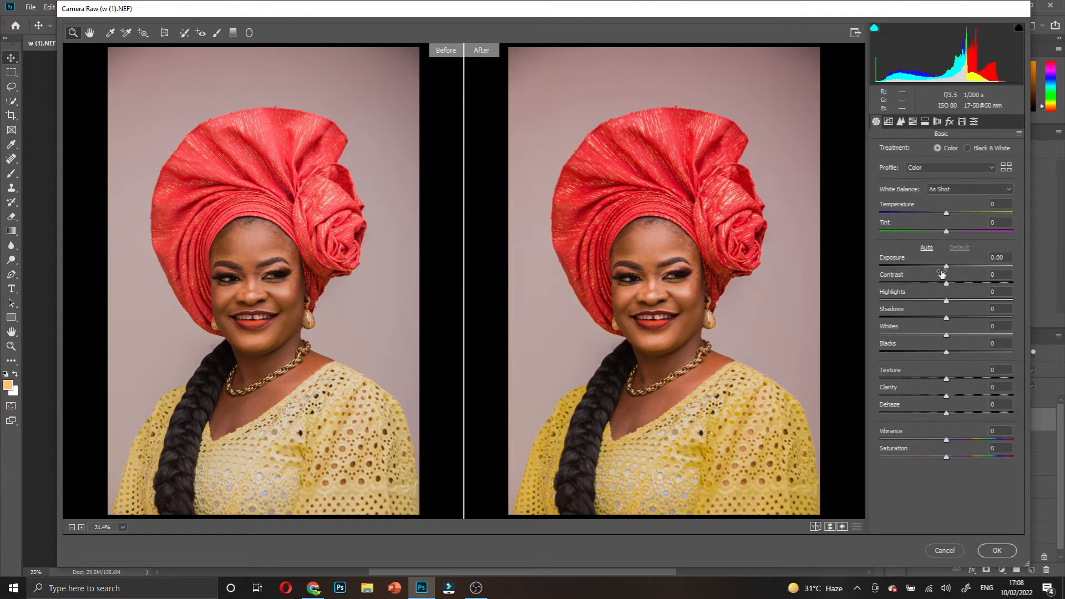
{"action": "left_click_drag", "start_coordinate": [948, 269], "coordinate": [948, 270]}
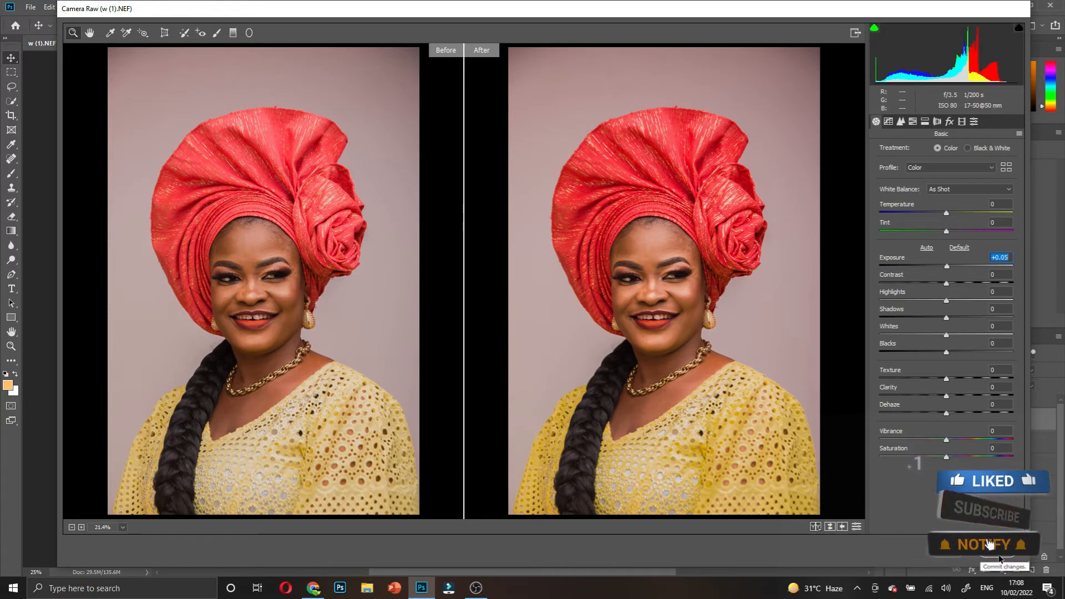
{"action": "left_click", "coordinate": [1015, 562]}
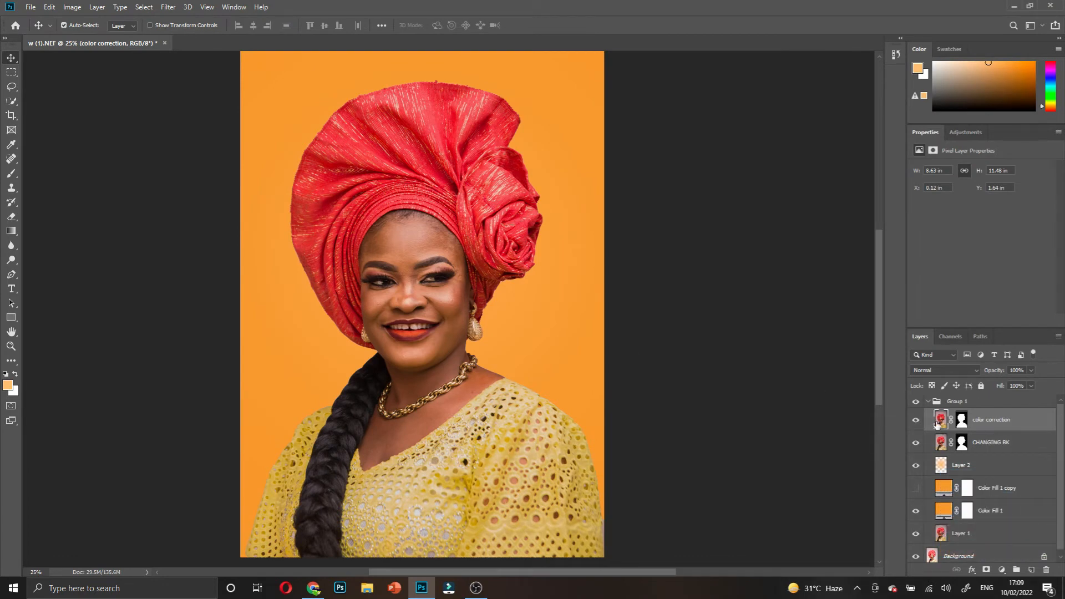
- Toggle the 'color correction' layer off and on repeatedly to compare, then collapse Group 1
{"action": "left_click", "coordinate": [916, 421]}
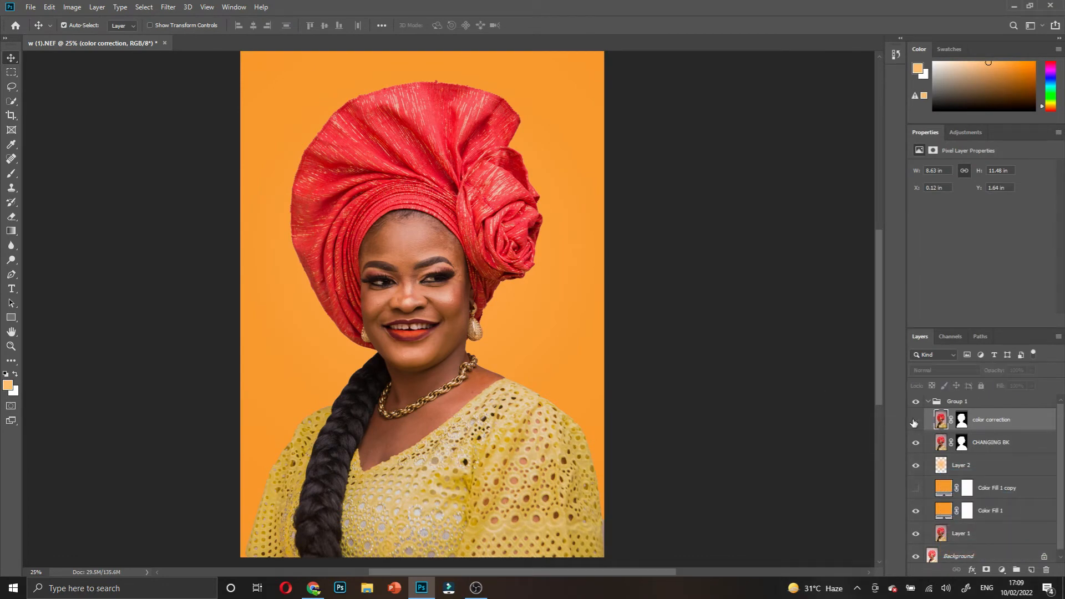
{"action": "left_click", "coordinate": [916, 421]}
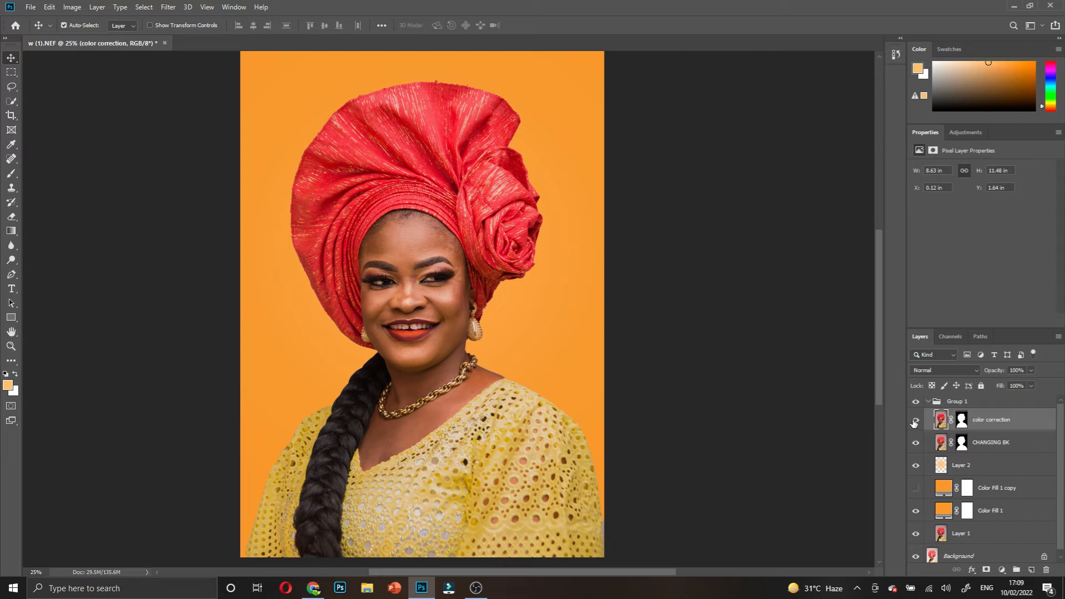
{"action": "left_click", "coordinate": [916, 423]}
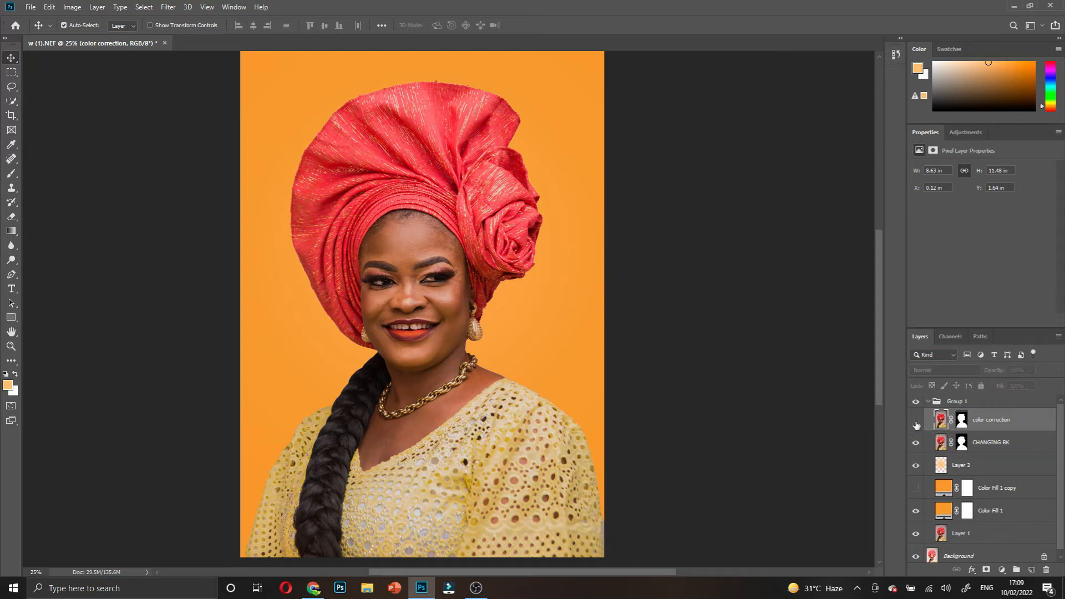
{"action": "left_click", "coordinate": [916, 422]}
{"action": "left_click", "coordinate": [916, 424]}
{"action": "left_click", "coordinate": [916, 424]}
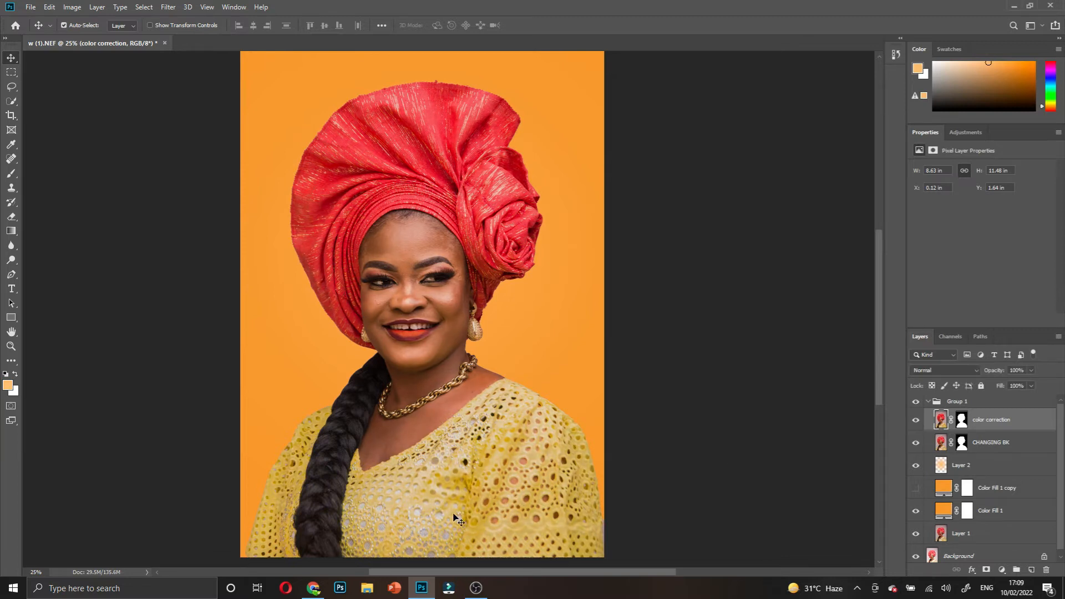
{"action": "left_click", "coordinate": [917, 424]}
{"action": "left_click", "coordinate": [916, 424]}
{"action": "left_click", "coordinate": [916, 426]}
{"action": "left_click", "coordinate": [916, 426]}
{"action": "left_click", "coordinate": [929, 403]}
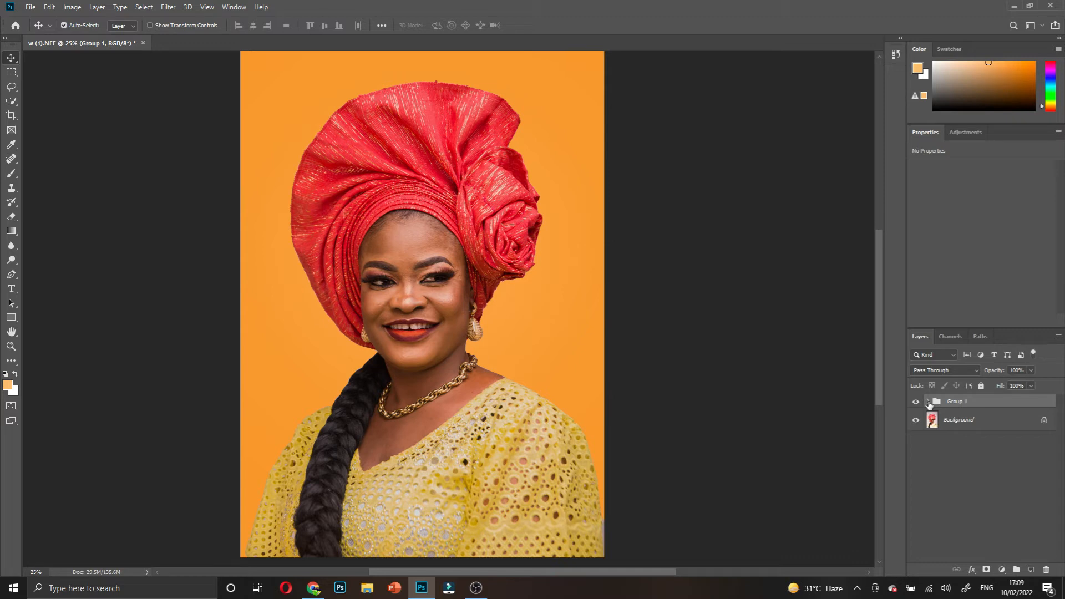
{"action": "left_click", "coordinate": [929, 402]}
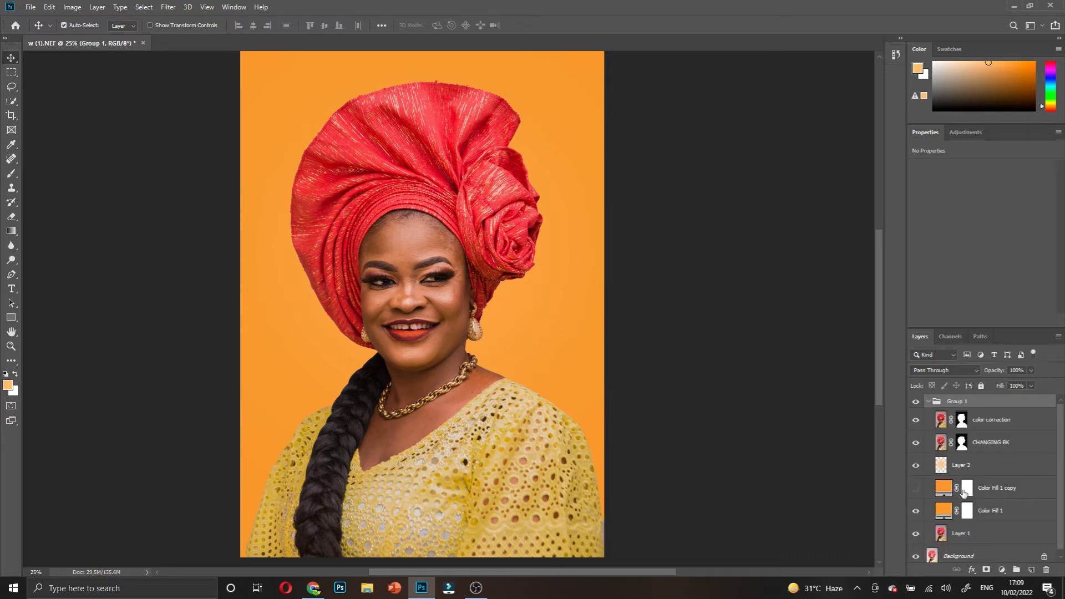
{"action": "scroll", "coordinate": [949, 546], "scroll_direction": "down", "scroll_amount": 1}
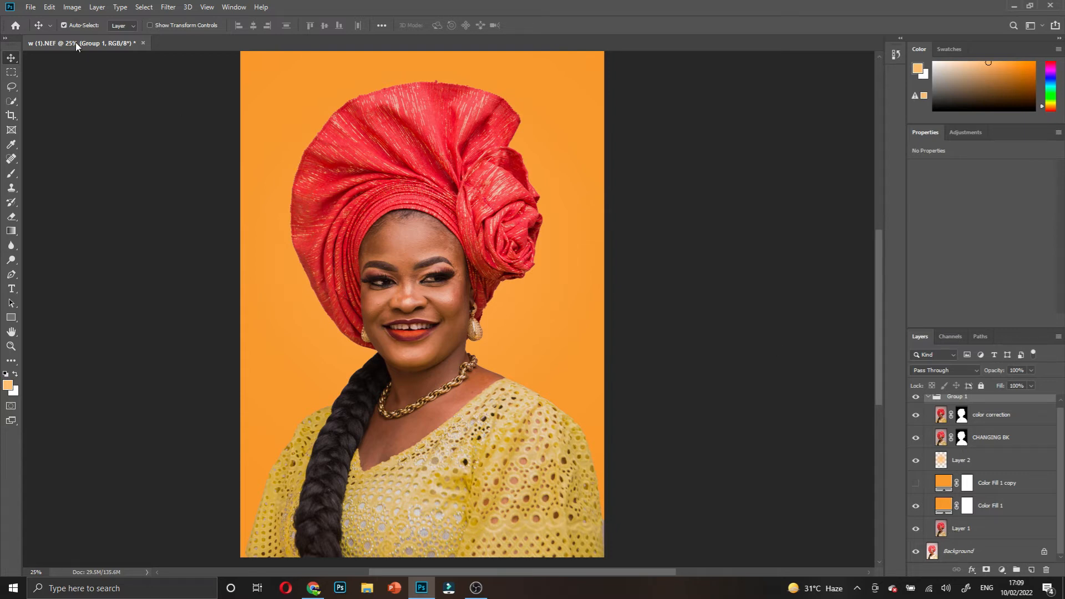
{"action": "left_click", "coordinate": [169, 8]}
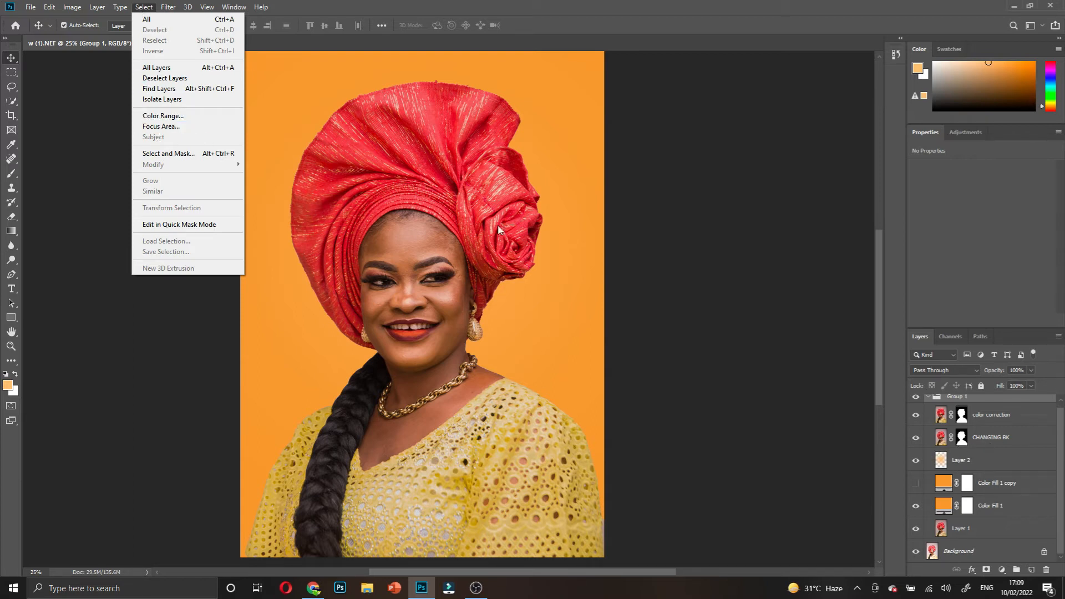
{"action": "left_click", "coordinate": [404, 158]}
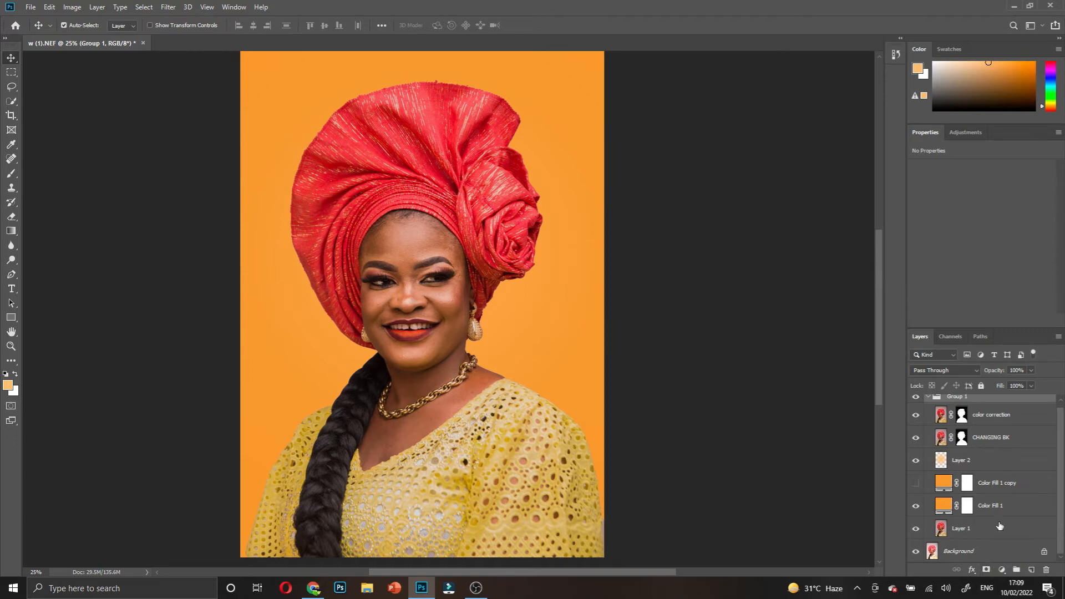
{"action": "left_click", "coordinate": [1001, 571]}
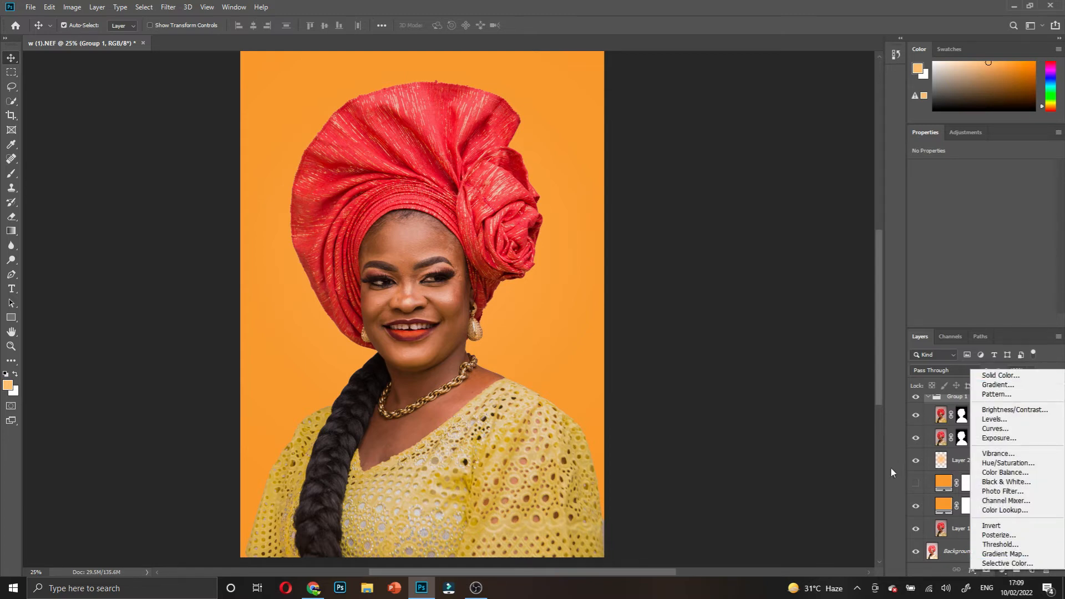
{"action": "left_click", "coordinate": [748, 392]}
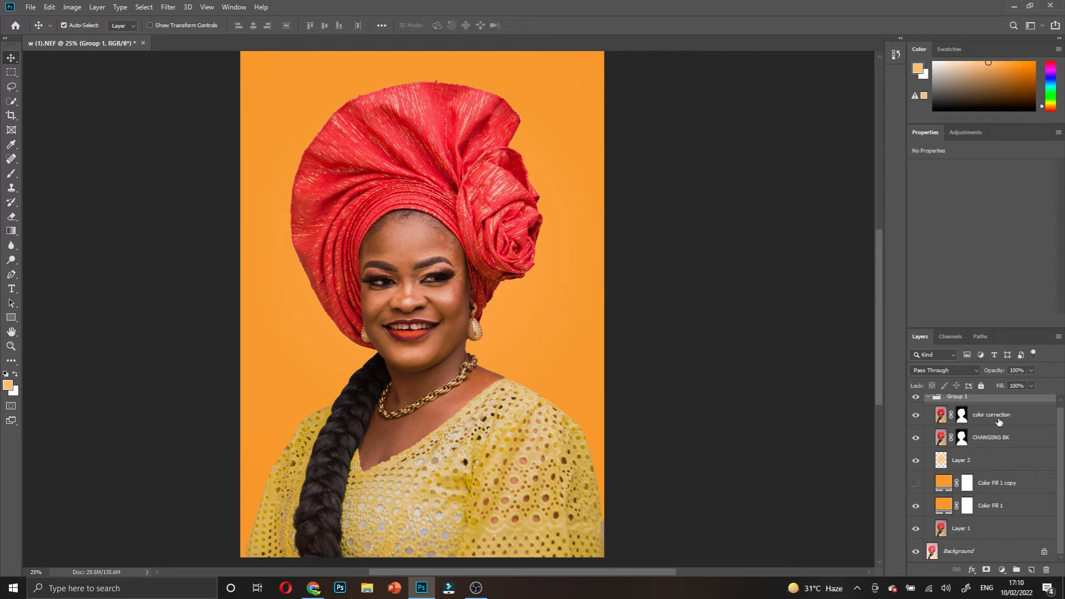
{"action": "left_click", "coordinate": [928, 399]}
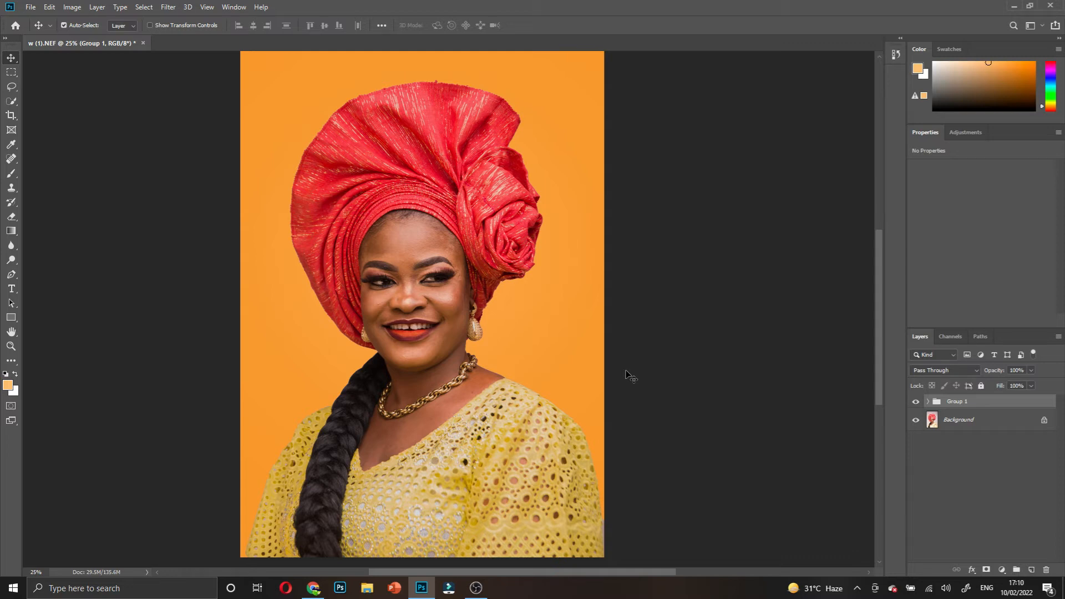
- Stamp all visible layers into a new Layer 3 with Ctrl+Shift+Alt+E and zoom into the face
{"action": "key", "text": "ctrl"}
{"action": "key", "text": "ctrl+shift+alt+e"}
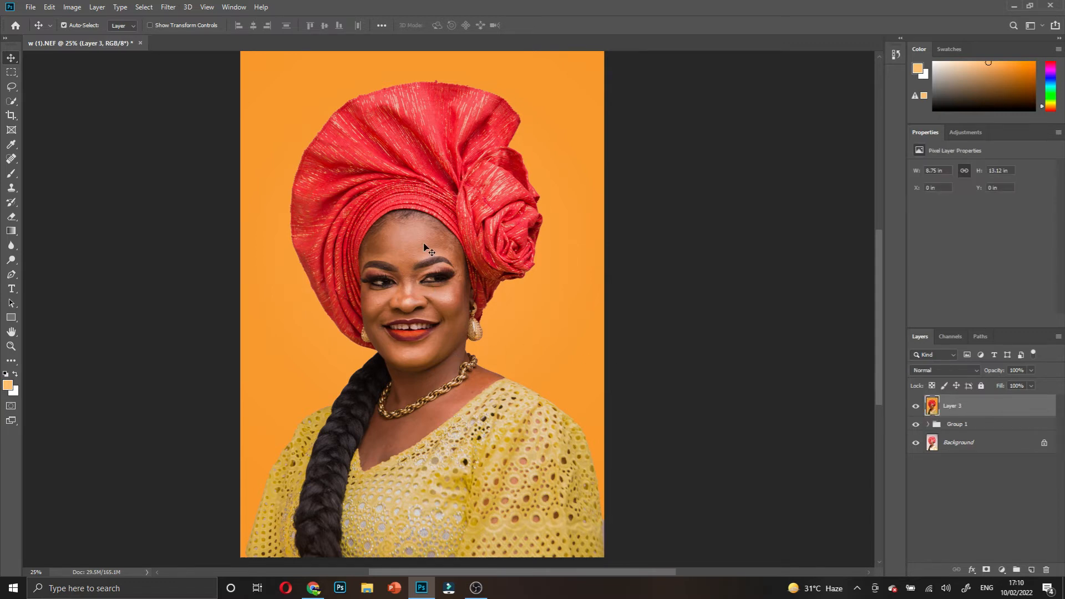
{"action": "key", "text": "ctrl+space"}
{"action": "left_click", "coordinate": [403, 253], "text": "ctrl"}
{"action": "left_click", "coordinate": [404, 252], "text": "ctrl"}
{"action": "left_click", "coordinate": [403, 252], "text": "ctrl"}
{"action": "left_click_drag", "start_coordinate": [431, 344], "coordinate": [423, 246]}
- Zoom the face to 100% and choose the Spot Healing Brush from the healing tools
{"action": "left_click", "coordinate": [421, 215], "text": "ctrl"}
{"action": "left_click", "coordinate": [421, 215], "text": "ctrl"}
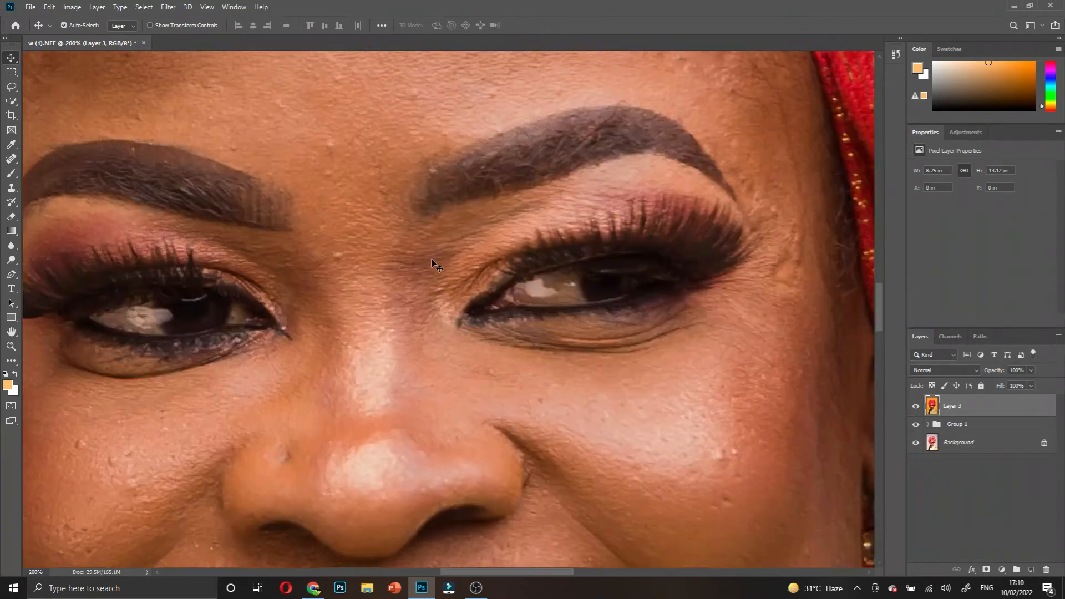
{"action": "left_click_drag", "start_coordinate": [428, 166], "coordinate": [431, 239]}
{"action": "left_click", "coordinate": [429, 228], "text": "ctrl+alt"}
{"action": "scroll", "coordinate": [427, 252], "scroll_direction": "up", "scroll_amount": 4}
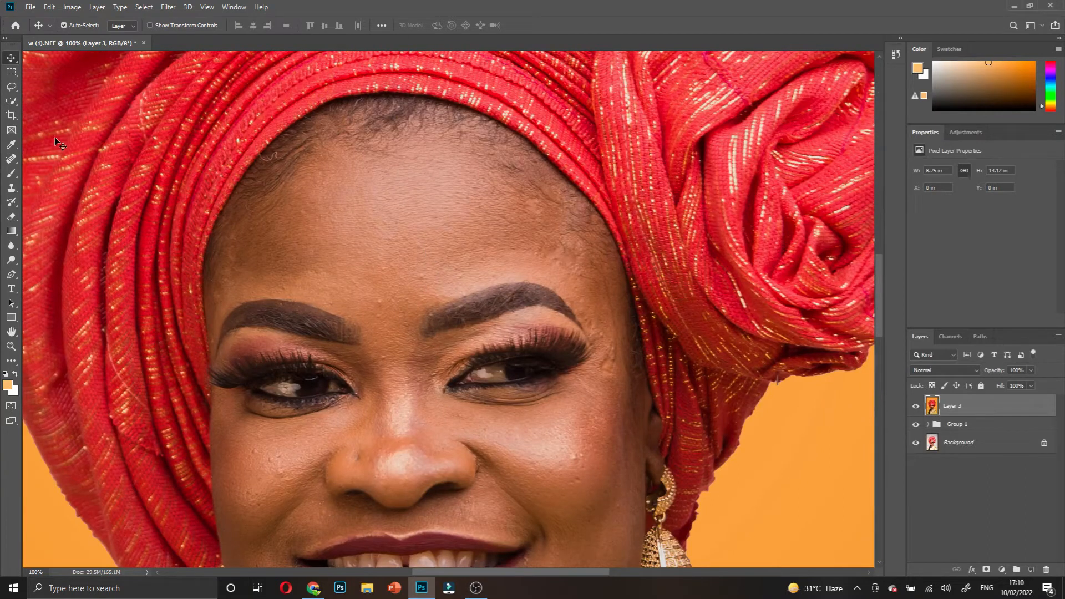
{"action": "left_click_drag", "start_coordinate": [11, 102], "coordinate": [50, 103]}
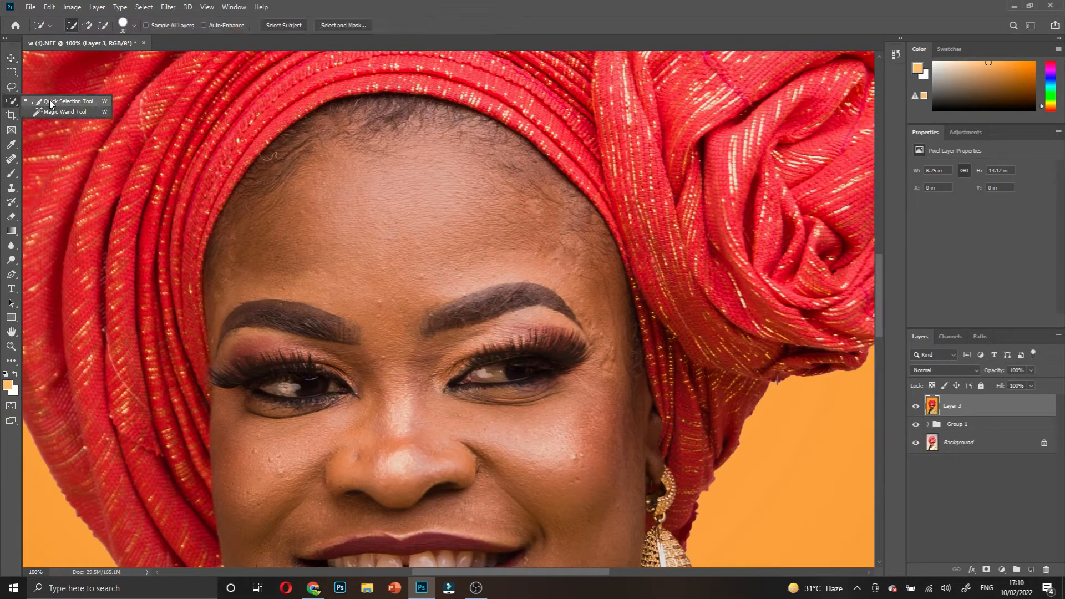
{"action": "left_click", "coordinate": [12, 101]}
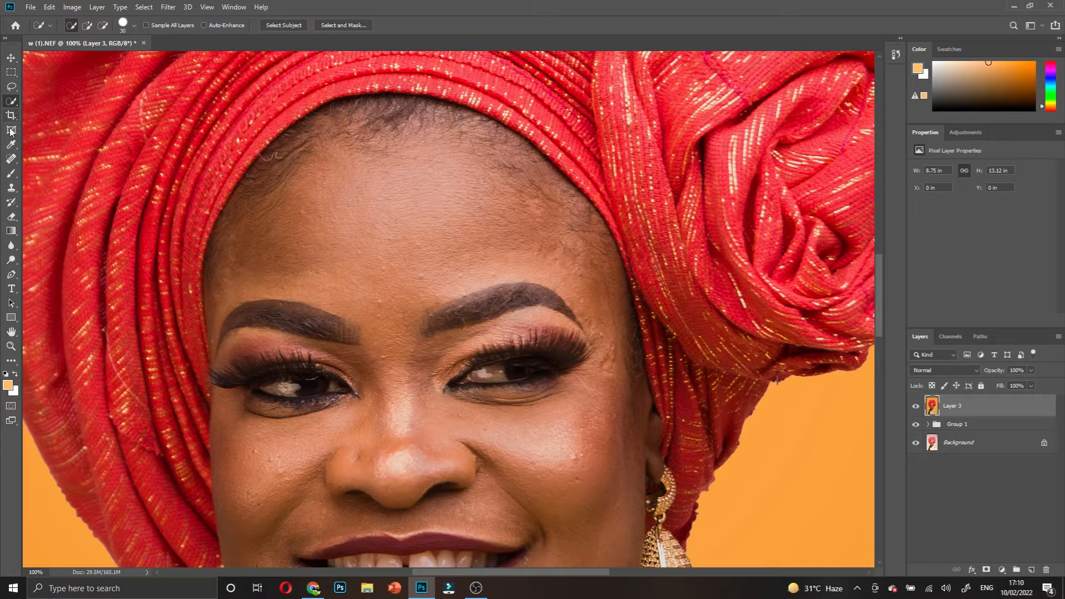
{"action": "left_click", "coordinate": [11, 161]}
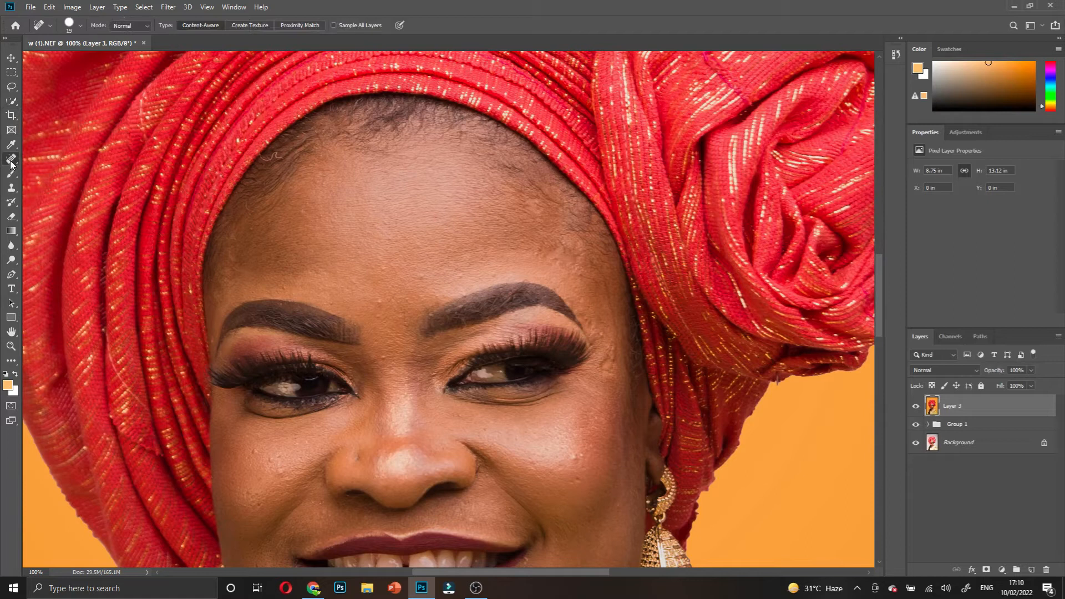
{"action": "right_click", "coordinate": [11, 161]}
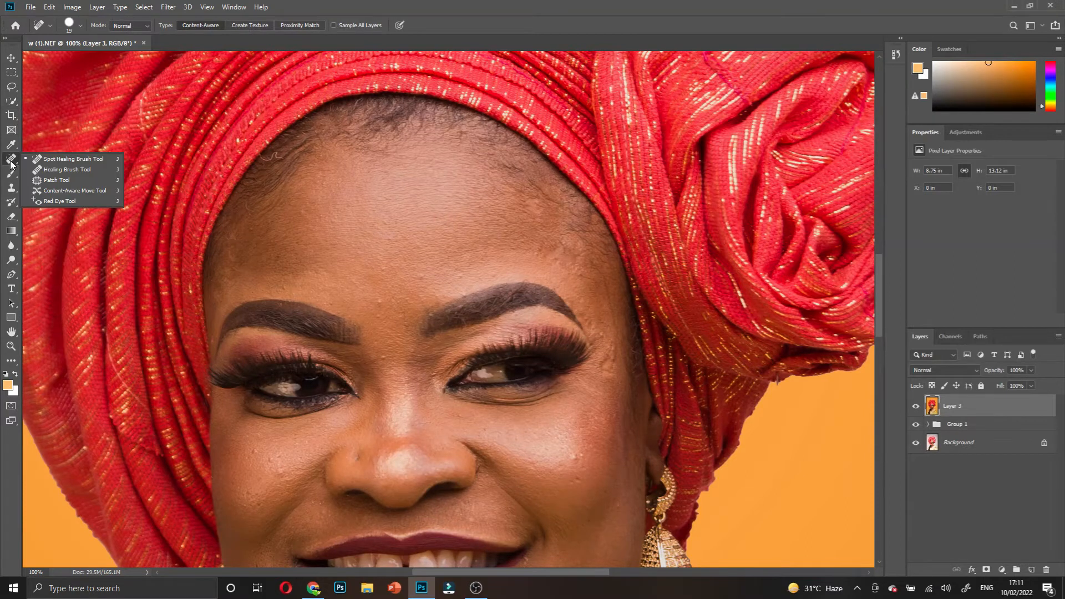
{"action": "left_click", "coordinate": [51, 159]}
{"action": "scroll", "coordinate": [322, 233], "scroll_direction": "down", "scroll_amount": 3}
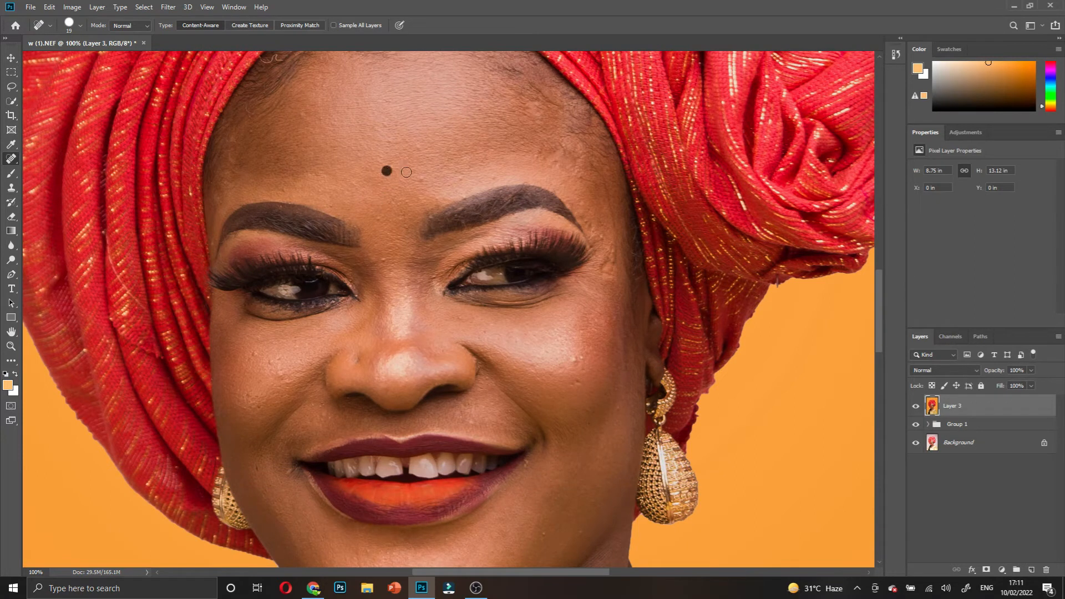
- Heal the blemishes above the right eyebrow and between the brows
{"action": "left_click", "coordinate": [465, 177]}
{"action": "left_click", "coordinate": [484, 179]}
{"action": "left_click", "coordinate": [467, 193]}
{"action": "left_click", "coordinate": [465, 197]}
{"action": "left_click", "coordinate": [493, 178]}
{"action": "left_click", "coordinate": [464, 180]}
{"action": "left_click", "coordinate": [303, 116]}
{"action": "left_click", "coordinate": [405, 234]}
{"action": "left_click", "coordinate": [379, 262]}
{"action": "left_click", "coordinate": [373, 262]}
{"action": "left_click", "coordinate": [396, 225]}
{"action": "left_click", "coordinate": [376, 216]}
- Heal the blemishes on the left cheek, jaw, neck, chin and mouth corner
{"action": "left_click", "coordinate": [253, 356]}
{"action": "left_click", "coordinate": [272, 366]}
{"action": "left_click", "coordinate": [280, 361]}
{"action": "left_click", "coordinate": [279, 373]}
{"action": "scroll", "coordinate": [537, 446], "scroll_direction": "down", "scroll_amount": 2}
{"action": "left_click", "coordinate": [567, 486]}
{"action": "scroll", "coordinate": [555, 483], "scroll_direction": "down", "scroll_amount": 4}
{"action": "left_click", "coordinate": [534, 449]}
{"action": "left_click", "coordinate": [579, 390]}
{"action": "left_click", "coordinate": [575, 502]}
{"action": "left_click", "coordinate": [387, 439]}
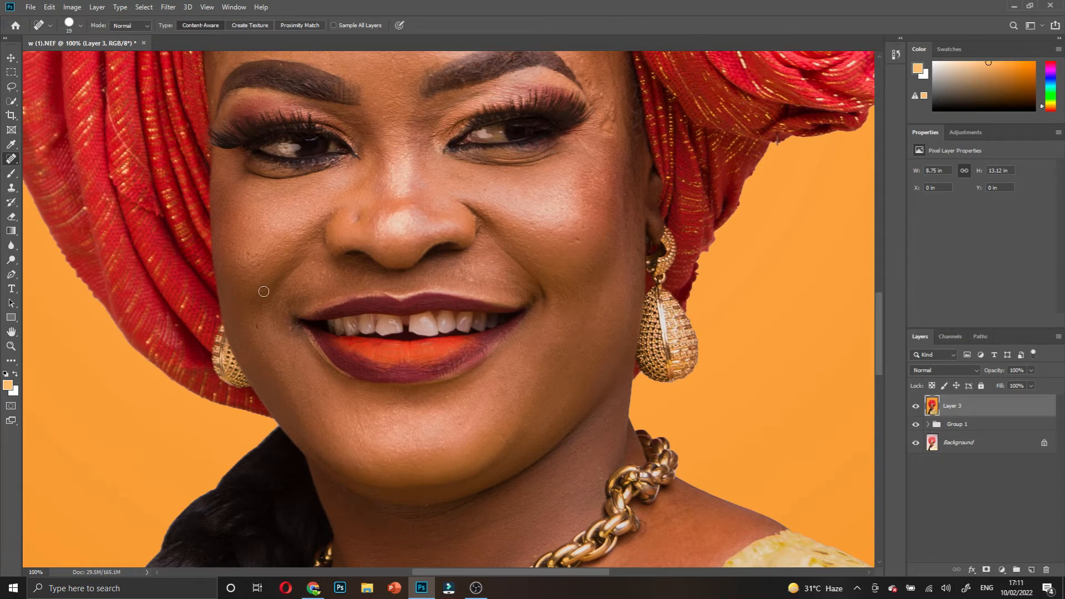
{"action": "left_click", "coordinate": [292, 327]}
- Heal the remaining small blemishes on the forehead
{"action": "left_click_drag", "start_coordinate": [490, 194], "coordinate": [481, 182]}
{"action": "scroll", "coordinate": [323, 132], "scroll_direction": "up", "scroll_amount": 3}
{"action": "left_click", "coordinate": [330, 169]}
{"action": "left_click", "coordinate": [345, 112]}
{"action": "left_click", "coordinate": [320, 81]}
- Spot-heal a forehead blemish, the dark chest mole, and small spots on the chest and neck
{"action": "left_click", "coordinate": [411, 173]}
{"action": "scroll", "coordinate": [420, 314], "scroll_direction": "down", "scroll_amount": 2}
{"action": "scroll", "coordinate": [420, 314], "scroll_direction": "down", "scroll_amount": 4}
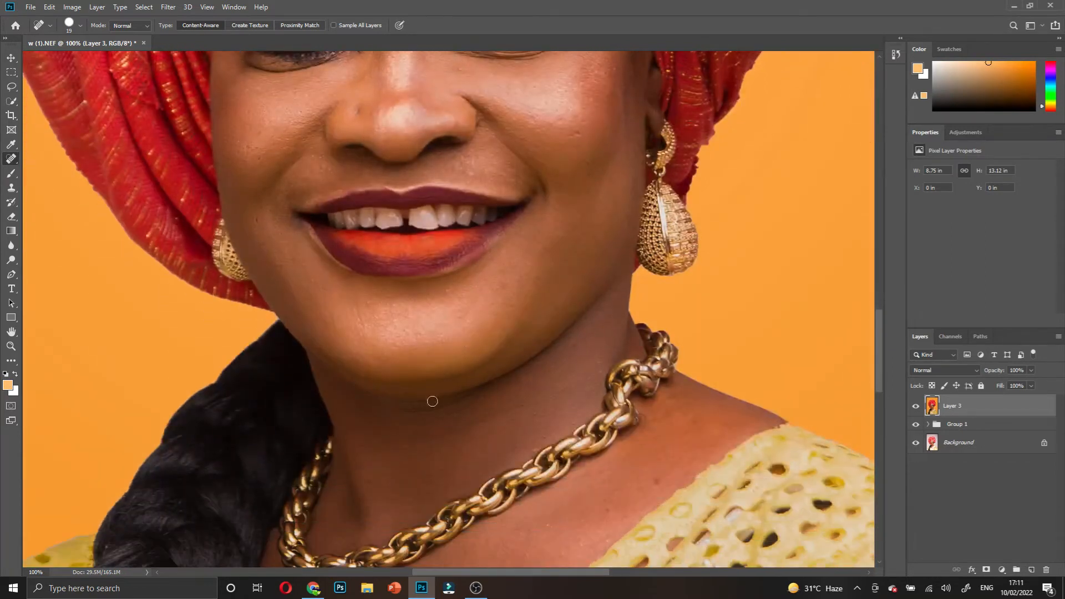
{"action": "scroll", "coordinate": [428, 402], "scroll_direction": "down", "scroll_amount": 6}
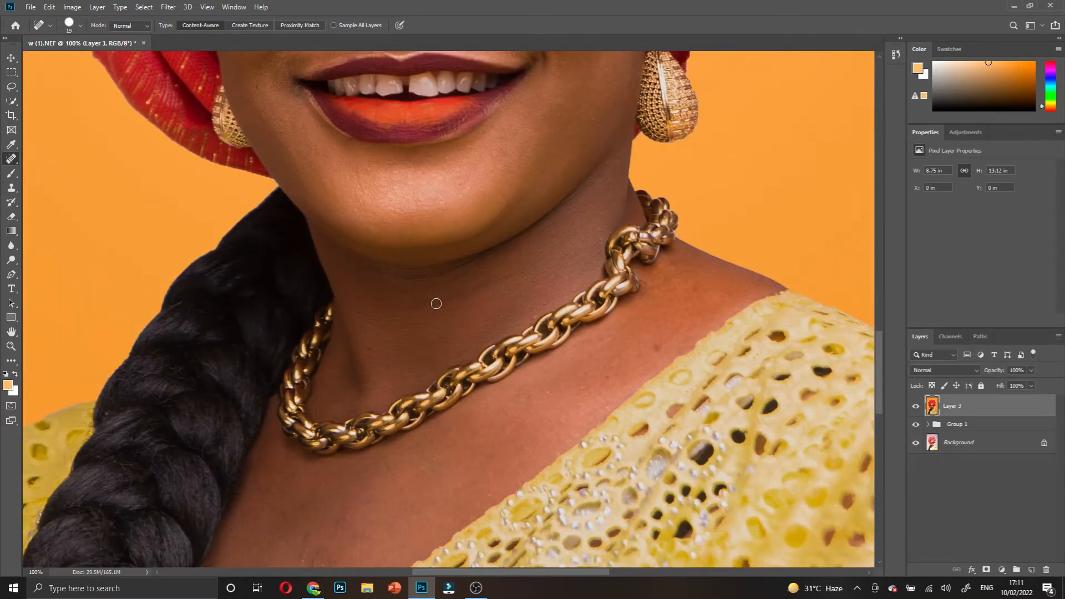
{"action": "scroll", "coordinate": [353, 406], "scroll_direction": "down", "scroll_amount": 1}
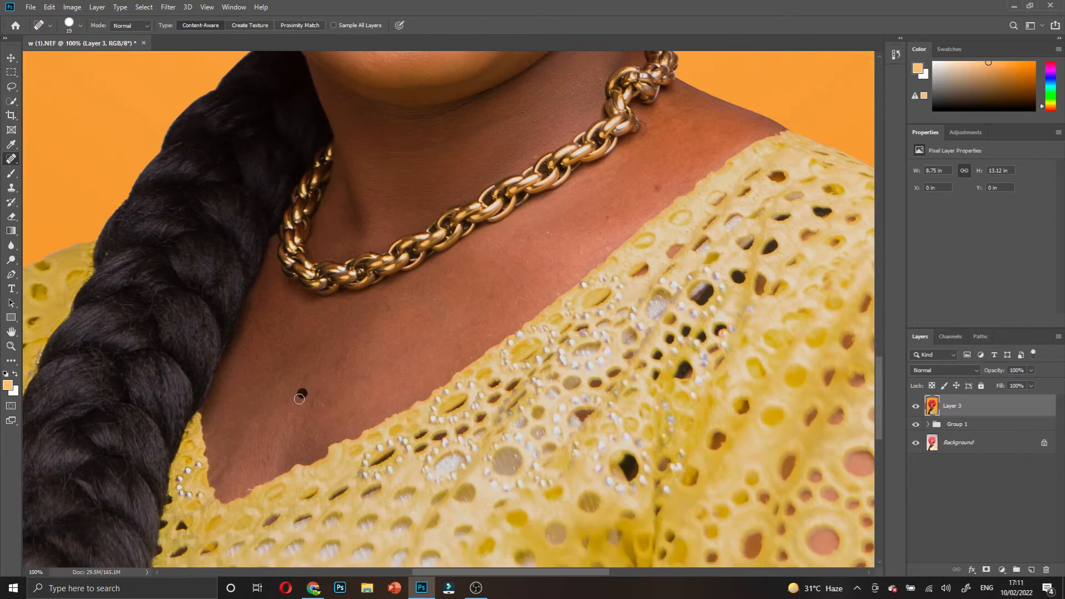
{"action": "left_click", "coordinate": [303, 391]}
{"action": "left_click", "coordinate": [305, 345]}
{"action": "left_click", "coordinate": [657, 188]}
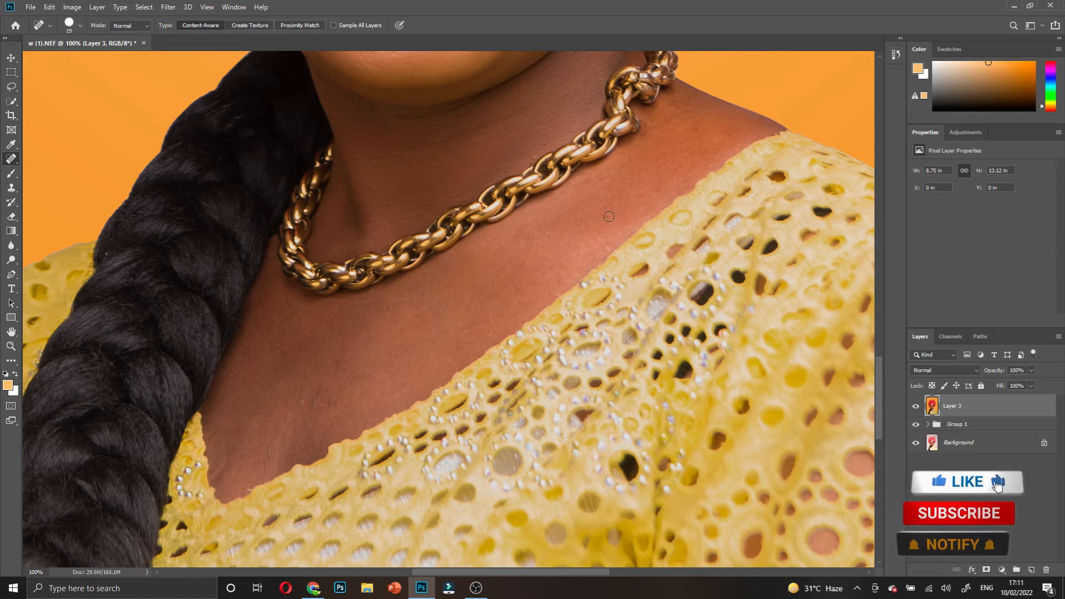
{"action": "scroll", "coordinate": [383, 310], "scroll_direction": "up", "scroll_amount": 3}
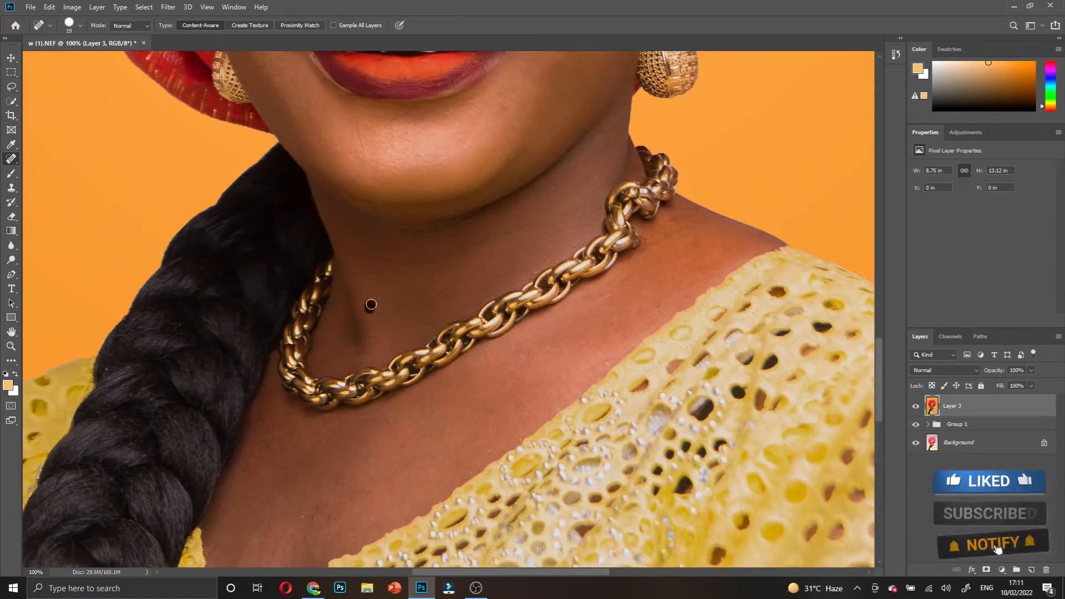
{"action": "left_click", "coordinate": [440, 290]}
- Heal the blemish near the right eye and the stray hairline hair, then hide Layer 3 to compare
{"action": "scroll", "coordinate": [488, 250], "scroll_direction": "up", "scroll_amount": 2}
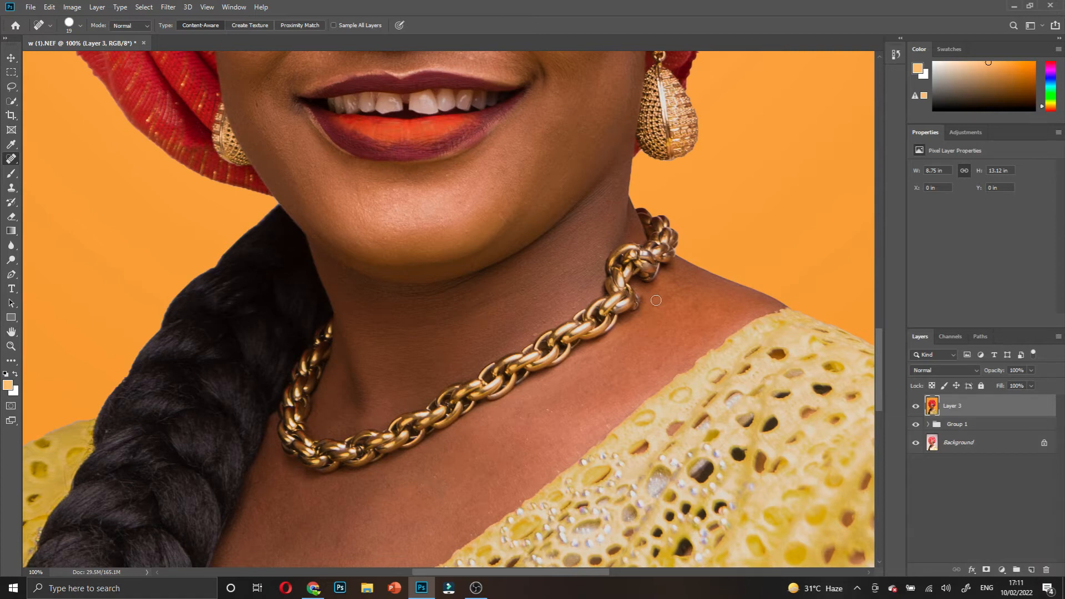
{"action": "scroll", "coordinate": [638, 277], "scroll_direction": "up", "scroll_amount": 10}
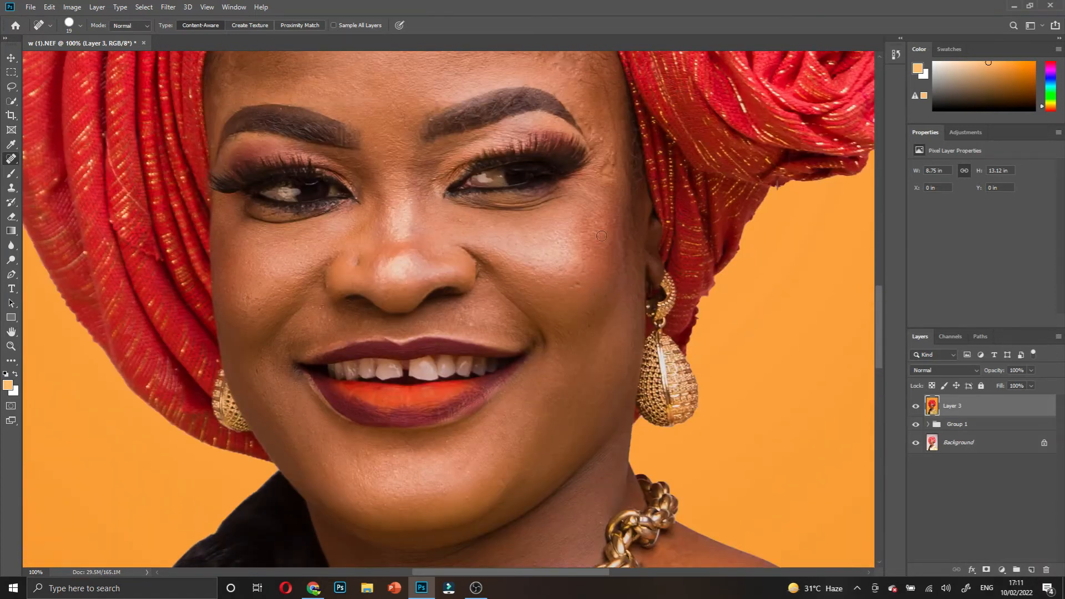
{"action": "scroll", "coordinate": [601, 236], "scroll_direction": "up", "scroll_amount": 3}
{"action": "left_click", "coordinate": [615, 254]}
{"action": "scroll", "coordinate": [577, 190], "scroll_direction": "up", "scroll_amount": 2}
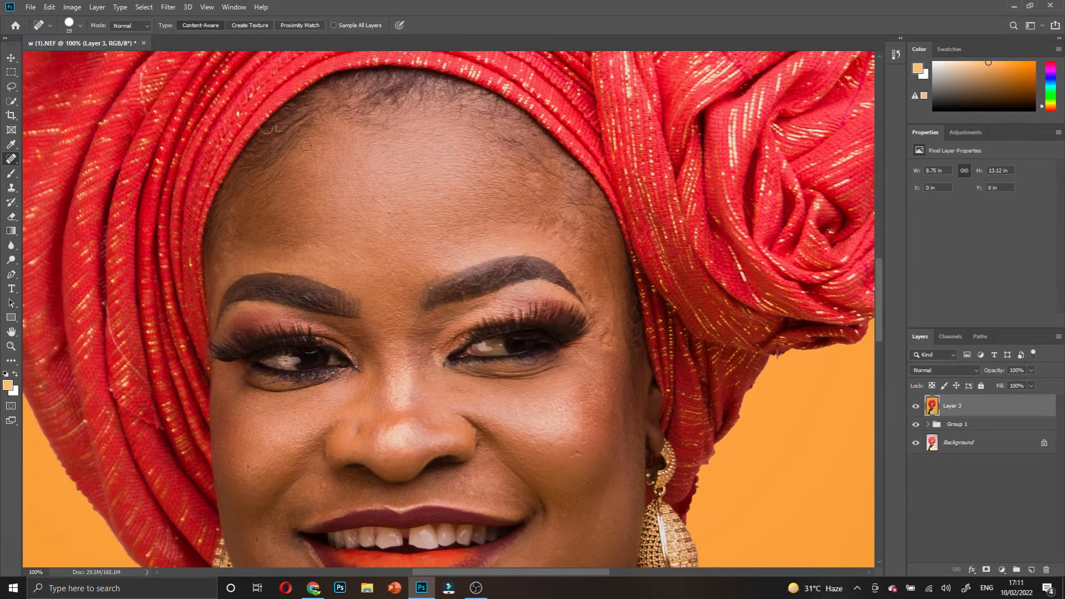
{"action": "left_click_drag", "start_coordinate": [281, 132], "coordinate": [265, 131]}
{"action": "scroll", "coordinate": [244, 183], "scroll_direction": "down", "scroll_amount": 2}
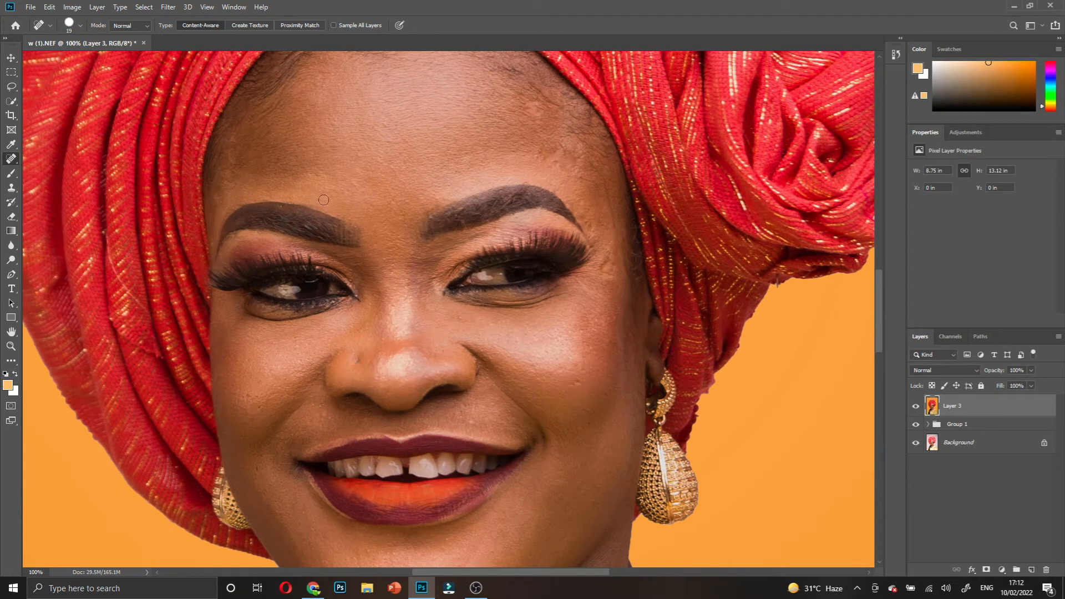
{"action": "scroll", "coordinate": [340, 197], "scroll_direction": "down", "scroll_amount": 1}
{"action": "scroll", "coordinate": [378, 199], "scroll_direction": "up", "scroll_amount": 2}
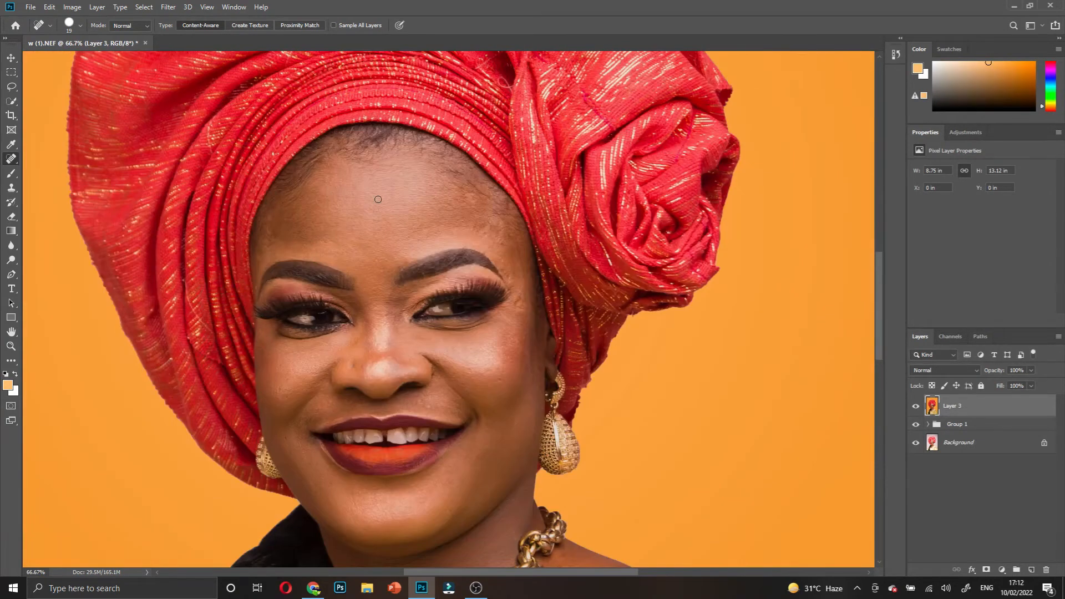
{"action": "scroll", "coordinate": [386, 207], "scroll_direction": "up", "scroll_amount": 1}
{"action": "scroll", "coordinate": [387, 211], "scroll_direction": "down", "scroll_amount": 2}
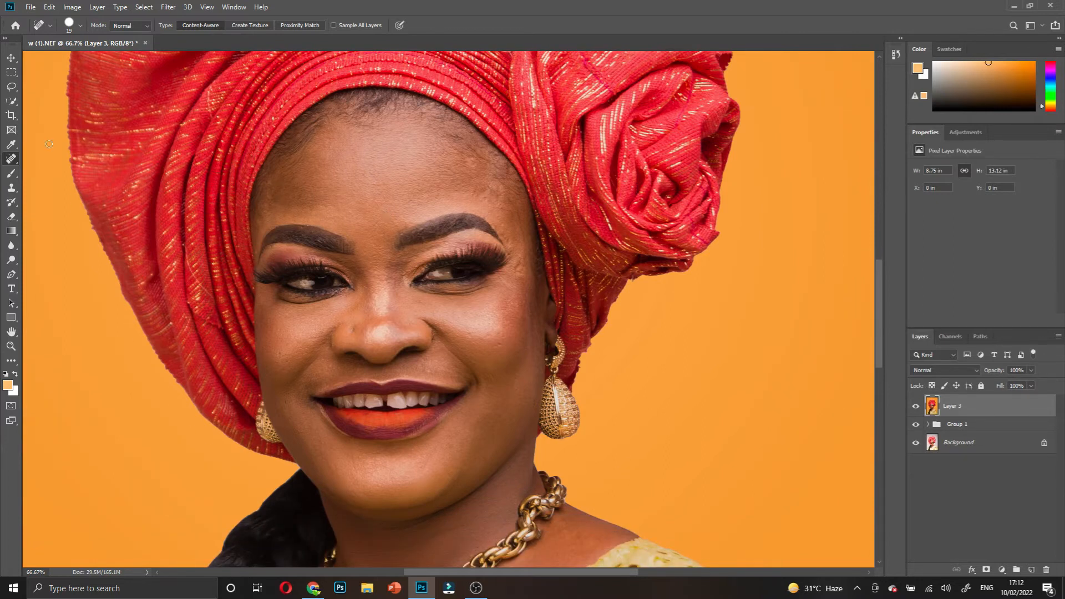
{"action": "left_click", "coordinate": [916, 408]}
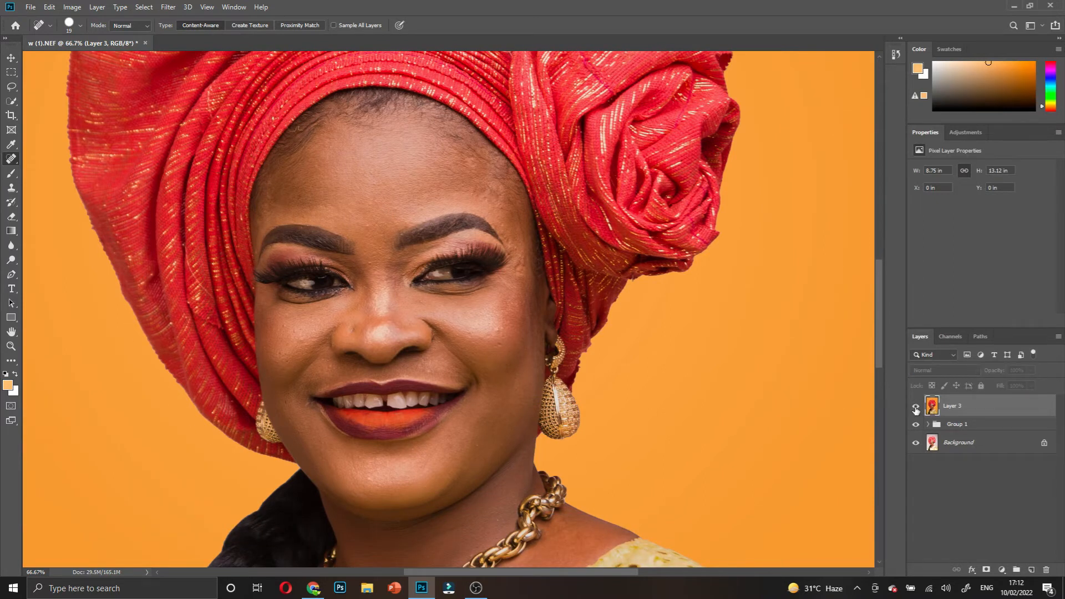
- Toggle Layer 3 off and on for a before/after view, then open Window > Extensions > Pro Workflow X
{"action": "left_click", "coordinate": [916, 409]}
{"action": "left_click", "coordinate": [916, 408]}
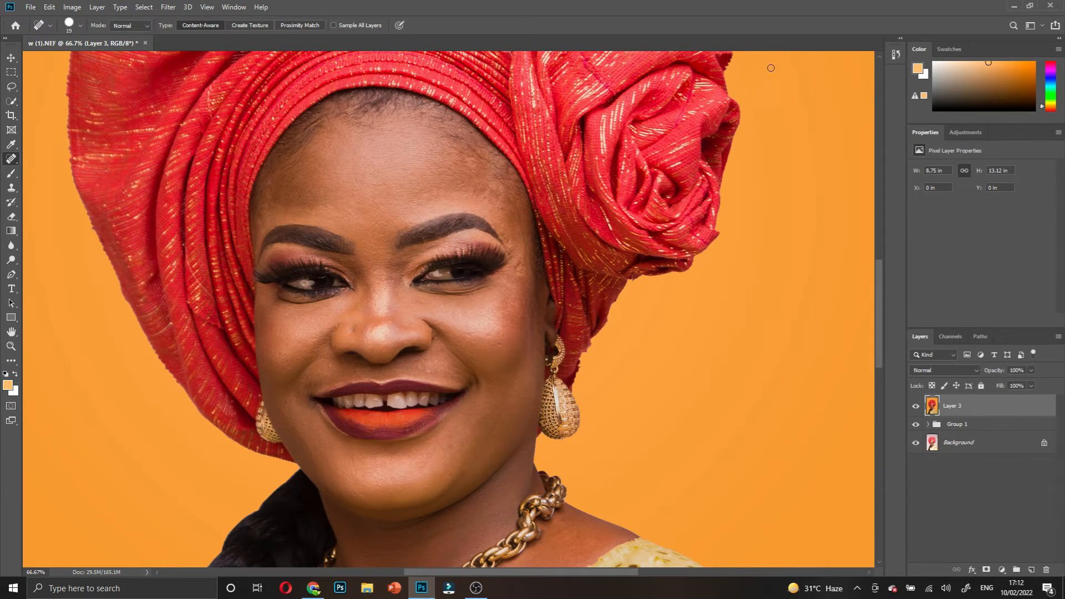
{"action": "left_click", "coordinate": [234, 7]}
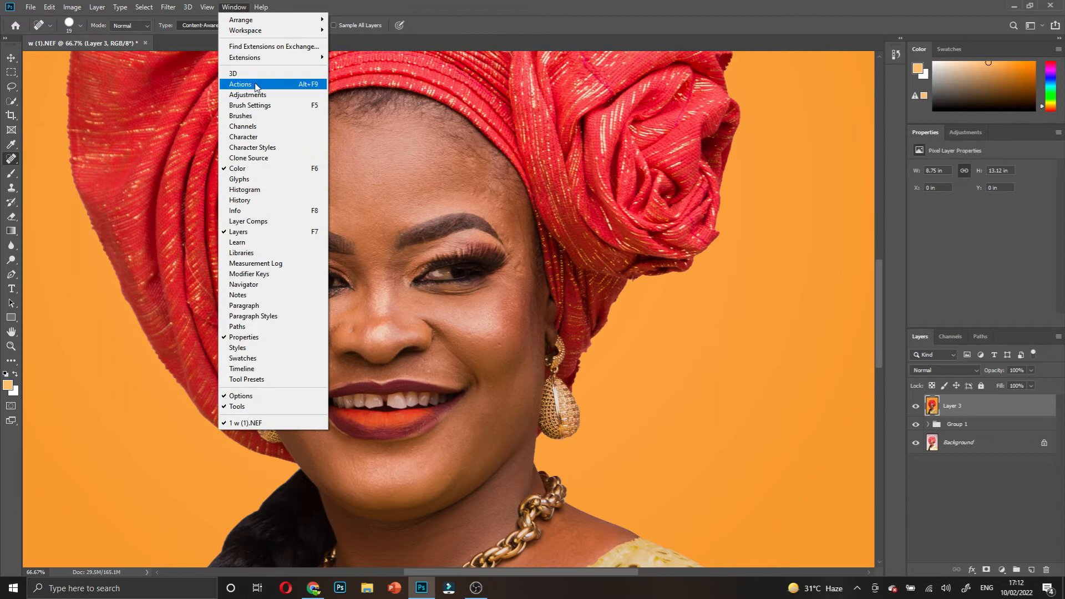
{"action": "mouse_move", "coordinate": [272, 58]}
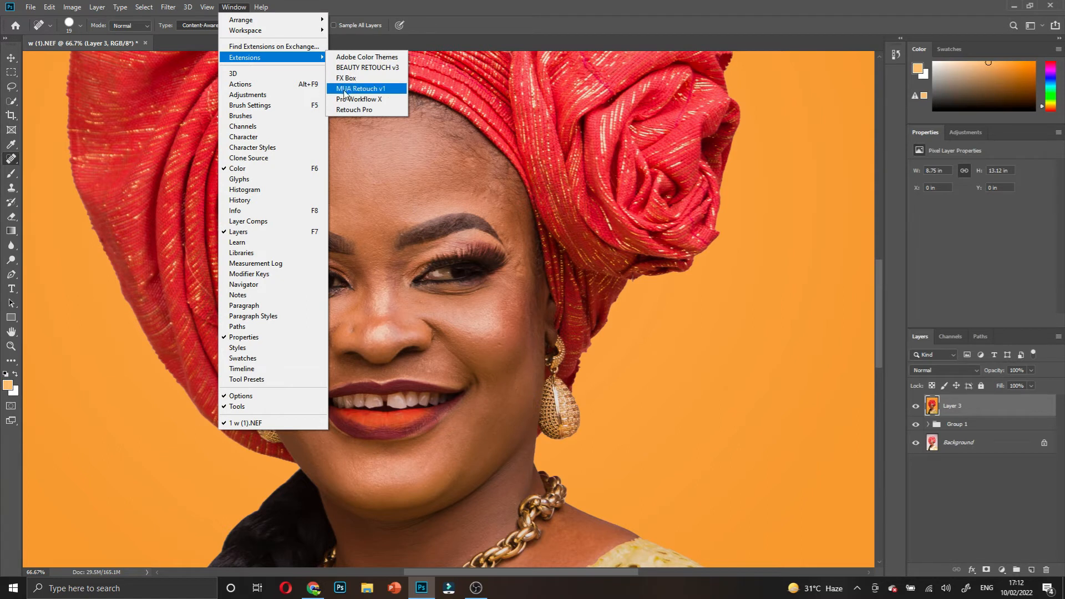
{"action": "left_click", "coordinate": [344, 99]}
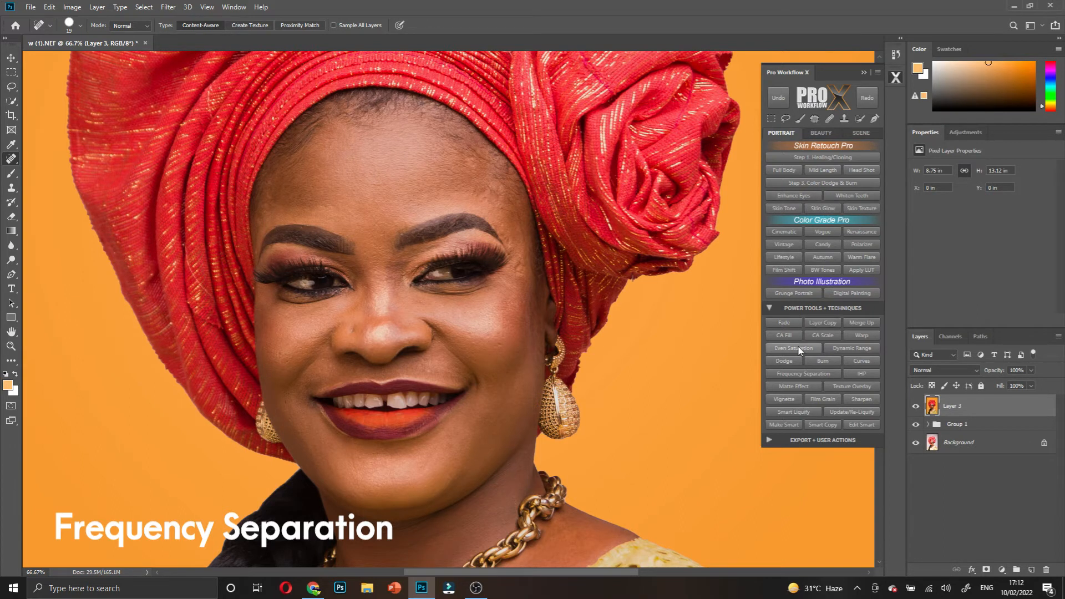
- Run Pro Workflow X's Frequency Separation action with a 10-pixel Gaussian Blur radius
{"action": "left_click", "coordinate": [780, 375]}
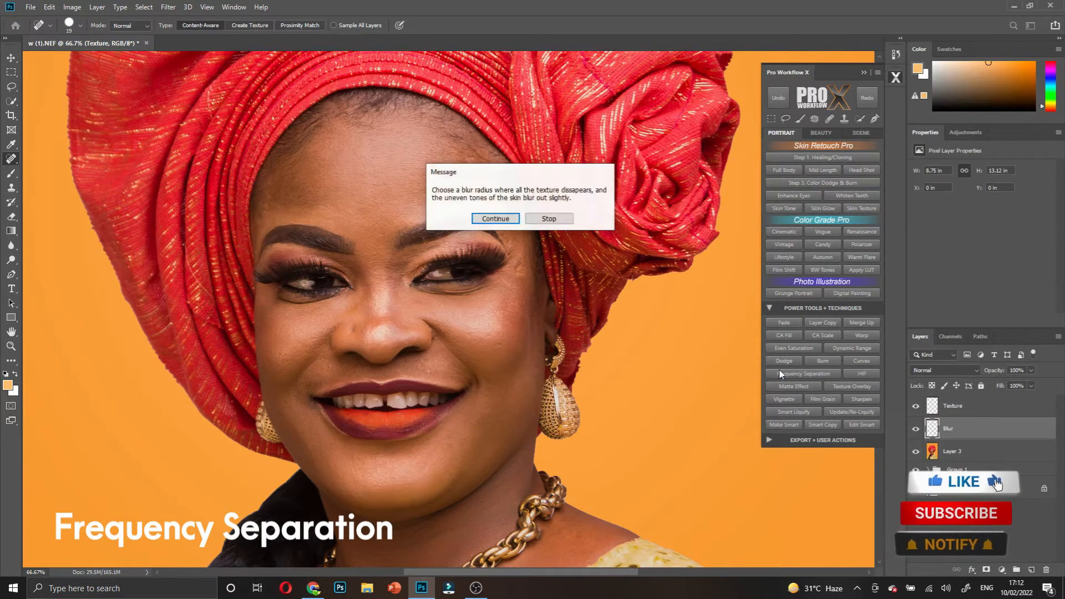
{"action": "left_click", "coordinate": [495, 219]}
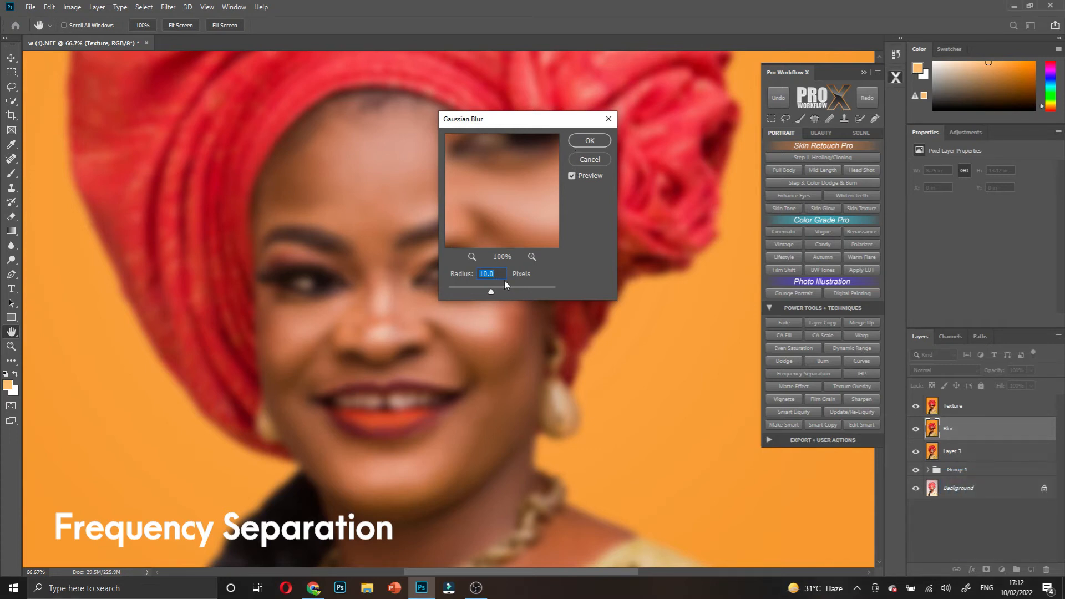
{"action": "left_click", "coordinate": [578, 148]}
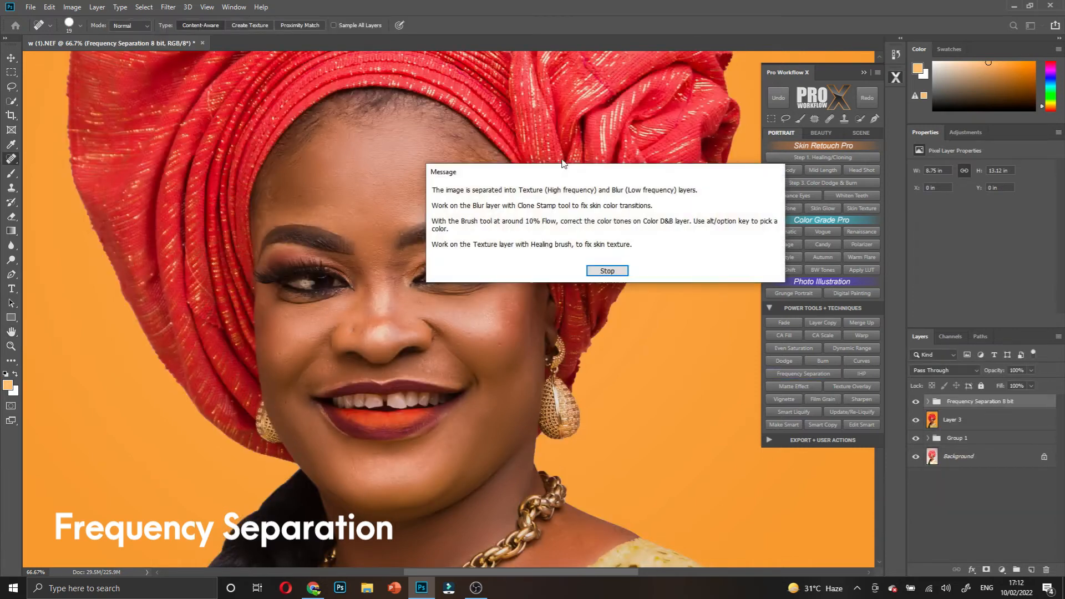
{"action": "left_click", "coordinate": [604, 270]}
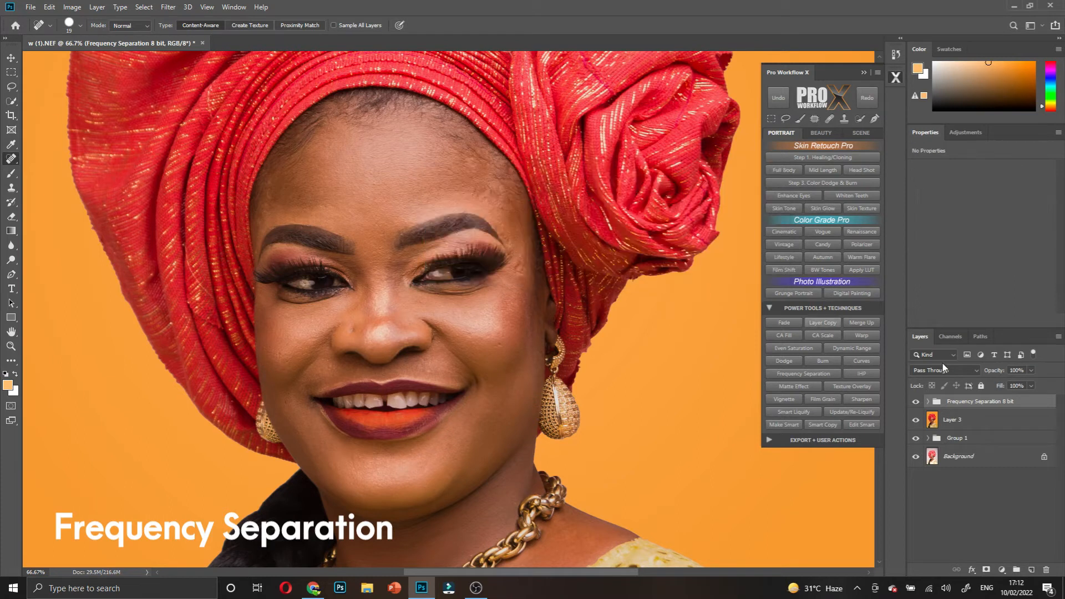
- Expand the Frequency Separation 8 bit group, toggle the Texture layer to compare, and select the Blur layer
{"action": "left_click", "coordinate": [928, 402]}
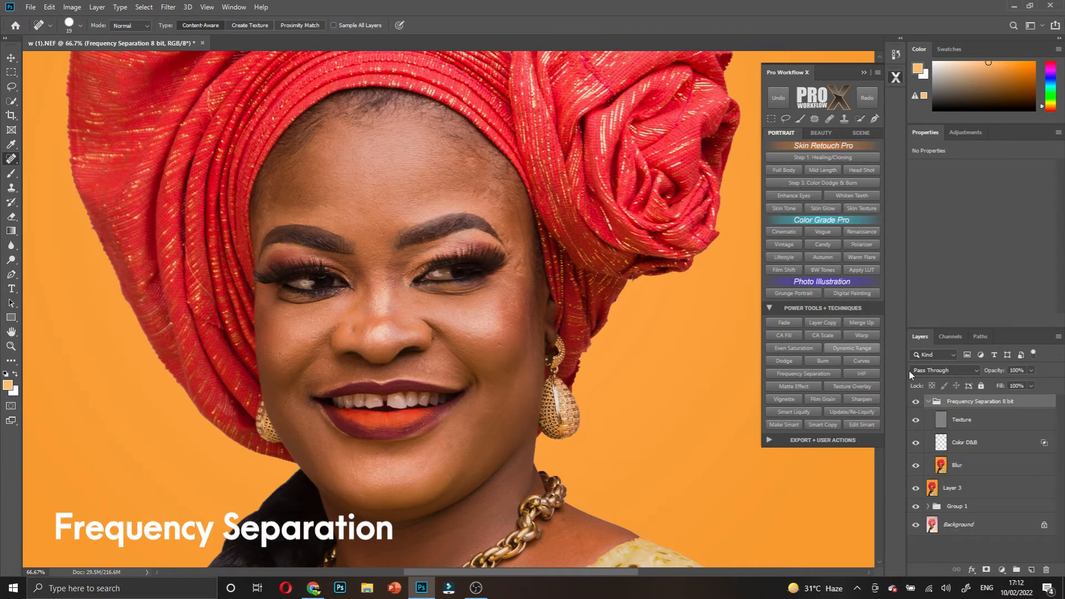
{"action": "left_click", "coordinate": [917, 421]}
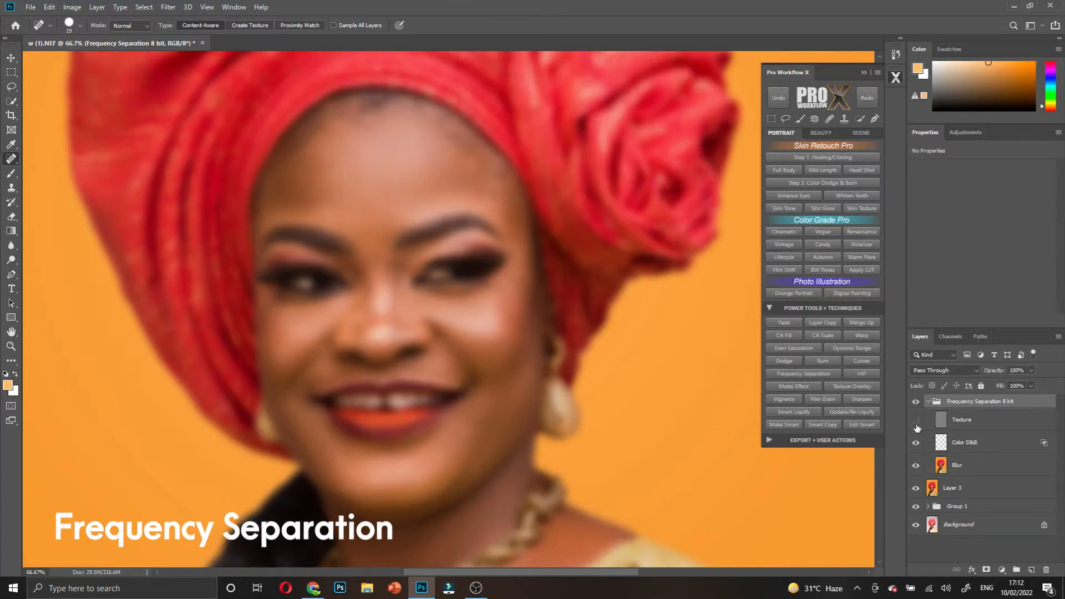
{"action": "left_click", "coordinate": [916, 421]}
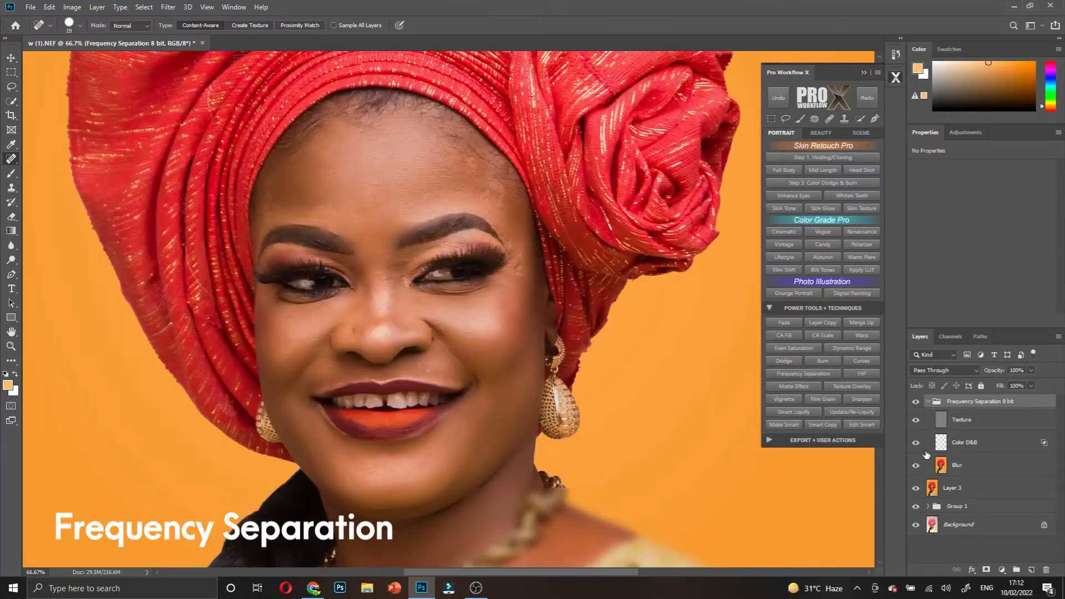
{"action": "left_click", "coordinate": [961, 468]}
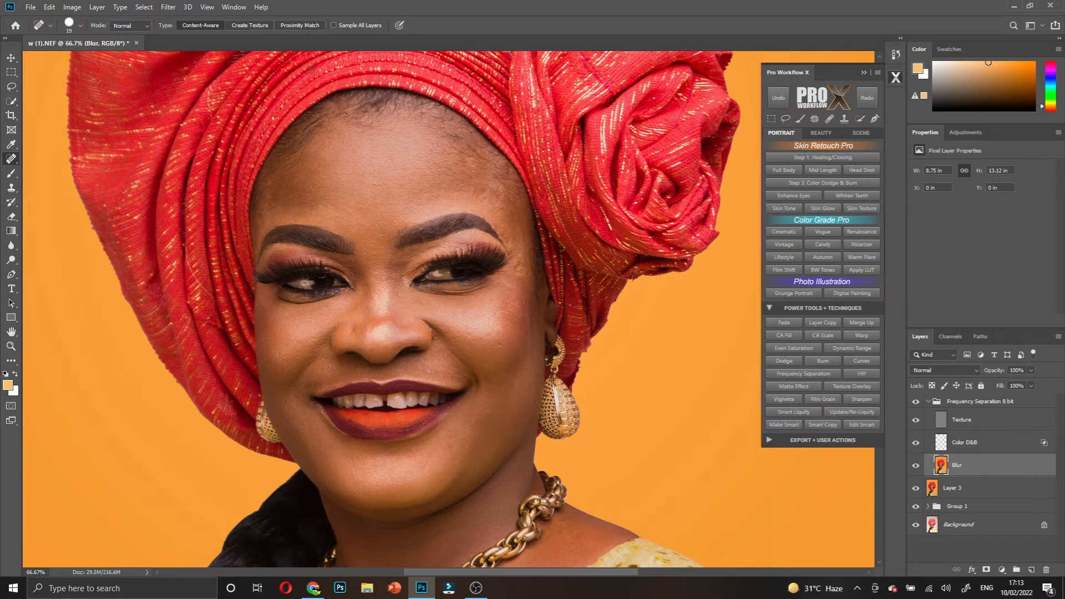
{"action": "scroll", "coordinate": [361, 189], "scroll_direction": "up", "scroll_amount": 3}
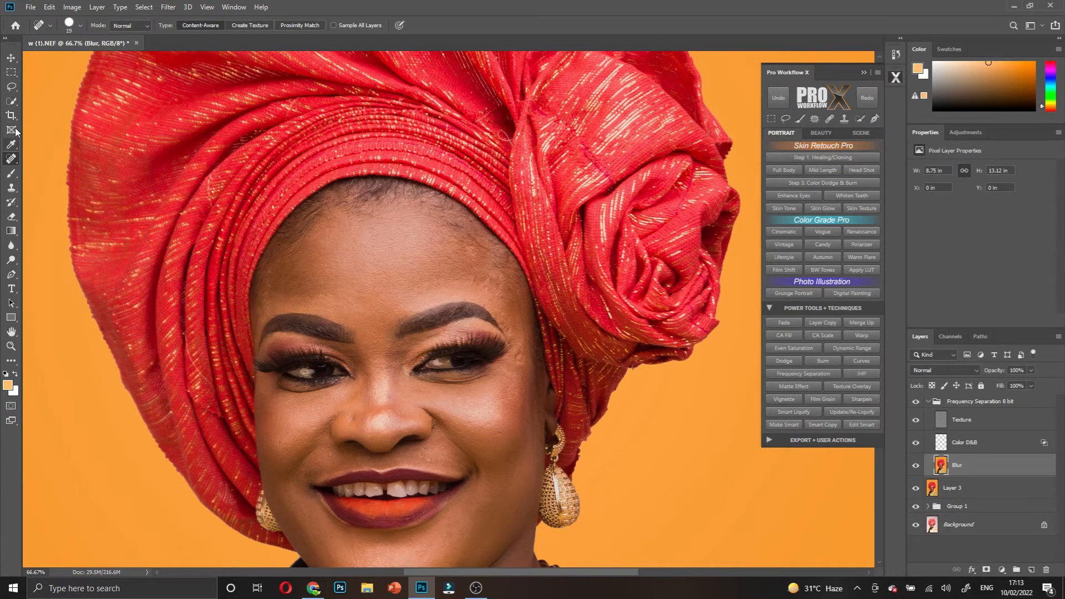
{"action": "left_click", "coordinate": [11, 101]}
- Switch to the Mixer Brush, close the Pro Workflow X panel, clean the brush and enlarge it to 125
{"action": "left_click", "coordinate": [11, 173]}
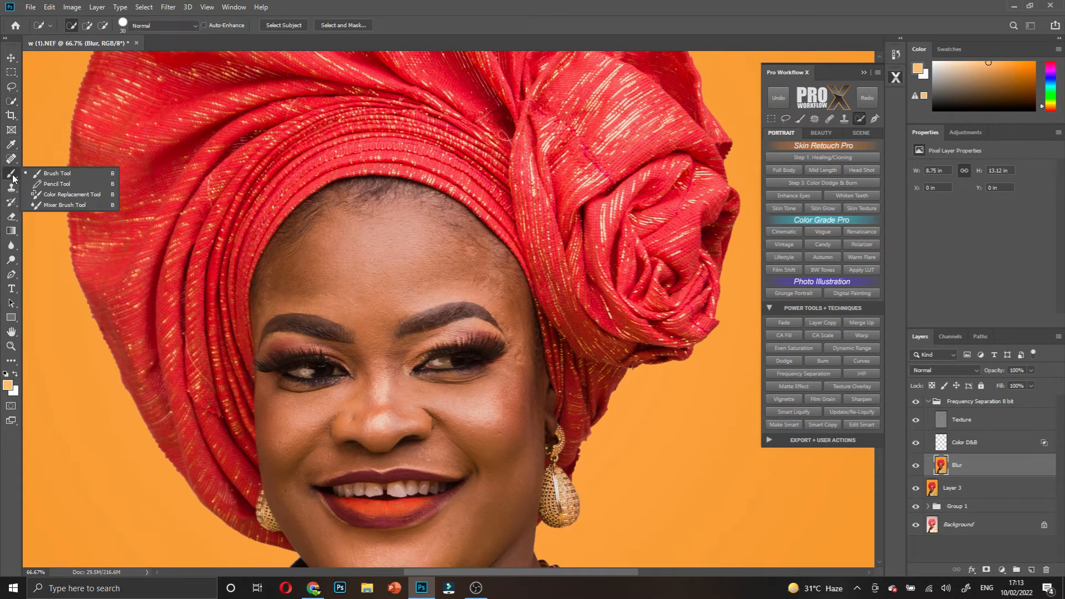
{"action": "left_click", "coordinate": [40, 204]}
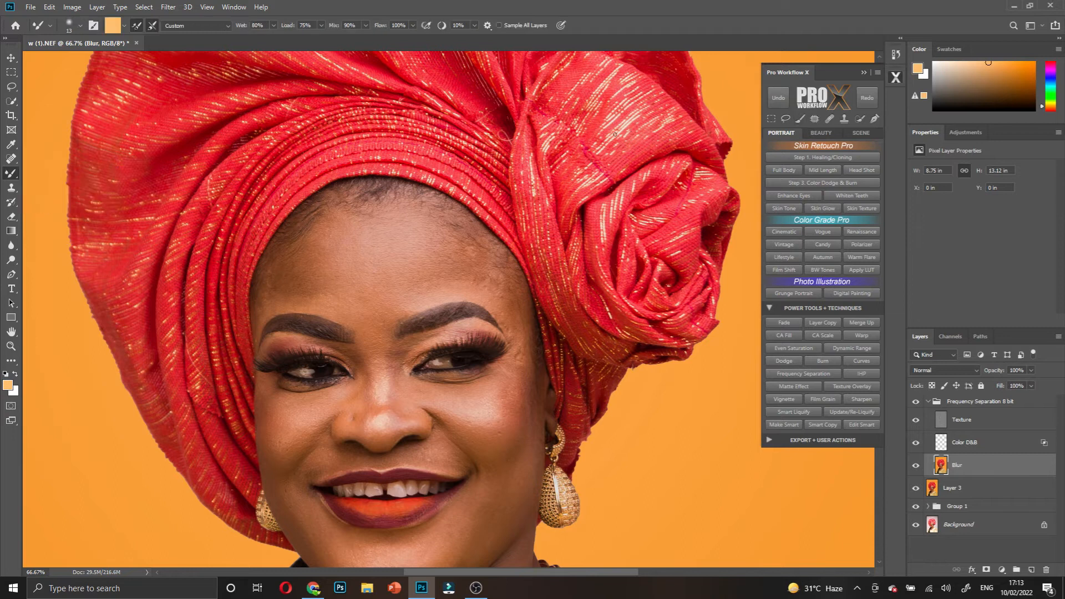
{"action": "left_click", "coordinate": [865, 73]}
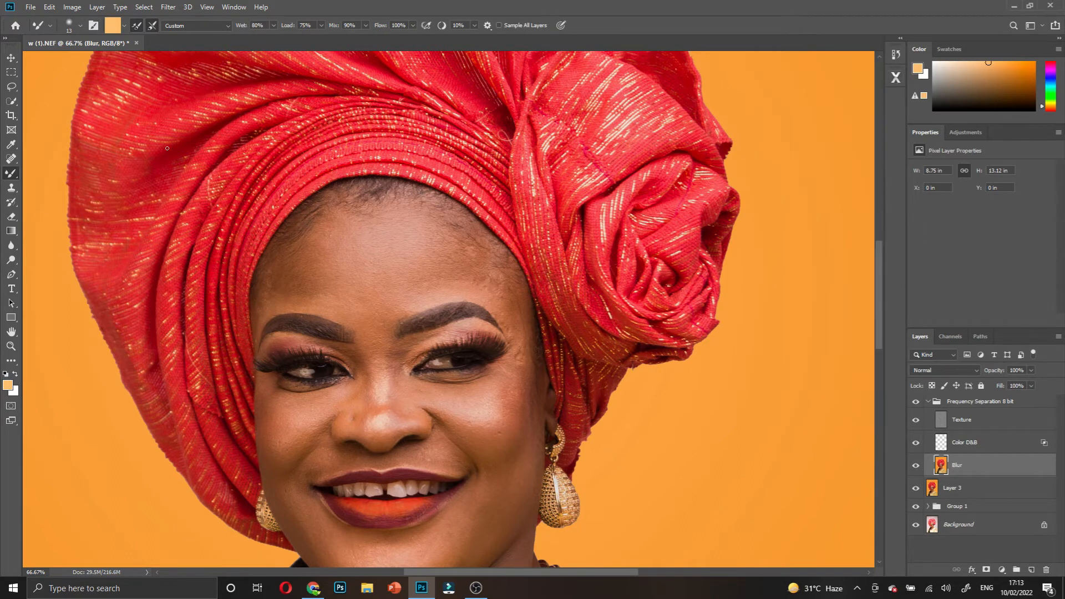
{"action": "right_click", "coordinate": [11, 175]}
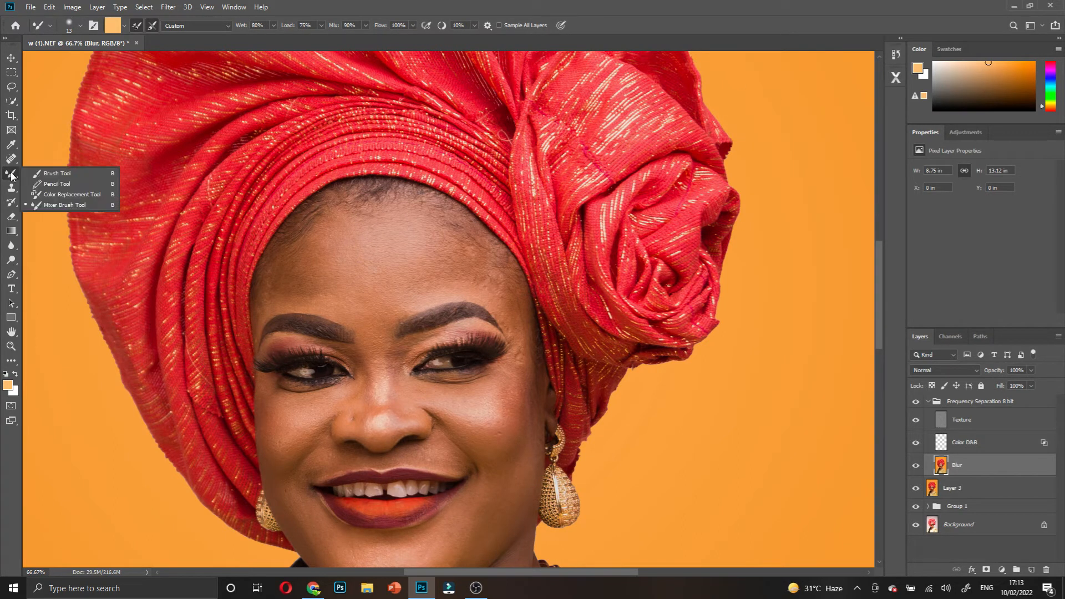
{"action": "left_click", "coordinate": [151, 25]}
{"action": "left_click", "coordinate": [153, 24]}
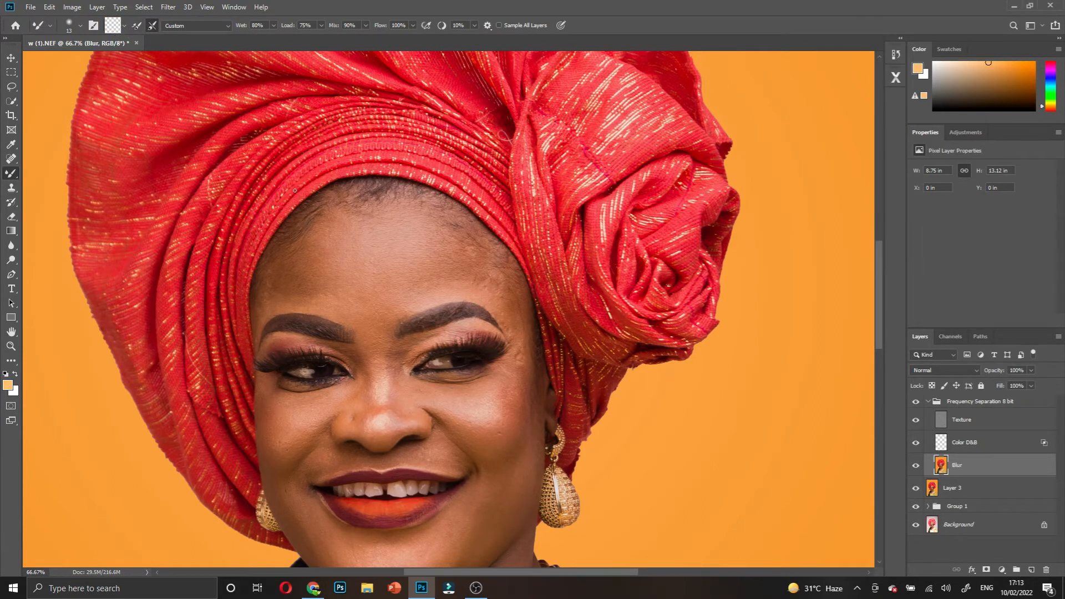
{"action": "scroll", "coordinate": [361, 276], "scroll_direction": "up", "scroll_amount": 1}
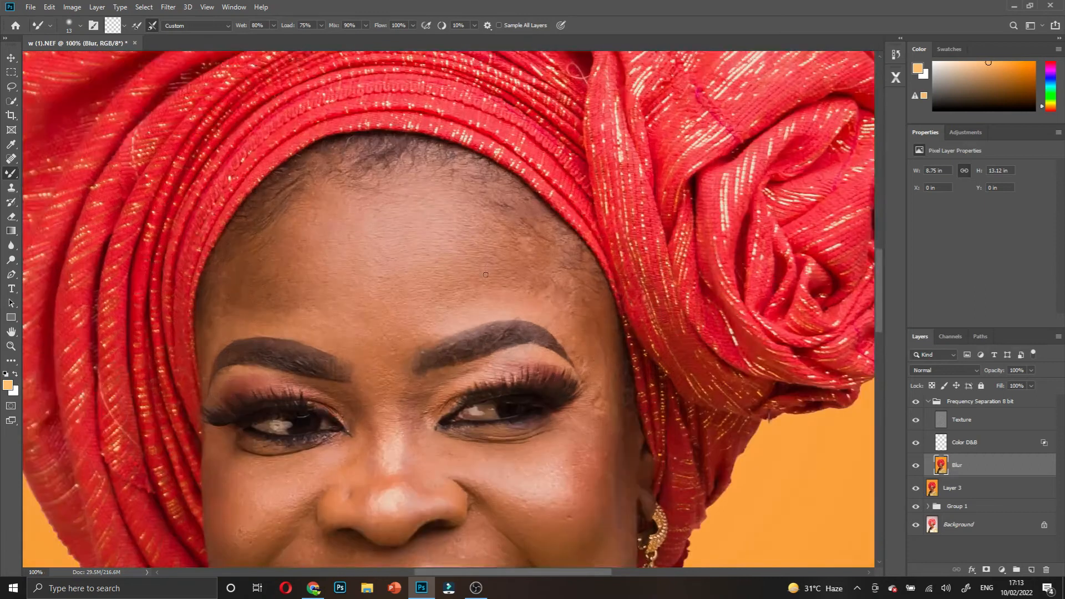
{"action": "scroll", "coordinate": [485, 276], "scroll_direction": "down", "scroll_amount": 1}
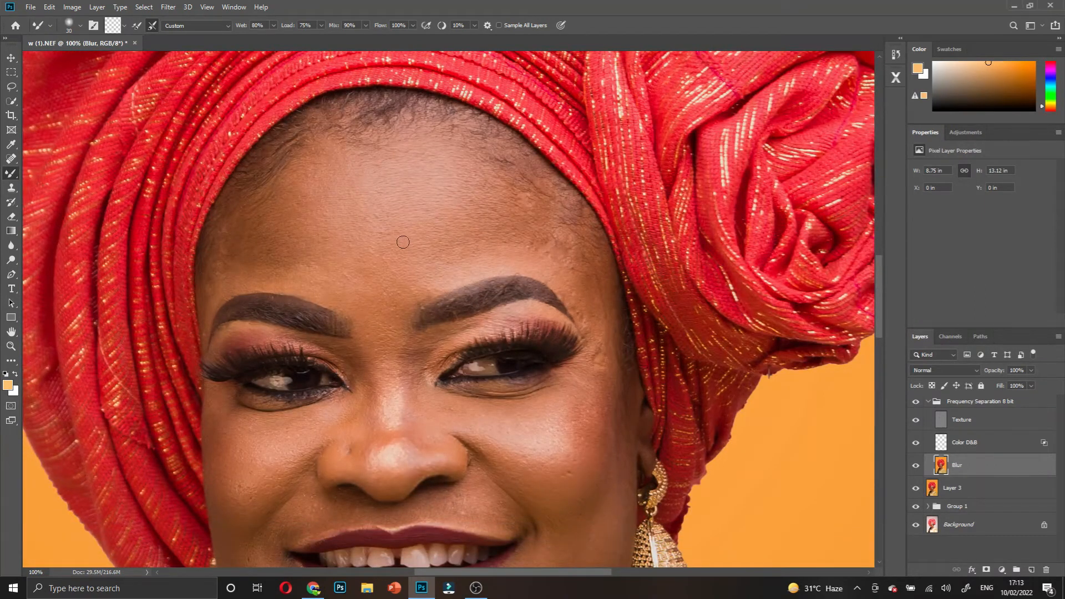
{"action": "key", "text": "bracketright"}
{"action": "key", "text": "bracketright"}
{"action": "key", "text": "bracketright"}
{"action": "key", "text": "bracketright"}
{"action": "key", "text": "bracketright"}
{"action": "key", "text": "bracketright"}
{"action": "key", "text": "bracketright"}
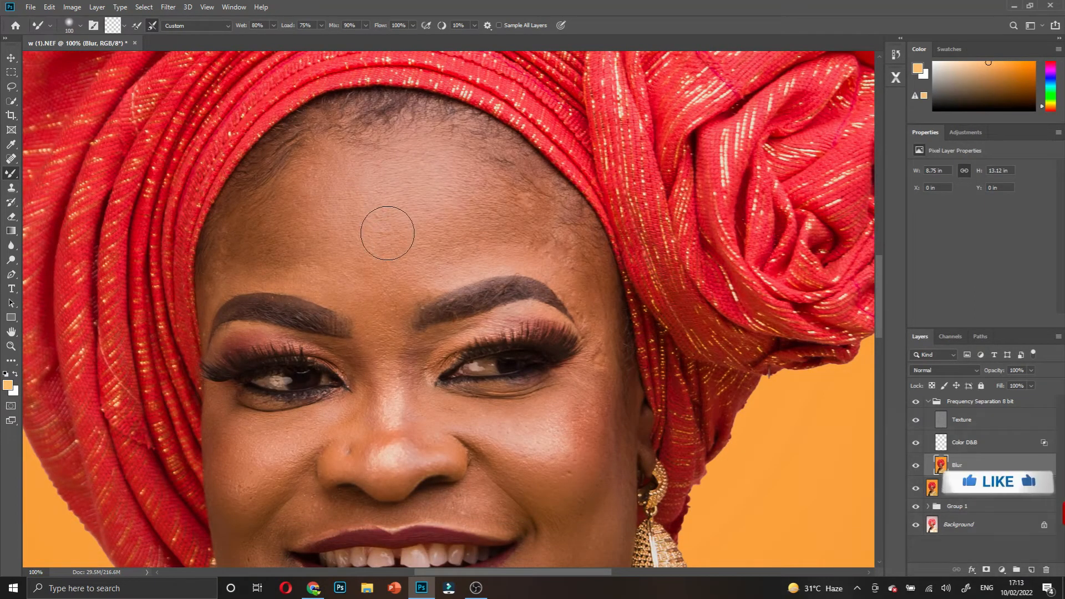
{"action": "key", "text": "bracketright"}
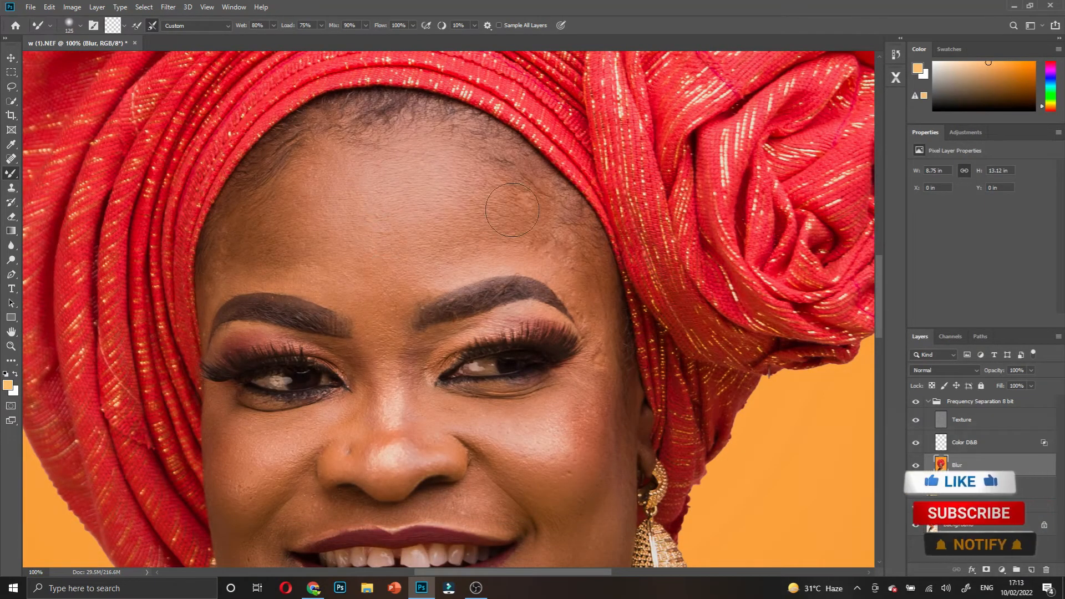
- With Texture hidden, blend the forehead, hairline and between-brow tones, briefly checking with Texture shown
{"action": "left_click", "coordinate": [915, 421]}
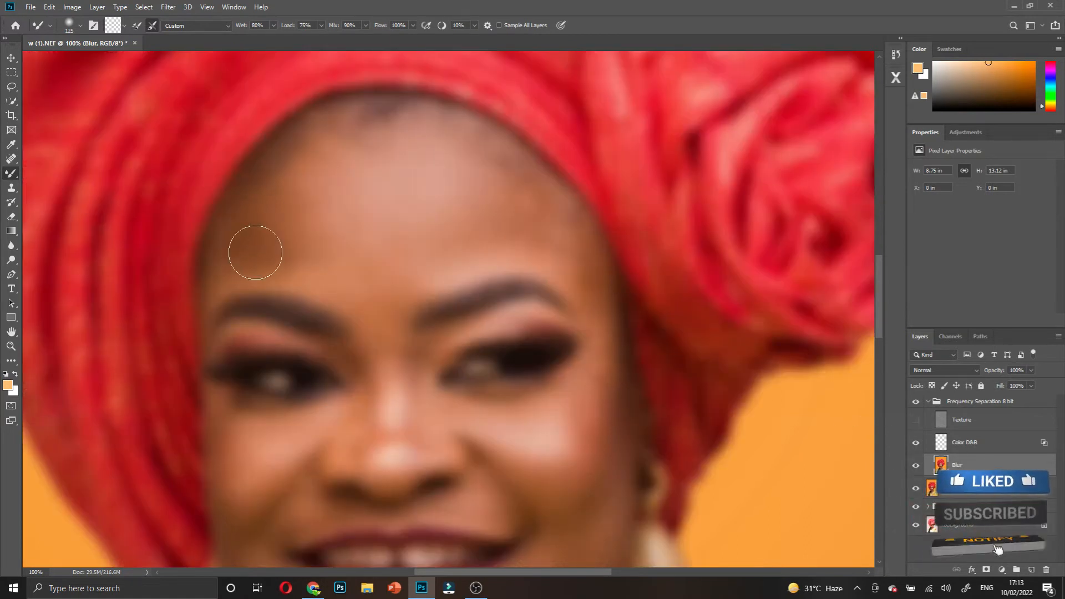
{"action": "mouse_move", "coordinate": [279, 224]}
{"action": "left_mouse_down"}
{"action": "mouse_move", "coordinate": [298, 170]}
{"action": "mouse_move", "coordinate": [319, 265]}
{"action": "mouse_move", "coordinate": [316, 207]}
{"action": "left_mouse_up"}
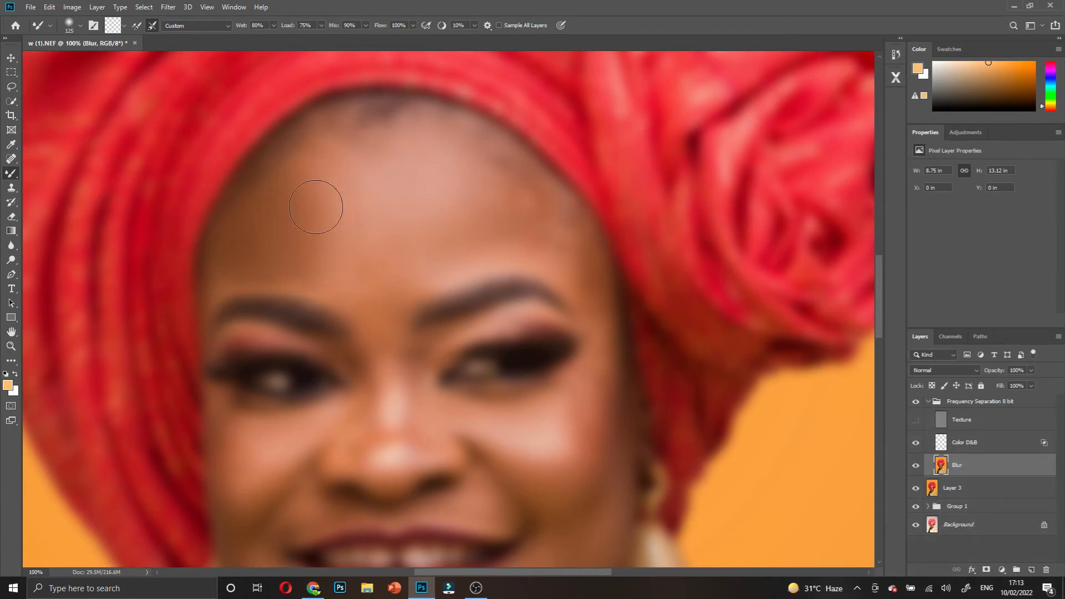
{"action": "mouse_move", "coordinate": [372, 117]}
{"action": "left_mouse_down"}
{"action": "mouse_move", "coordinate": [387, 170]}
{"action": "mouse_move", "coordinate": [404, 148]}
{"action": "left_mouse_up"}
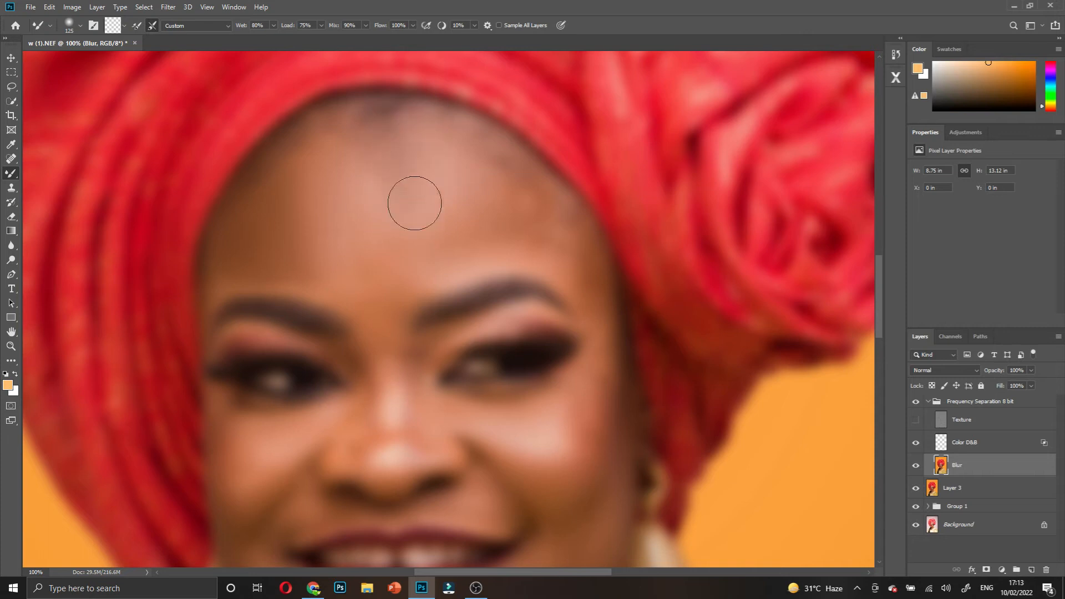
{"action": "mouse_move", "coordinate": [401, 209]}
{"action": "left_mouse_down"}
{"action": "mouse_move", "coordinate": [409, 175]}
{"action": "mouse_move", "coordinate": [449, 200]}
{"action": "mouse_move", "coordinate": [463, 183]}
{"action": "mouse_move", "coordinate": [498, 264]}
{"action": "mouse_move", "coordinate": [497, 219]}
{"action": "mouse_move", "coordinate": [524, 253]}
{"action": "mouse_move", "coordinate": [526, 218]}
{"action": "mouse_move", "coordinate": [557, 272]}
{"action": "left_mouse_up"}
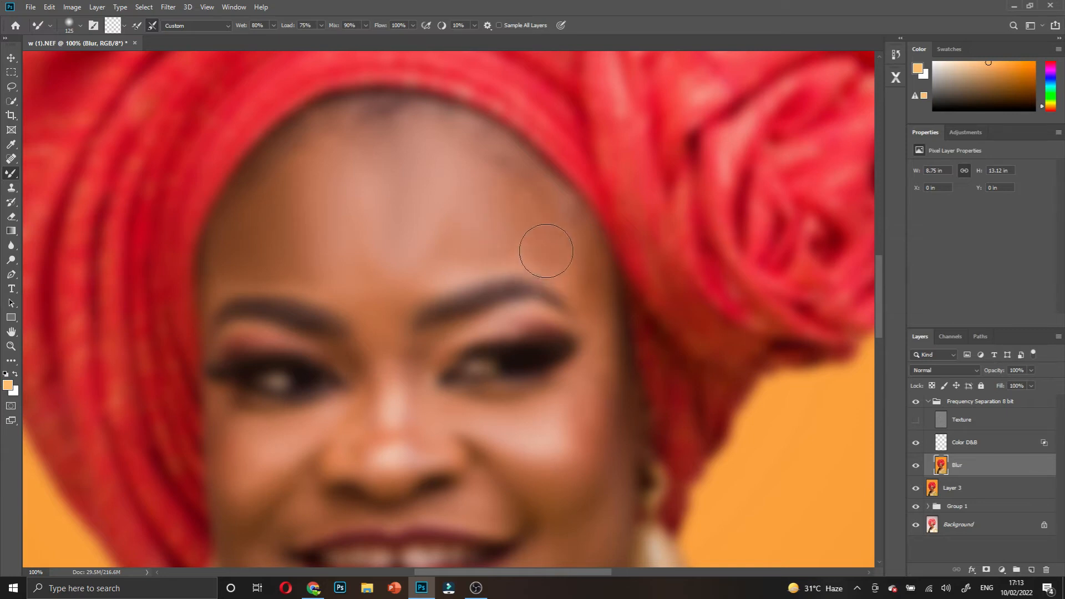
{"action": "key", "text": "bracketleft"}
{"action": "key", "text": "bracketleft"}
{"action": "key", "text": "bracketleft"}
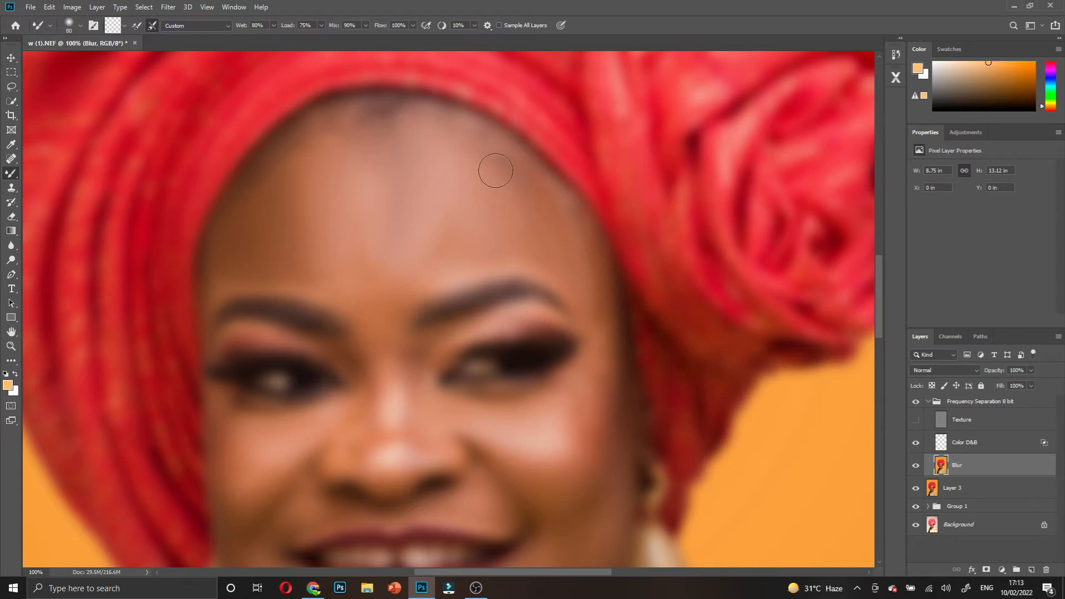
{"action": "key", "text": "bracketleft"}
{"action": "key", "text": "bracketleft"}
{"action": "key", "text": "bracketleft"}
{"action": "key", "text": "bracketright"}
{"action": "key", "text": "bracketright"}
{"action": "key", "text": "bracketright"}
{"action": "left_click_drag", "start_coordinate": [390, 289], "coordinate": [392, 328]}
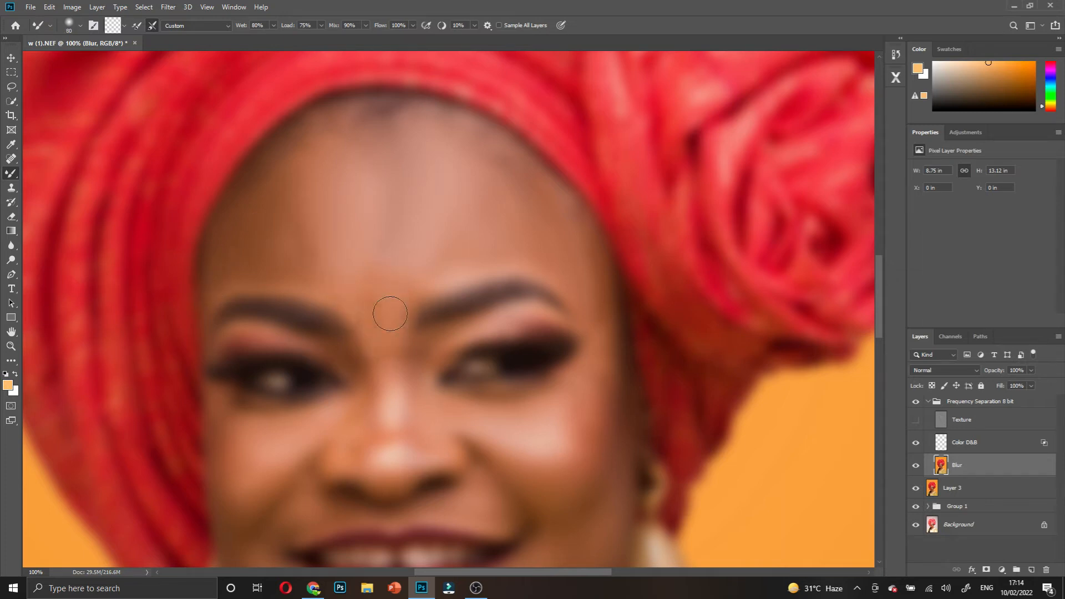
{"action": "key", "text": "bracketleft"}
{"action": "key", "text": "bracketleft"}
{"action": "key", "text": "bracketleft"}
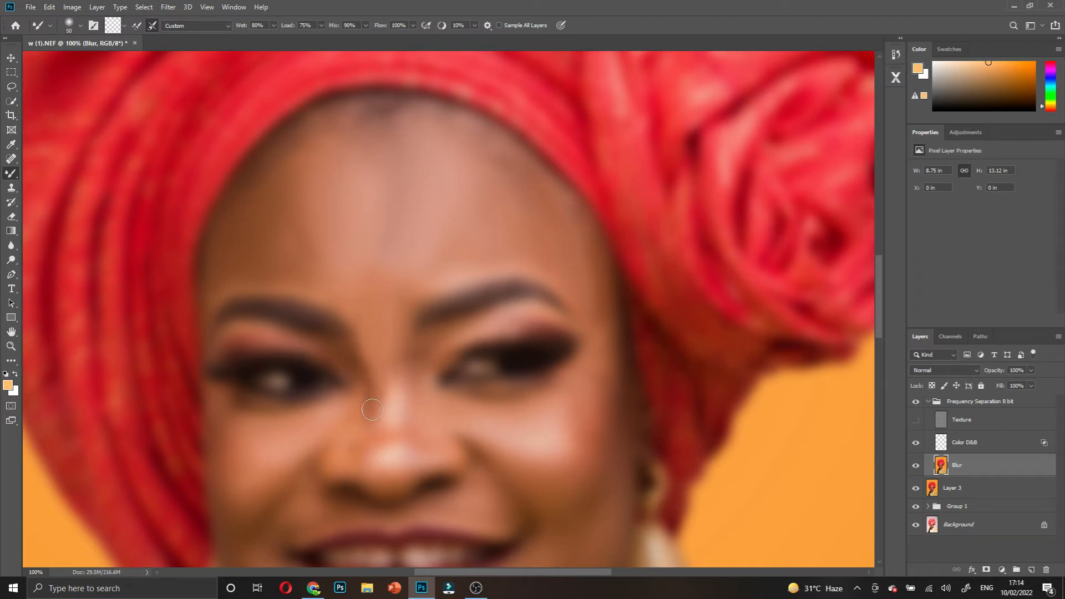
{"action": "left_click", "coordinate": [916, 422]}
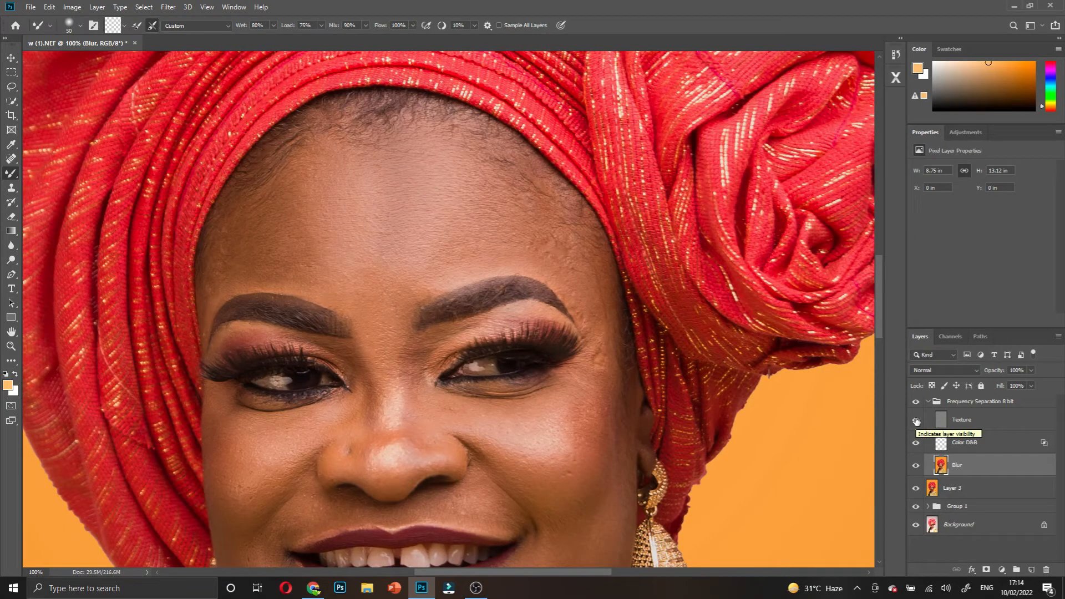
{"action": "left_click", "coordinate": [916, 422]}
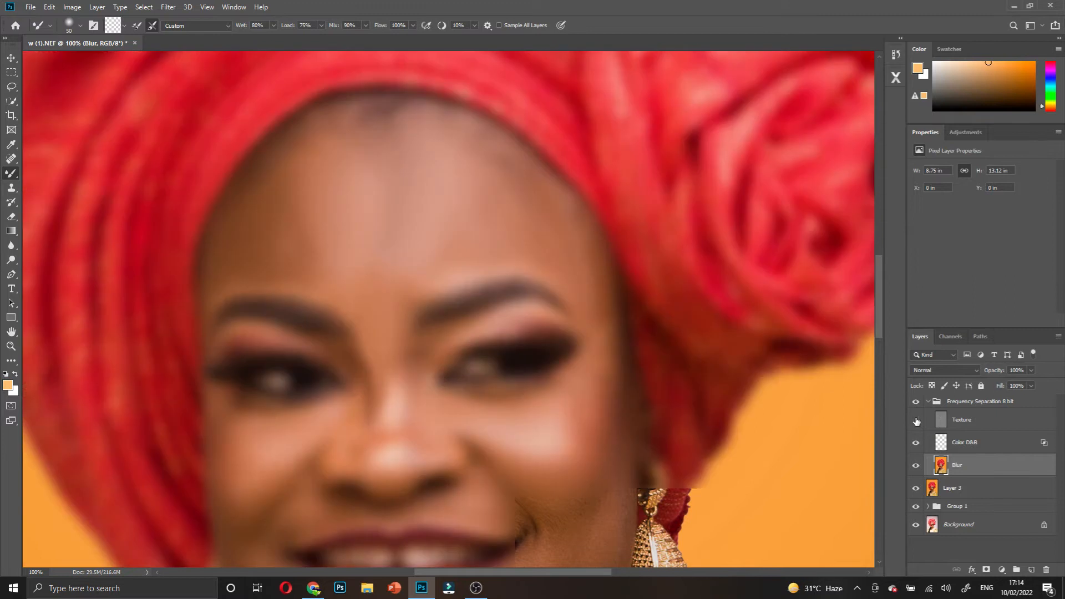
- Set the Mixer Brush Wet to 9%, resize the brush, and stroke across the cheek highlight and under-eye skin
{"action": "left_click", "coordinate": [233, 27]}
{"action": "type", "text": "9"}
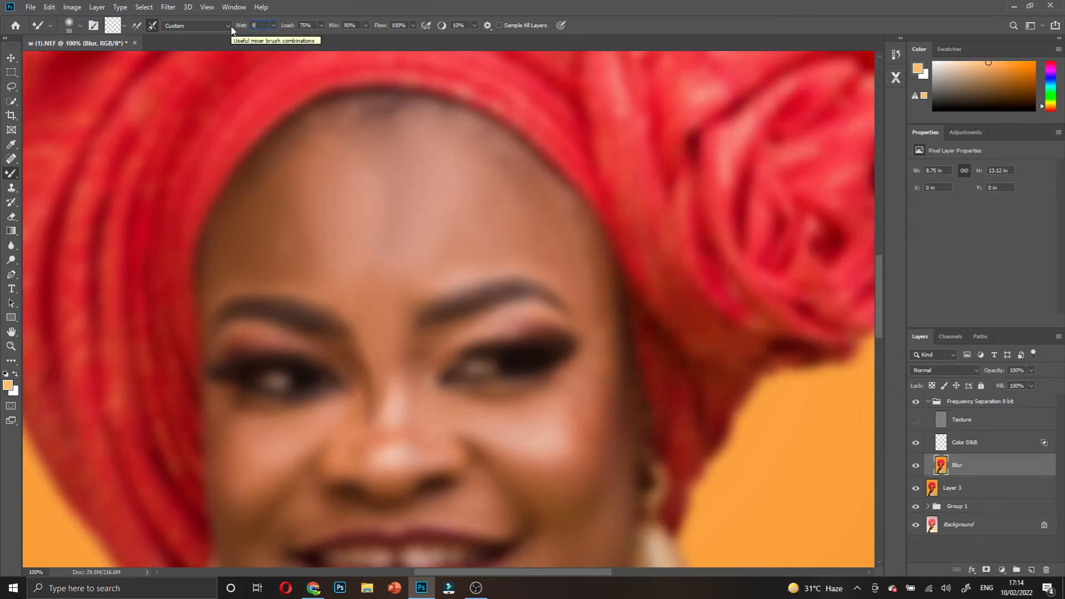
{"action": "key", "text": "Return"}
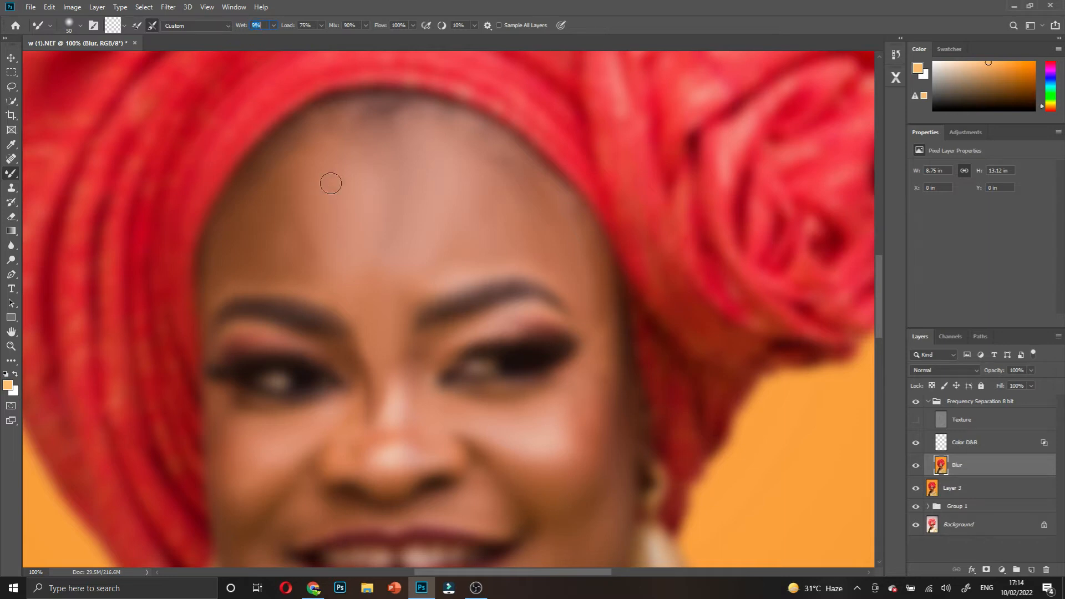
{"action": "key", "text": "bracketright"}
{"action": "key", "text": "bracketright"}
{"action": "key", "text": "bracketright"}
{"action": "key", "text": "bracketright"}
{"action": "key", "text": "bracketright"}
{"action": "key", "text": "bracketright"}
{"action": "key", "text": "ctrl+z"}
{"action": "key", "text": "ctrl+z"}
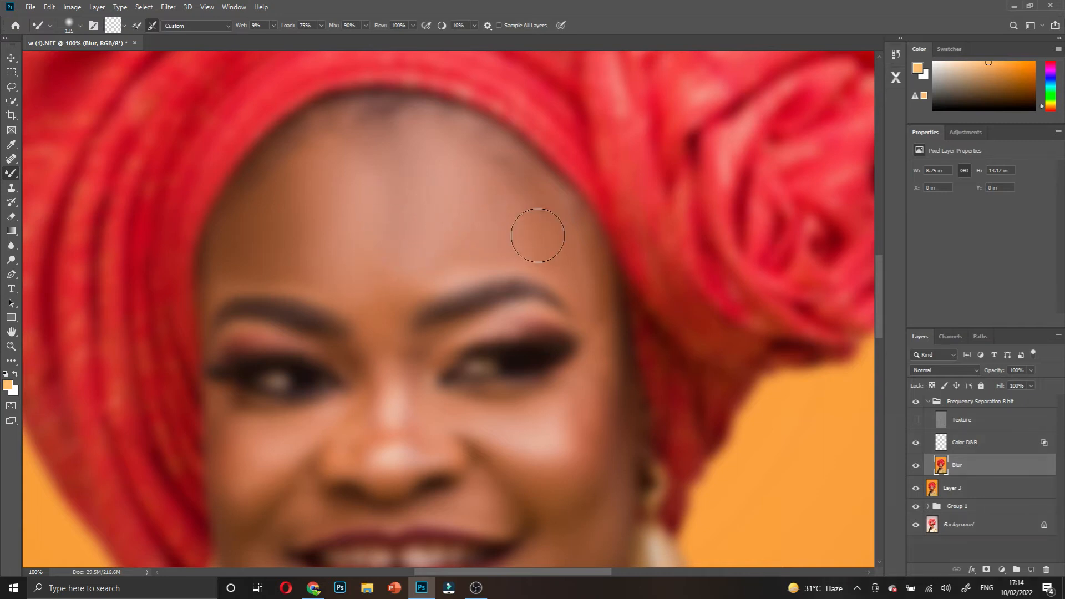
{"action": "key", "text": "bracketleft"}
{"action": "key", "text": "bracketleft"}
{"action": "key", "text": "bracketleft"}
{"action": "mouse_move", "coordinate": [565, 404]}
{"action": "left_mouse_down"}
{"action": "mouse_move", "coordinate": [538, 433]}
{"action": "mouse_move", "coordinate": [458, 413]}
{"action": "mouse_move", "coordinate": [413, 371]}
{"action": "mouse_move", "coordinate": [406, 419]}
{"action": "mouse_move", "coordinate": [398, 428]}
{"action": "mouse_move", "coordinate": [361, 401]}
{"action": "mouse_move", "coordinate": [371, 431]}
{"action": "mouse_move", "coordinate": [347, 453]}
{"action": "mouse_move", "coordinate": [232, 428]}
{"action": "left_mouse_up"}
- Bring the neck and chest below the necklace into view and enlarge the mixer brush to 100
{"action": "scroll", "coordinate": [232, 428], "scroll_direction": "down", "scroll_amount": 3}
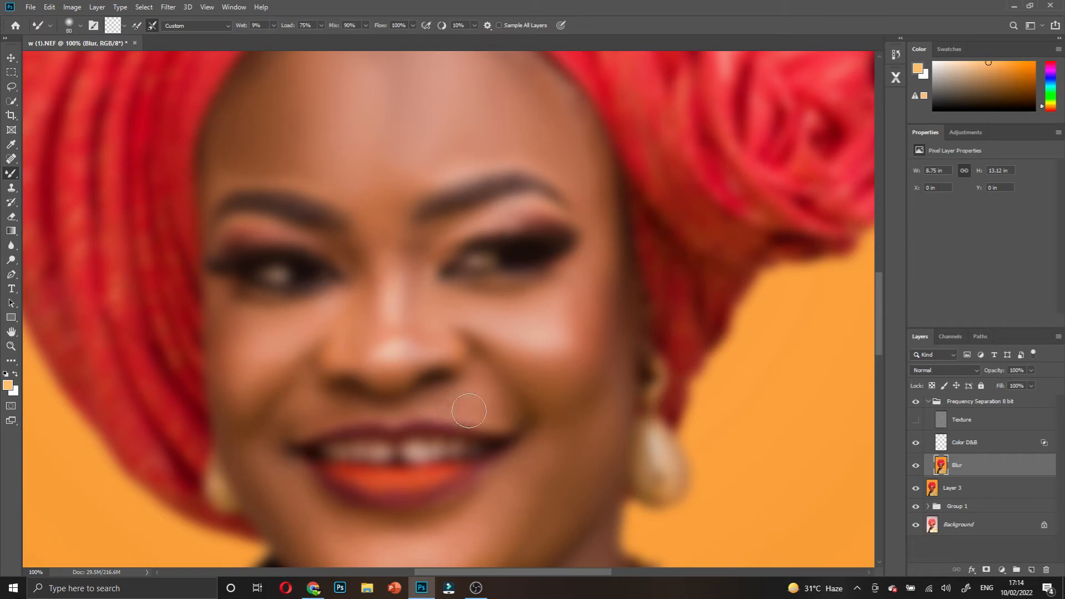
{"action": "scroll", "coordinate": [587, 398], "scroll_direction": "down", "scroll_amount": 1}
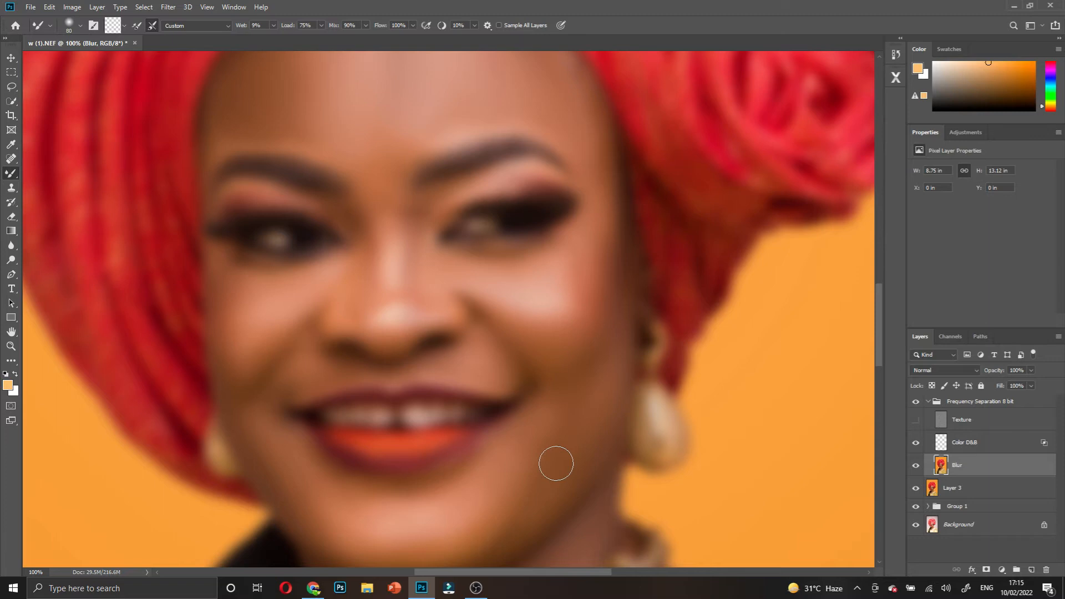
{"action": "scroll", "coordinate": [556, 464], "scroll_direction": "down", "scroll_amount": 3}
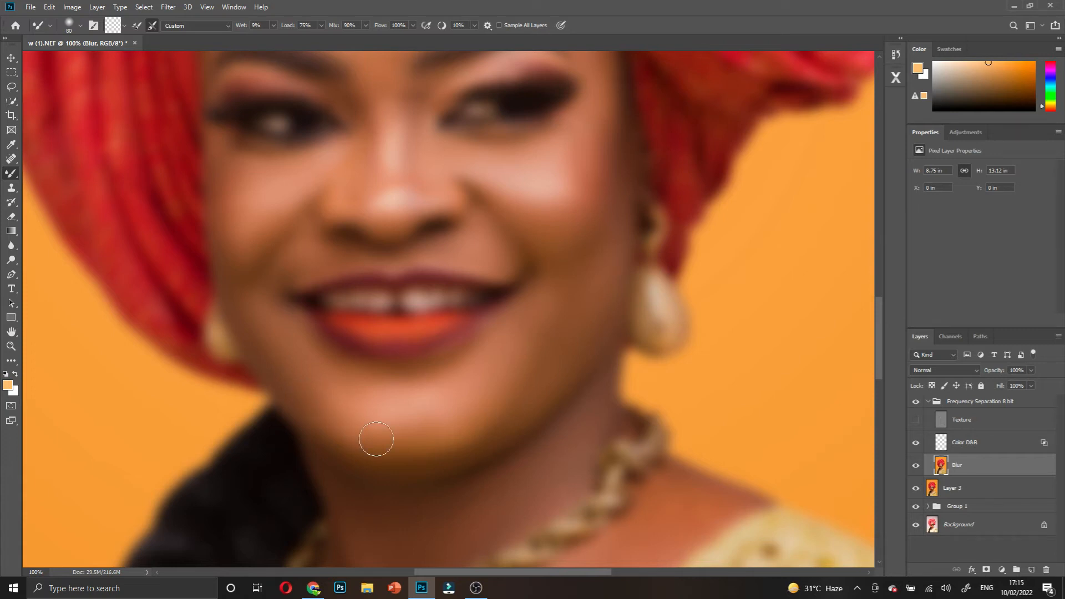
{"action": "scroll", "coordinate": [376, 439], "scroll_direction": "down", "scroll_amount": 2}
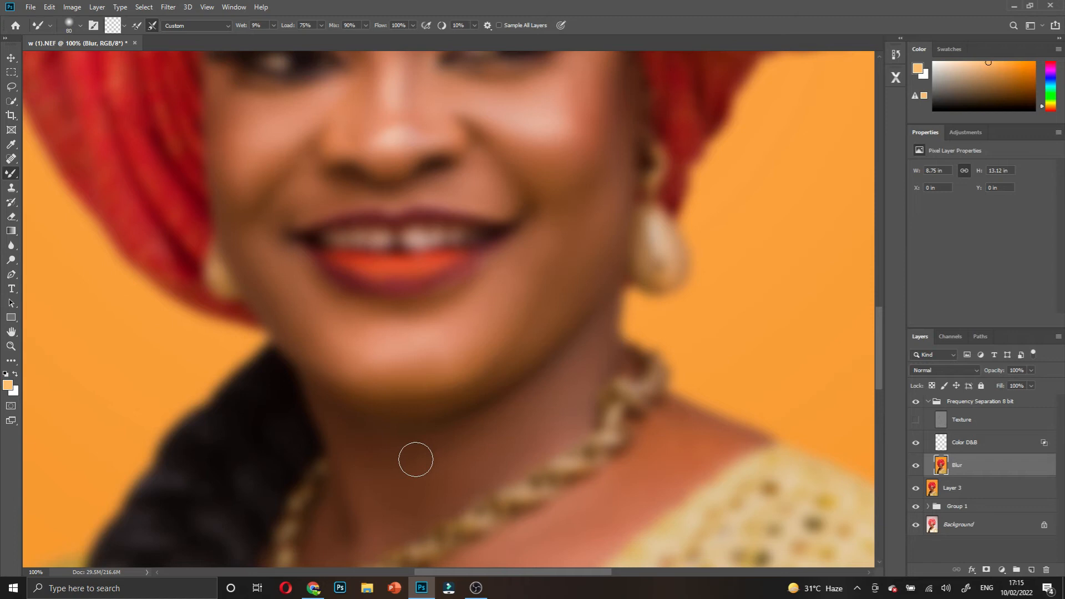
{"action": "scroll", "coordinate": [333, 425], "scroll_direction": "down", "scroll_amount": 2}
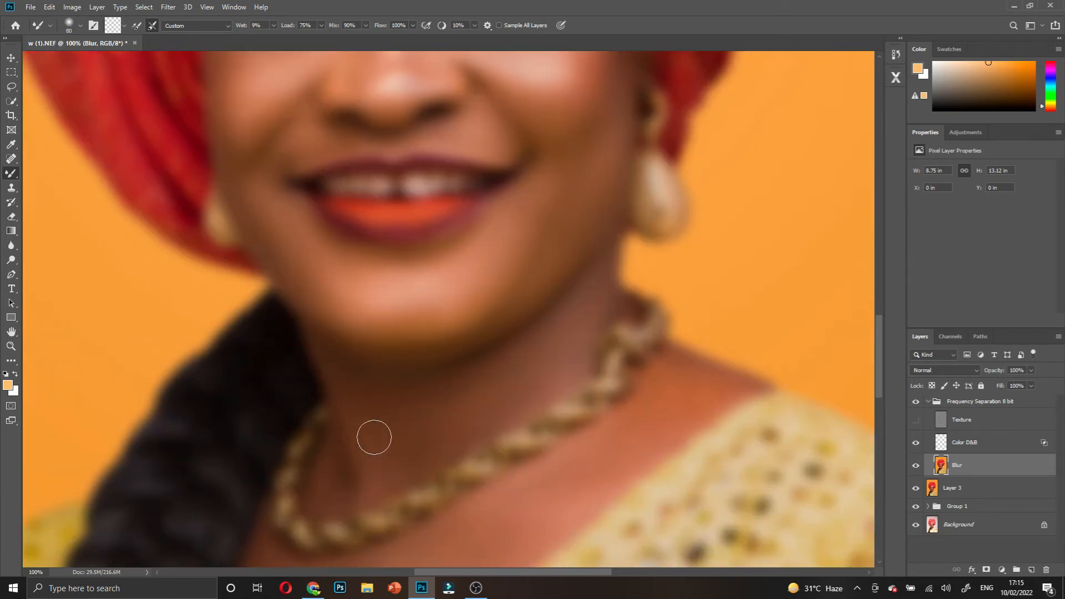
{"action": "scroll", "coordinate": [683, 338], "scroll_direction": "down", "scroll_amount": 2}
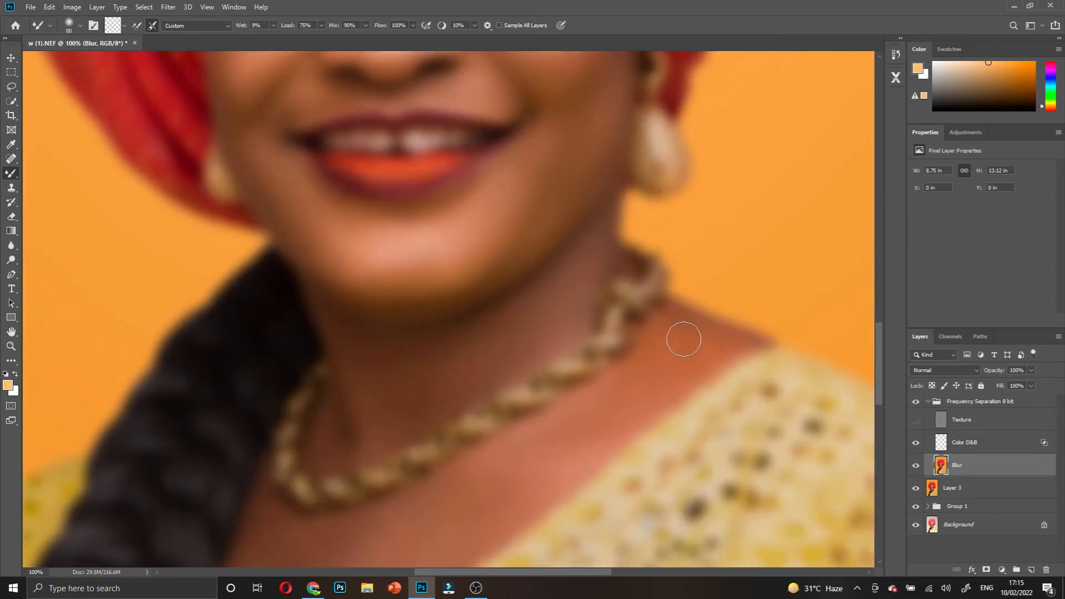
{"action": "key", "text": "bracketright"}
{"action": "key", "text": "bracketright"}
{"action": "scroll", "coordinate": [379, 505], "scroll_direction": "down", "scroll_amount": 3}
{"action": "scroll", "coordinate": [379, 505], "scroll_direction": "down", "scroll_amount": 3}
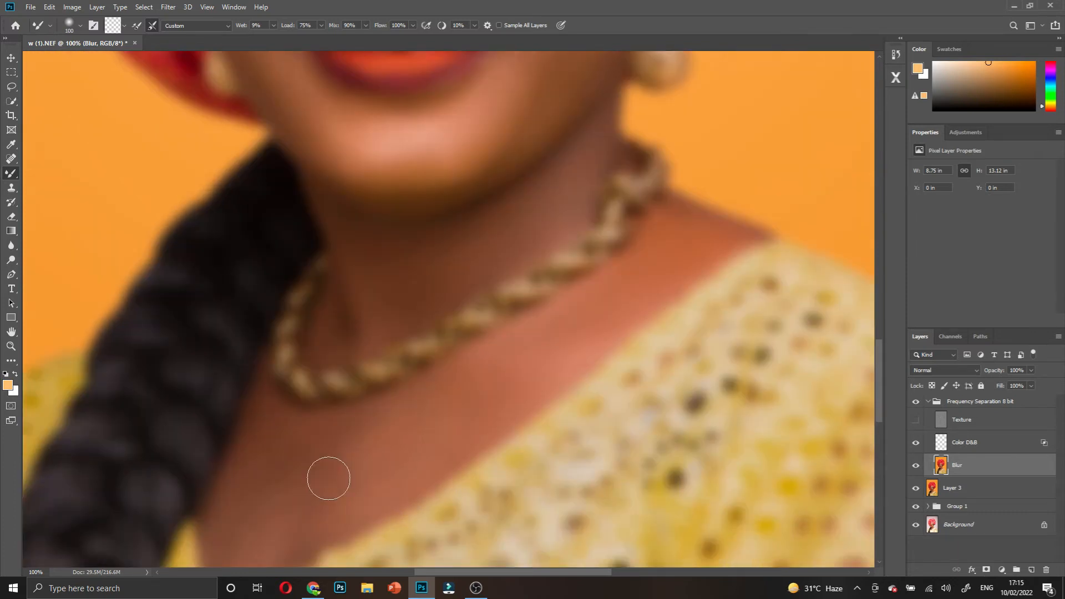
{"action": "scroll", "coordinate": [290, 500], "scroll_direction": "down", "scroll_amount": 5}
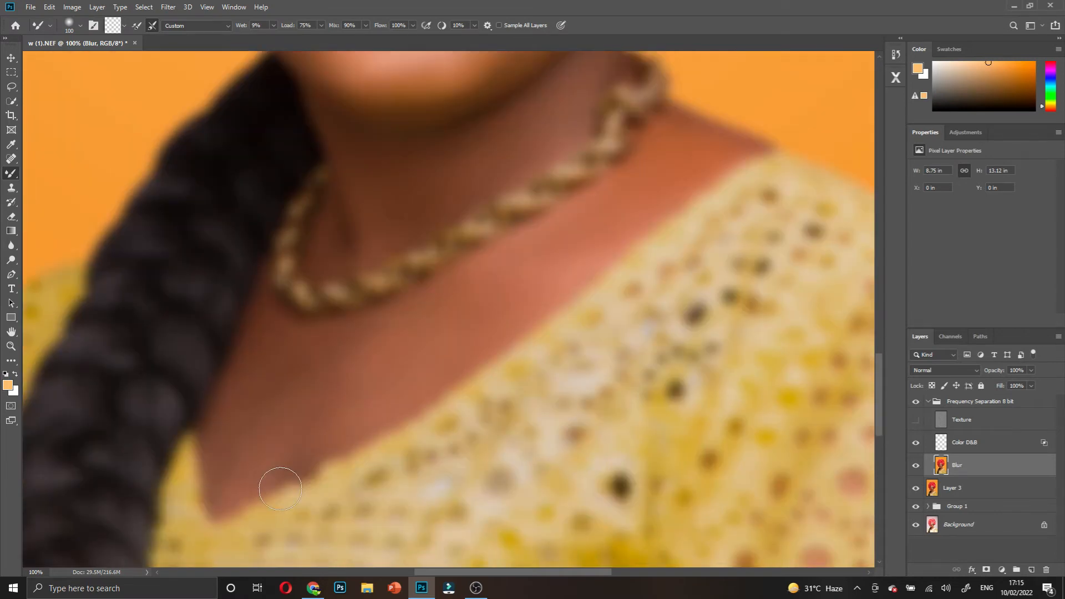
{"action": "scroll", "coordinate": [280, 489], "scroll_direction": "down", "scroll_amount": 1}
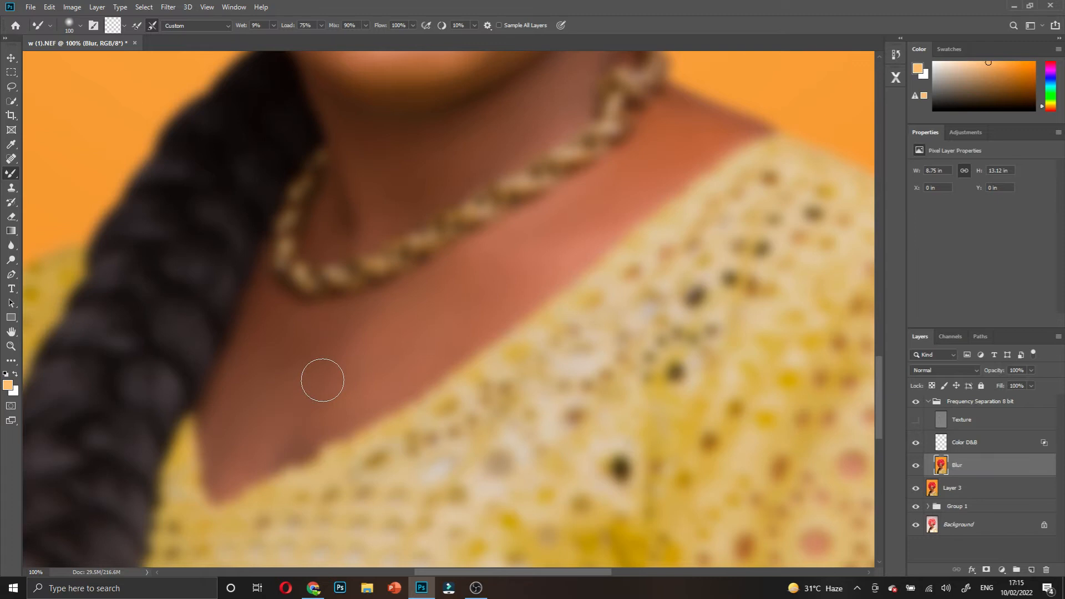
{"action": "scroll", "coordinate": [322, 380], "scroll_direction": "up", "scroll_amount": 6}
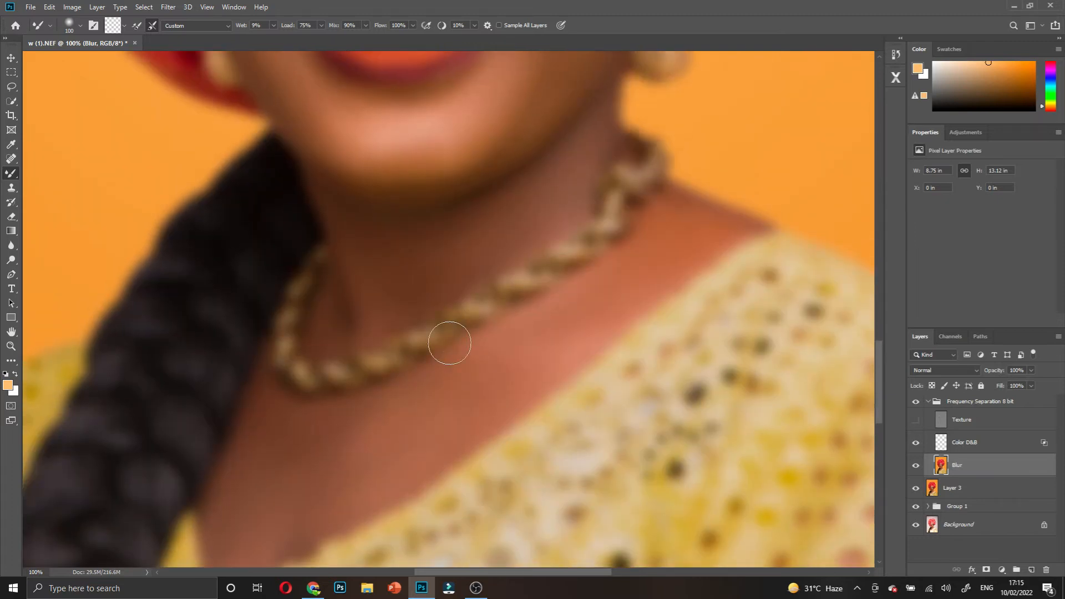
{"action": "scroll", "coordinate": [449, 343], "scroll_direction": "up", "scroll_amount": 1}
{"action": "scroll", "coordinate": [401, 449], "scroll_direction": "up", "scroll_amount": 2}
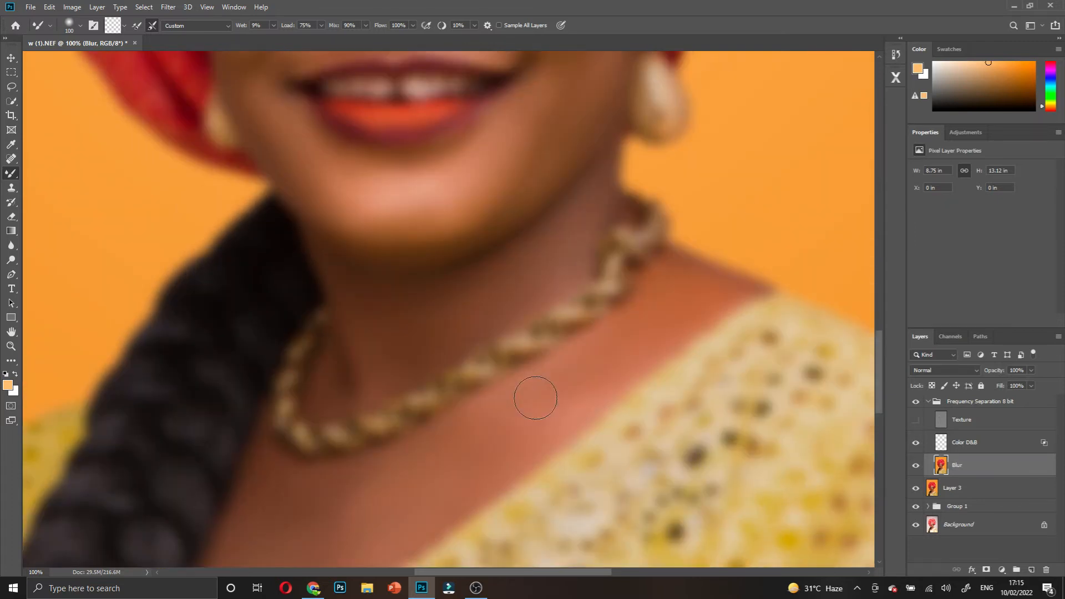
{"action": "scroll", "coordinate": [535, 398], "scroll_direction": "down", "scroll_amount": 1}
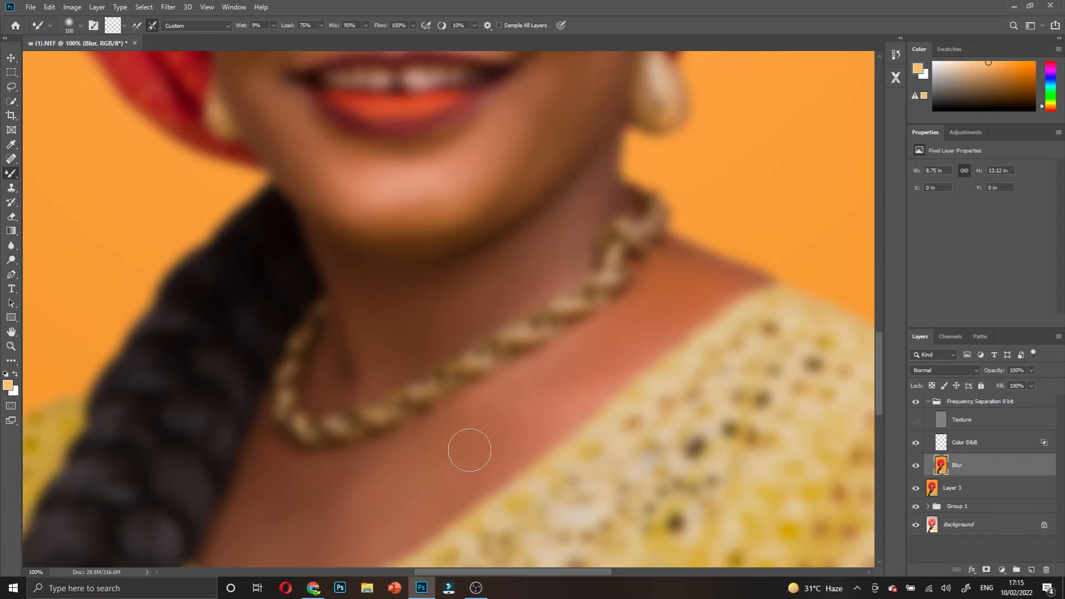
{"action": "scroll", "coordinate": [469, 450], "scroll_direction": "down", "scroll_amount": 5}
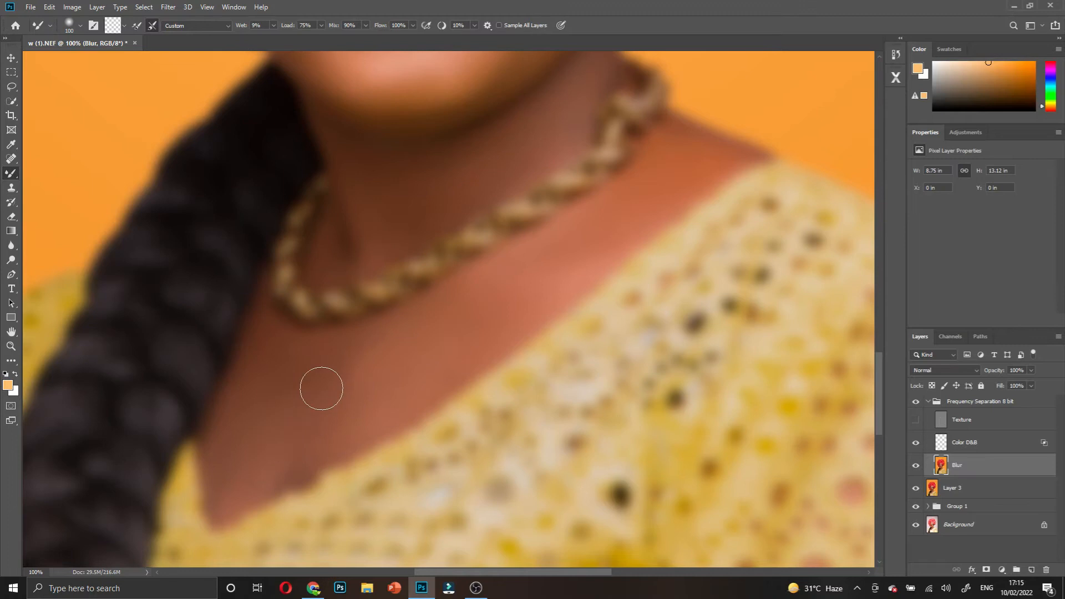
{"action": "scroll", "coordinate": [425, 193], "scroll_direction": "up", "scroll_amount": 1}
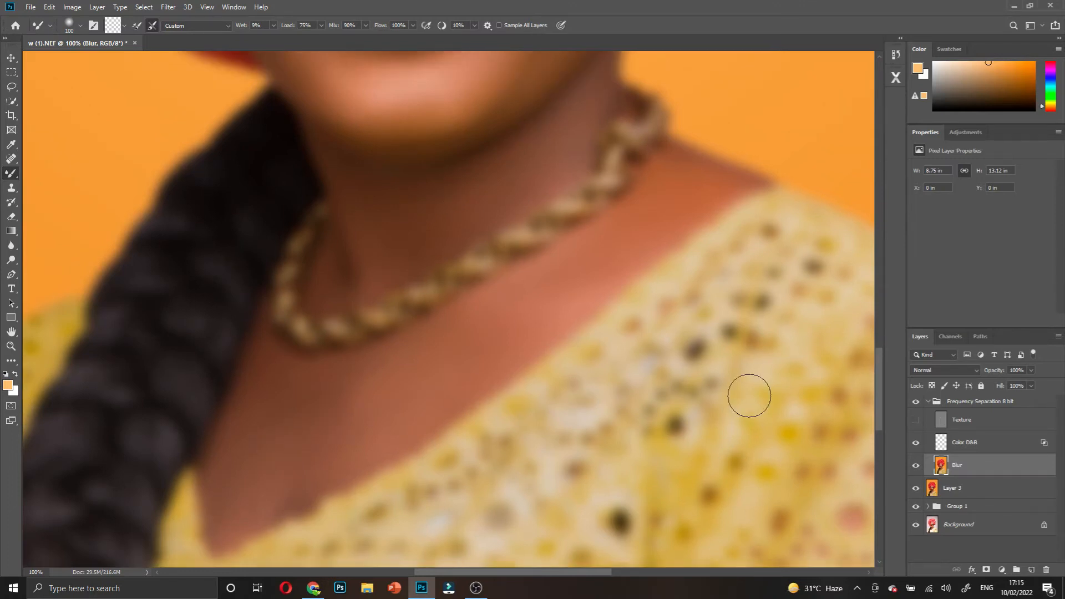
{"action": "left_click", "coordinate": [916, 420]}
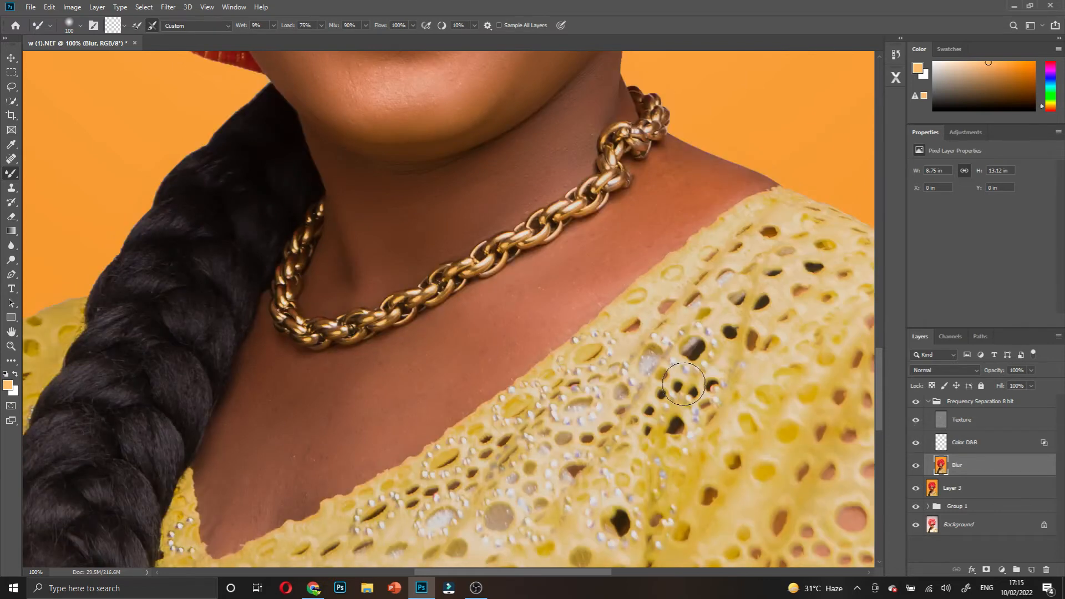
{"action": "scroll", "coordinate": [311, 347], "scroll_direction": "up", "scroll_amount": 3}
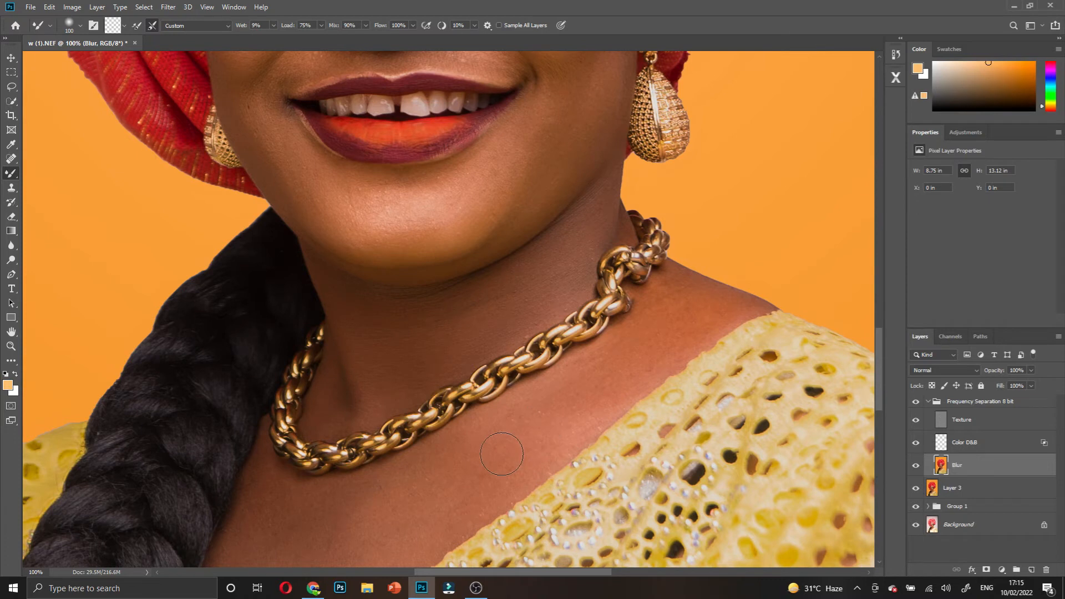
{"action": "scroll", "coordinate": [487, 440], "scroll_direction": "down", "scroll_amount": 2}
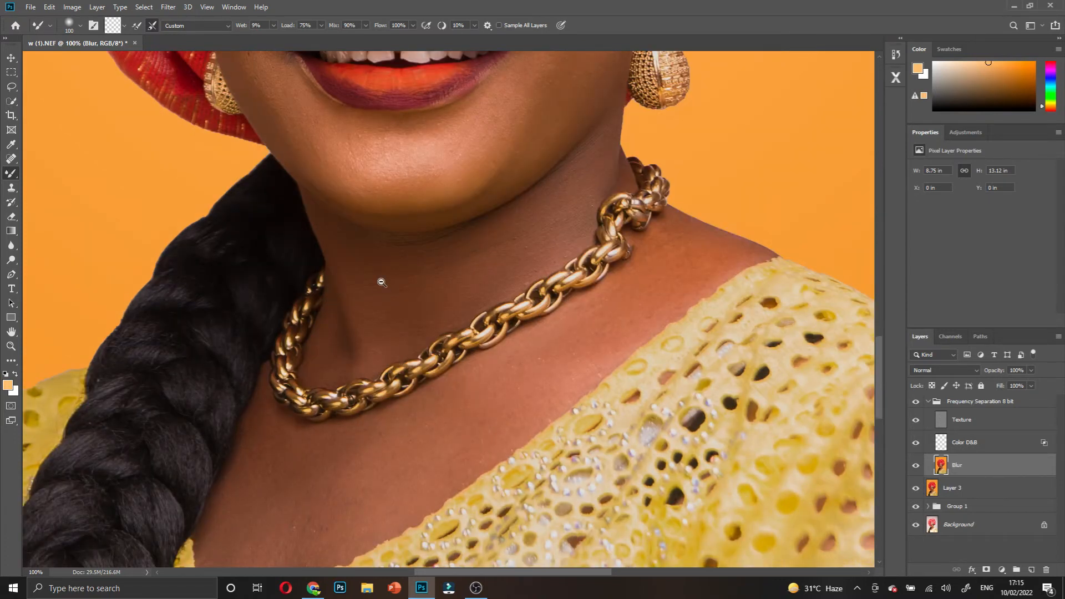
{"action": "scroll", "coordinate": [381, 283], "scroll_direction": "down", "scroll_amount": 4}
{"action": "scroll", "coordinate": [382, 278], "scroll_direction": "up", "scroll_amount": 2}
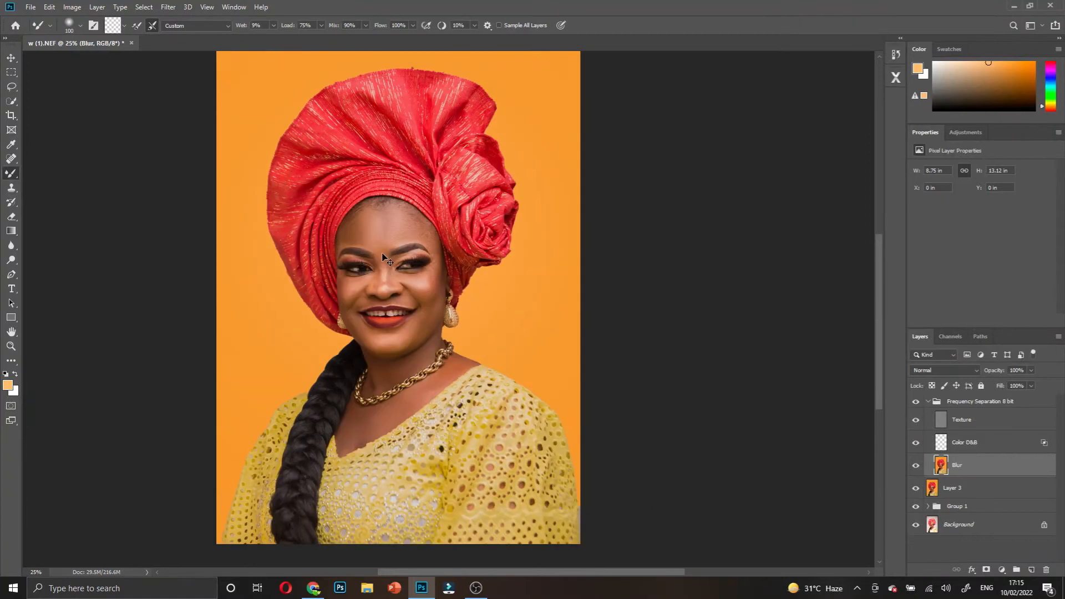
{"action": "scroll", "coordinate": [386, 260], "scroll_direction": "up", "scroll_amount": 1}
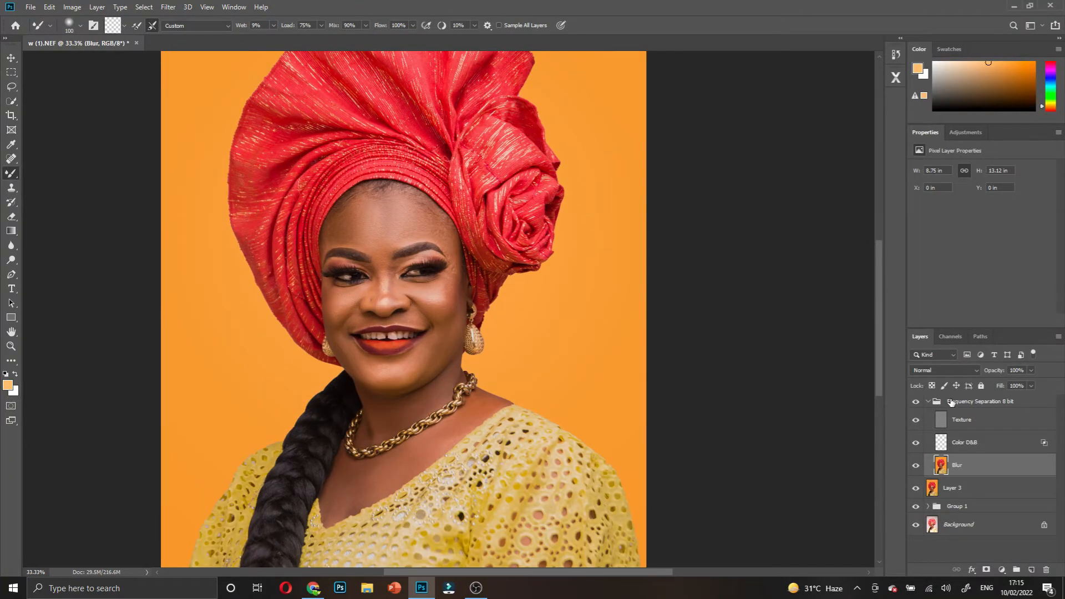
{"action": "left_click", "coordinate": [915, 403]}
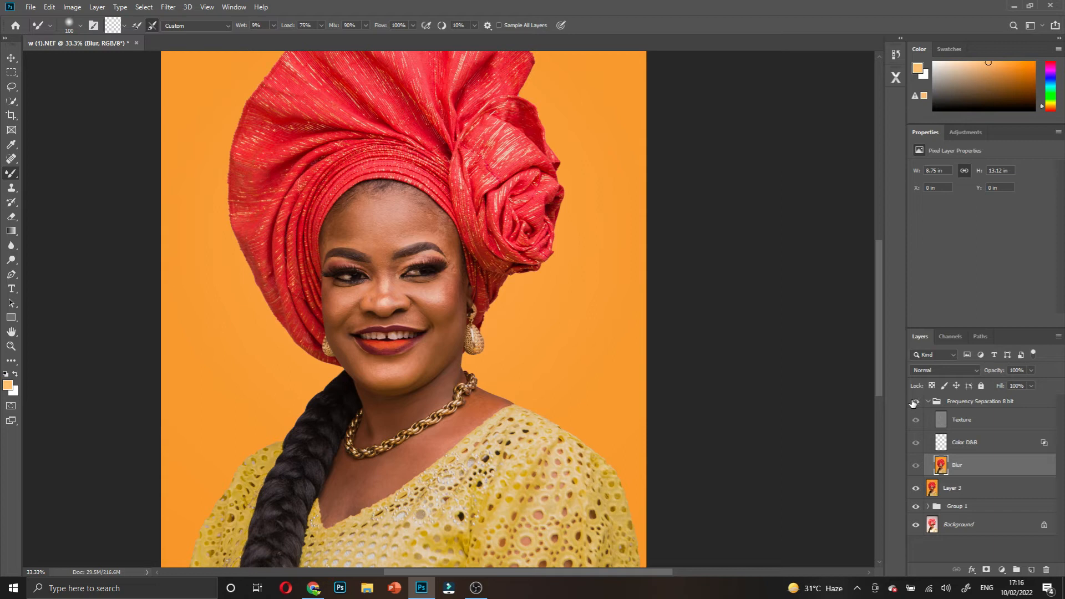
{"action": "left_click", "coordinate": [913, 404]}
{"action": "left_click", "coordinate": [914, 404]}
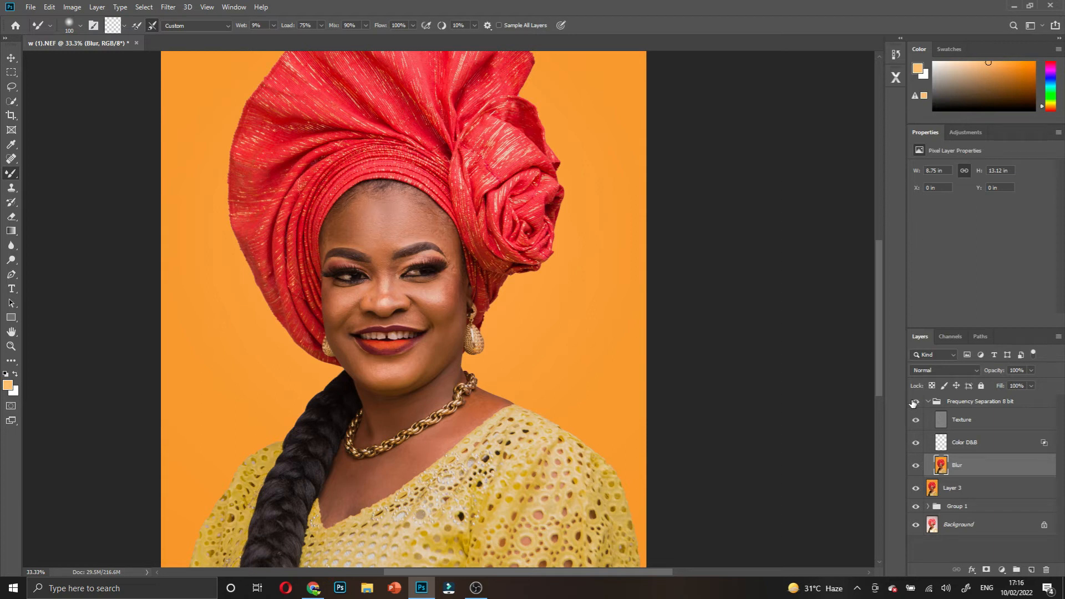
{"action": "left_click", "coordinate": [913, 404]}
{"action": "left_click", "coordinate": [913, 404]}
{"action": "left_click", "coordinate": [913, 404]}
{"action": "left_click", "coordinate": [913, 404]}
{"action": "left_click", "coordinate": [411, 228], "text": "ctrl"}
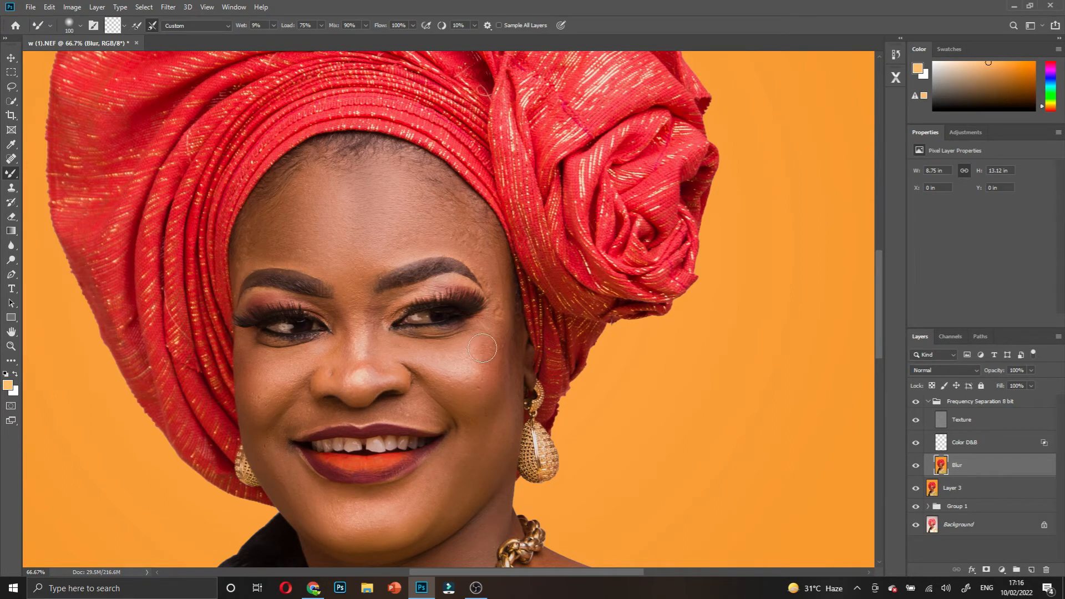
{"action": "scroll", "coordinate": [455, 327], "scroll_direction": "down", "scroll_amount": 5}
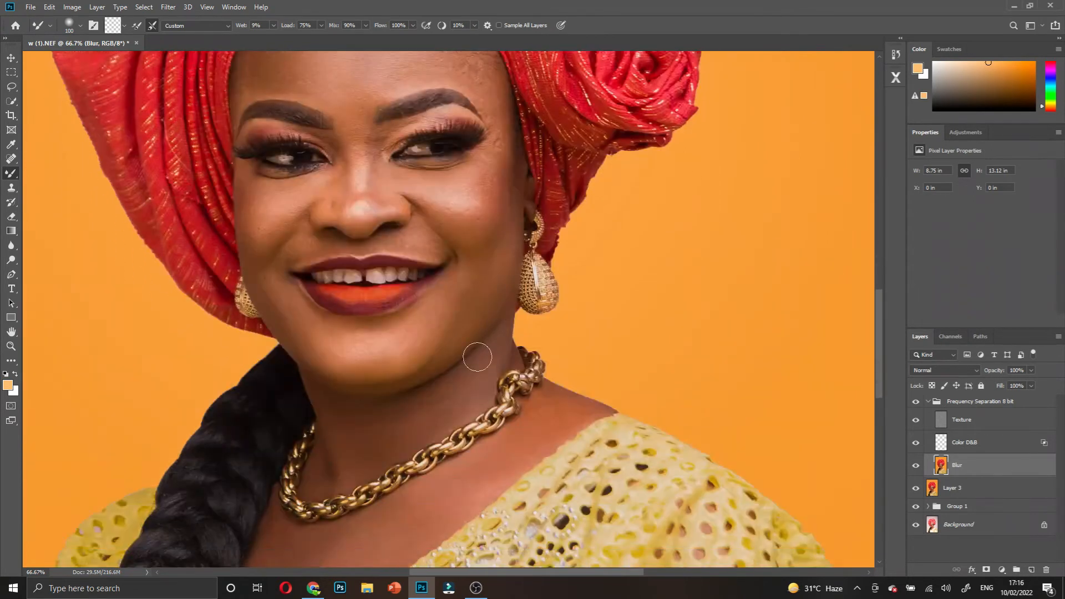
{"action": "left_click", "coordinate": [390, 358], "text": "ctrl+alt"}
{"action": "left_click", "coordinate": [390, 358], "text": "ctrl+alt"}
{"action": "left_click", "coordinate": [390, 358], "text": "ctrl+alt"}
{"action": "scroll", "coordinate": [697, 379], "scroll_direction": "down", "scroll_amount": 1}
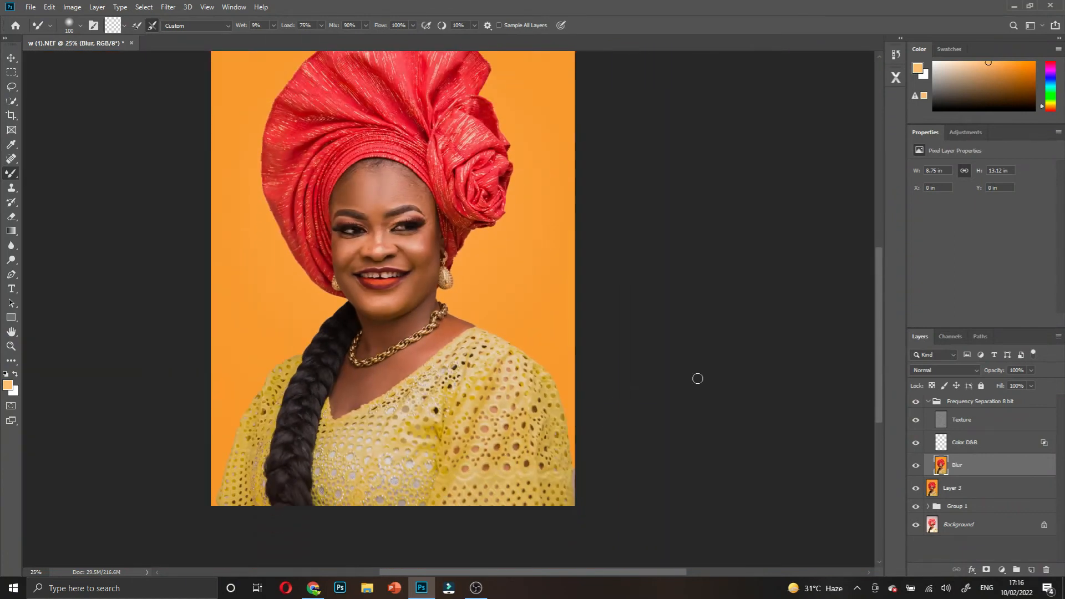
{"action": "left_click", "coordinate": [379, 283], "text": "ctrl"}
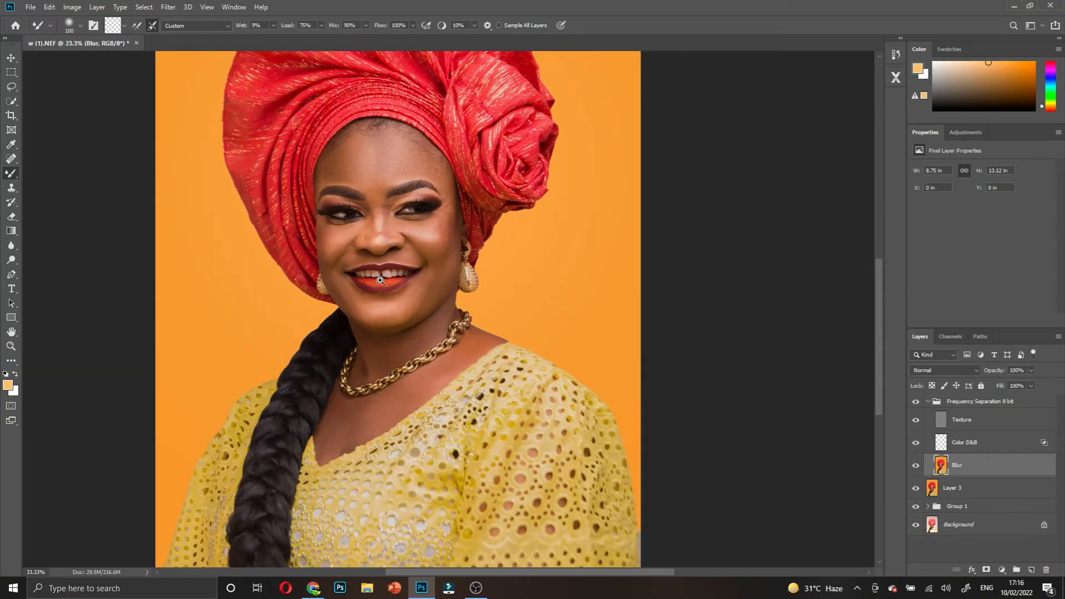
{"action": "left_click", "coordinate": [382, 281], "text": "ctrl"}
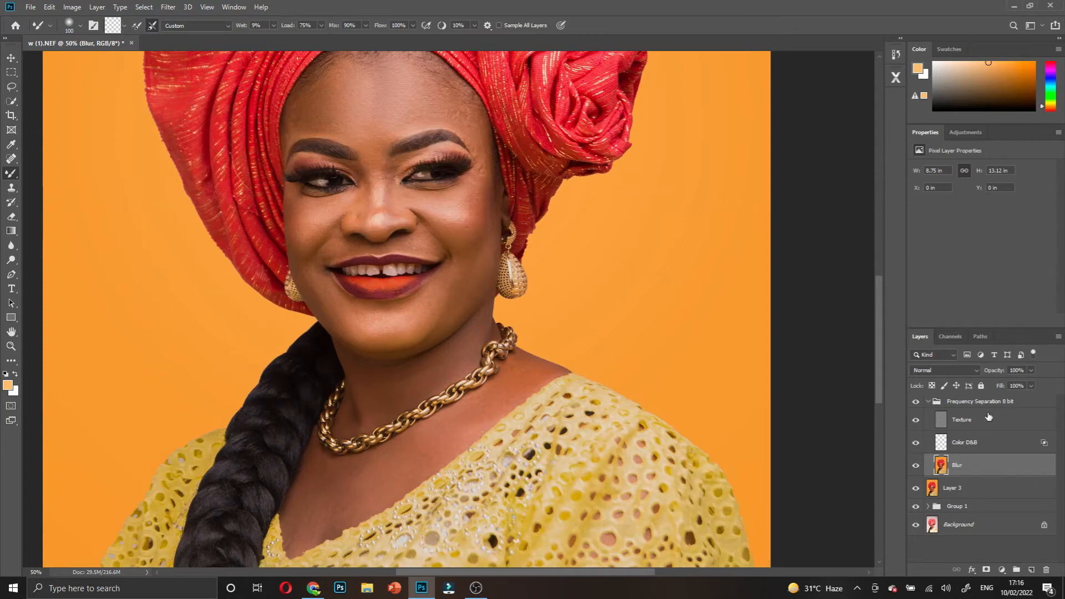
{"action": "left_click", "coordinate": [916, 405]}
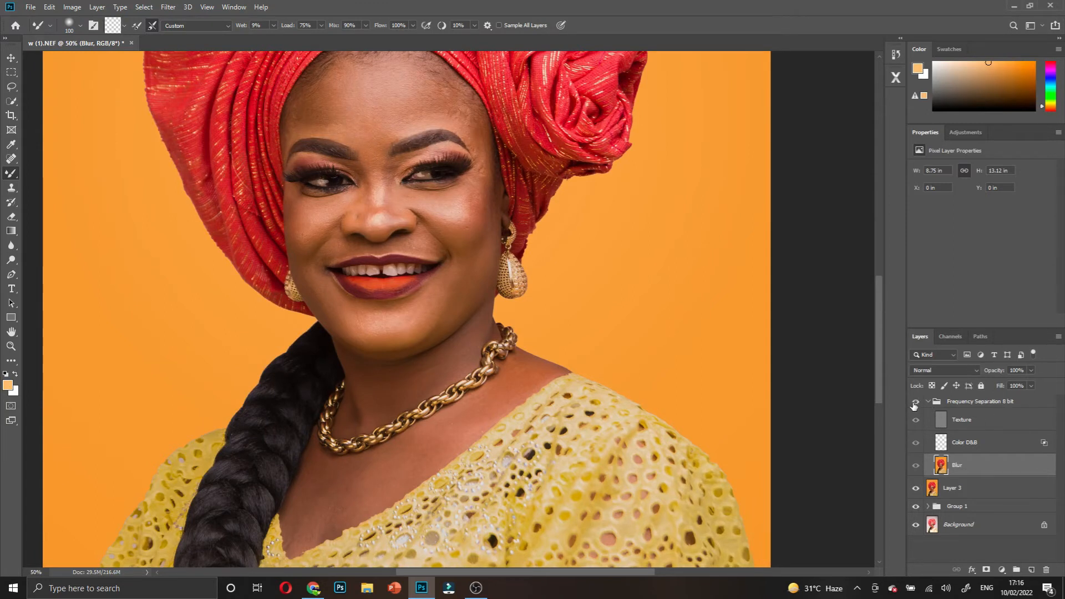
{"action": "left_click", "coordinate": [915, 403]}
{"action": "left_click", "coordinate": [916, 403]}
{"action": "left_click", "coordinate": [915, 404]}
{"action": "left_click", "coordinate": [915, 404]}
{"action": "left_click", "coordinate": [916, 401]}
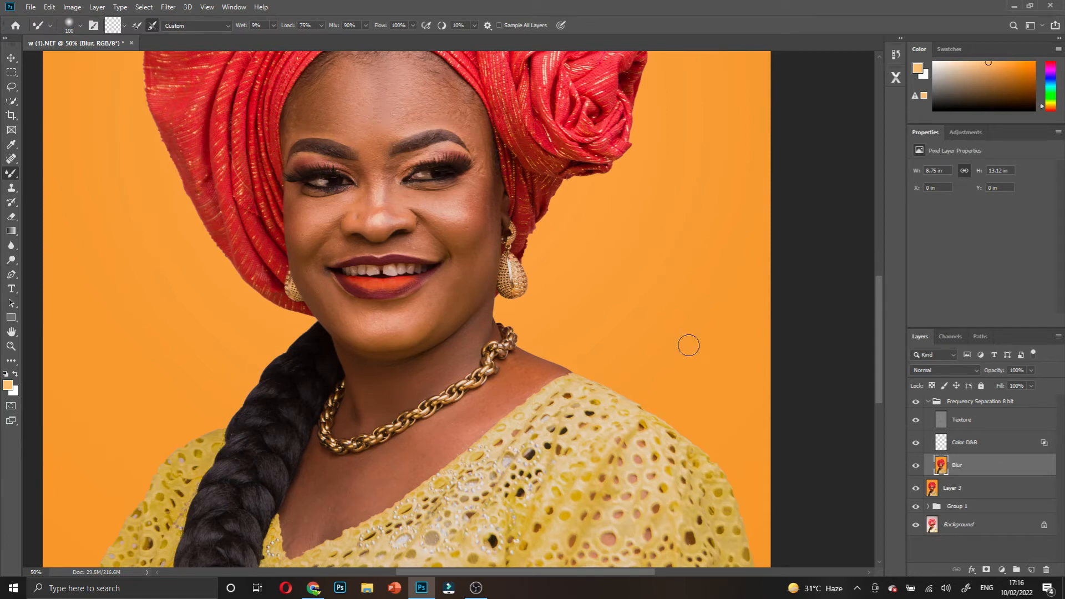
- Switch to the Lasso tool and set its selection Feather to 20 px
{"action": "left_click", "coordinate": [11, 87]}
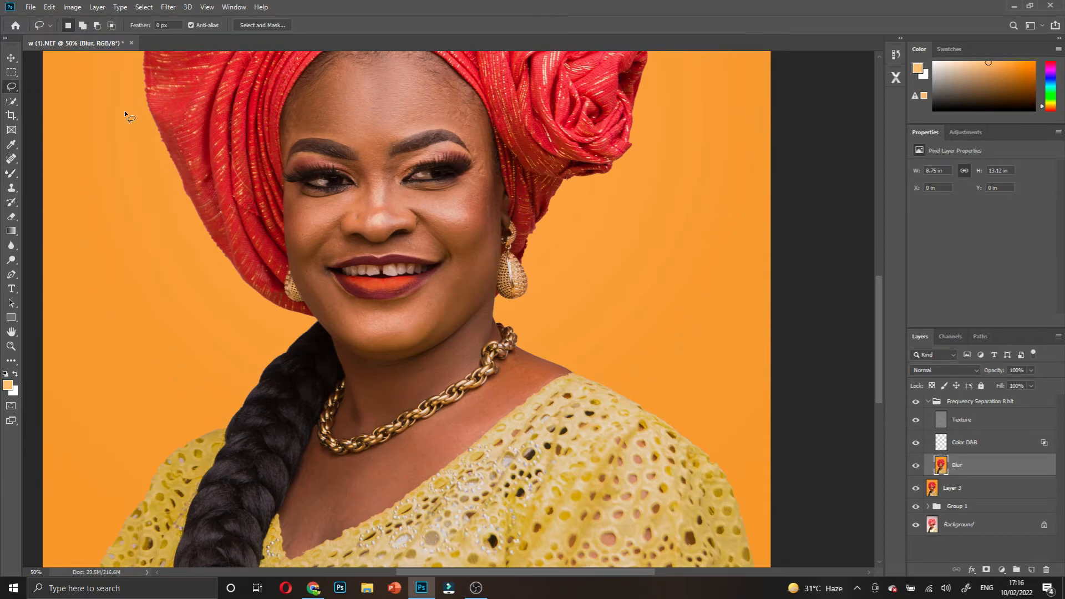
{"action": "scroll", "coordinate": [369, 179], "scroll_direction": "up", "scroll_amount": 2}
{"action": "scroll", "coordinate": [370, 178], "scroll_direction": "up", "scroll_amount": 2}
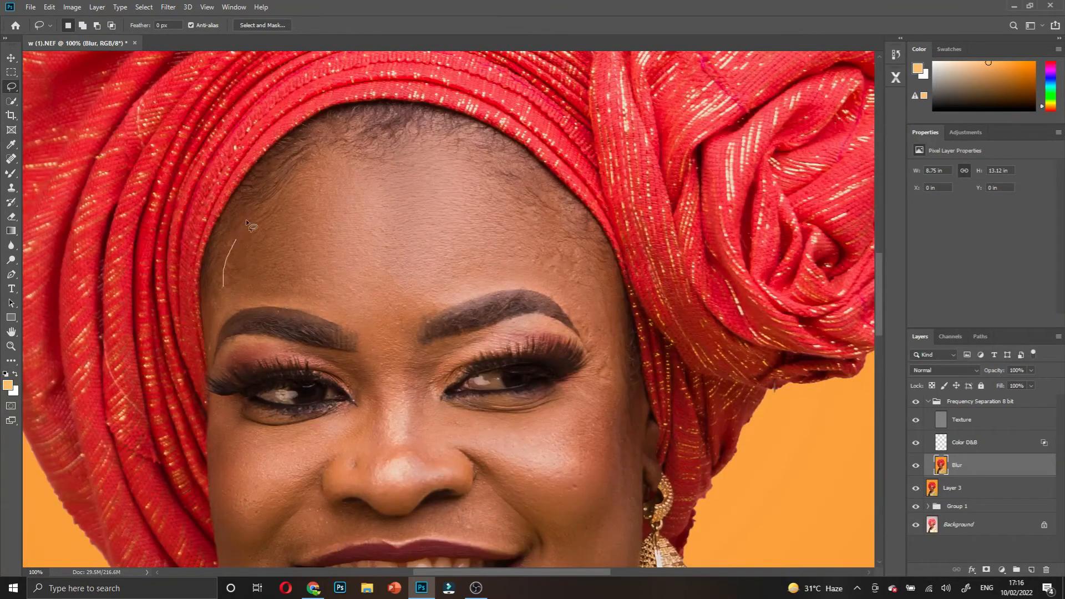
{"action": "left_click_drag", "start_coordinate": [267, 195], "coordinate": [269, 194]}
{"action": "key", "text": "ctrl+d"}
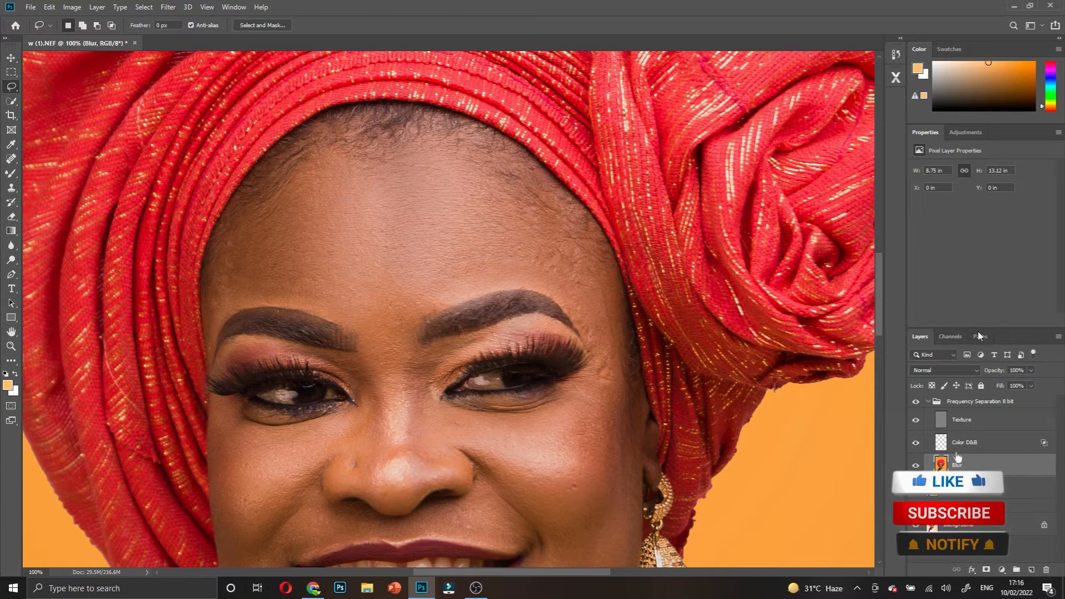
{"action": "left_click", "coordinate": [138, 25]}
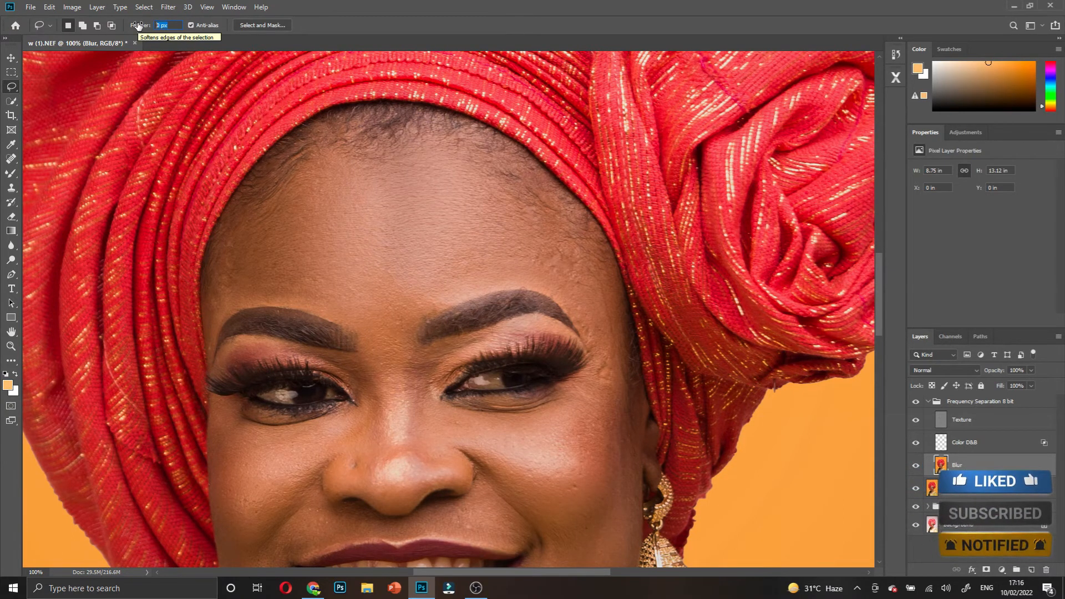
{"action": "type", "text": "20"}
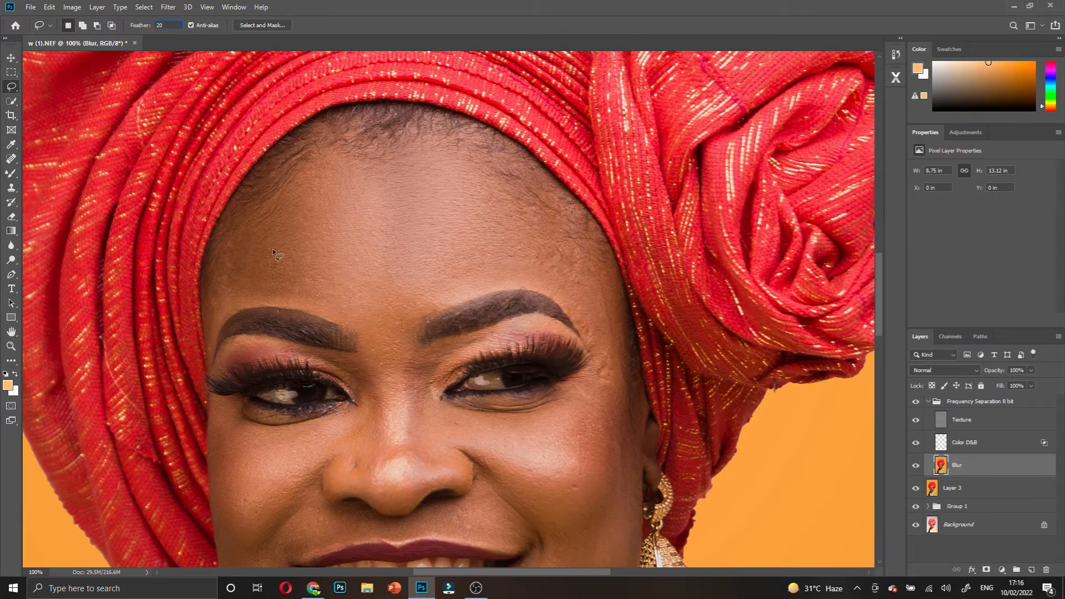
{"action": "key", "text": "Return"}
- Lasso the forehead, apply a 30-pixel Gaussian Blur to it, and deselect
{"action": "mouse_move", "coordinate": [288, 175]}
{"action": "left_mouse_down"}
{"action": "mouse_move", "coordinate": [336, 138]}
{"action": "mouse_move", "coordinate": [405, 126]}
{"action": "left_mouse_up"}
{"action": "mouse_move", "coordinate": [590, 228]}
{"action": "left_mouse_down"}
{"action": "mouse_move", "coordinate": [615, 334]}
{"action": "mouse_move", "coordinate": [595, 327]}
{"action": "left_mouse_up"}
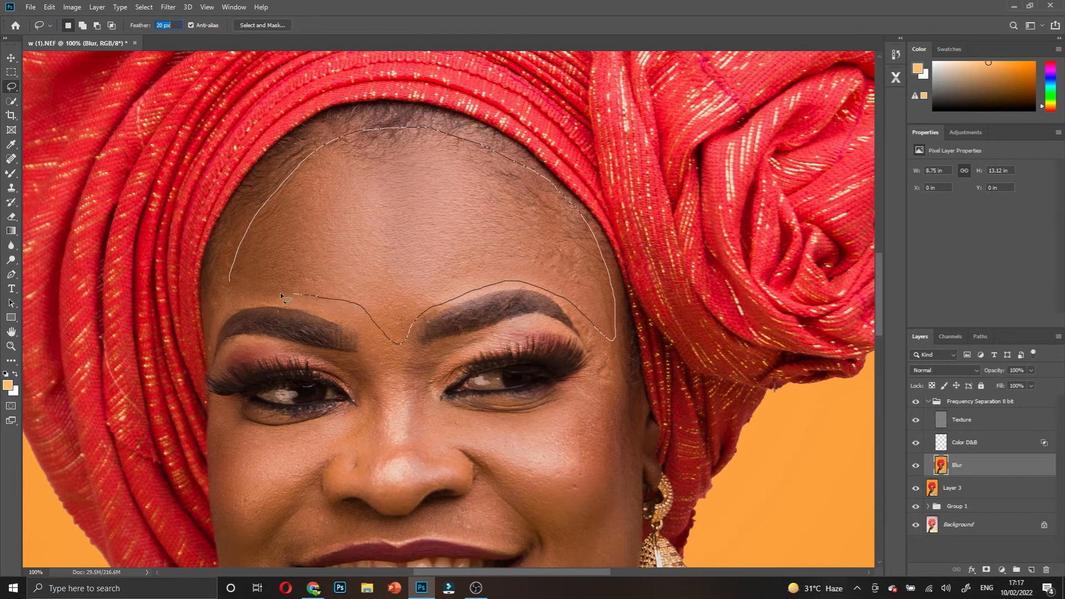
{"action": "left_click_drag", "start_coordinate": [220, 282], "coordinate": [259, 217]}
{"action": "right_click", "coordinate": [331, 176]}
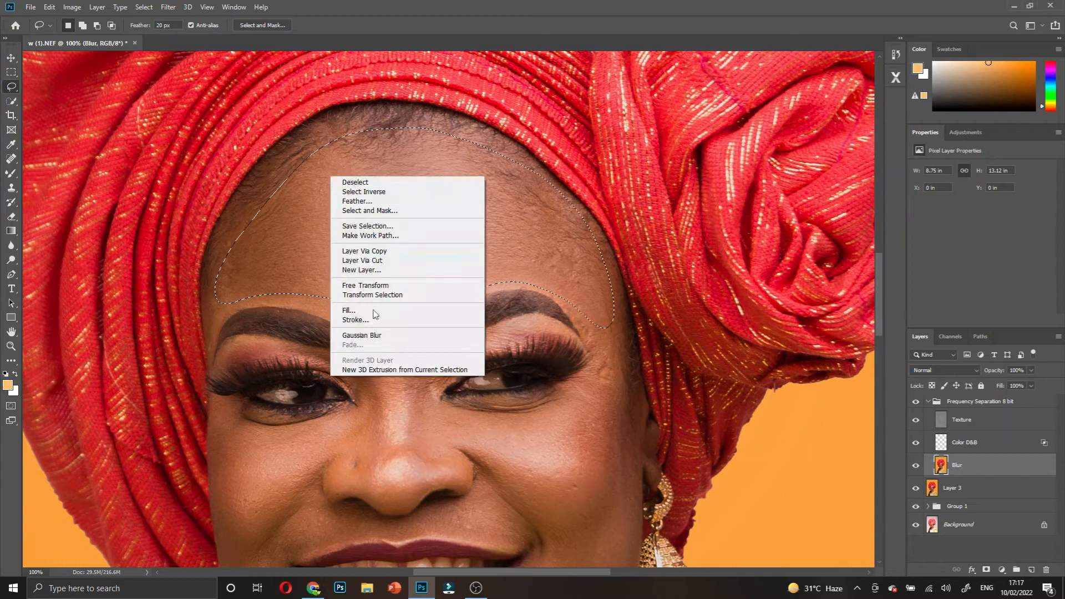
{"action": "left_click", "coordinate": [168, 7]}
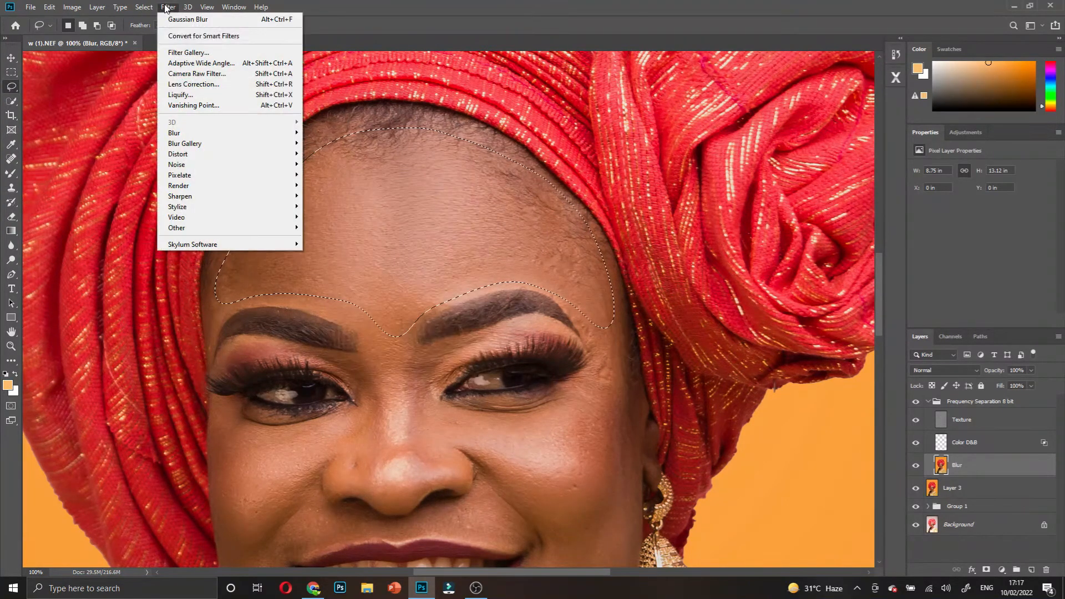
{"action": "mouse_move", "coordinate": [222, 136]}
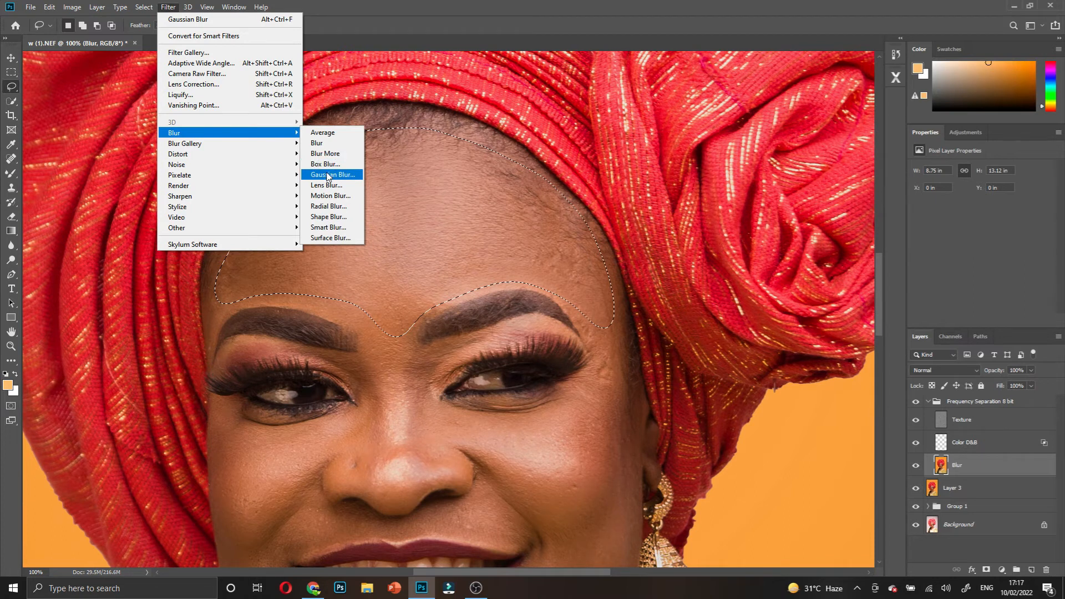
{"action": "left_click", "coordinate": [328, 176]}
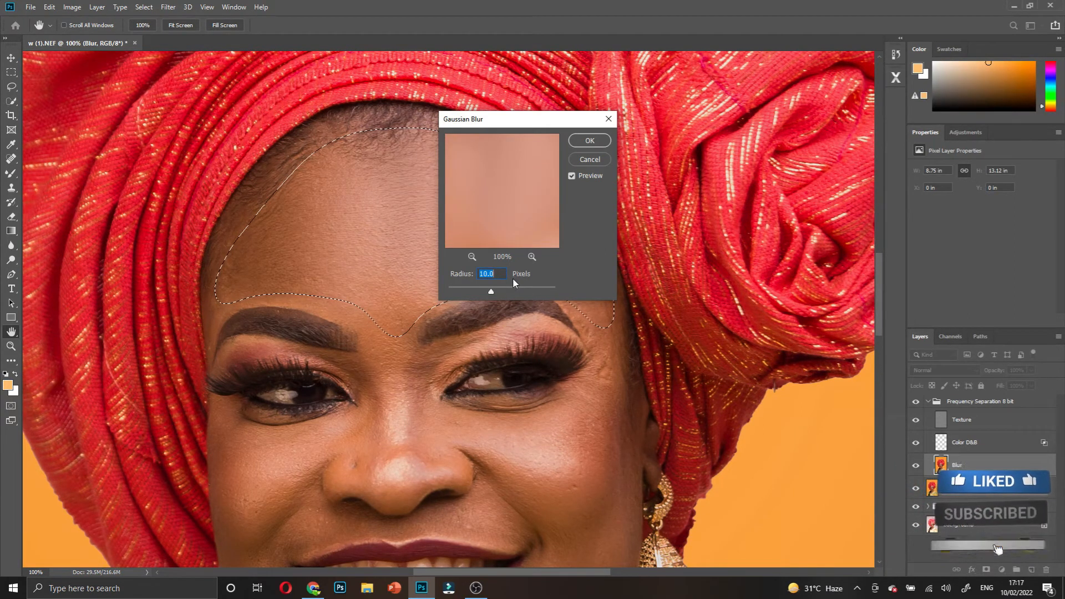
{"action": "type", "text": "30"}
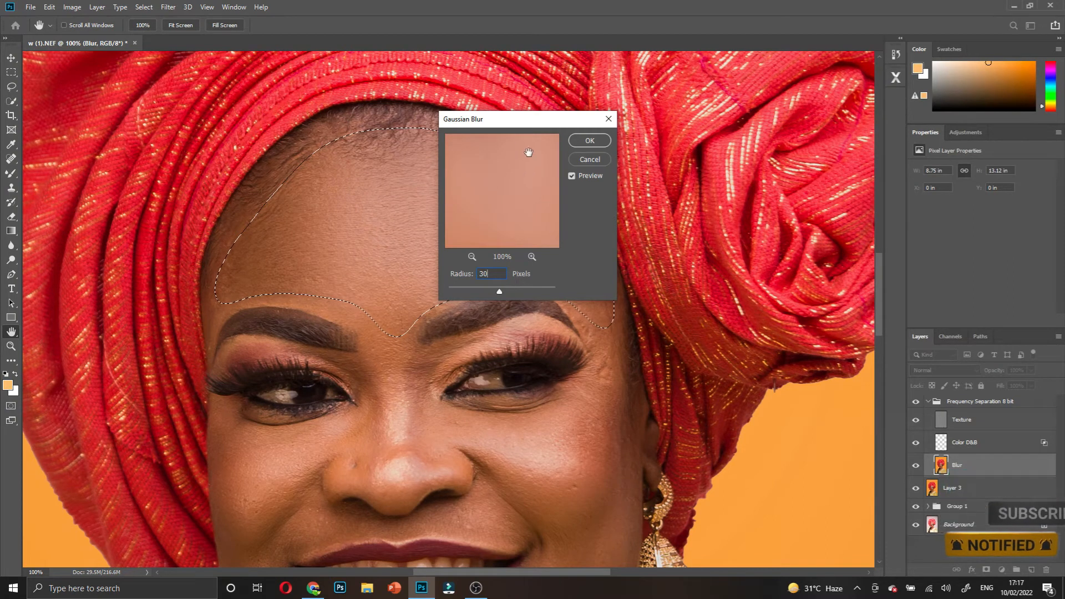
{"action": "left_click", "coordinate": [590, 140]}
{"action": "key", "text": "l"}
{"action": "scroll", "coordinate": [427, 319], "scroll_direction": "down", "scroll_amount": 1}
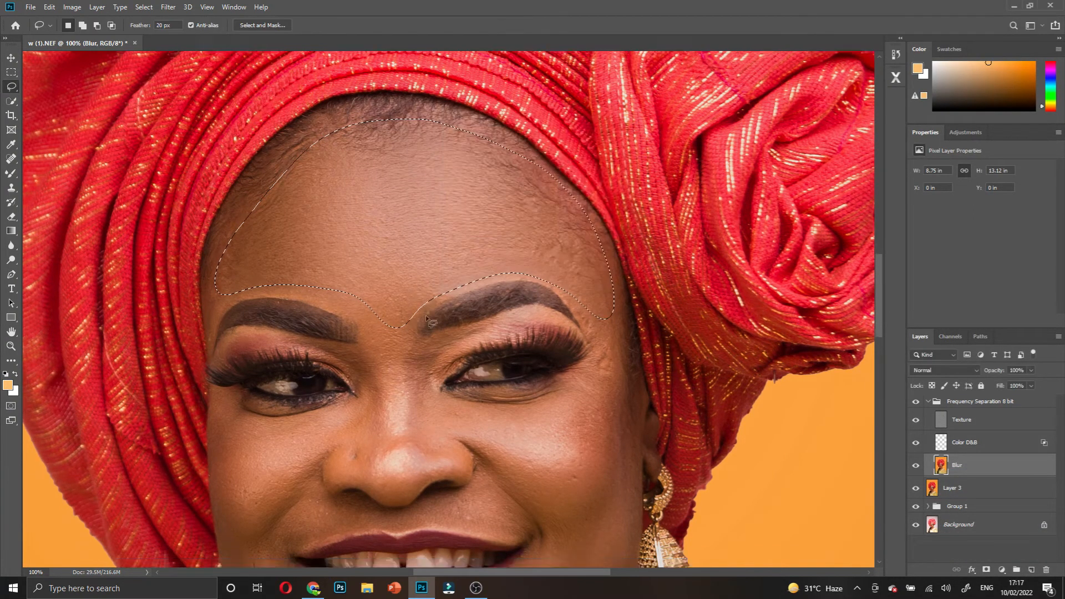
{"action": "scroll", "coordinate": [426, 317], "scroll_direction": "down", "scroll_amount": 2}
{"action": "key", "text": "ctrl+d"}
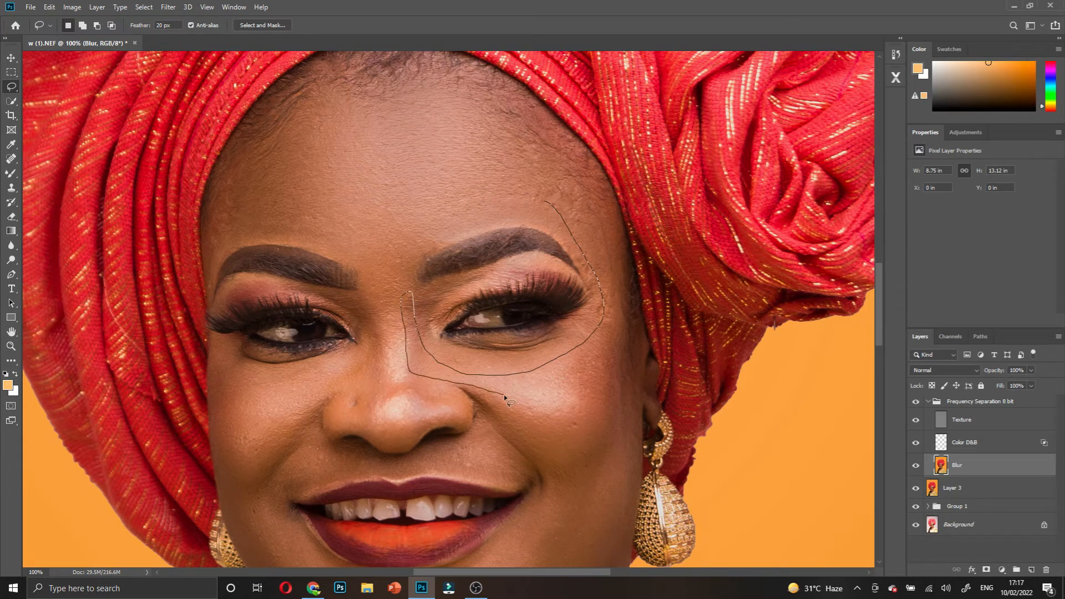
- Lasso the cheek from the jaw up toward the forehead, Gaussian-blur it, and deselect
{"action": "mouse_move", "coordinate": [566, 528]}
{"action": "left_mouse_down"}
{"action": "mouse_move", "coordinate": [572, 552]}
{"action": "mouse_move", "coordinate": [595, 549]}
{"action": "left_mouse_up"}
{"action": "mouse_move", "coordinate": [634, 360]}
{"action": "left_mouse_down"}
{"action": "mouse_move", "coordinate": [624, 282]}
{"action": "mouse_move", "coordinate": [587, 171]}
{"action": "mouse_move", "coordinate": [567, 161]}
{"action": "left_mouse_up"}
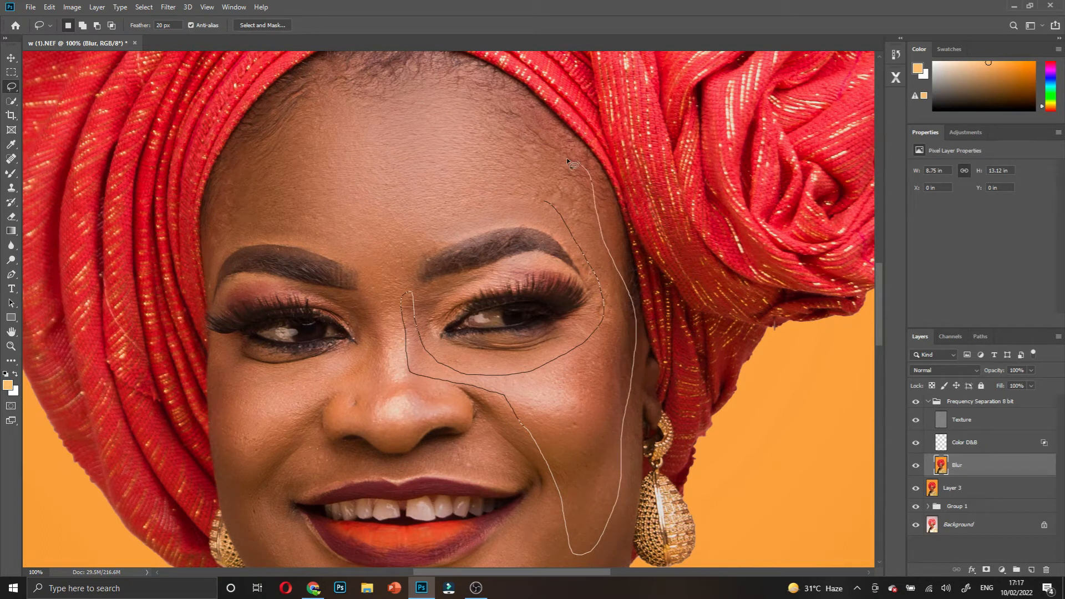
{"action": "left_click_drag", "start_coordinate": [549, 206], "coordinate": [549, 179]}
{"action": "right_click", "coordinate": [600, 372]}
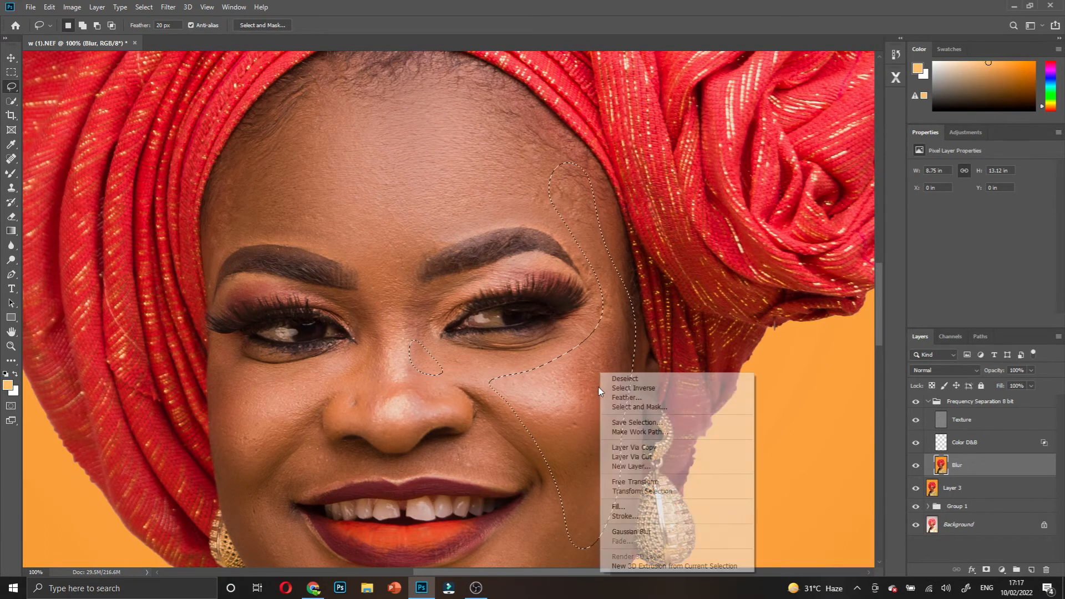
{"action": "left_click", "coordinate": [634, 531]}
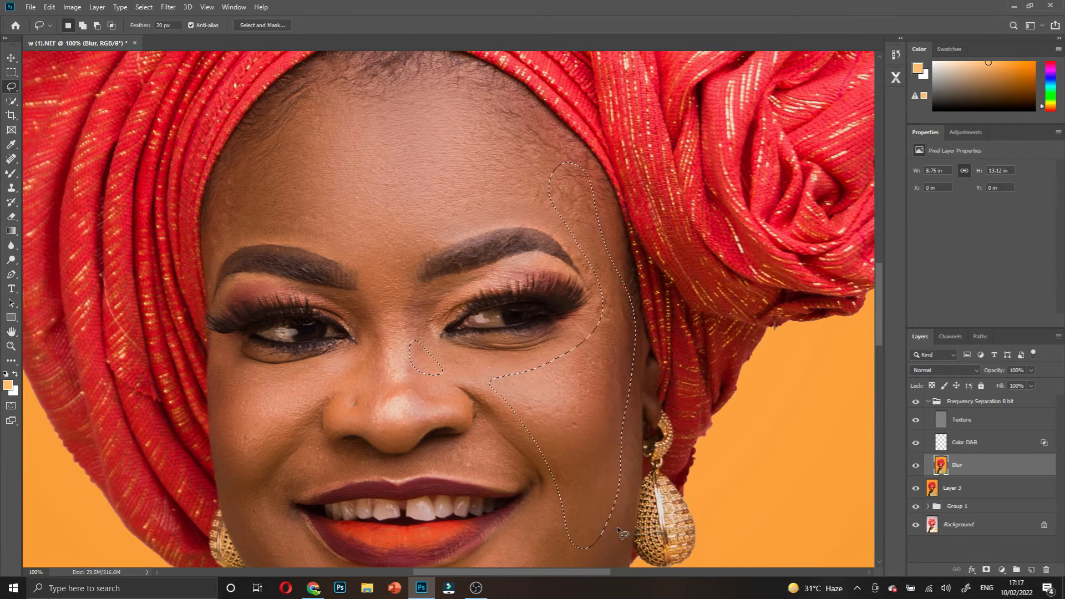
{"action": "scroll", "coordinate": [574, 446], "scroll_direction": "down", "scroll_amount": 5}
{"action": "key", "text": "ctrl+d"}
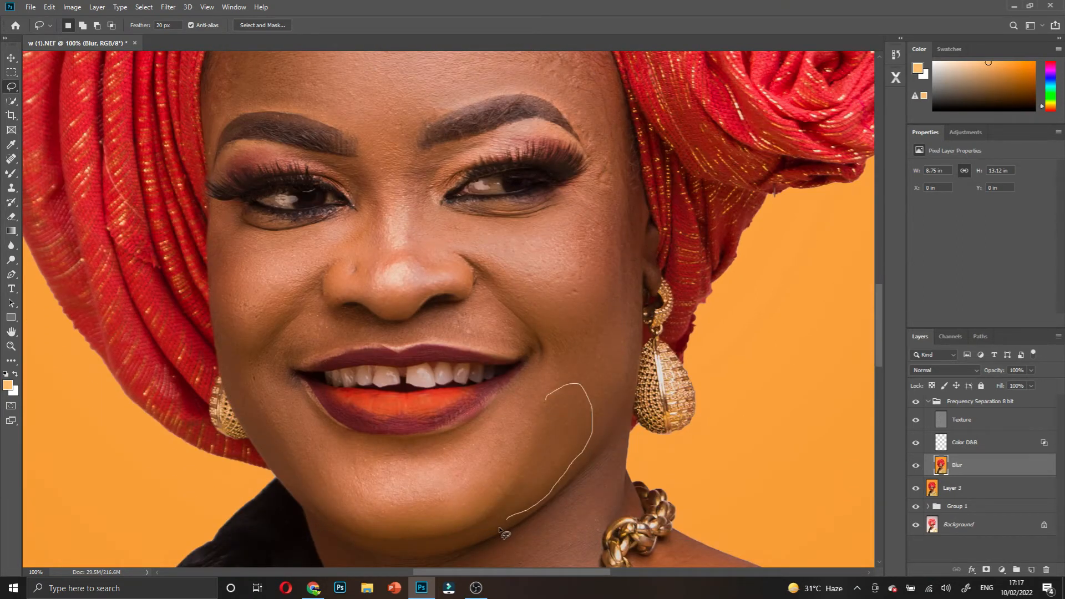
- Try blurring a lasso along the jaw and dismiss the no-pixels-selected warning
{"action": "mouse_move", "coordinate": [399, 555]}
{"action": "left_mouse_down"}
{"action": "mouse_move", "coordinate": [374, 547]}
{"action": "mouse_move", "coordinate": [457, 537]}
{"action": "mouse_move", "coordinate": [508, 493]}
{"action": "mouse_move", "coordinate": [557, 400]}
{"action": "left_mouse_up"}
{"action": "right_click", "coordinate": [542, 454]}
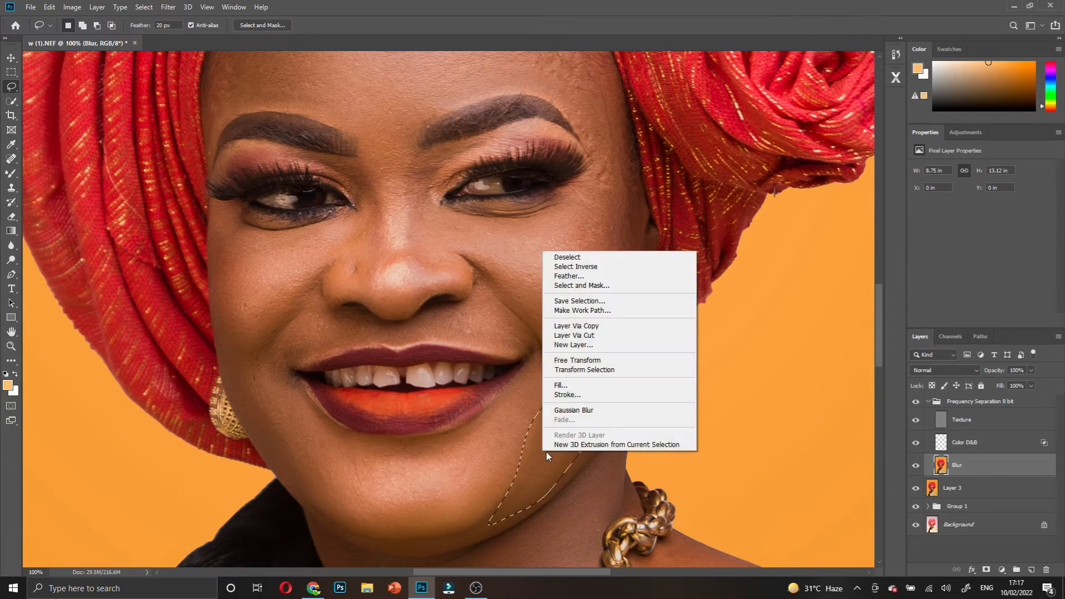
{"action": "left_click", "coordinate": [580, 409]}
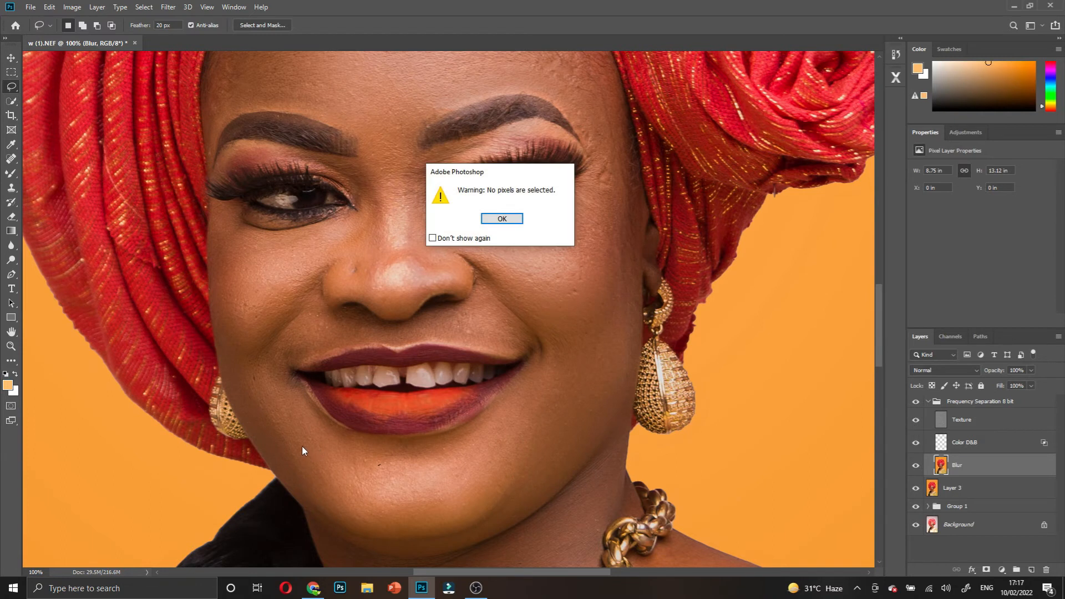
{"action": "left_click", "coordinate": [501, 218]}
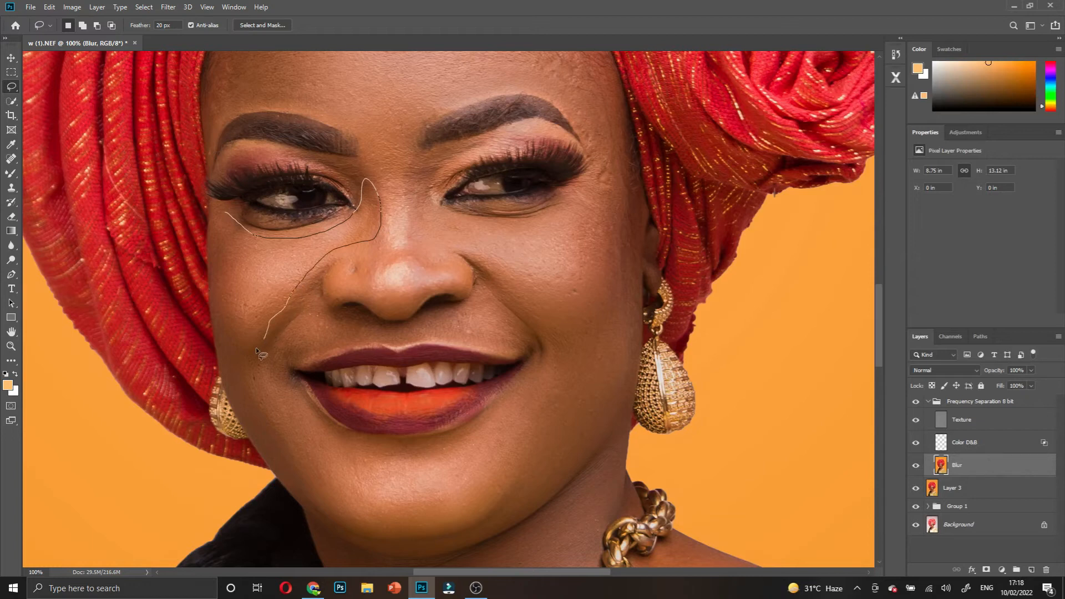
- Gaussian-blur the left cheek areas below the eye, then deselect
{"action": "left_click_drag", "start_coordinate": [232, 334], "coordinate": [224, 213]}
{"action": "right_click", "coordinate": [246, 255]}
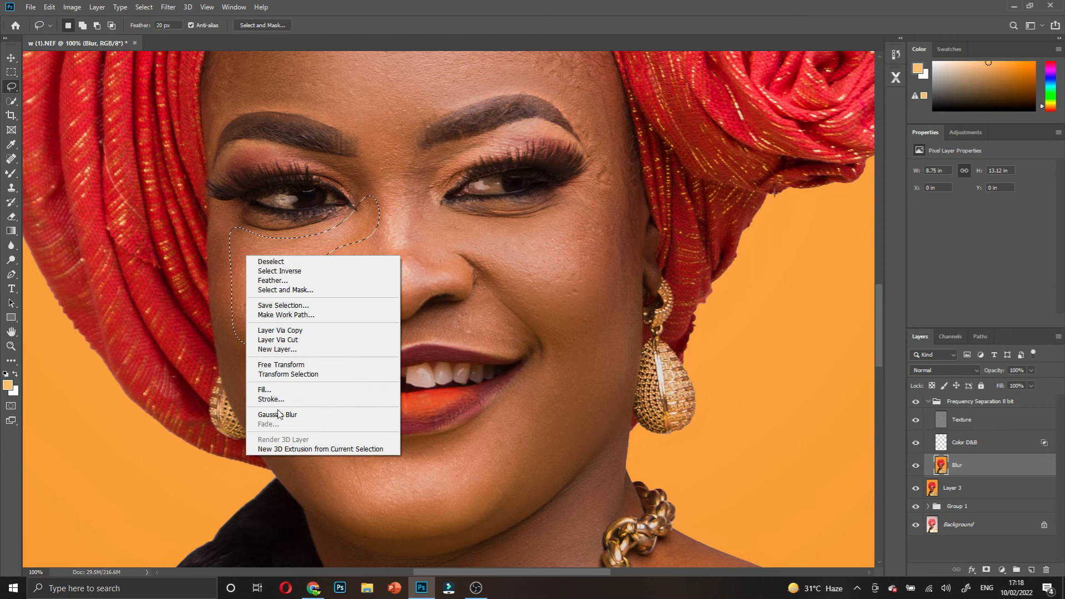
{"action": "left_click", "coordinate": [279, 415]}
{"action": "mouse_move", "coordinate": [238, 361]}
{"action": "left_mouse_down"}
{"action": "mouse_move", "coordinate": [314, 470]}
{"action": "mouse_move", "coordinate": [301, 491]}
{"action": "mouse_move", "coordinate": [239, 361]}
{"action": "left_mouse_up"}
{"action": "right_click", "coordinate": [259, 393]}
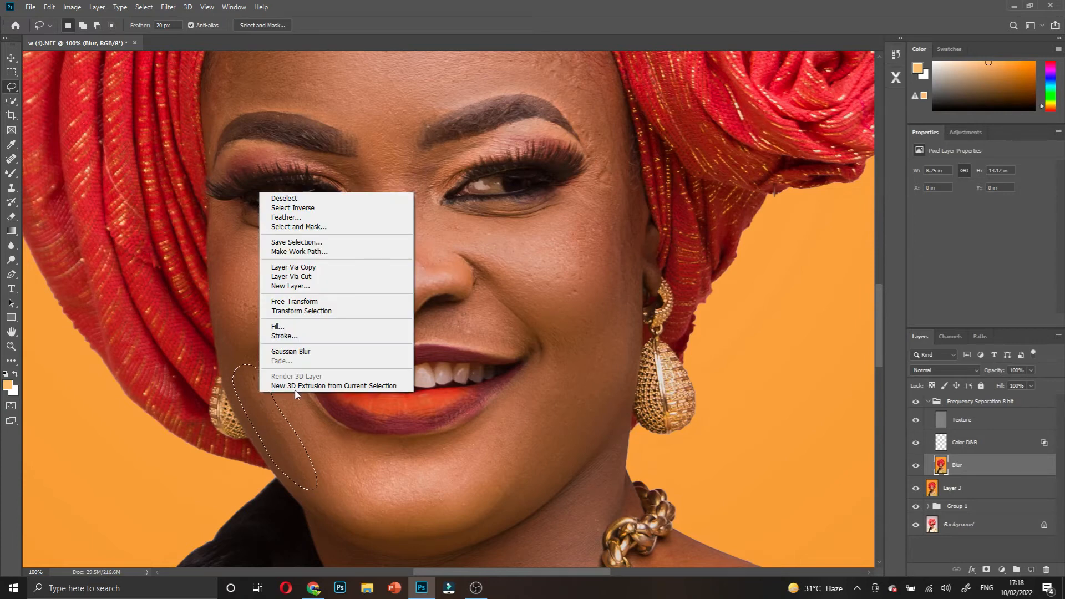
{"action": "left_click", "coordinate": [300, 352]}
{"action": "key", "text": "ctrl+d"}
{"action": "scroll", "coordinate": [445, 477], "scroll_direction": "down", "scroll_amount": 11}
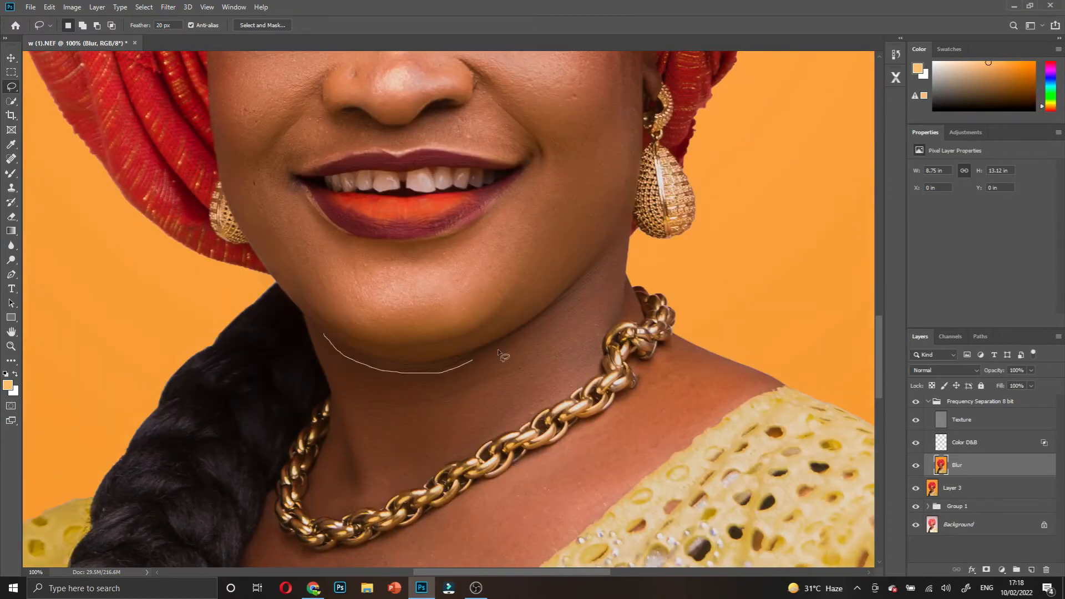
- Lasso and Gaussian-blur the skin under the chin and a small neck patch
{"action": "mouse_move", "coordinate": [605, 317]}
{"action": "left_mouse_down"}
{"action": "mouse_move", "coordinate": [572, 370]}
{"action": "mouse_move", "coordinate": [518, 412]}
{"action": "left_mouse_up"}
{"action": "left_click_drag", "start_coordinate": [350, 383], "coordinate": [334, 358]}
{"action": "right_click", "coordinate": [391, 404]}
{"action": "left_click", "coordinate": [449, 363]}
{"action": "left_click", "coordinate": [509, 220]}
{"action": "left_click_drag", "start_coordinate": [326, 460], "coordinate": [339, 436]}
{"action": "right_click", "coordinate": [334, 462]}
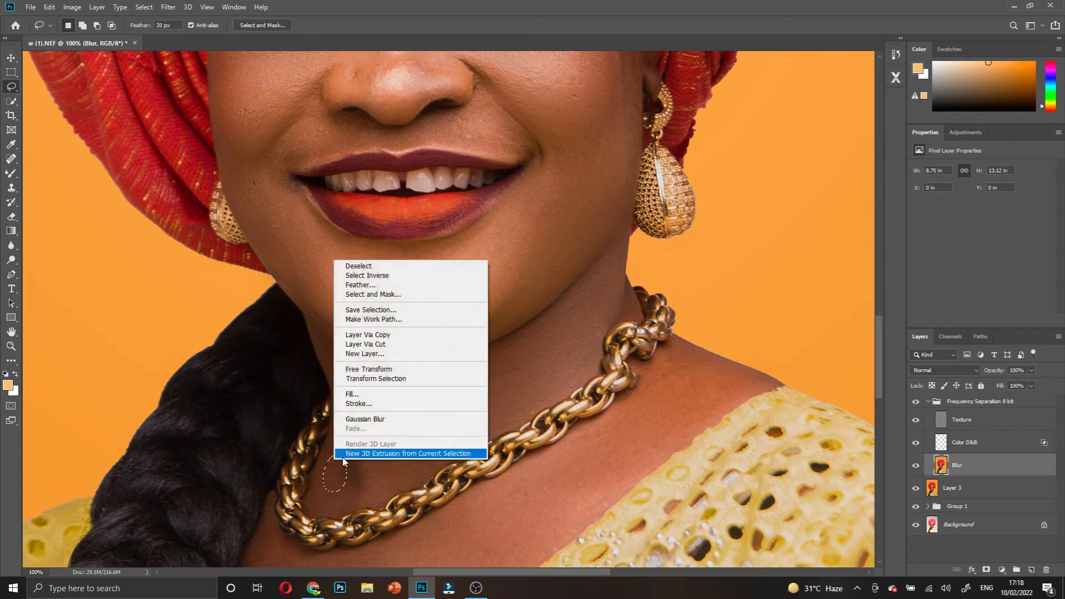
{"action": "left_click", "coordinate": [361, 420]}
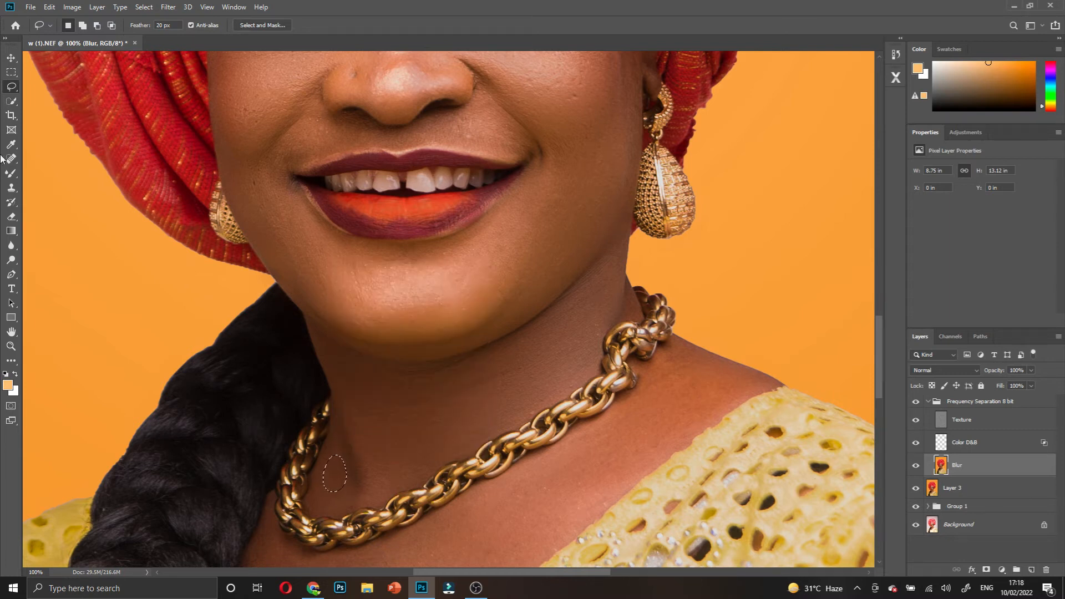
- Lasso and Gaussian-blur the upper chest skin below the necklace, then zoom out to 50%
{"action": "scroll", "coordinate": [519, 258], "scroll_direction": "down", "scroll_amount": 1}
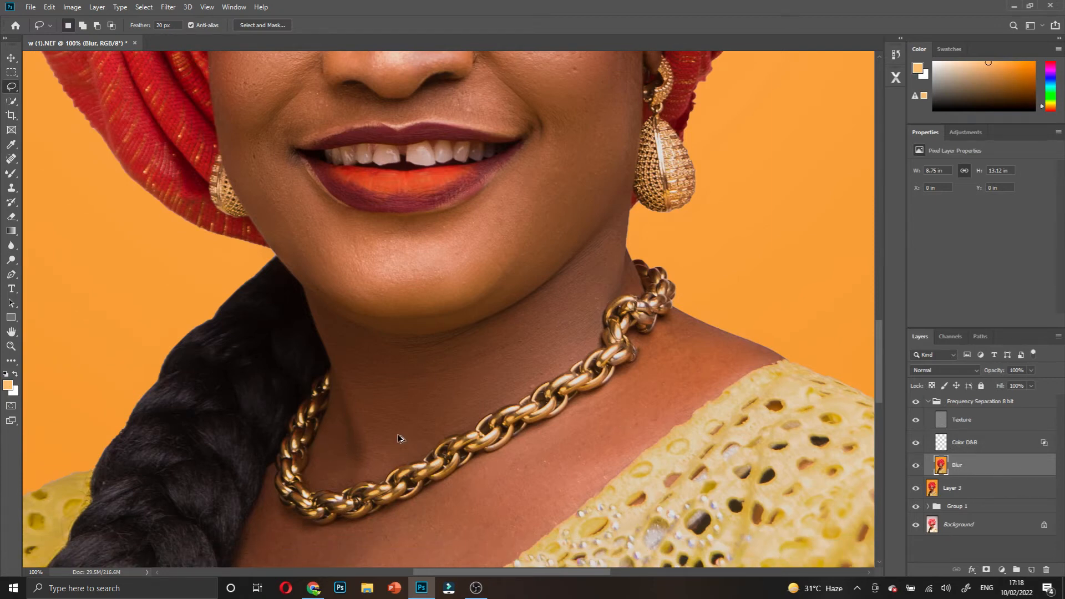
{"action": "scroll", "coordinate": [404, 440], "scroll_direction": "down", "scroll_amount": 5}
{"action": "scroll", "coordinate": [377, 450], "scroll_direction": "down", "scroll_amount": 5}
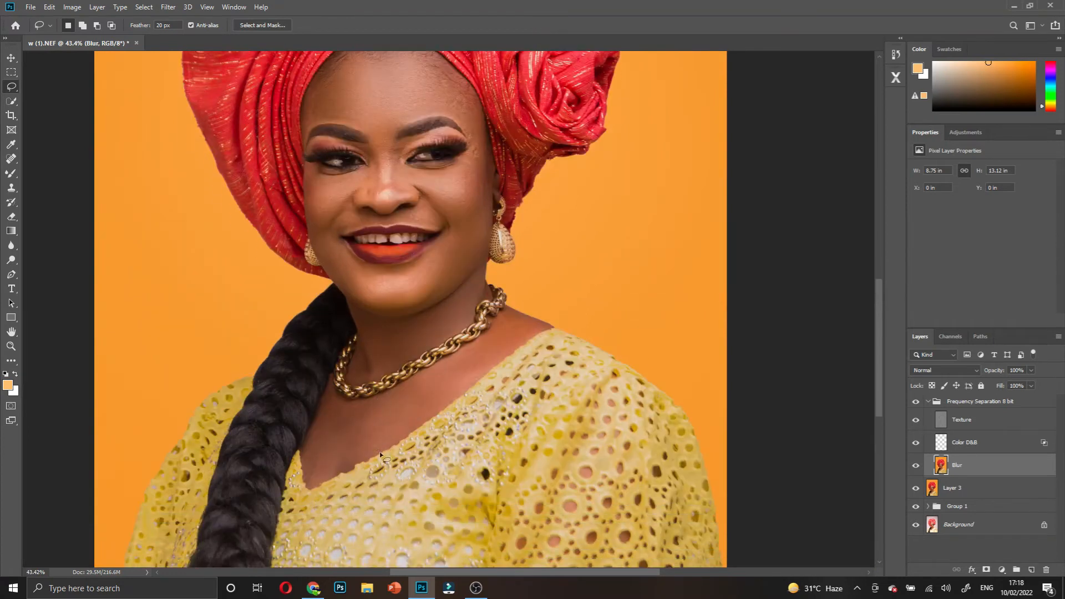
{"action": "scroll", "coordinate": [355, 426], "scroll_direction": "up", "scroll_amount": 1}
{"action": "scroll", "coordinate": [355, 425], "scroll_direction": "up", "scroll_amount": 1}
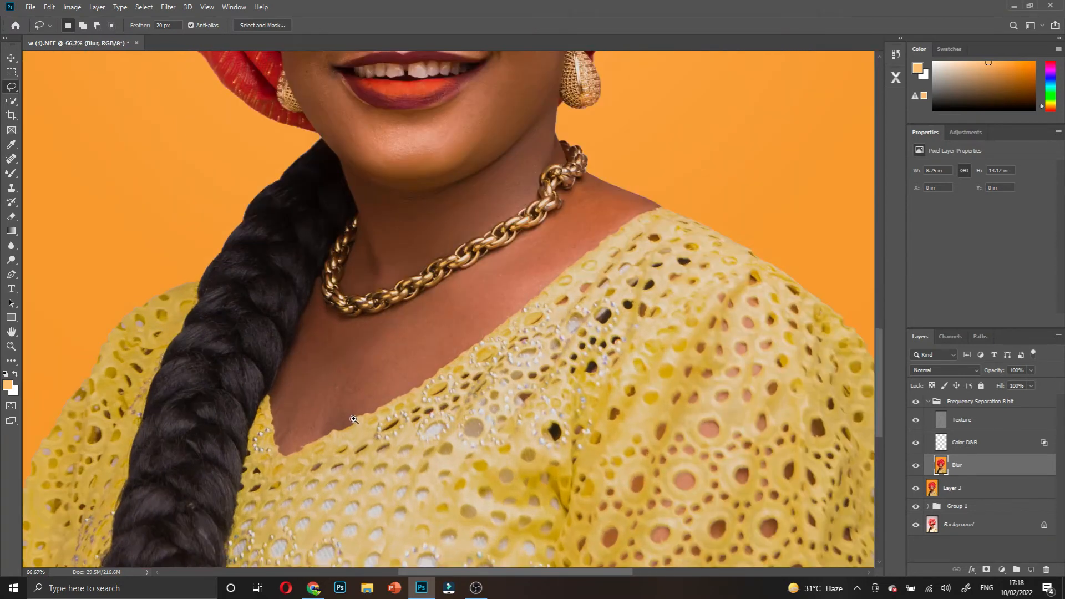
{"action": "scroll", "coordinate": [354, 420], "scroll_direction": "up", "scroll_amount": 1}
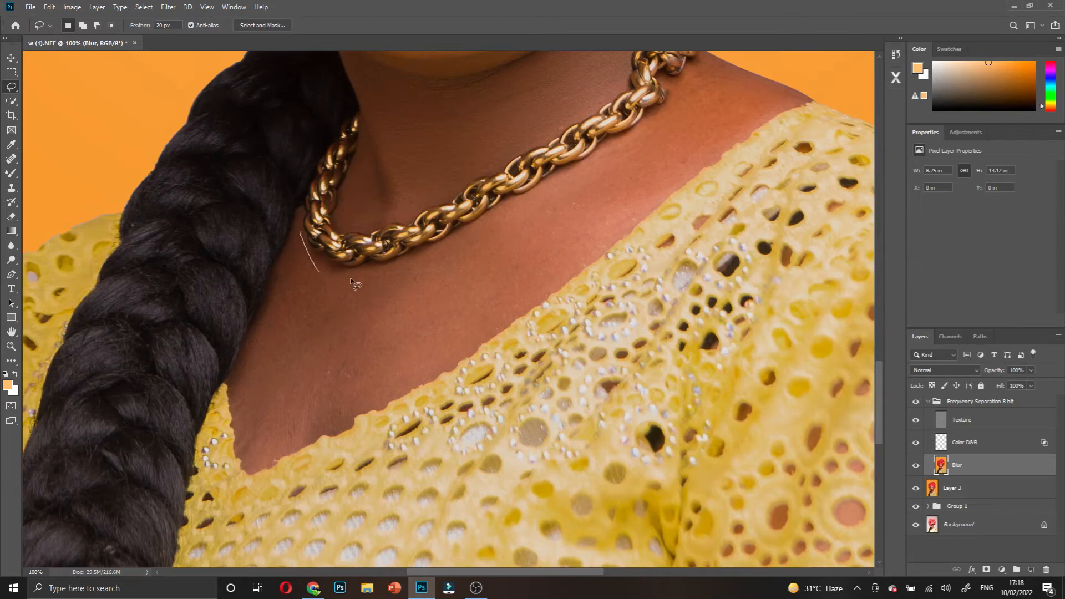
{"action": "mouse_move", "coordinate": [484, 232]}
{"action": "left_mouse_down"}
{"action": "mouse_move", "coordinate": [691, 82]}
{"action": "mouse_move", "coordinate": [727, 75]}
{"action": "mouse_move", "coordinate": [699, 155]}
{"action": "left_mouse_up"}
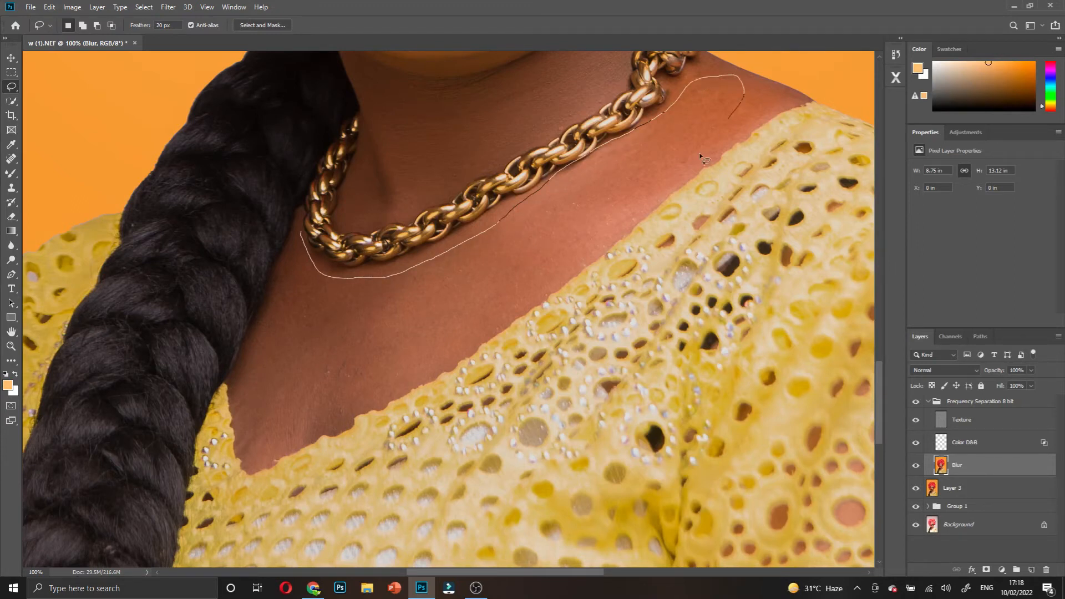
{"action": "mouse_move", "coordinate": [339, 410]}
{"action": "left_mouse_down"}
{"action": "mouse_move", "coordinate": [271, 439]}
{"action": "mouse_move", "coordinate": [255, 397]}
{"action": "mouse_move", "coordinate": [300, 260]}
{"action": "left_mouse_up"}
{"action": "right_click", "coordinate": [578, 251]}
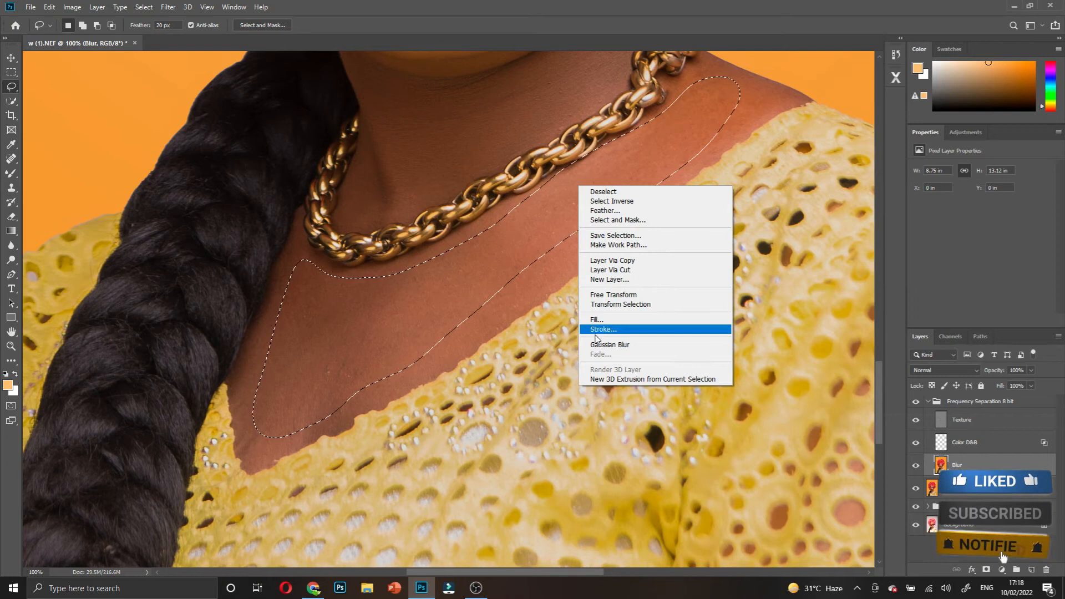
{"action": "left_click", "coordinate": [609, 344]}
{"action": "left_click", "coordinate": [466, 236]}
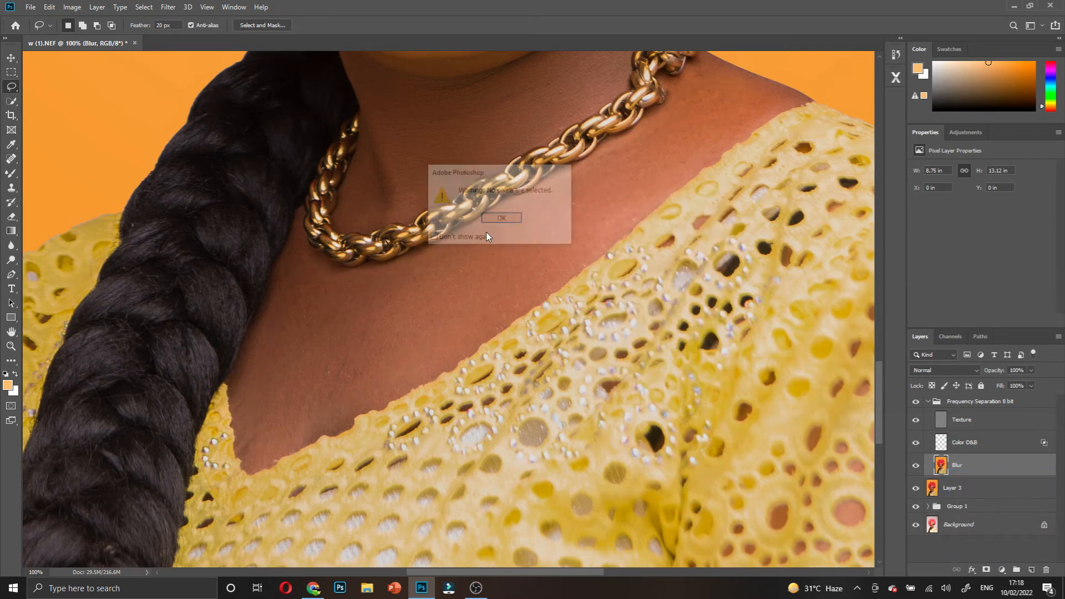
{"action": "left_click", "coordinate": [502, 219]}
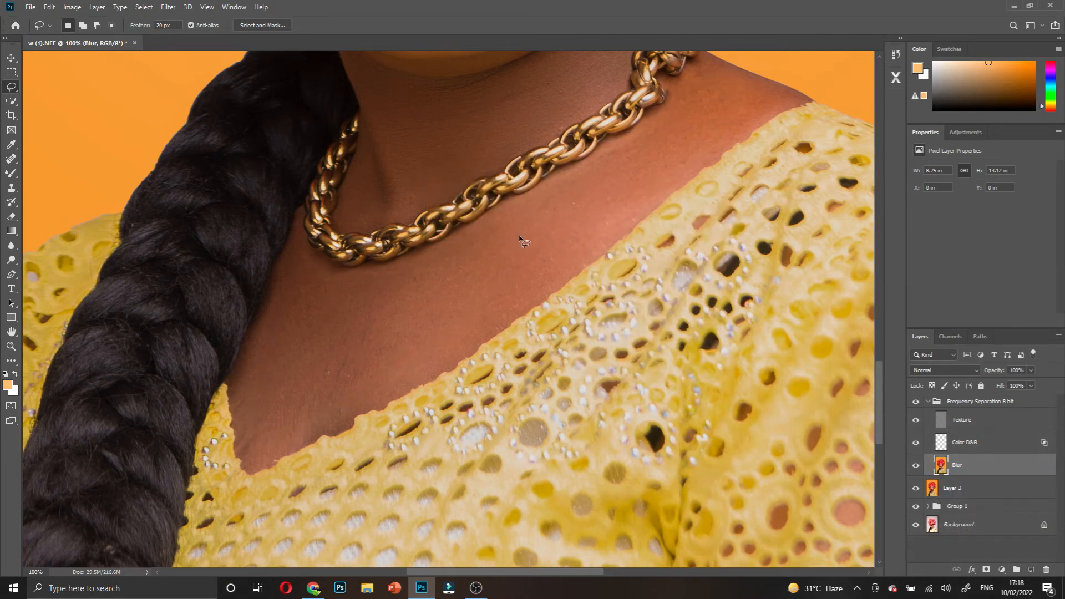
{"action": "left_click", "coordinate": [492, 204], "text": "alt"}
{"action": "scroll", "coordinate": [501, 226], "scroll_direction": "up", "scroll_amount": 5}
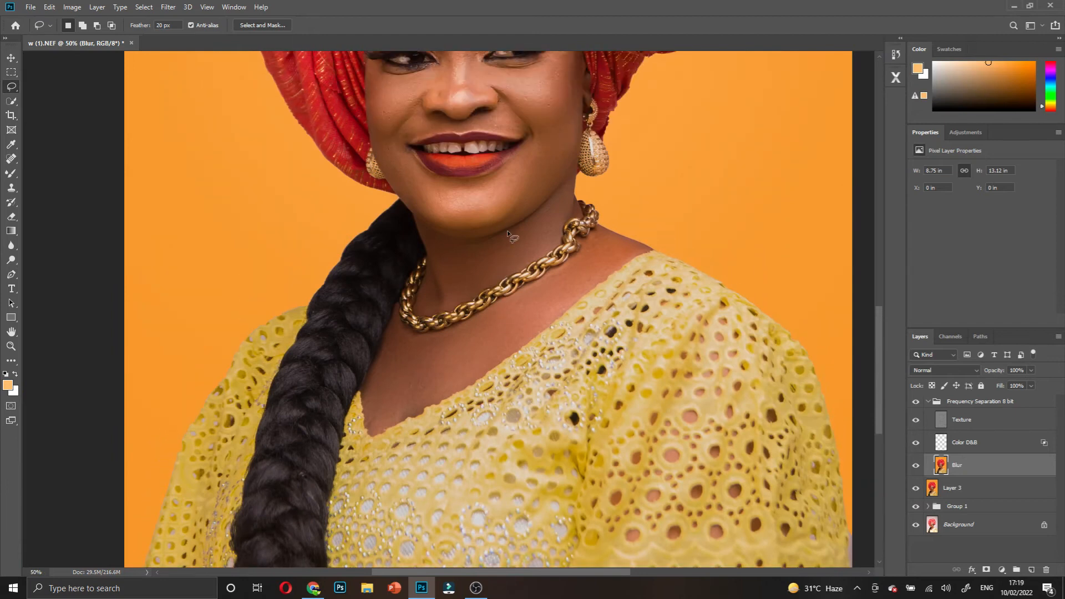
- Select the Texture layer, then make the Blur layer active again
{"action": "scroll", "coordinate": [511, 233], "scroll_direction": "up", "scroll_amount": 4}
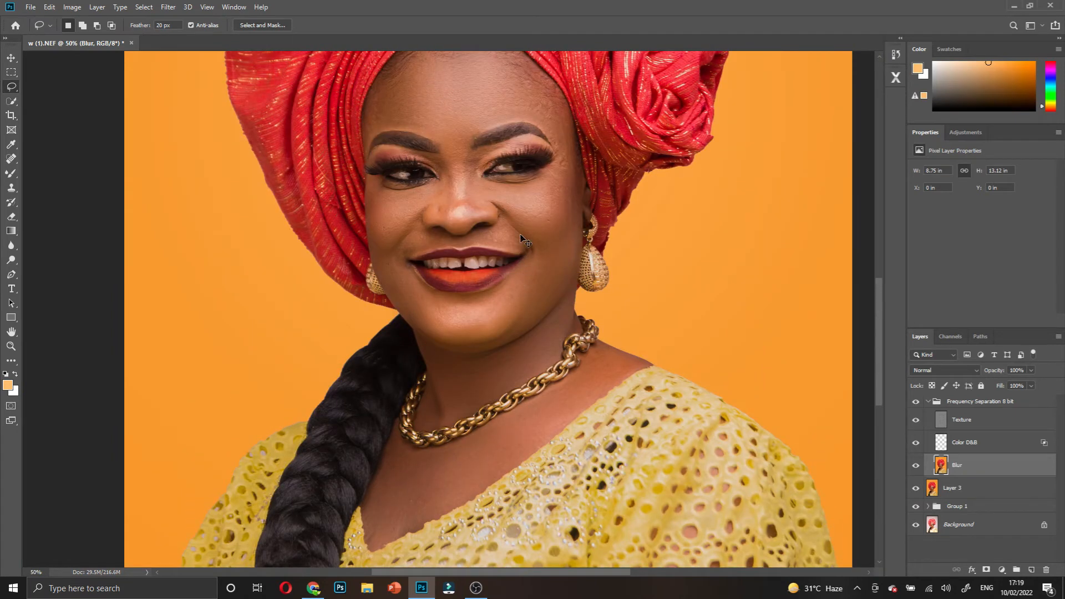
{"action": "left_click", "coordinate": [502, 253], "text": "ctrl"}
{"action": "scroll", "coordinate": [507, 269], "scroll_direction": "down", "scroll_amount": 5}
{"action": "scroll", "coordinate": [526, 292], "scroll_direction": "up", "scroll_amount": 6}
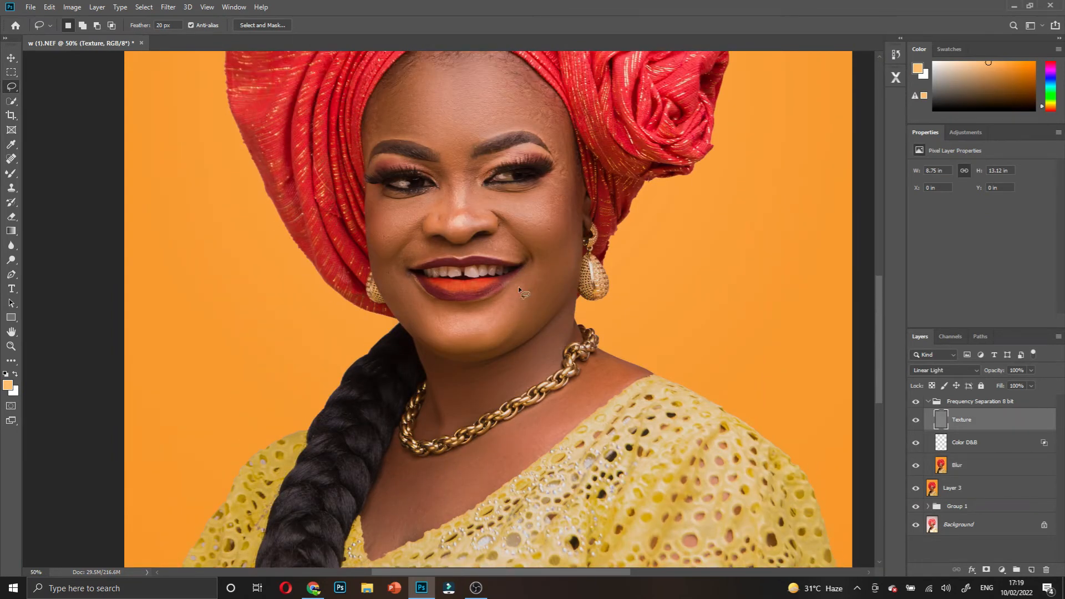
{"action": "scroll", "coordinate": [518, 286], "scroll_direction": "up", "scroll_amount": 2}
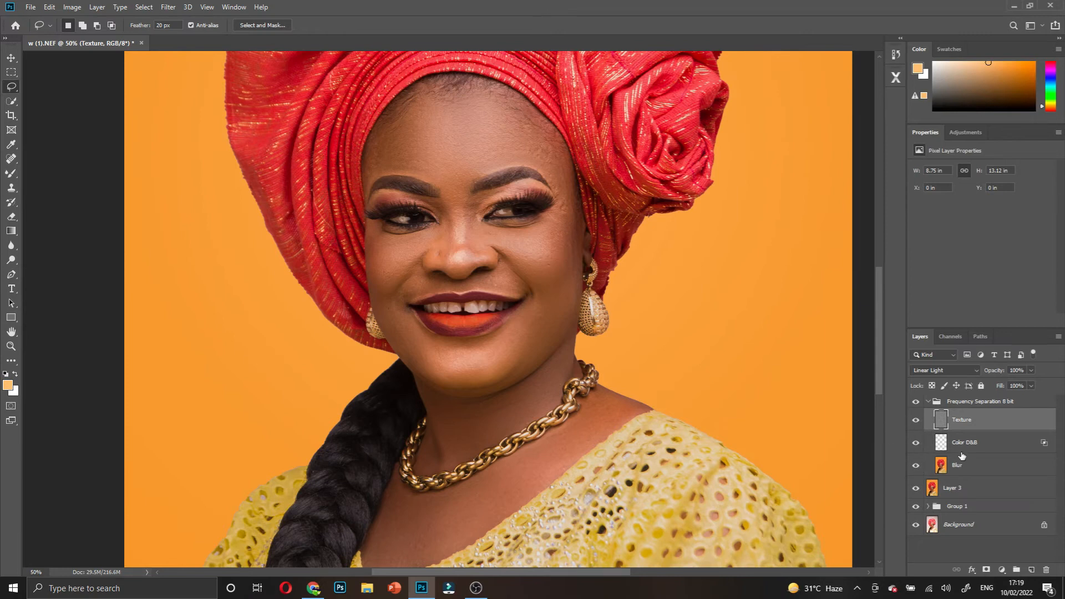
{"action": "left_click", "coordinate": [947, 466]}
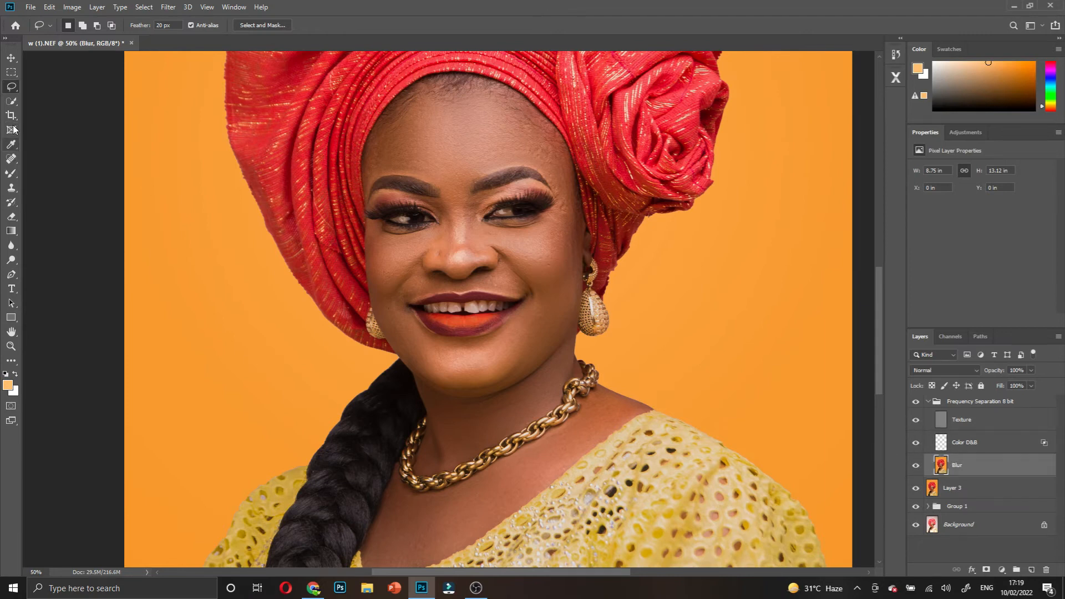
- Switch to the Mixer Brush and reduce its size to 70 while inspecting the eyes and nose
{"action": "left_click", "coordinate": [11, 174]}
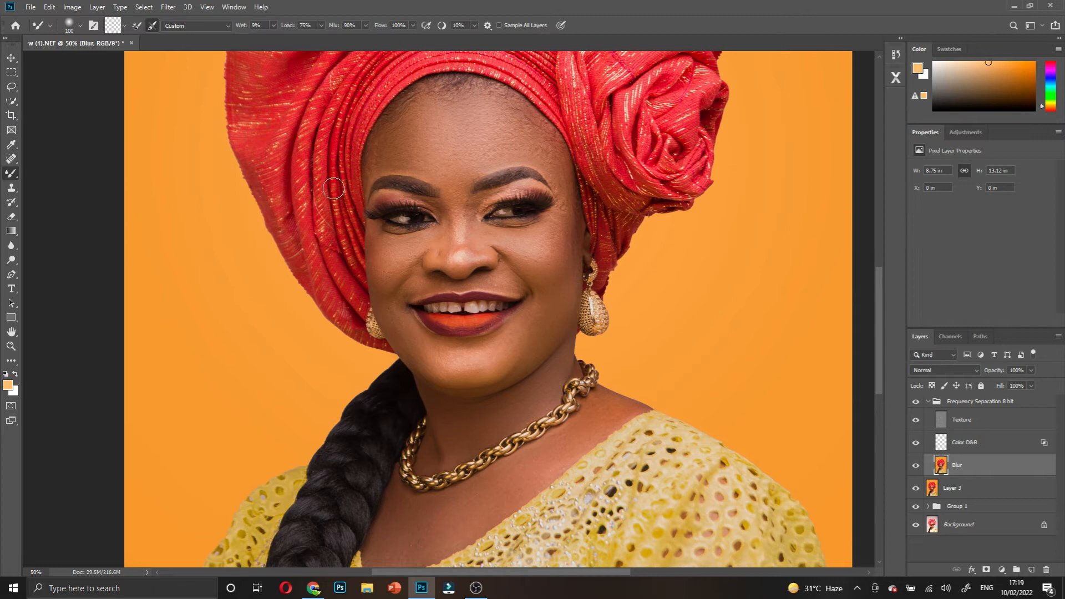
{"action": "left_click", "coordinate": [459, 214], "text": "ctrl"}
{"action": "left_click", "coordinate": [475, 206], "text": "ctrl"}
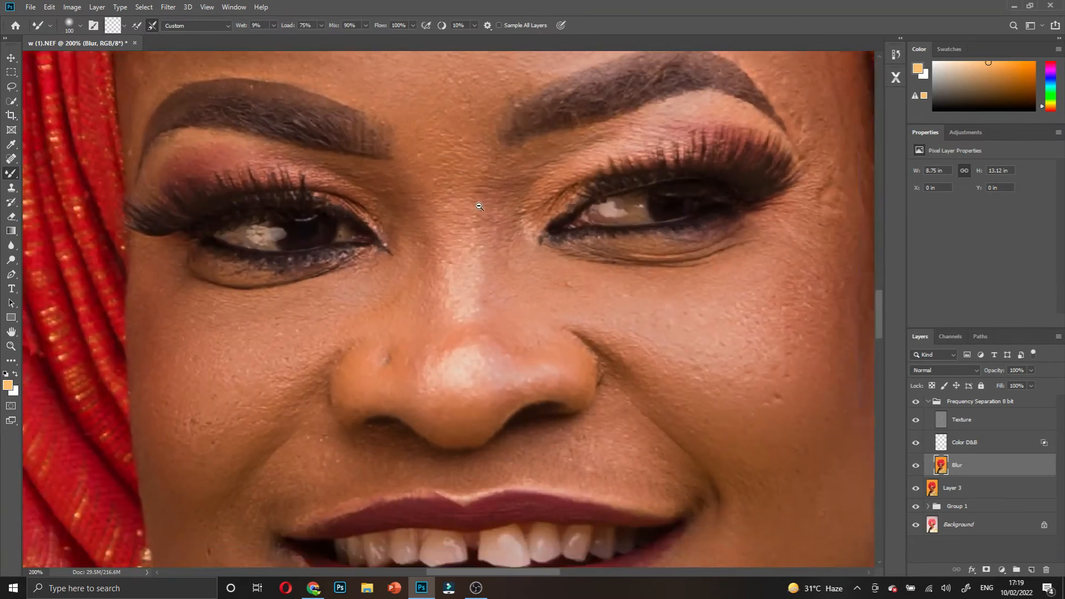
{"action": "left_click", "coordinate": [480, 206], "text": "alt"}
{"action": "left_click", "coordinate": [479, 206], "text": "alt"}
{"action": "key", "text": "bracketleft"}
{"action": "key", "text": "bracketleft"}
{"action": "key", "text": "bracketleft"}
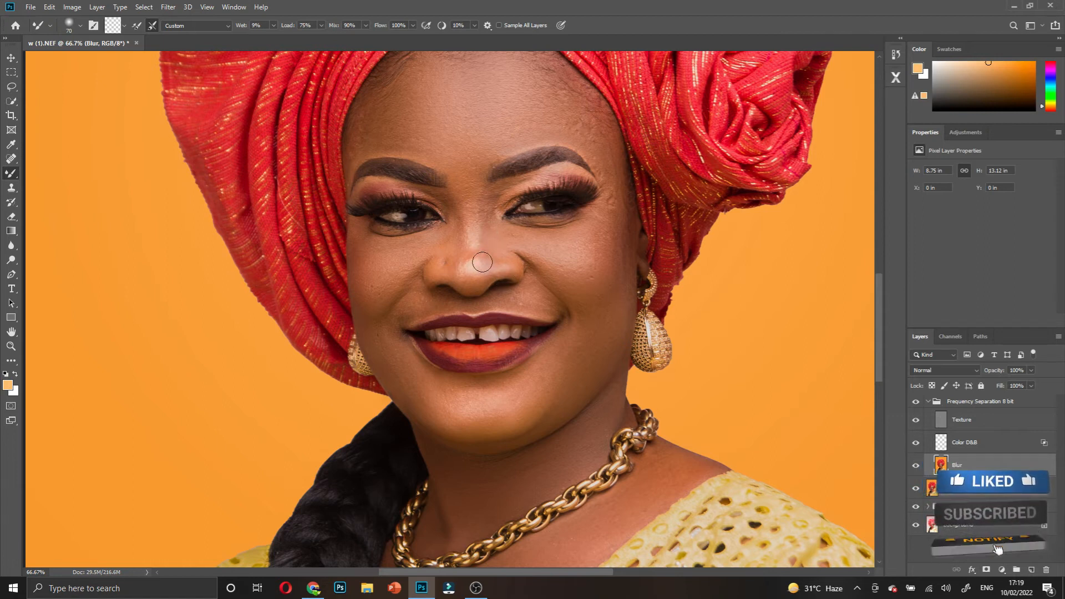
- Toggle the Frequency Separation 8 bit group off and on twice to compare before and after
{"action": "left_click", "coordinate": [916, 402]}
{"action": "left_click", "coordinate": [916, 402]}
{"action": "left_click", "coordinate": [917, 403]}
{"action": "left_click", "coordinate": [917, 404]}
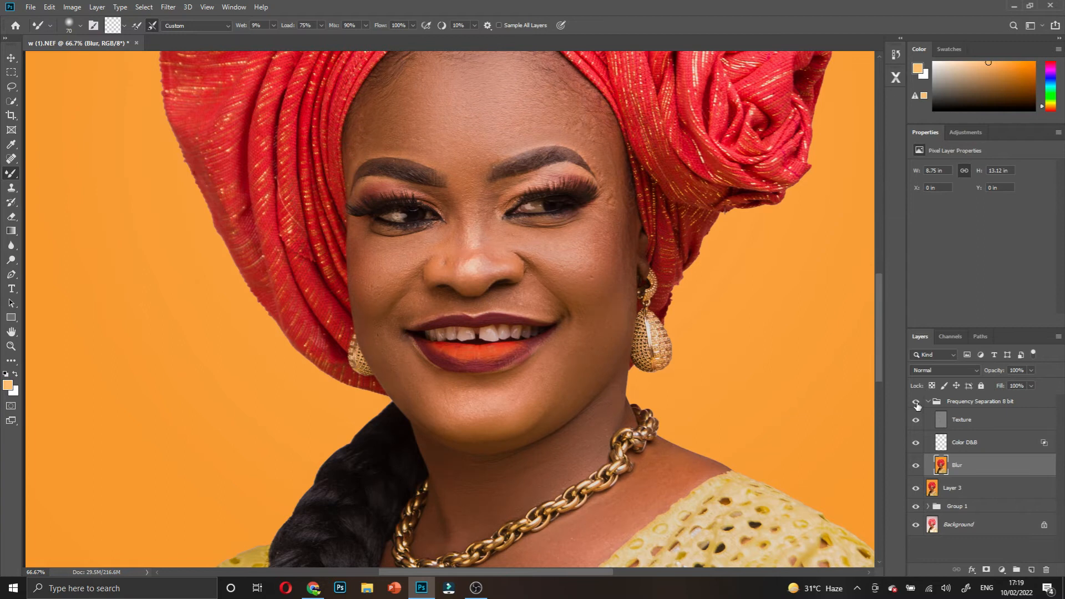
{"action": "scroll", "coordinate": [564, 283], "scroll_direction": "down", "scroll_amount": 2}
- Collapse the Frequency Separation 8 bit group, then hide and reshow it once more
{"action": "left_click", "coordinate": [532, 322], "text": "ctrl"}
{"action": "scroll", "coordinate": [530, 324], "scroll_direction": "down", "scroll_amount": 3}
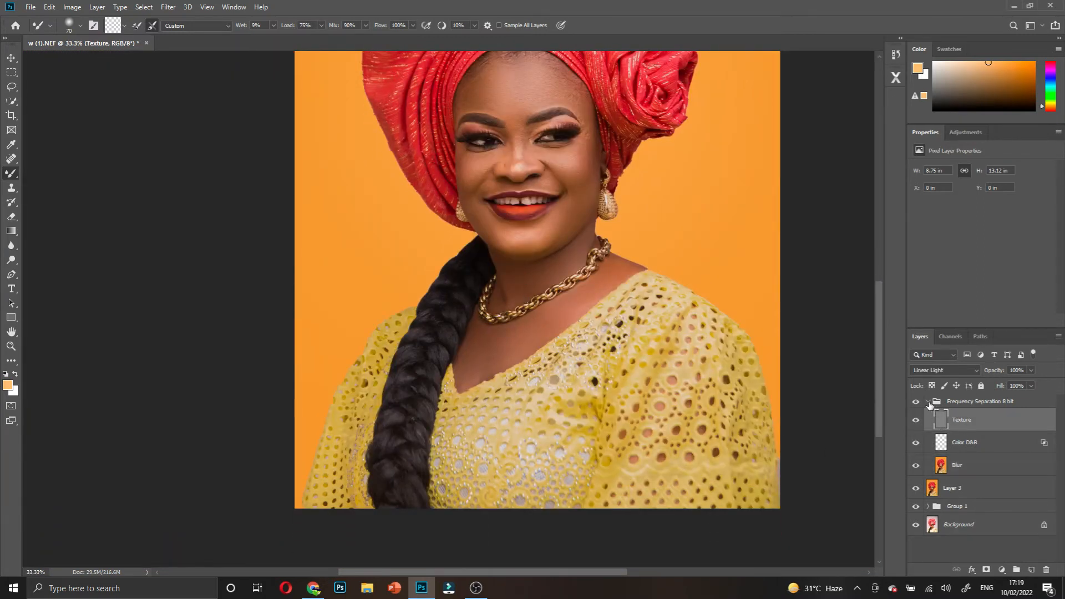
{"action": "left_click", "coordinate": [929, 403]}
{"action": "left_click", "coordinate": [920, 404]}
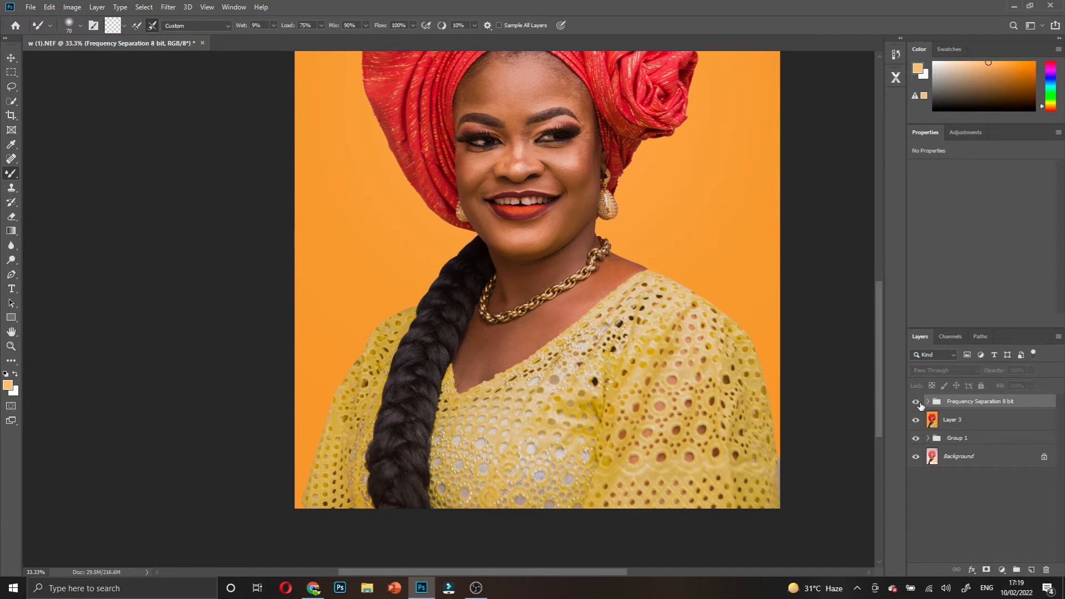
{"action": "left_click", "coordinate": [919, 405]}
{"action": "scroll", "coordinate": [539, 315], "scroll_direction": "up", "scroll_amount": 3}
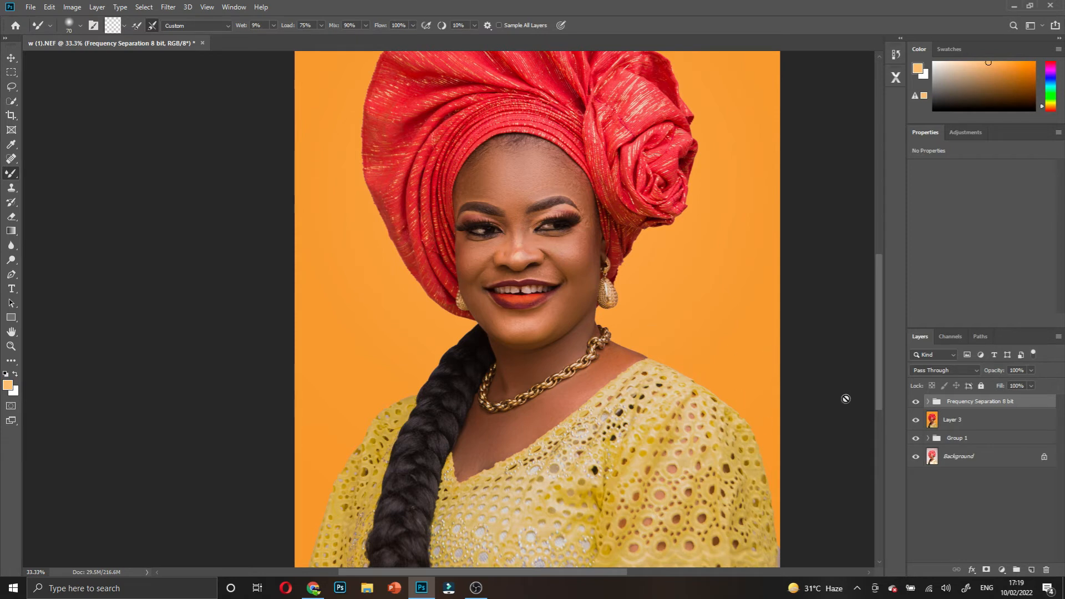
{"action": "scroll", "coordinate": [562, 352], "scroll_direction": "up", "scroll_amount": 3}
{"action": "scroll", "coordinate": [537, 327], "scroll_direction": "down", "scroll_amount": 1}
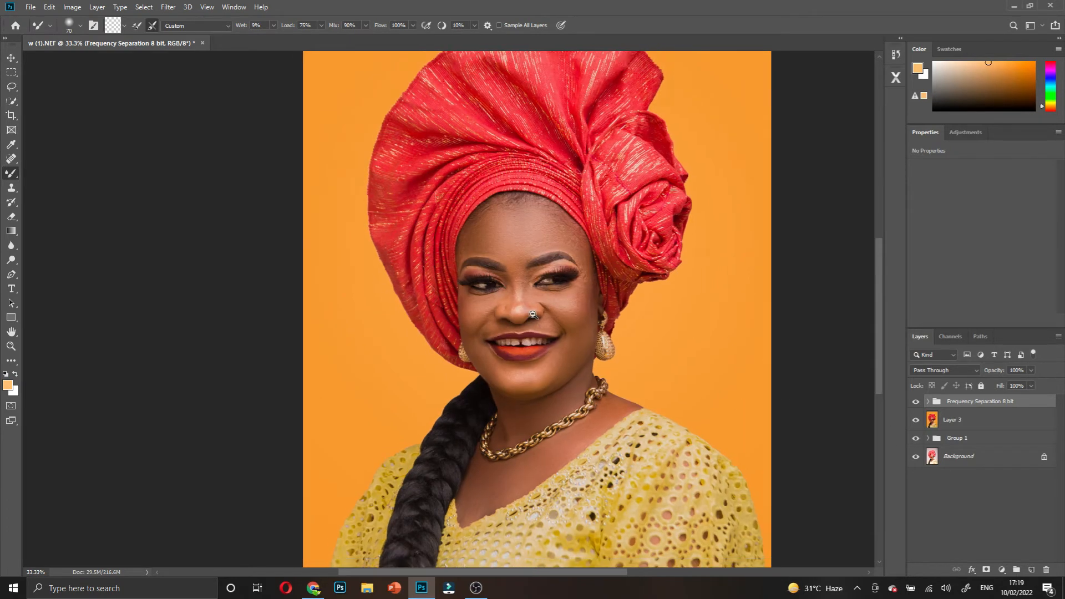
{"action": "scroll", "coordinate": [538, 327], "scroll_direction": "down", "scroll_amount": 3}
{"action": "scroll", "coordinate": [539, 328], "scroll_direction": "up", "scroll_amount": 1}
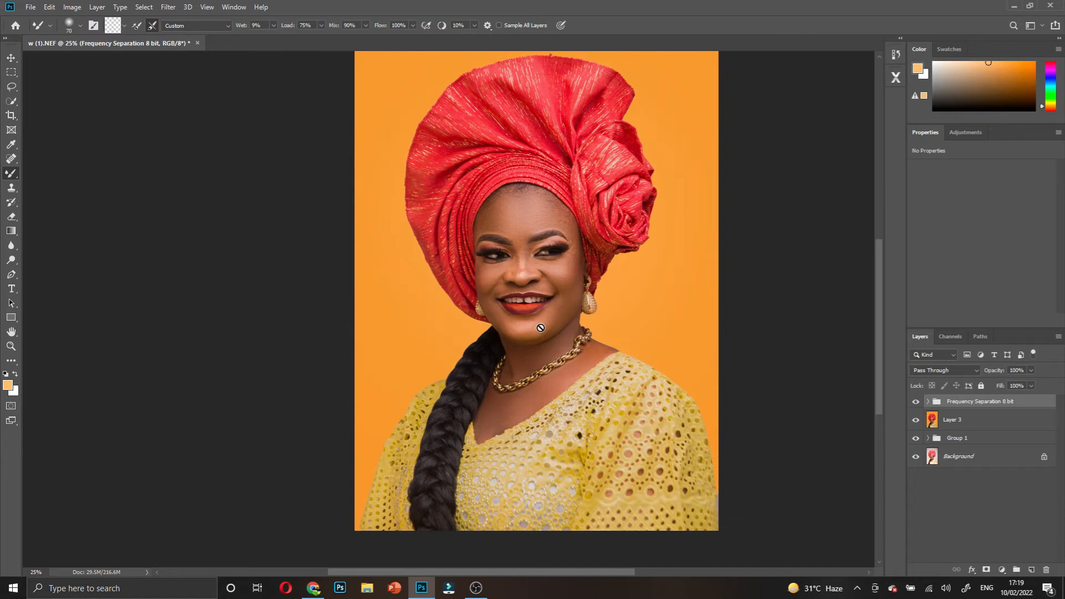
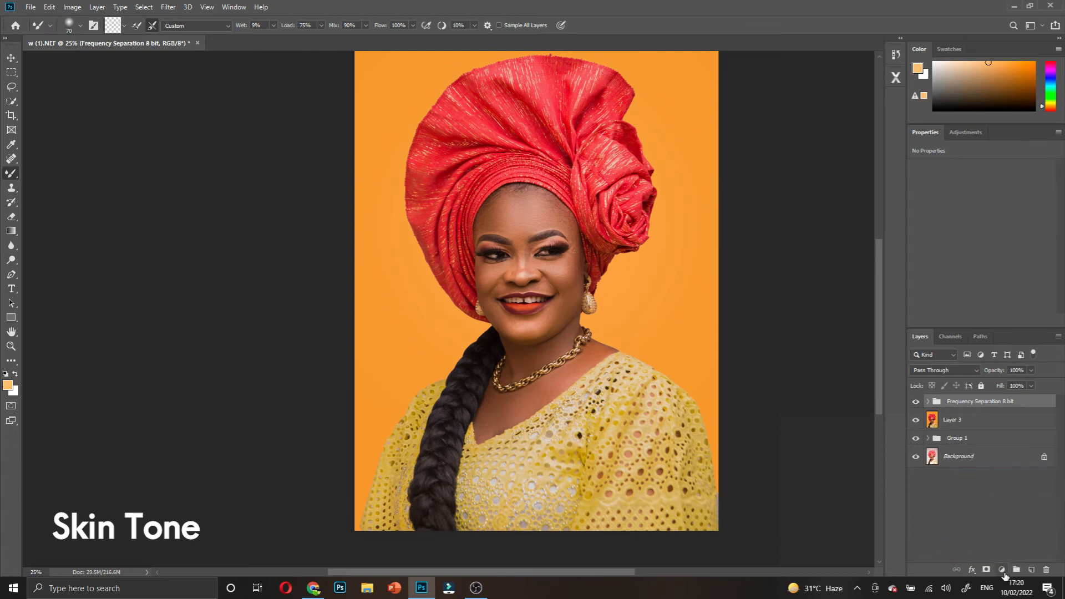
- Add a peach Solid Color fill layer and invert its mask to black so it is hidden
{"action": "left_click", "coordinate": [1002, 571]}
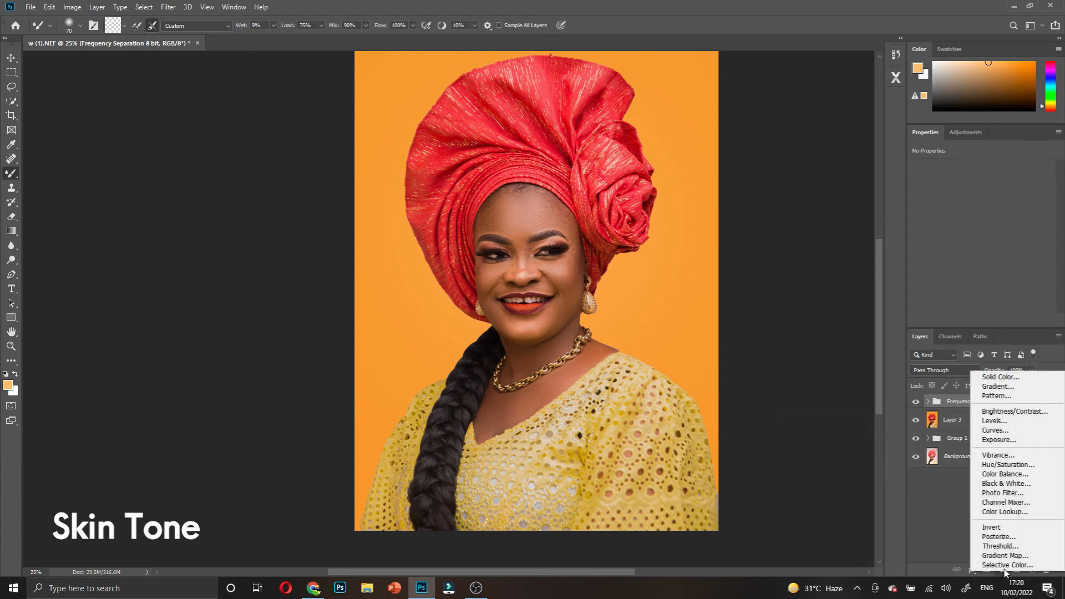
{"action": "left_click", "coordinate": [996, 378]}
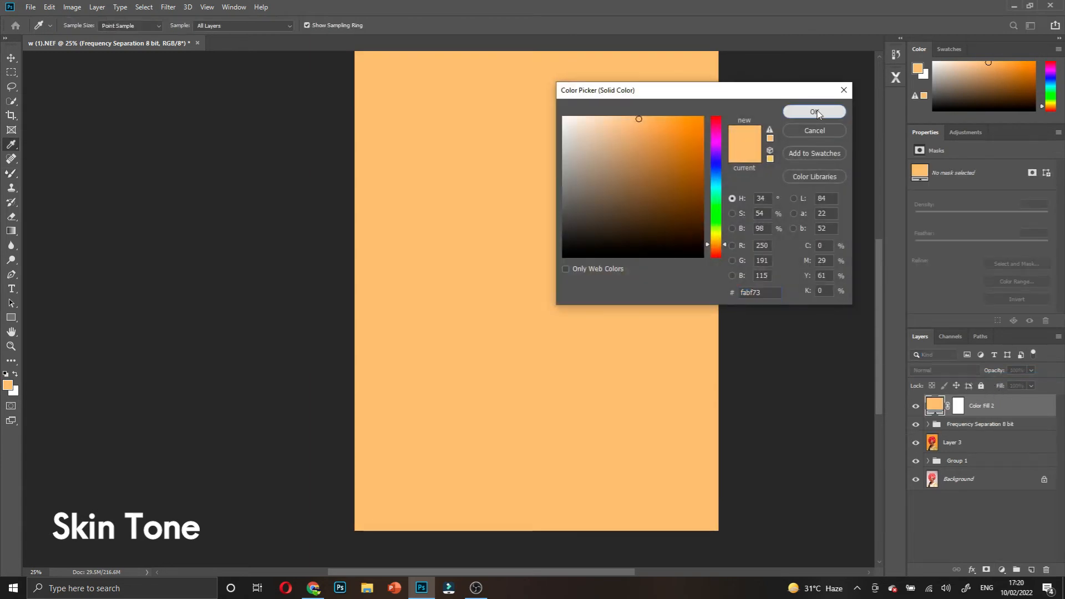
{"action": "left_click", "coordinate": [814, 112]}
{"action": "key", "text": "b"}
{"action": "left_click", "coordinate": [960, 405]}
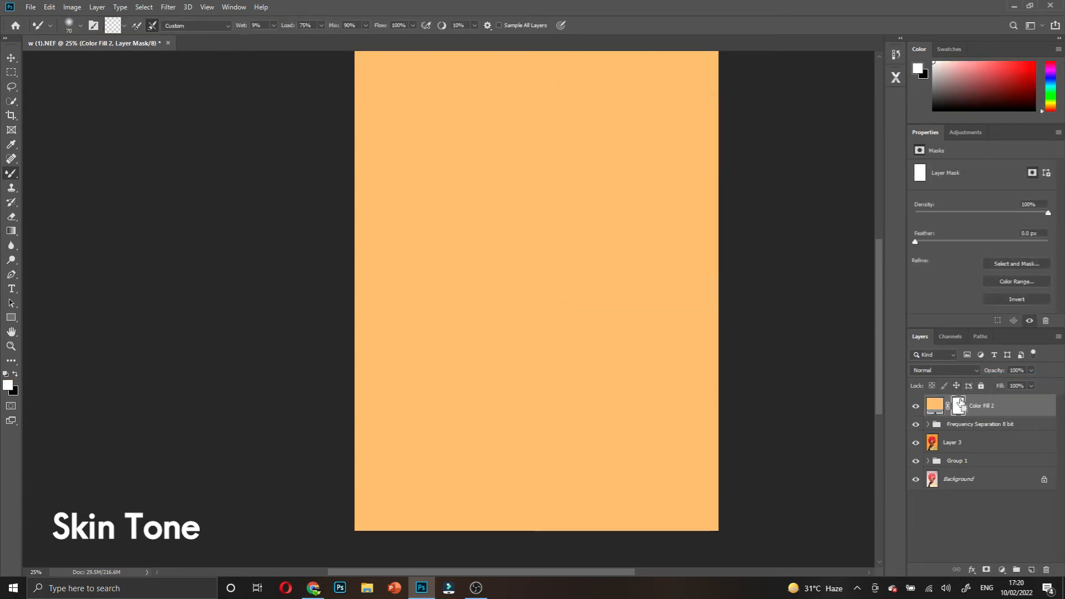
{"action": "key", "text": "ctrl+i"}
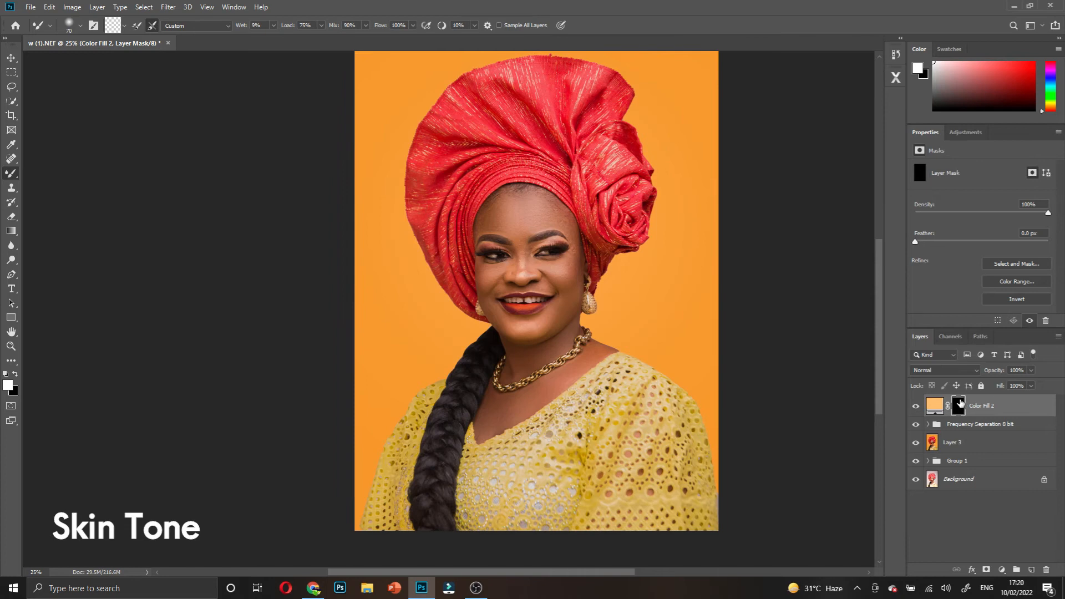
- Rename the Color Fill 2 layer to SKIN COLOR
{"action": "double_click", "coordinate": [980, 406]}
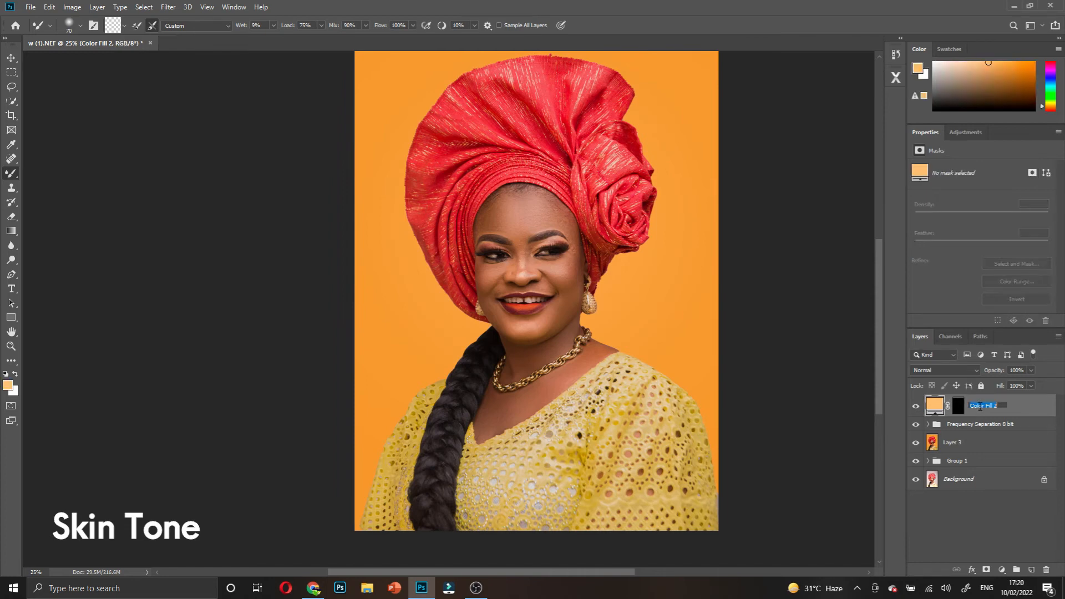
{"action": "type", "text": "sk"}
{"action": "left_click", "coordinate": [1011, 403]}
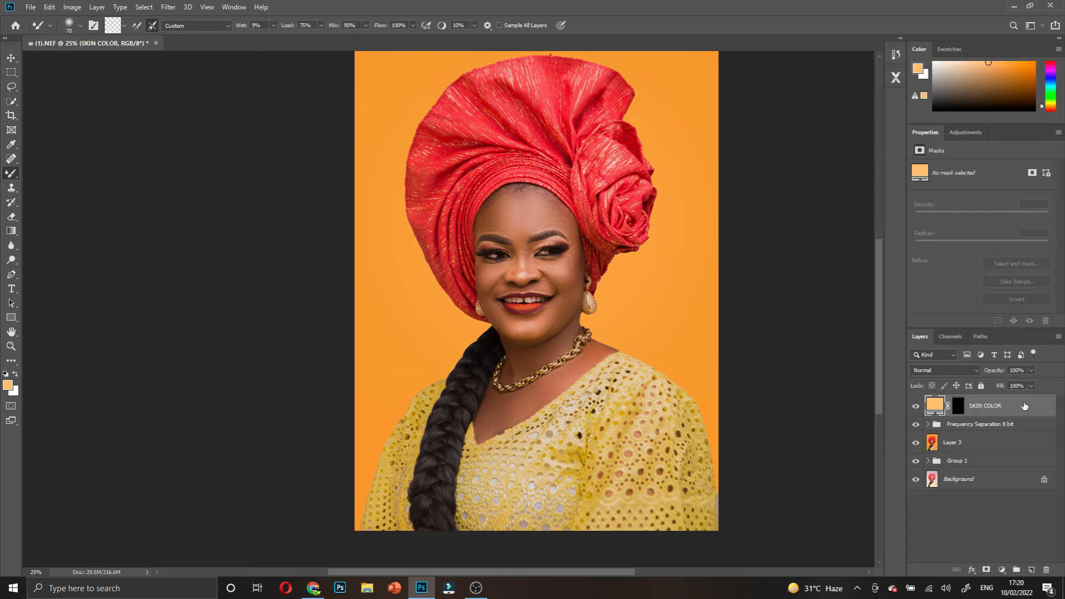
- Change the SKIN COLOR fill to skin tone d09d84, sampled from her cheek
{"action": "double_click", "coordinate": [935, 407]}
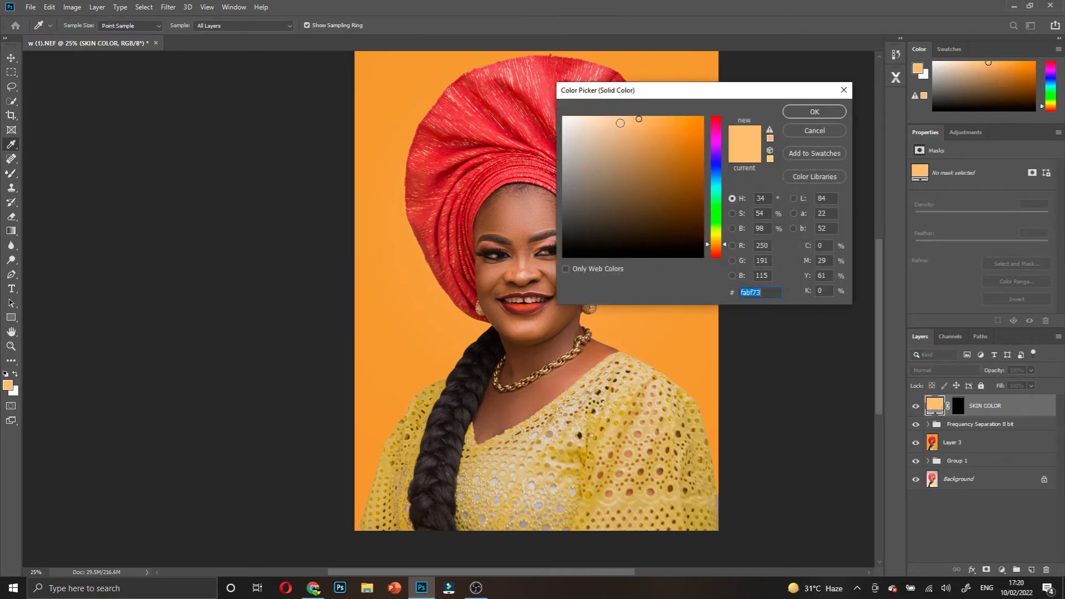
{"action": "left_click_drag", "start_coordinate": [648, 96], "coordinate": [825, 110]}
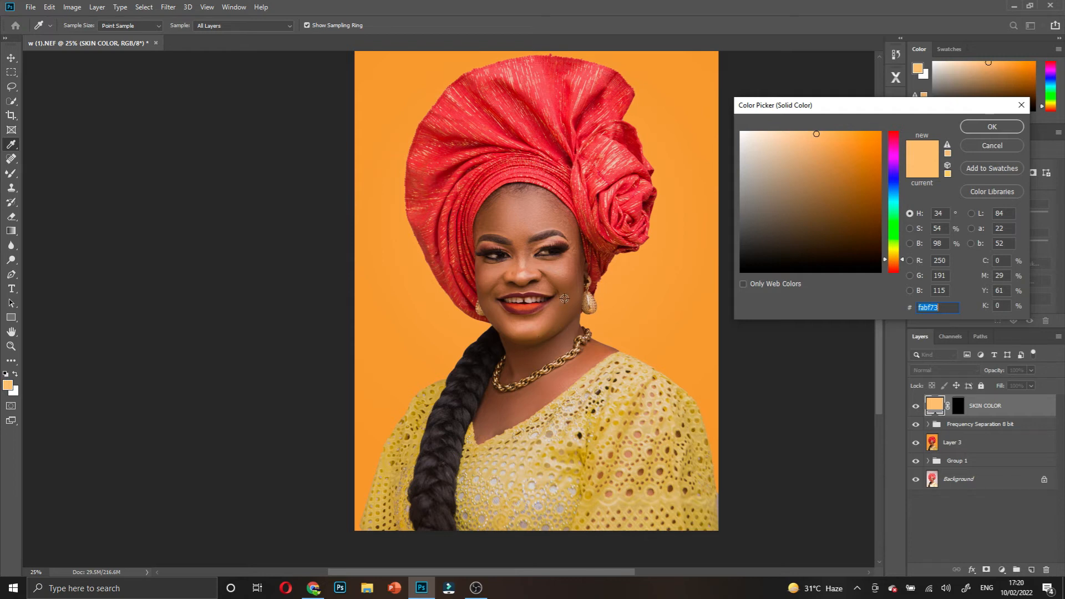
{"action": "left_click", "coordinate": [522, 233]}
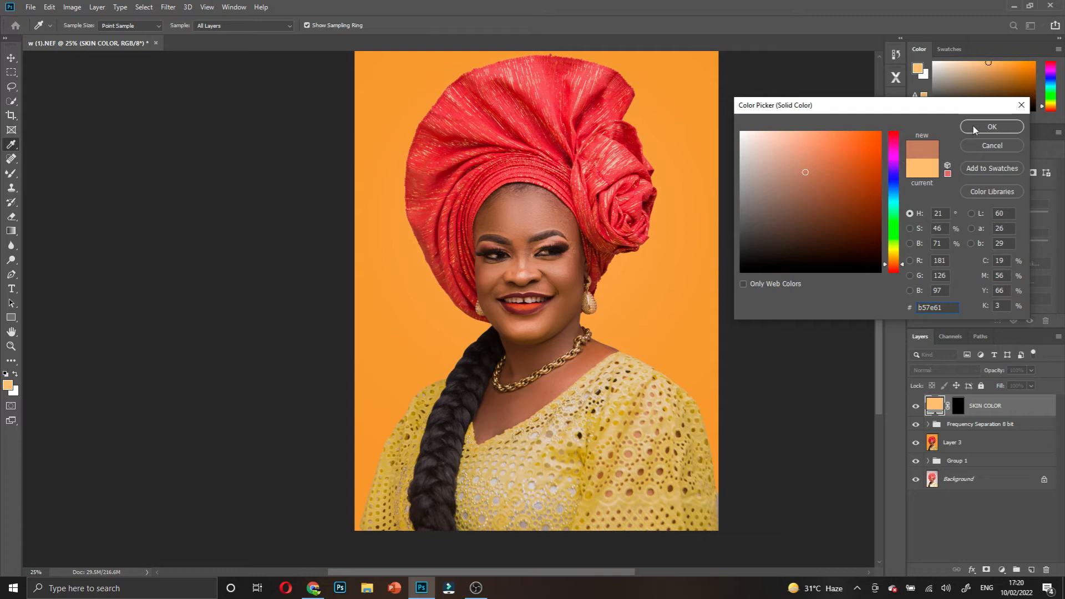
{"action": "left_click", "coordinate": [562, 271]}
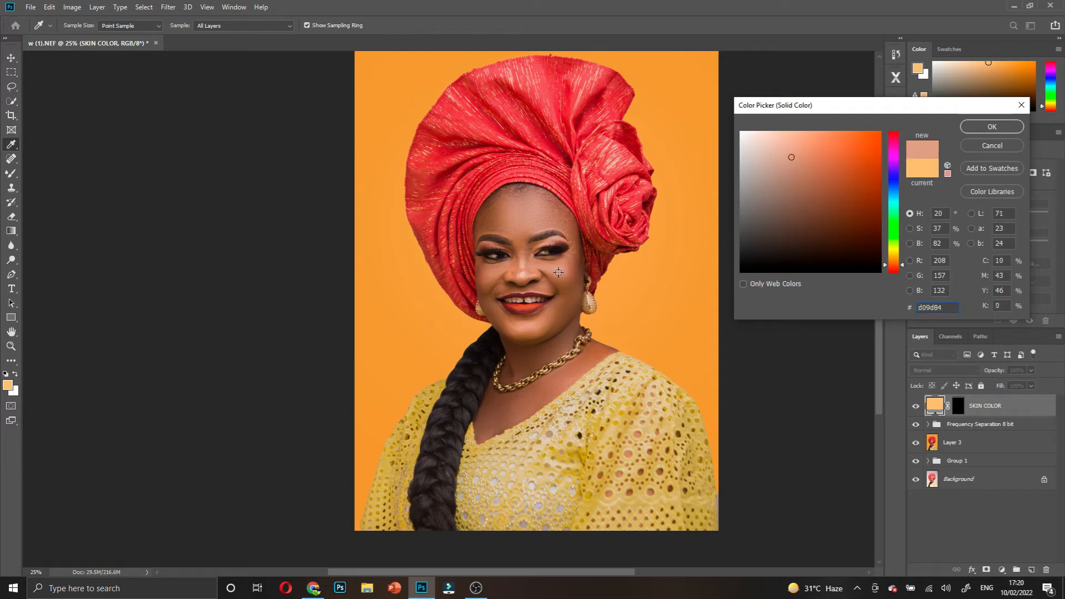
{"action": "left_click", "coordinate": [968, 127]}
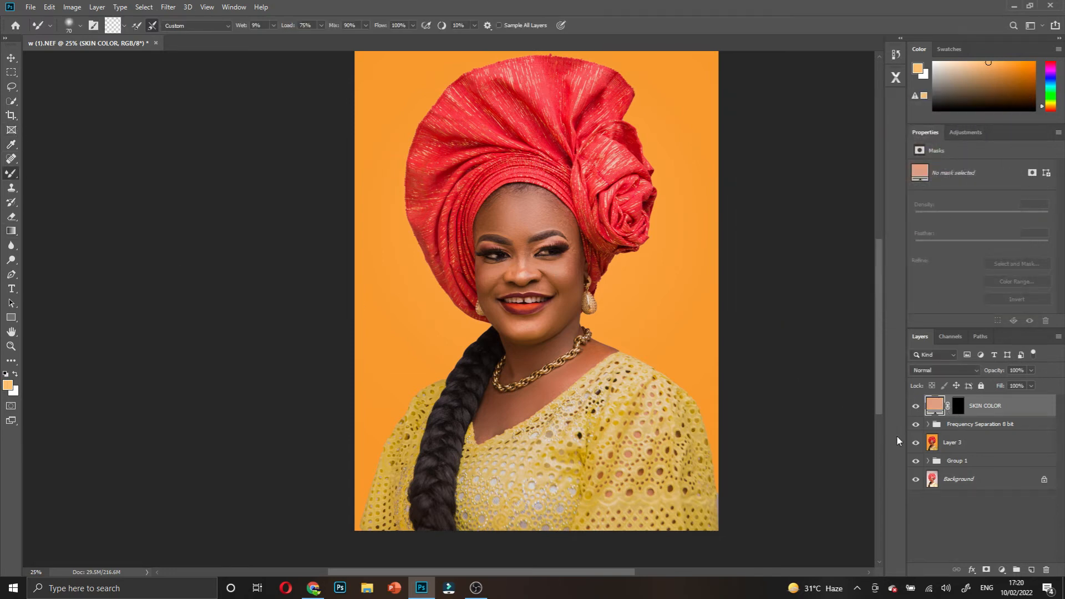
- Set the SKIN COLOR layer's blend mode to Soft Light and select its mask
{"action": "left_click", "coordinate": [950, 371]}
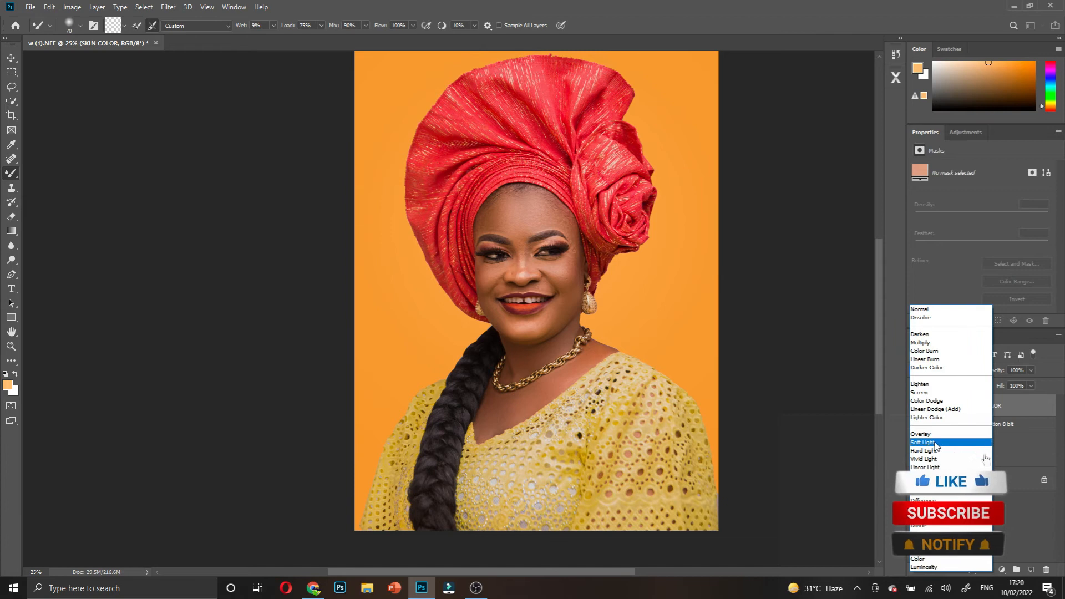
{"action": "left_click", "coordinate": [988, 448]}
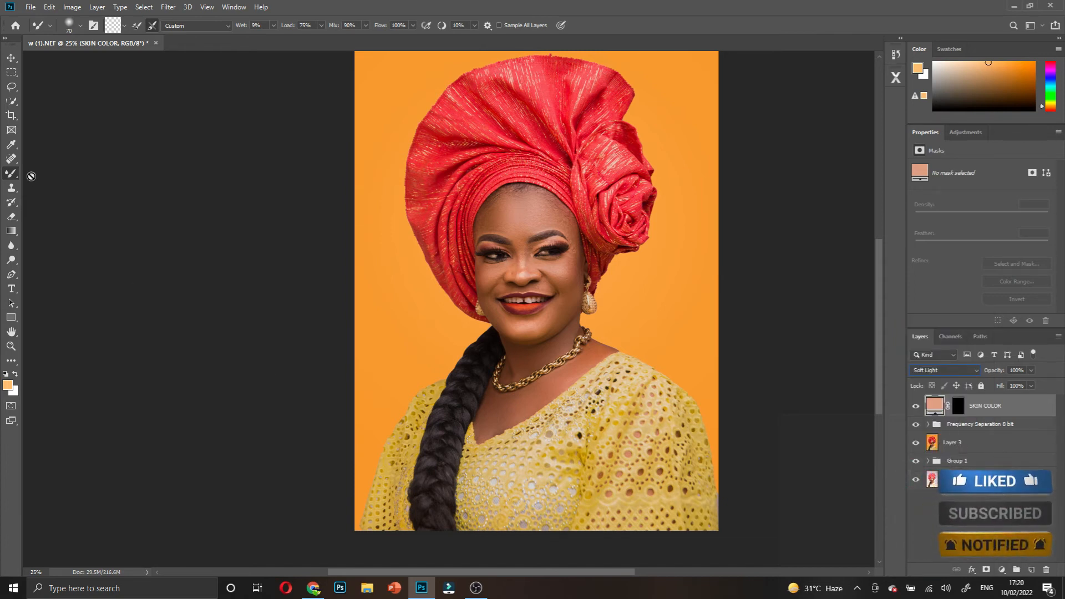
{"action": "left_click", "coordinate": [959, 406]}
- Reset colours to white foreground and pick the Brush Tool at size 90
{"action": "key", "text": "d"}
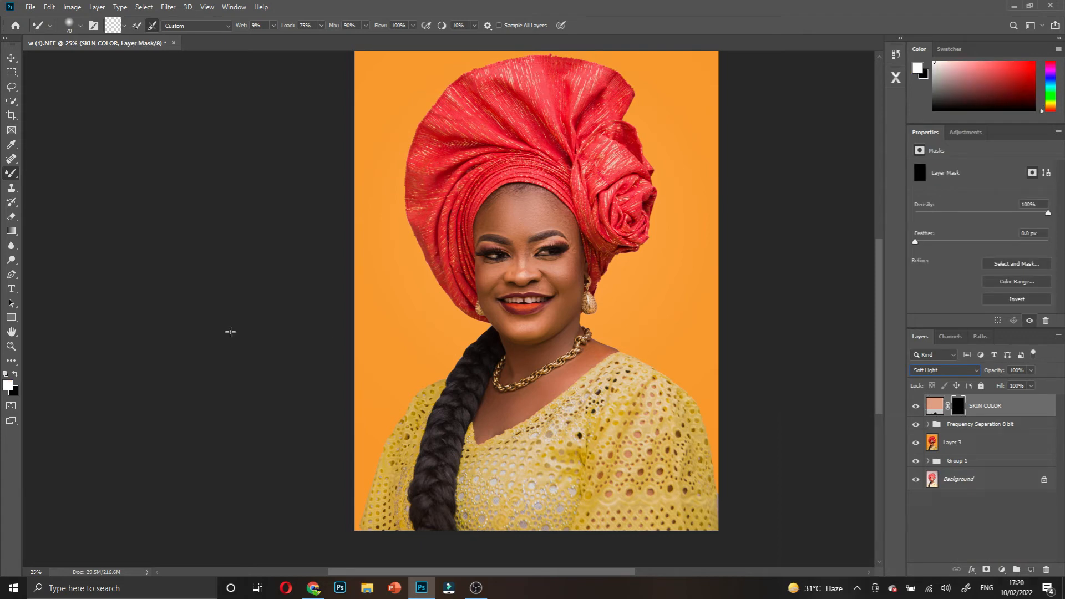
{"action": "right_click", "coordinate": [15, 177]}
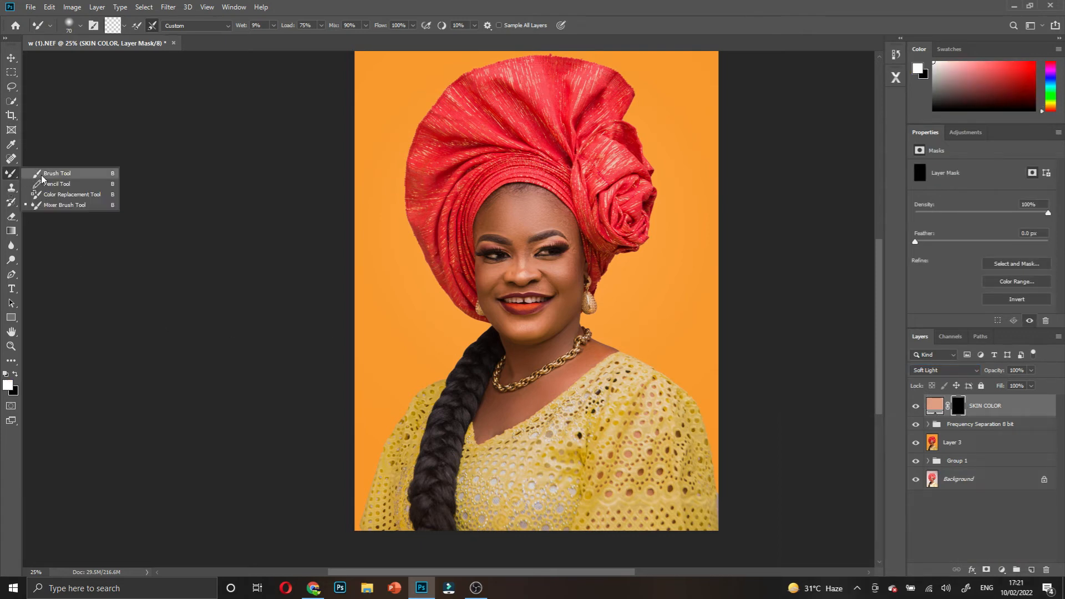
{"action": "left_click", "coordinate": [53, 173]}
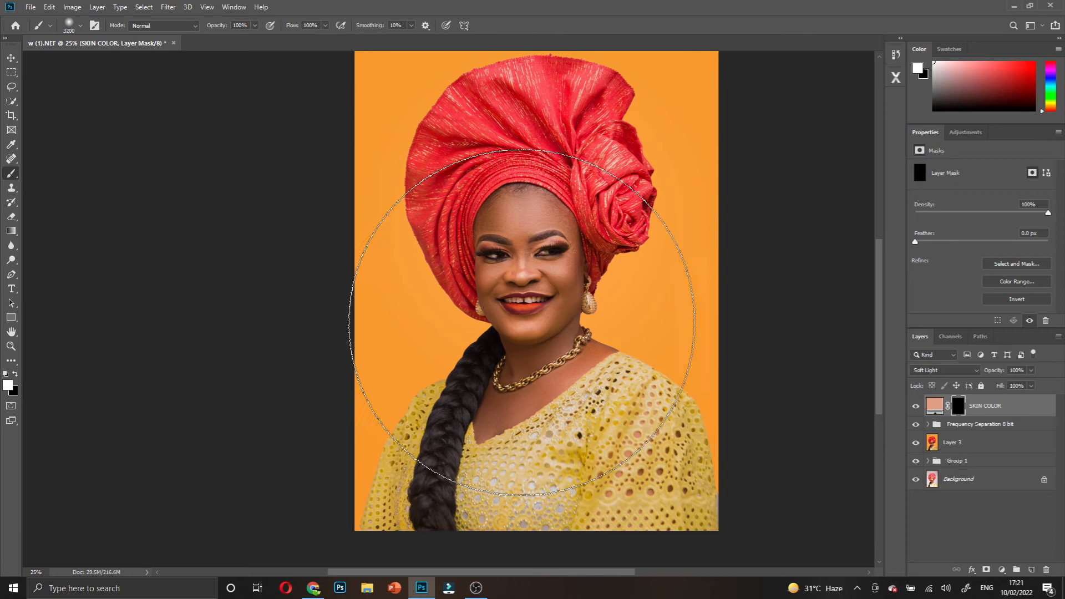
{"action": "scroll", "coordinate": [533, 322], "scroll_direction": "up", "scroll_amount": 2}
{"action": "key", "text": "bracketleft"}
{"action": "key", "text": "bracketleft"}
{"action": "key", "text": "bracketleft"}
{"action": "key", "text": "bracketleft"}
{"action": "key", "text": "bracketleft"}
{"action": "key", "text": "bracketleft"}
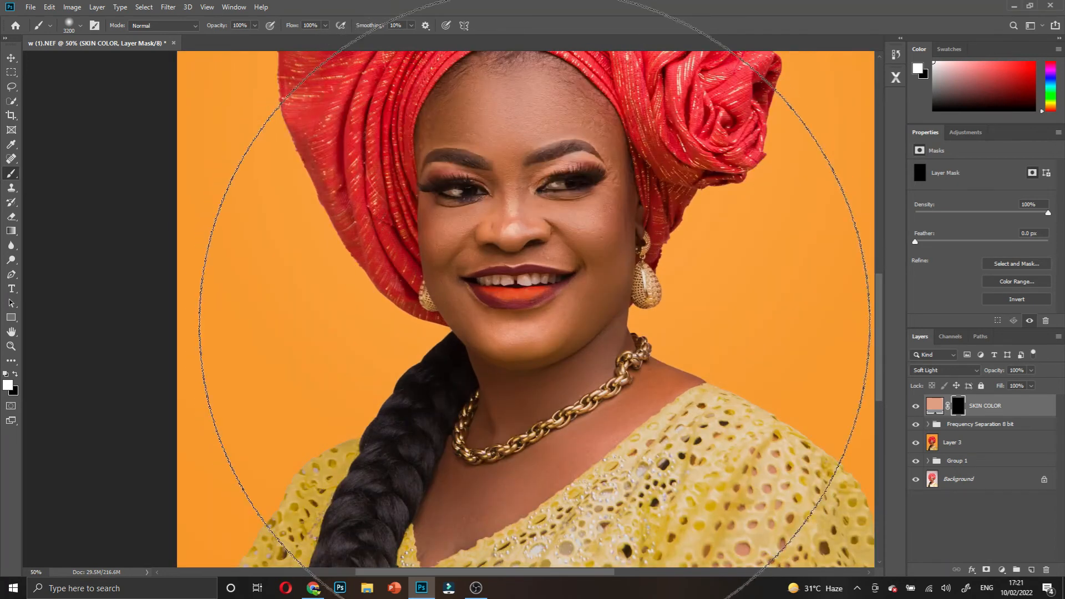
{"action": "key", "text": "bracketleft"}
{"action": "key", "text": "bracketleft"}
{"action": "key", "text": "bracketleft"}
{"action": "key", "text": "bracketleft"}
{"action": "key", "text": "bracketleft"}
{"action": "key", "text": "bracketleft"}
{"action": "key", "text": "bracketleft"}
{"action": "key", "text": "bracketleft"}
{"action": "key", "text": "bracketleft"}
{"action": "key", "text": "bracketleft"}
{"action": "key", "text": "bracketleft"}
{"action": "key", "text": "bracketleft"}
{"action": "key", "text": "bracketleft"}
{"action": "key", "text": "bracketleft"}
{"action": "key", "text": "bracketleft"}
{"action": "key", "text": "bracketleft"}
{"action": "key", "text": "bracketleft"}
{"action": "key", "text": "bracketleft"}
{"action": "key", "text": "bracketleft"}
{"action": "key", "text": "bracketleft"}
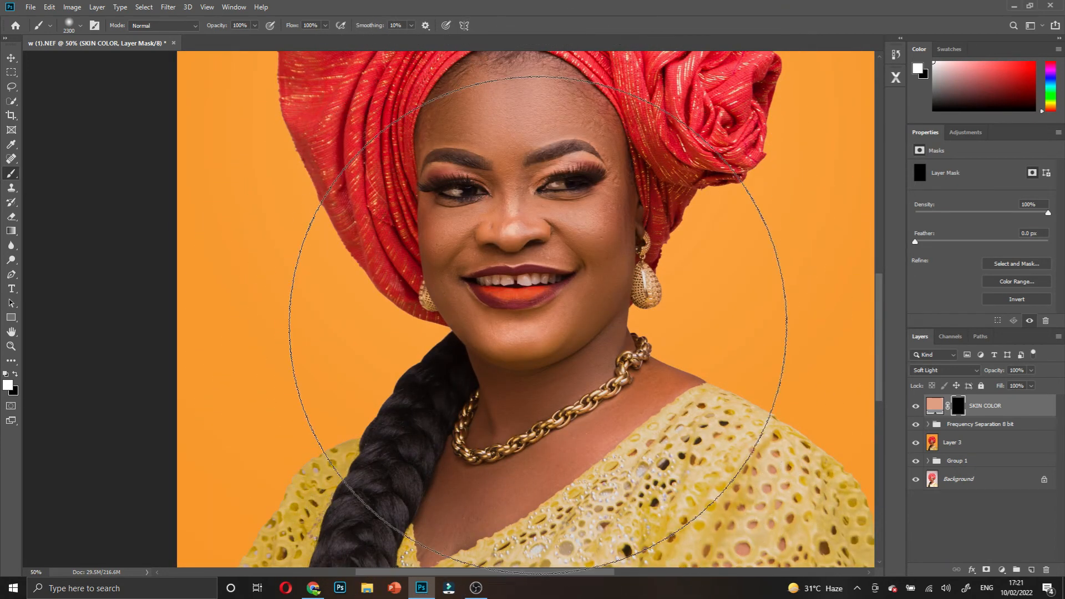
{"action": "key", "text": "bracketleft"}
{"action": "key", "text": "bracketleft"}
{"action": "key", "text": "bracketleft"}
{"action": "key", "text": "bracketleft"}
{"action": "key", "text": "bracketleft"}
{"action": "key", "text": "bracketleft"}
{"action": "key", "text": "bracketleft"}
{"action": "key", "text": "bracketleft"}
{"action": "key", "text": "bracketleft"}
{"action": "key", "text": "bracketleft"}
{"action": "key", "text": "bracketleft"}
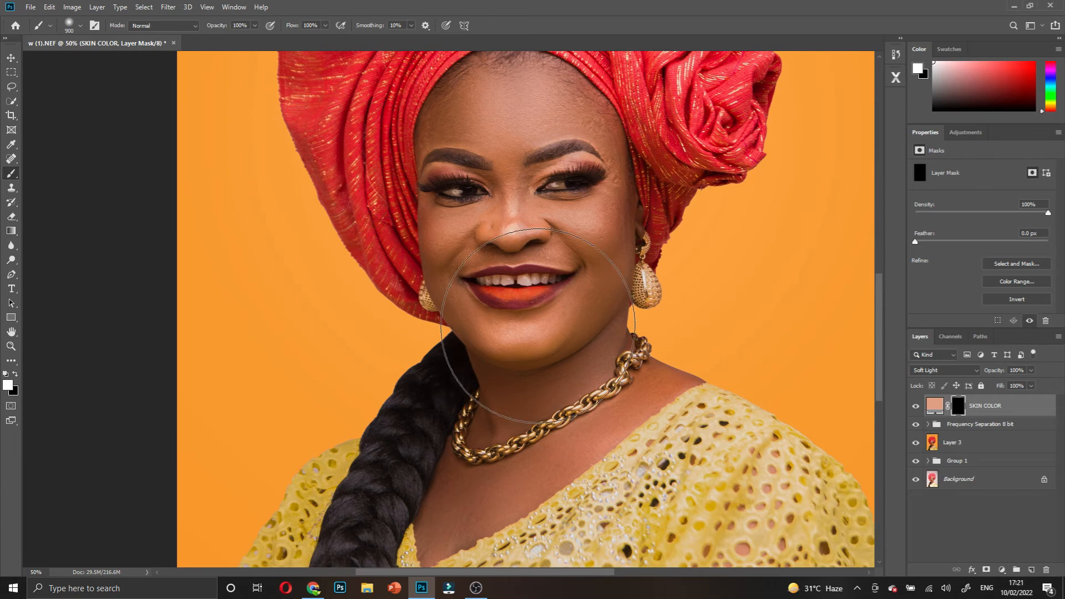
{"action": "key", "text": "bracketleft"}
{"action": "key", "text": "bracketleft"}
{"action": "key", "text": "bracketleft"}
{"action": "key", "text": "bracketleft"}
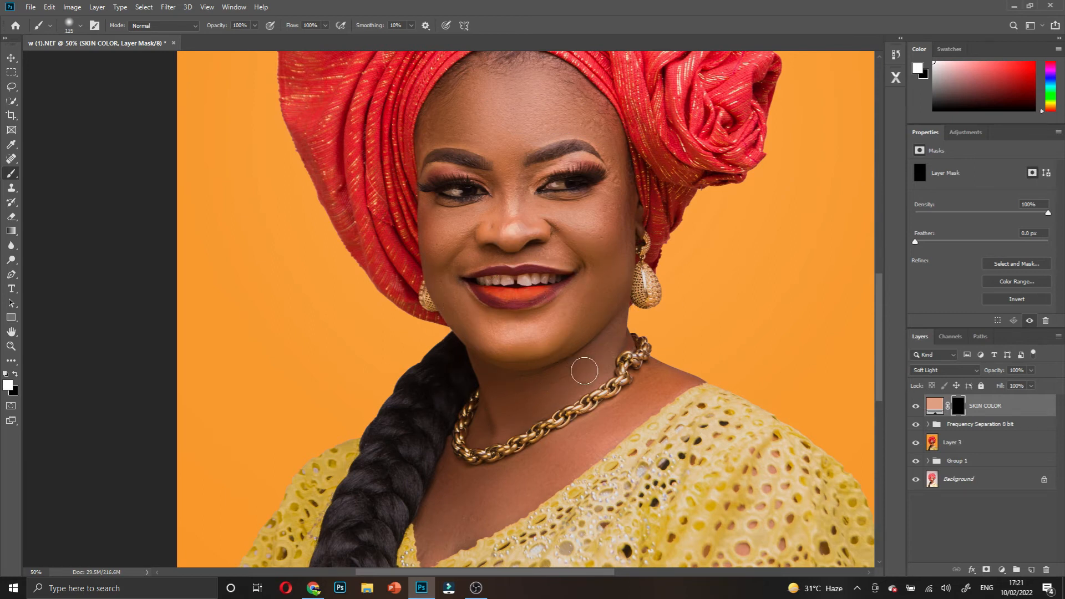
- Paint white on the mask over the neck and upper chest, adjusting brush size between 60 and 175
{"action": "mouse_move", "coordinate": [610, 341]}
{"action": "left_mouse_down"}
{"action": "mouse_move", "coordinate": [534, 400]}
{"action": "mouse_move", "coordinate": [542, 392]}
{"action": "mouse_move", "coordinate": [492, 372]}
{"action": "mouse_move", "coordinate": [497, 420]}
{"action": "mouse_move", "coordinate": [478, 432]}
{"action": "mouse_move", "coordinate": [494, 435]}
{"action": "mouse_move", "coordinate": [533, 411]}
{"action": "mouse_move", "coordinate": [481, 361]}
{"action": "mouse_move", "coordinate": [568, 352]}
{"action": "mouse_move", "coordinate": [618, 309]}
{"action": "mouse_move", "coordinate": [610, 347]}
{"action": "mouse_move", "coordinate": [546, 408]}
{"action": "mouse_move", "coordinate": [605, 365]}
{"action": "mouse_move", "coordinate": [617, 338]}
{"action": "mouse_move", "coordinate": [623, 348]}
{"action": "left_mouse_up"}
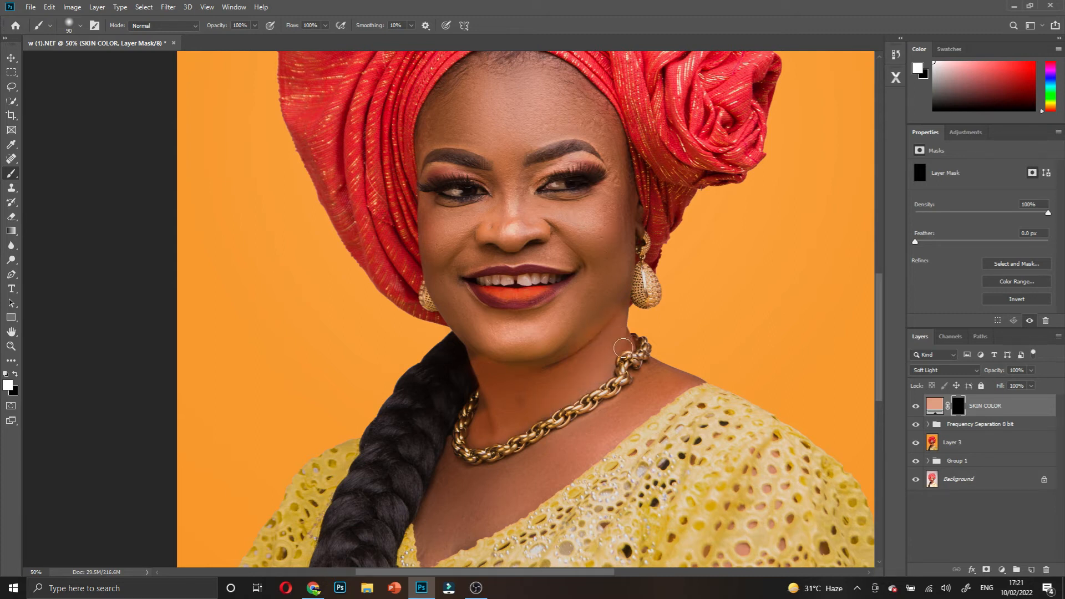
{"action": "mouse_move", "coordinate": [661, 380]}
{"action": "left_mouse_down"}
{"action": "mouse_move", "coordinate": [650, 370]}
{"action": "mouse_move", "coordinate": [678, 382]}
{"action": "mouse_move", "coordinate": [471, 502]}
{"action": "mouse_move", "coordinate": [438, 549]}
{"action": "mouse_move", "coordinate": [452, 487]}
{"action": "left_mouse_up"}
{"action": "key", "text": "bracketright"}
{"action": "key", "text": "bracketright"}
{"action": "key", "text": "bracketright"}
{"action": "key", "text": "bracketright"}
{"action": "key", "text": "bracketleft"}
{"action": "key", "text": "bracketleft"}
{"action": "key", "text": "bracketleft"}
{"action": "key", "text": "bracketleft"}
{"action": "key", "text": "bracketleft"}
{"action": "key", "text": "bracketleft"}
{"action": "key", "text": "bracketleft"}
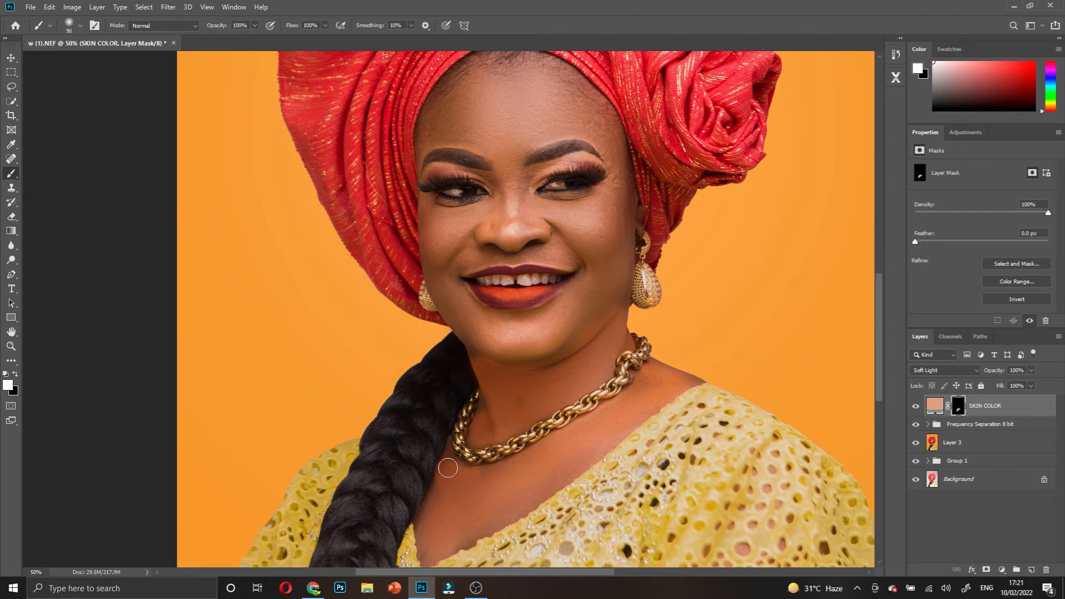
{"action": "key", "text": "bracketleft"}
{"action": "key", "text": "bracketleft"}
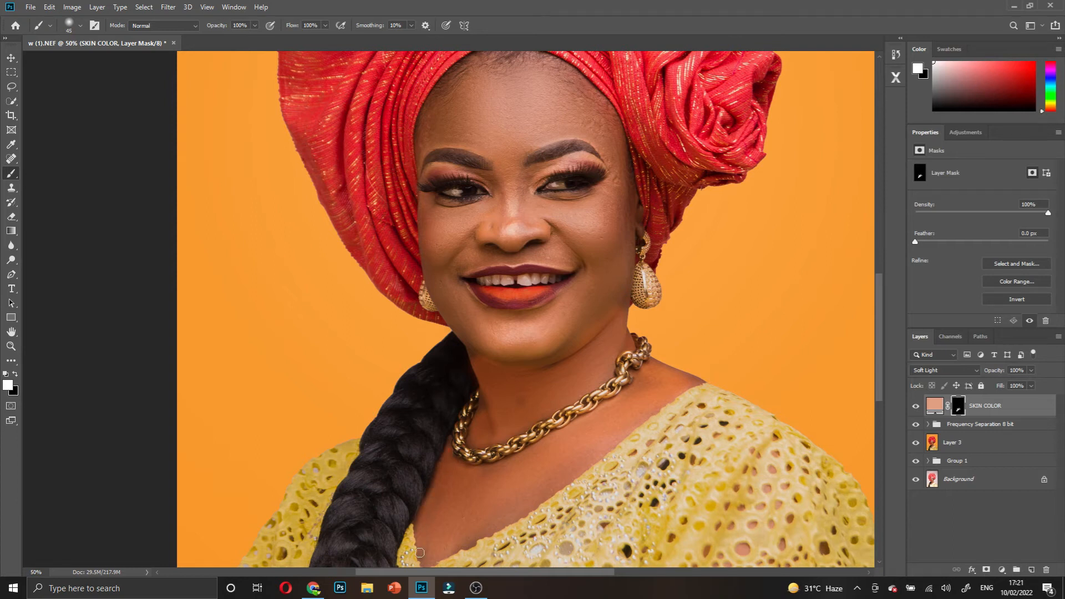
{"action": "scroll", "coordinate": [433, 533], "scroll_direction": "down", "scroll_amount": 2}
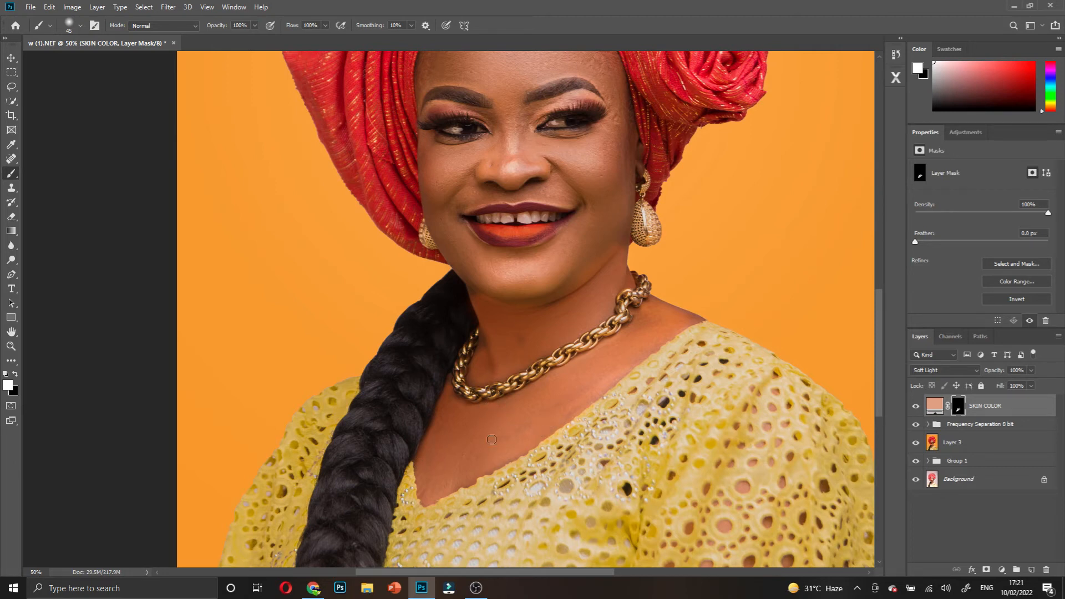
{"action": "key", "text": "bracketright"}
{"action": "key", "text": "bracketright"}
{"action": "key", "text": "bracketright"}
{"action": "key", "text": "bracketright"}
{"action": "key", "text": "bracketright"}
{"action": "key", "text": "bracketleft"}
{"action": "key", "text": "bracketleft"}
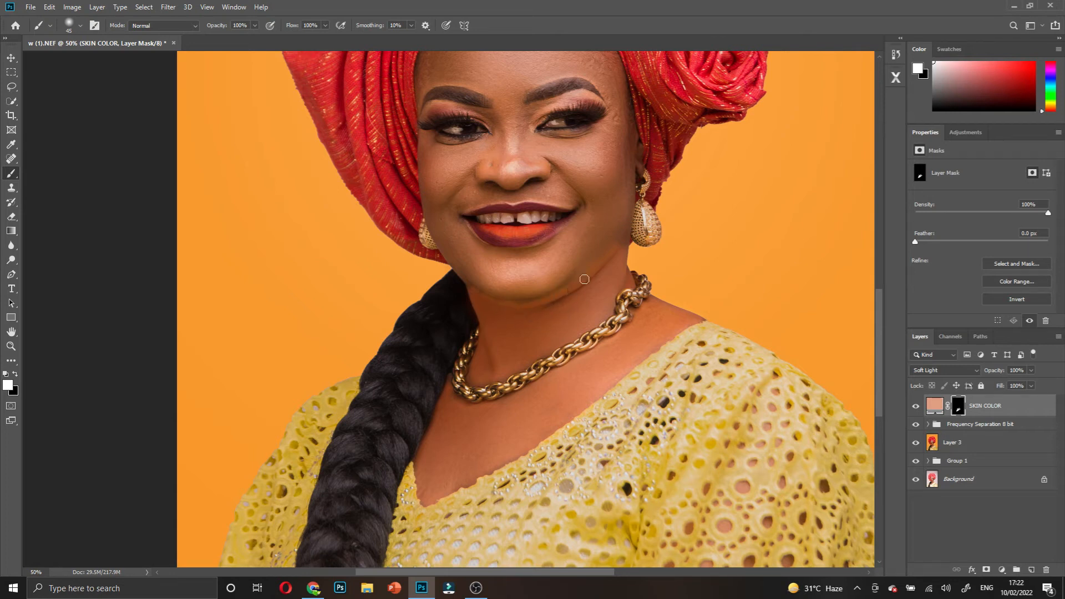
{"action": "scroll", "coordinate": [604, 275], "scroll_direction": "up", "scroll_amount": 3}
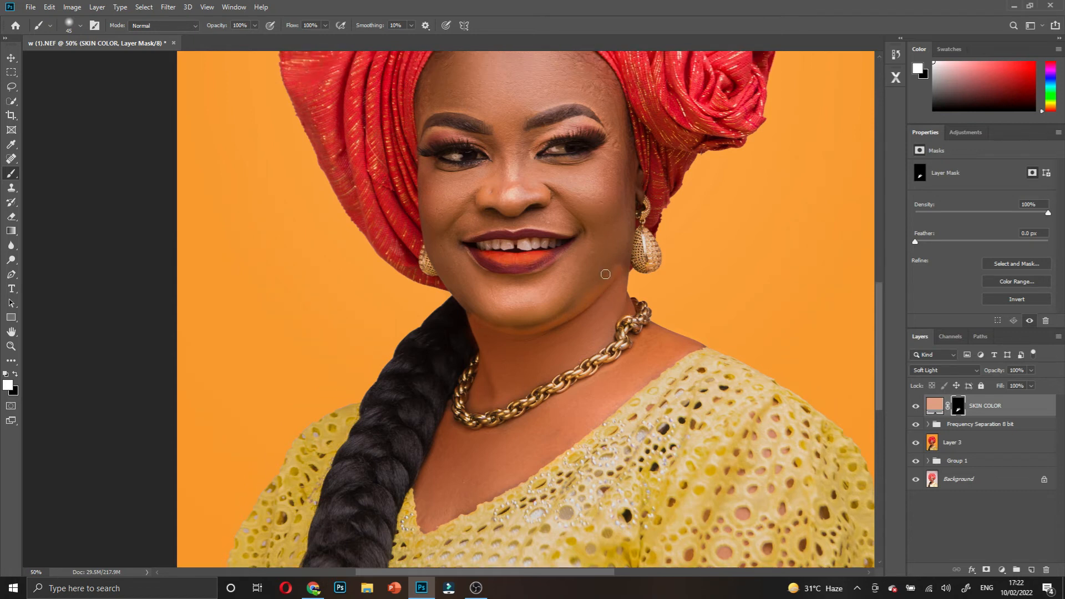
{"action": "scroll", "coordinate": [590, 383], "scroll_direction": "down", "scroll_amount": 1}
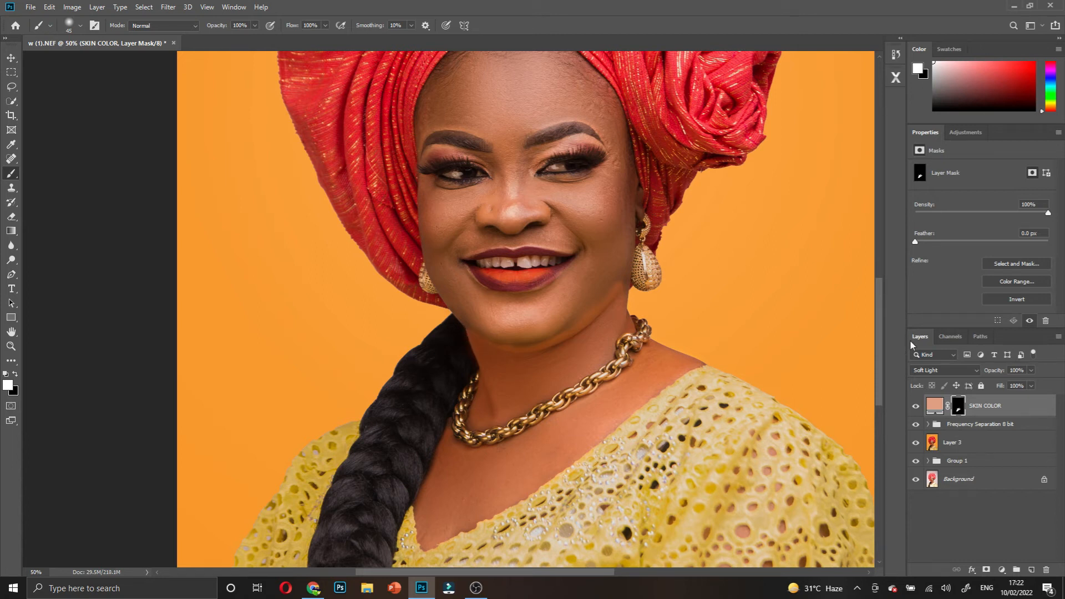
- Switch the SKIN COLOR layer's blend mode to Color
{"action": "left_click", "coordinate": [926, 370]}
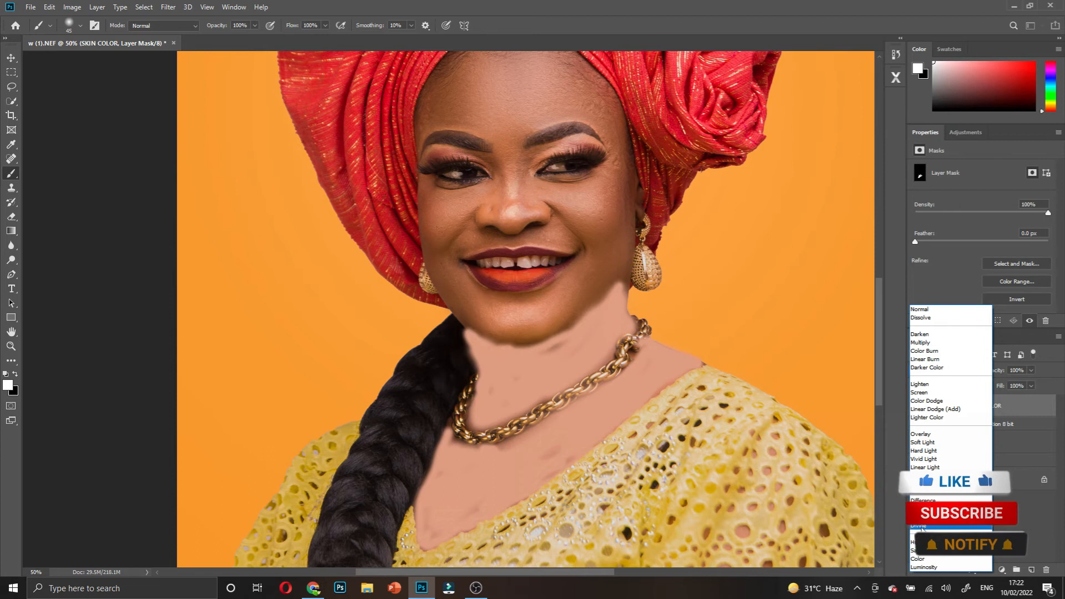
{"action": "left_click", "coordinate": [919, 560]}
{"action": "scroll", "coordinate": [615, 418], "scroll_direction": "down", "scroll_amount": 1}
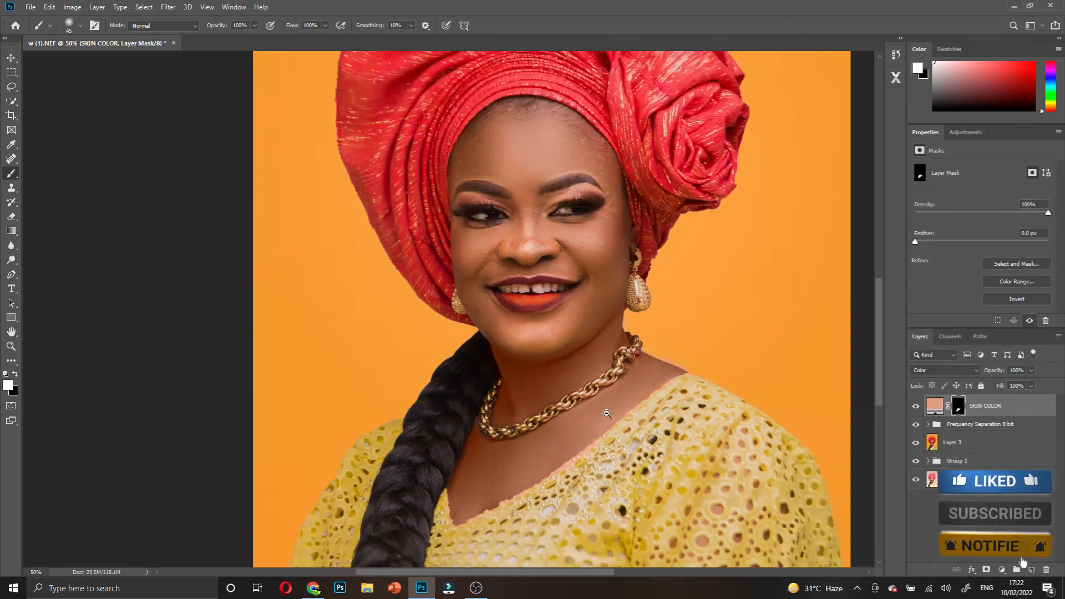
- Paint black on the mask to remove the pink fringe along the dress neckline
{"action": "left_click", "coordinate": [587, 467]}
{"action": "left_click", "coordinate": [588, 467]}
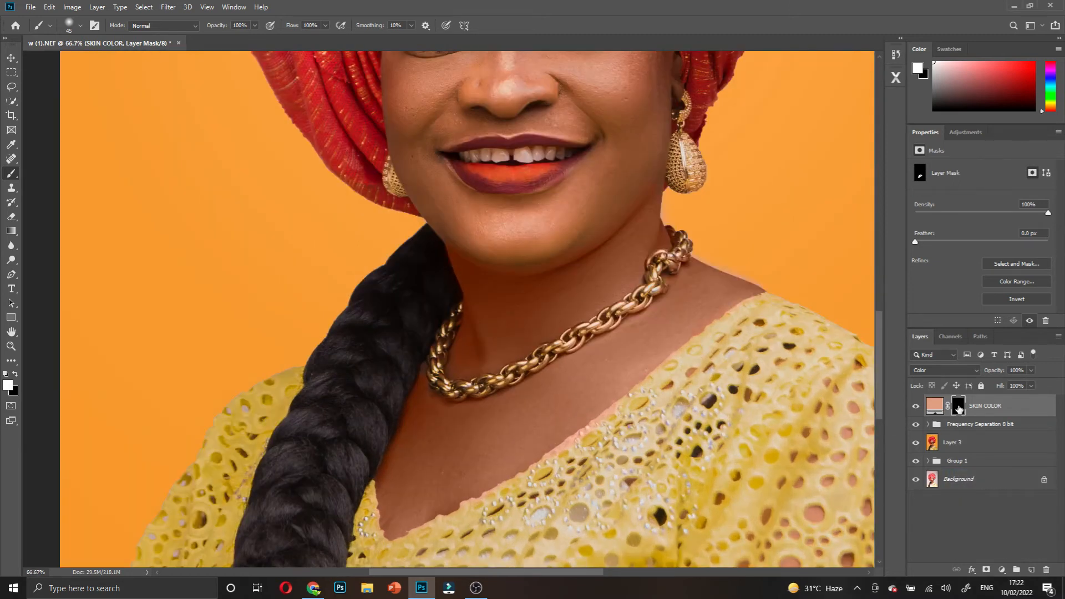
{"action": "key", "text": "x"}
{"action": "left_click_drag", "start_coordinate": [593, 430], "coordinate": [425, 533]}
- Lower the SKIN COLOR layer's opacity to about 25%
{"action": "scroll", "coordinate": [537, 337], "scroll_direction": "down", "scroll_amount": 4}
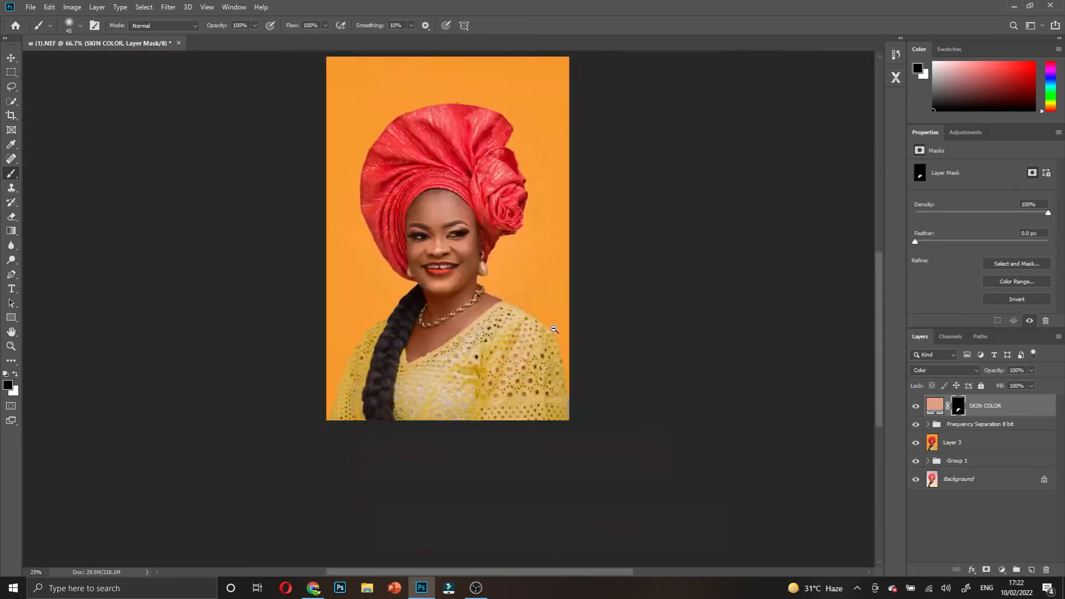
{"action": "scroll", "coordinate": [468, 284], "scroll_direction": "left", "scroll_amount": 2}
{"action": "scroll", "coordinate": [548, 279], "scroll_direction": "up", "scroll_amount": 1}
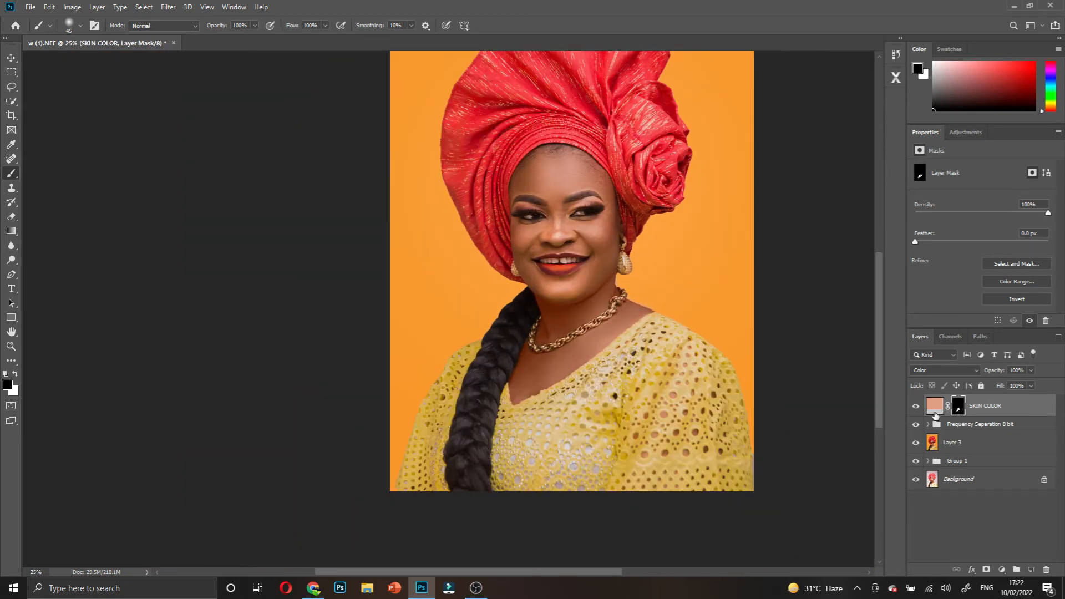
{"action": "left_click_drag", "start_coordinate": [1009, 367], "coordinate": [912, 409]}
- Toggle the SKIN COLOR tint on and off to compare the neck and chest
{"action": "left_click", "coordinate": [913, 408]}
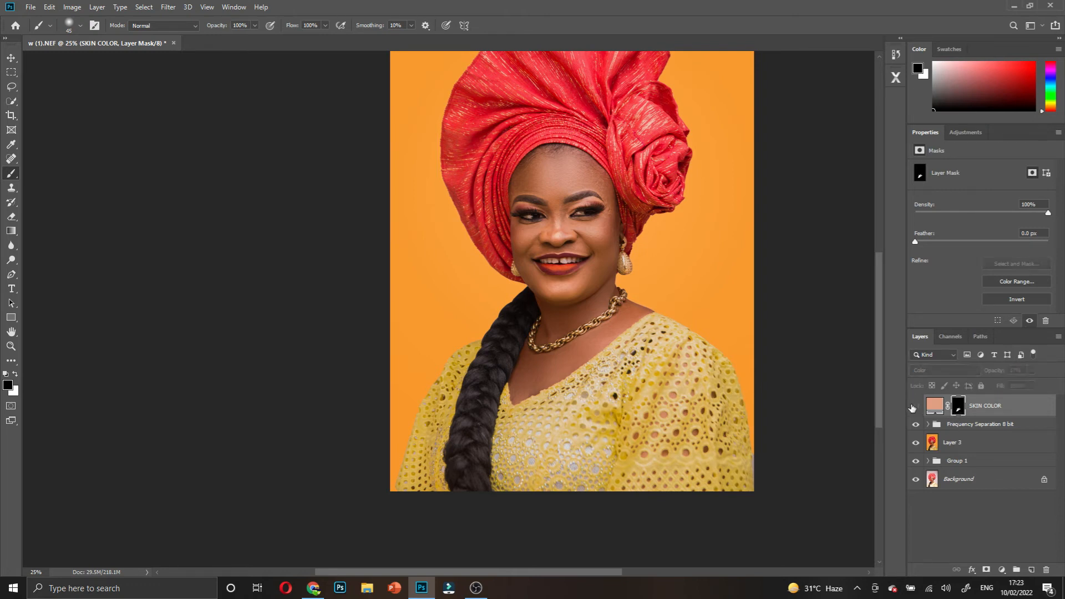
{"action": "left_click", "coordinate": [916, 409]}
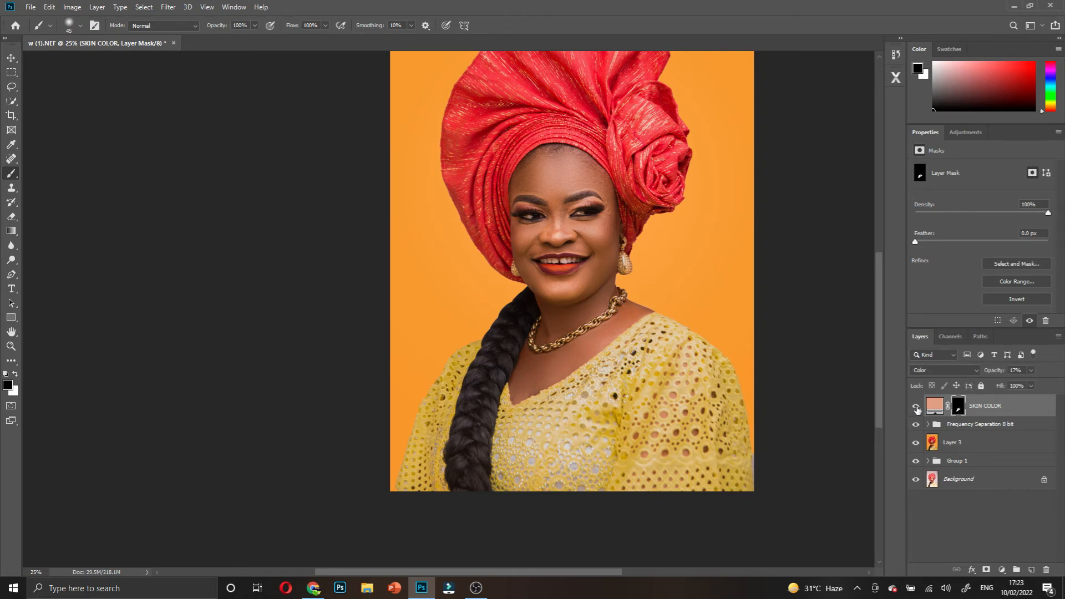
{"action": "left_click", "coordinate": [581, 337], "text": "ctrl"}
{"action": "left_click", "coordinate": [581, 337], "text": "ctrl"}
{"action": "left_click", "coordinate": [581, 338], "text": "ctrl"}
{"action": "left_click", "coordinate": [917, 409]}
{"action": "left_click", "coordinate": [916, 409]}
{"action": "left_click", "coordinate": [916, 409]}
{"action": "left_click", "coordinate": [916, 409]}
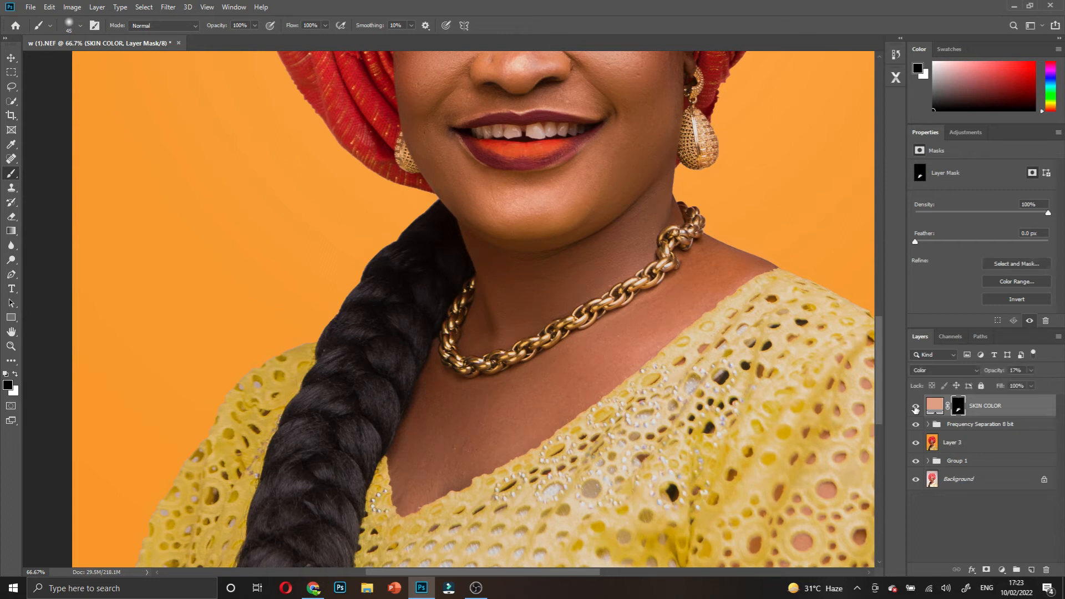
{"action": "scroll", "coordinate": [568, 311], "scroll_direction": "down", "scroll_amount": 3}
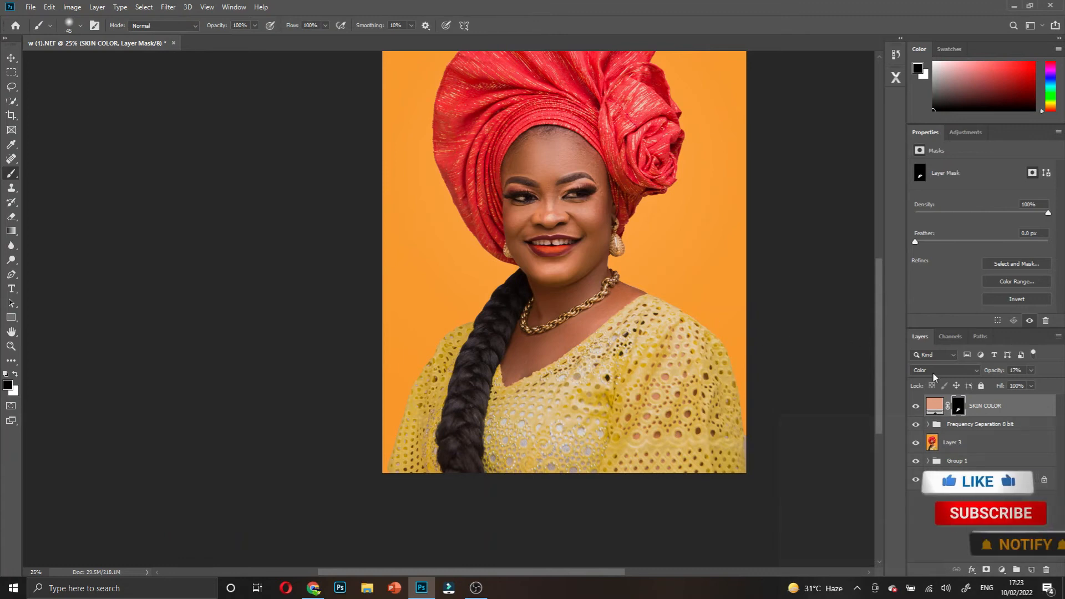
- Set the SKIN COLOR opacity to 100% and compare it on and off
{"action": "left_click", "coordinate": [1015, 370]}
{"action": "type", "text": "100"}
{"action": "key", "text": "Return"}
{"action": "left_click", "coordinate": [918, 409]}
{"action": "left_click", "coordinate": [922, 410]}
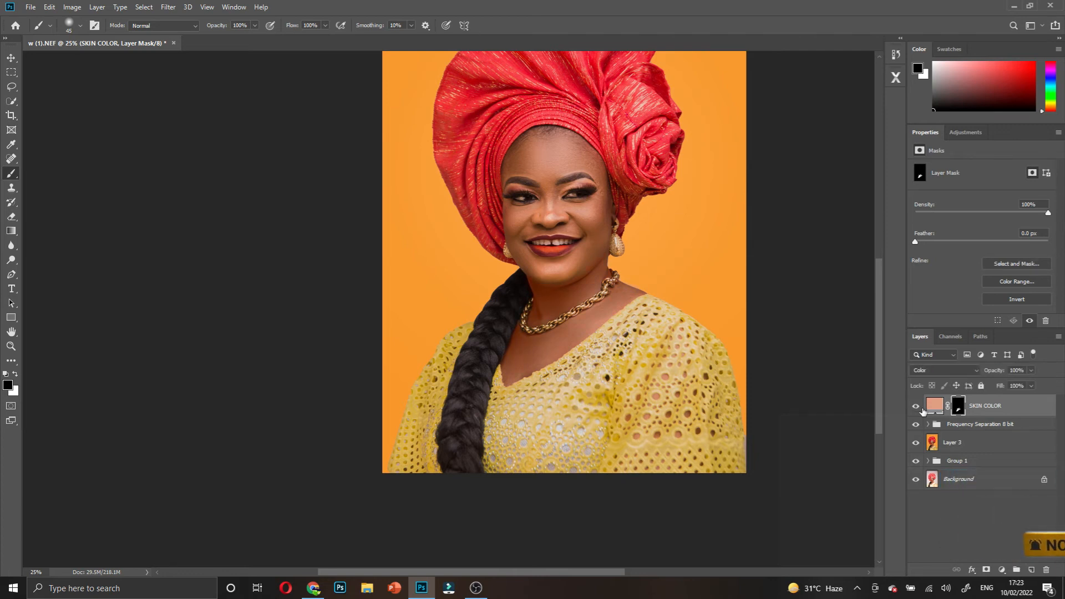
- Scrub the SKIN COLOR opacity down through 43%, 17%, 10% and 3%
{"action": "left_click_drag", "start_coordinate": [997, 372], "coordinate": [962, 385]}
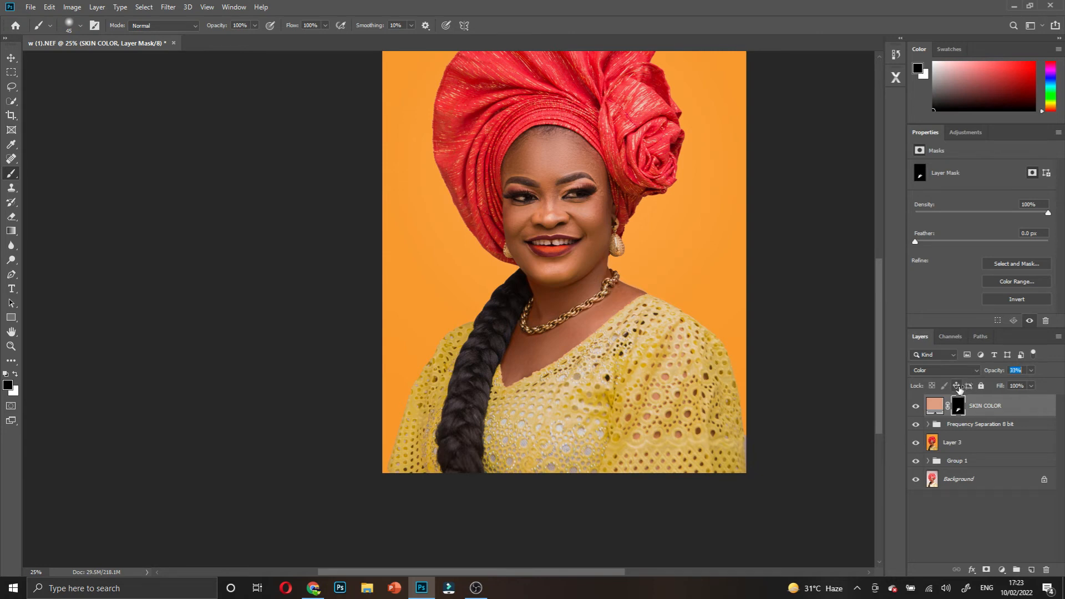
{"action": "left_click_drag", "start_coordinate": [959, 391], "coordinate": [954, 399]}
{"action": "left_click_drag", "start_coordinate": [946, 399], "coordinate": [946, 399]}
{"action": "left_click_drag", "start_coordinate": [998, 371], "coordinate": [997, 372]}
{"action": "left_click", "coordinate": [609, 281], "text": "ctrl"}
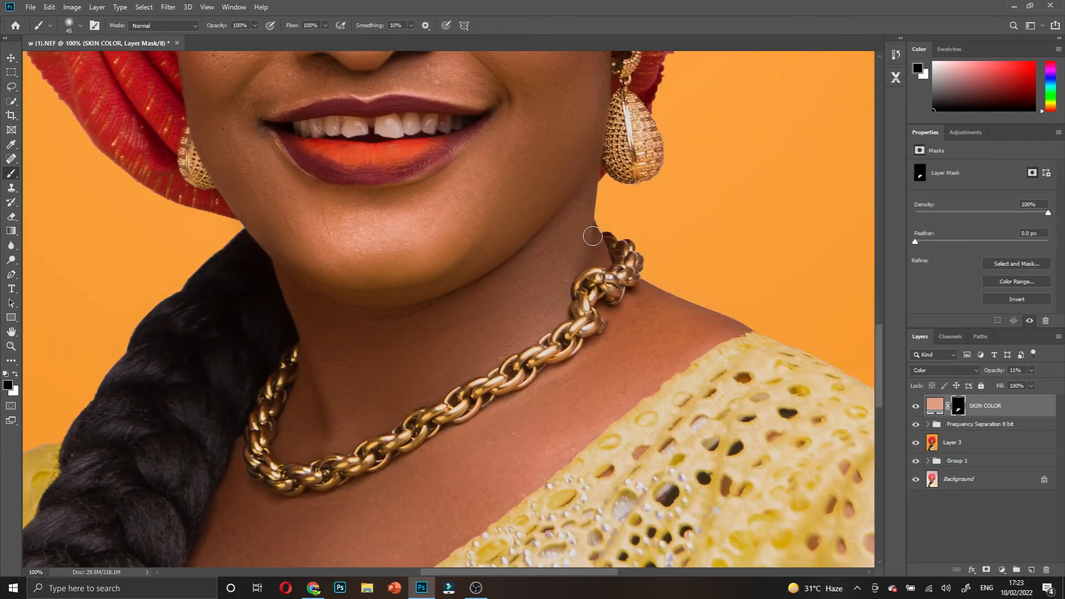
{"action": "left_click", "coordinate": [497, 270], "text": "ctrl+alt"}
{"action": "left_click", "coordinate": [498, 269], "text": "ctrl+alt"}
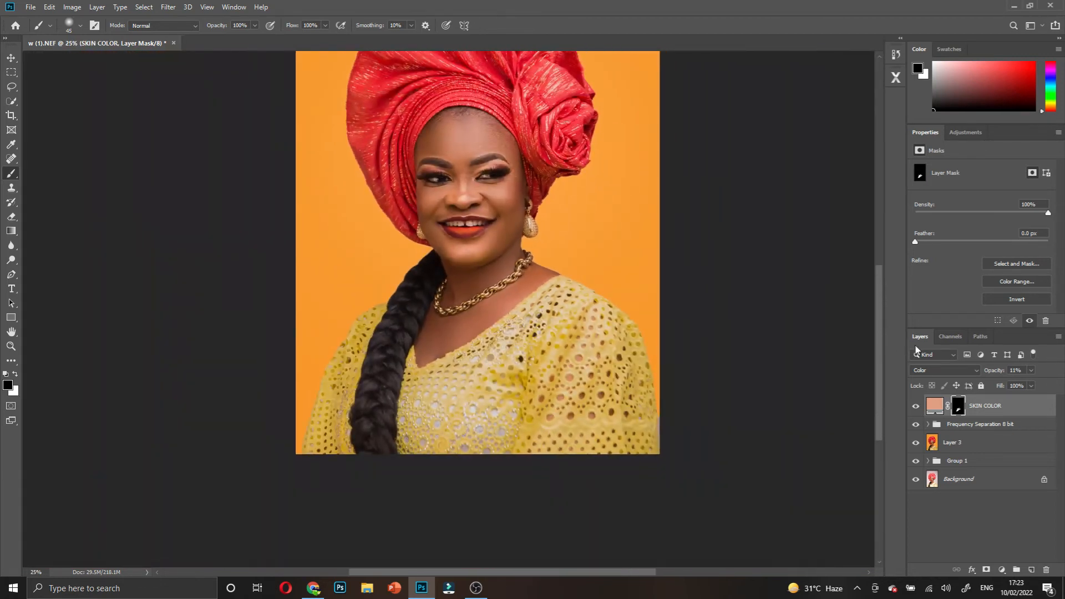
- Settle the SKIN COLOR opacity at 9%, compare it on and off, and select layers down to Group 1
{"action": "left_click_drag", "start_coordinate": [998, 372], "coordinate": [990, 377]}
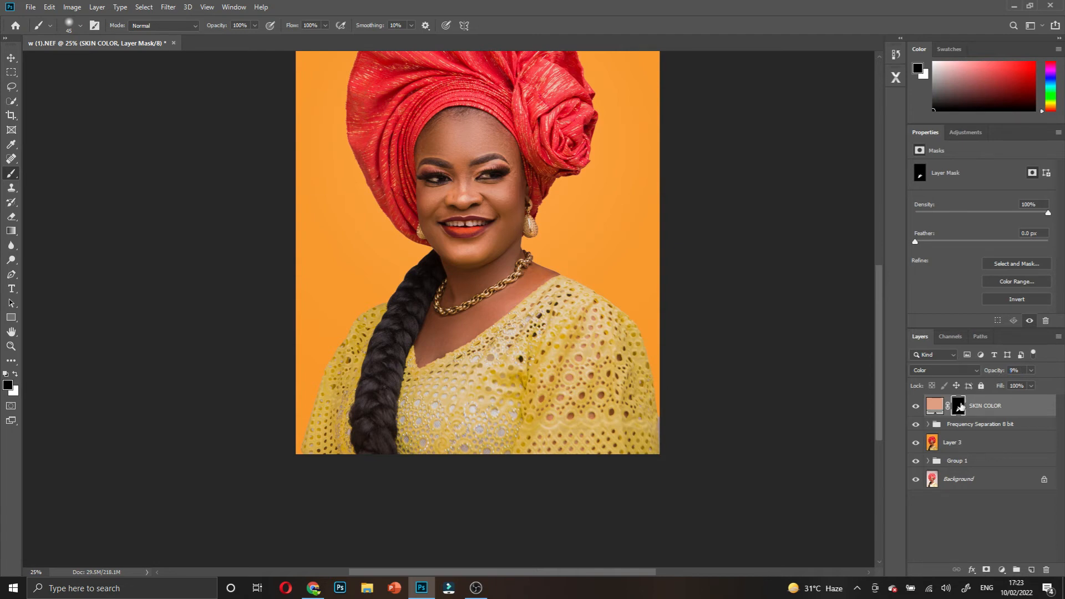
{"action": "left_click", "coordinate": [918, 408]}
{"action": "left_click", "coordinate": [918, 409]}
{"action": "left_click", "coordinate": [918, 409]}
{"action": "left_click", "coordinate": [918, 409]}
{"action": "left_click", "coordinate": [918, 408]}
{"action": "left_click", "coordinate": [918, 408]}
{"action": "left_click", "coordinate": [918, 409]}
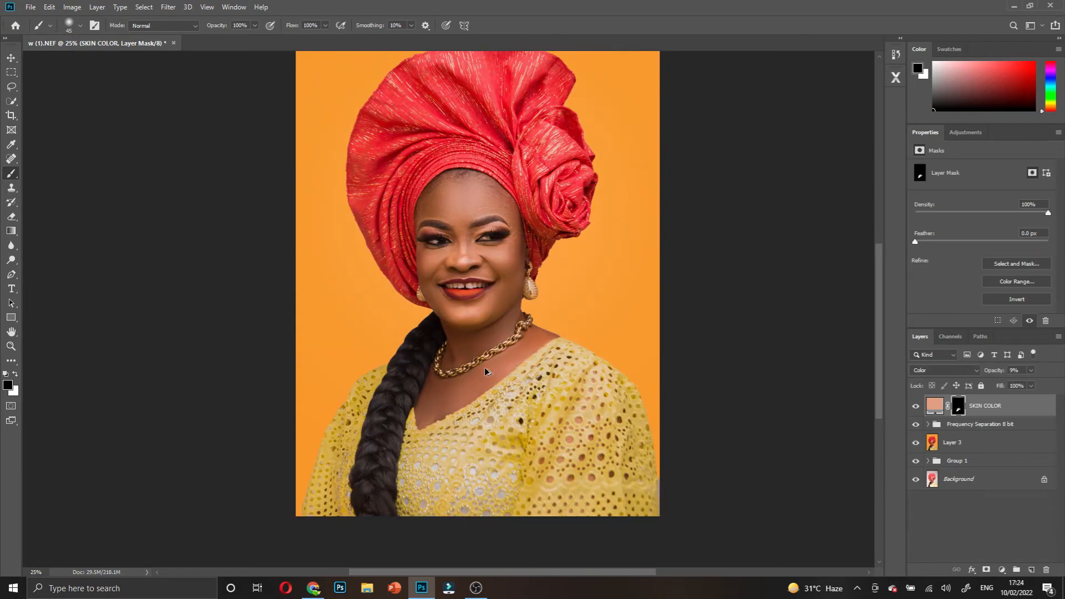
{"action": "scroll", "coordinate": [470, 342], "scroll_direction": "up", "scroll_amount": 3}
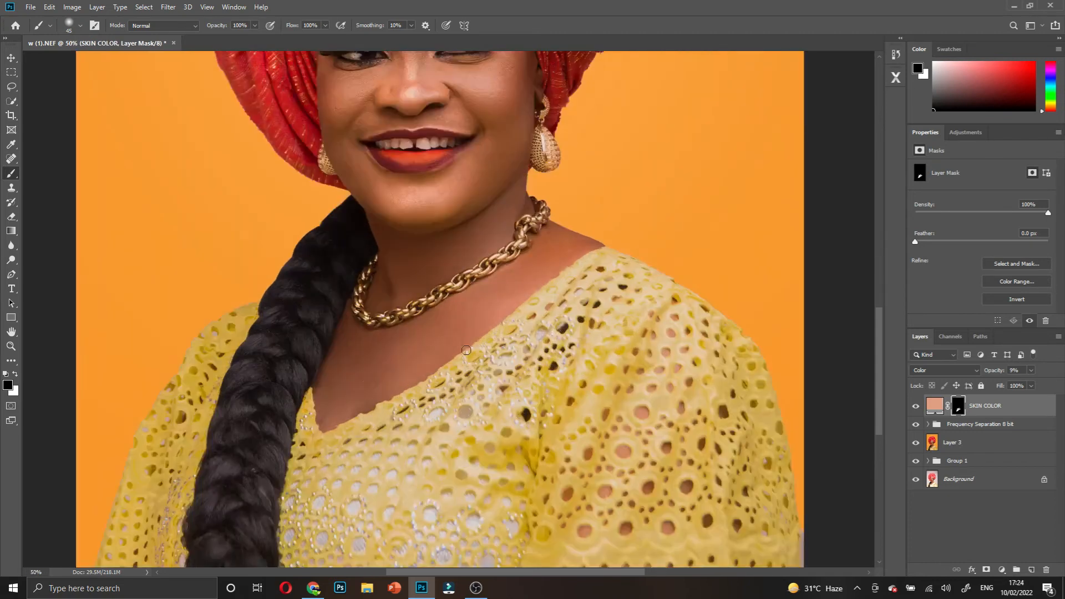
{"action": "scroll", "coordinate": [477, 358], "scroll_direction": "up", "scroll_amount": 3}
{"action": "scroll", "coordinate": [478, 361], "scroll_direction": "up", "scroll_amount": 5}
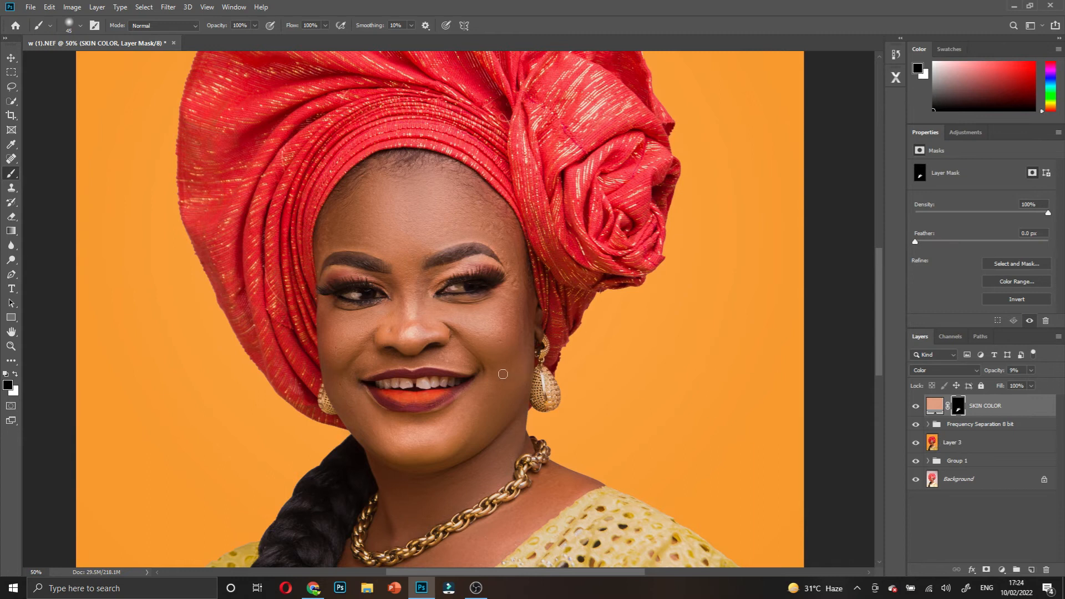
{"action": "left_click", "coordinate": [465, 338], "text": "alt"}
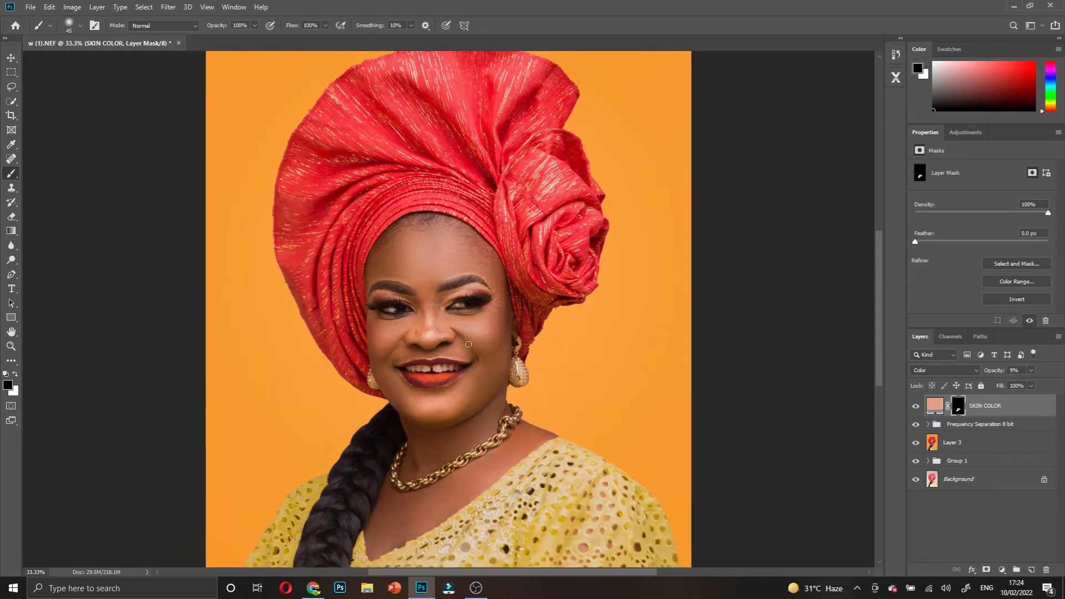
{"action": "scroll", "coordinate": [808, 361], "scroll_direction": "down", "scroll_amount": 3}
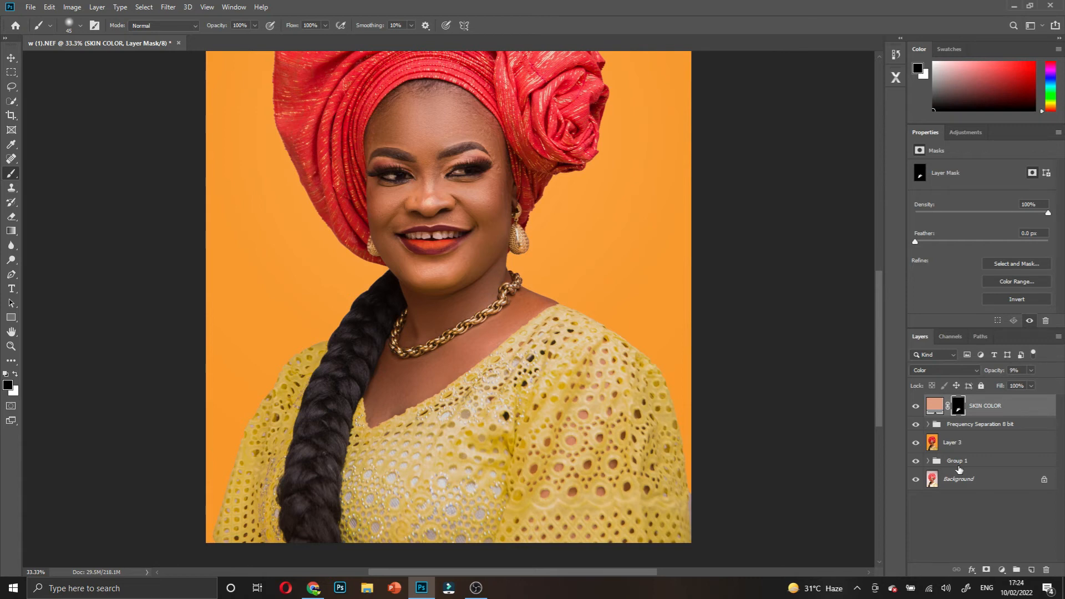
{"action": "left_click", "coordinate": [958, 466], "text": "shift"}
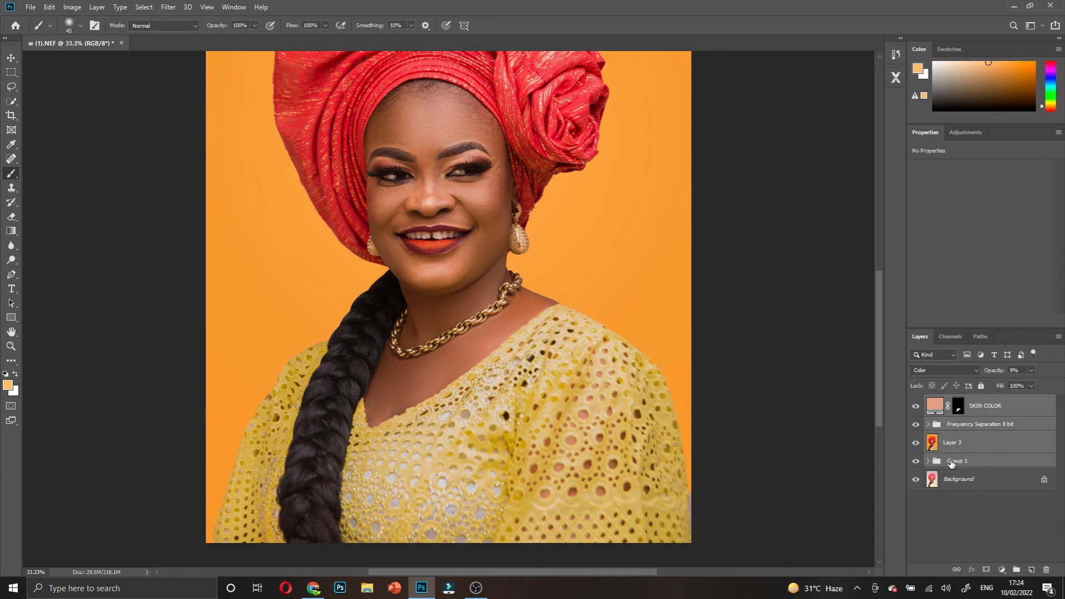
- Stamp the visible layers into new Layer 4 and open it in the Camera Raw Filter
{"action": "key", "text": "ctrl+shift+alt+e"}
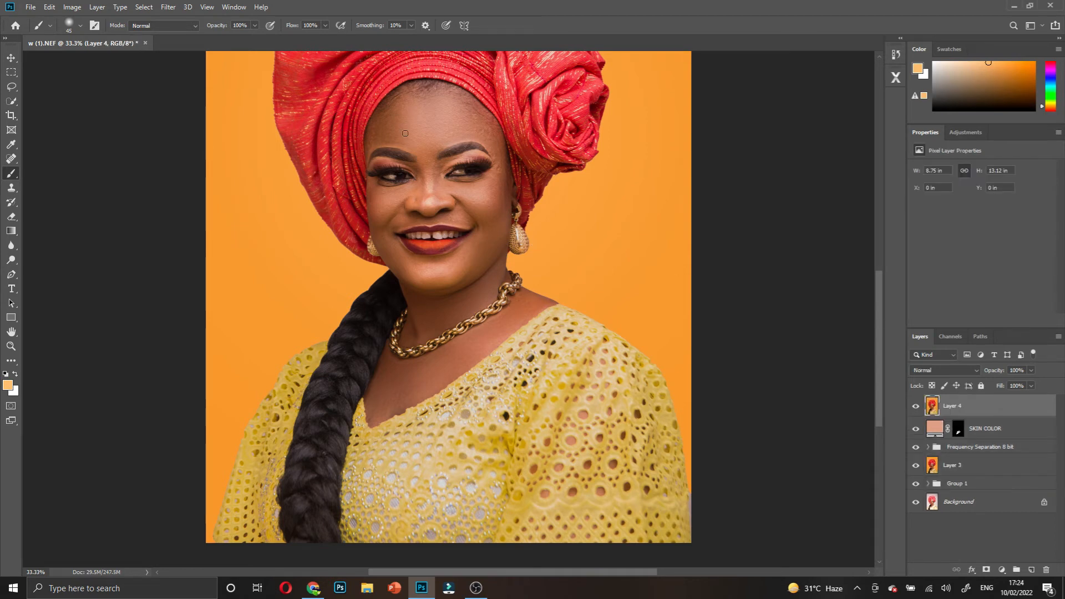
{"action": "scroll", "coordinate": [405, 133], "scroll_direction": "up", "scroll_amount": 1}
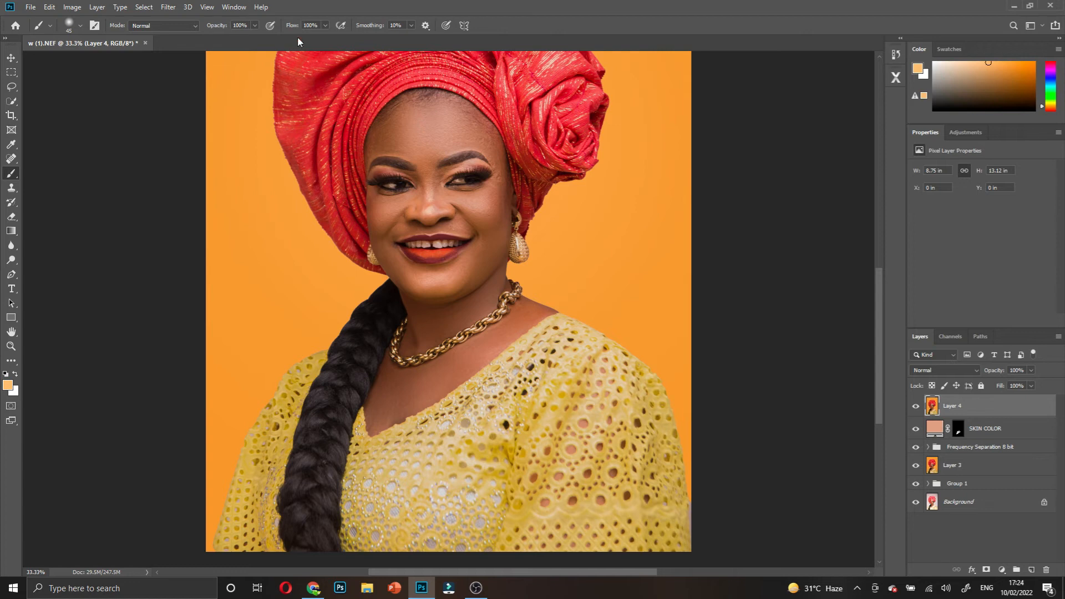
{"action": "left_click", "coordinate": [169, 7]}
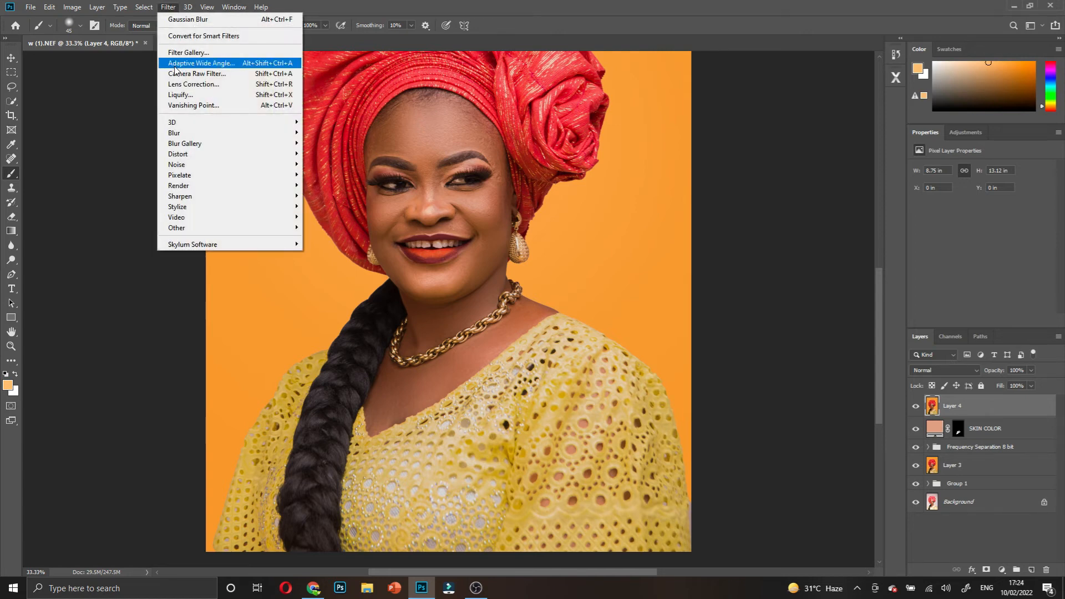
{"action": "left_click", "coordinate": [181, 73]}
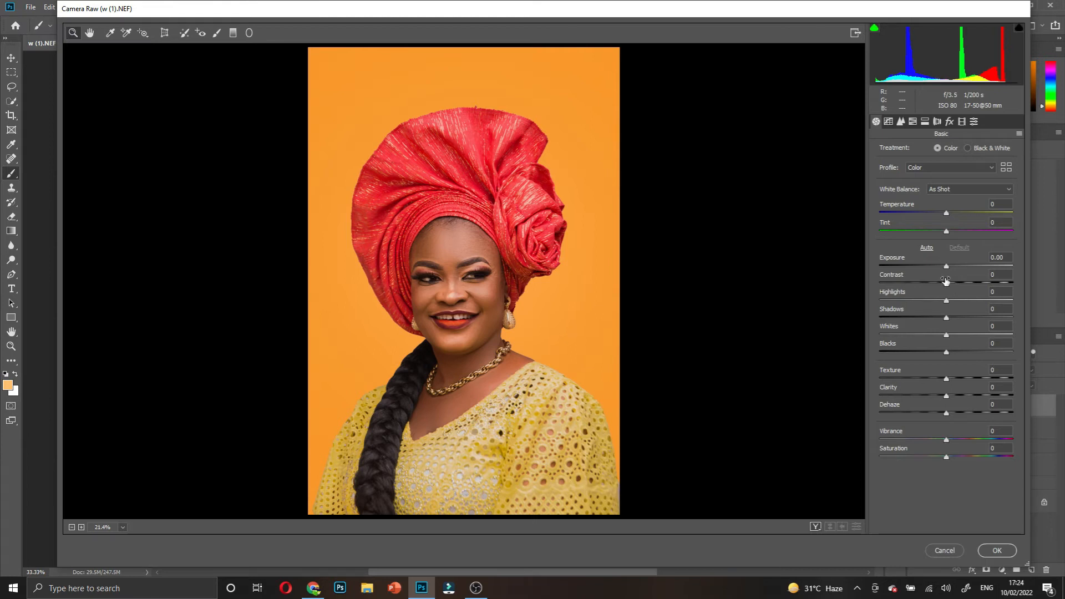
- In Calibration, set Blue Primary Hue -12, Green Primary Saturation +12 and Green Primary Hue -2
{"action": "left_click", "coordinate": [963, 124]}
{"action": "left_click", "coordinate": [947, 332]}
{"action": "left_click_drag", "start_coordinate": [948, 332], "coordinate": [938, 333]}
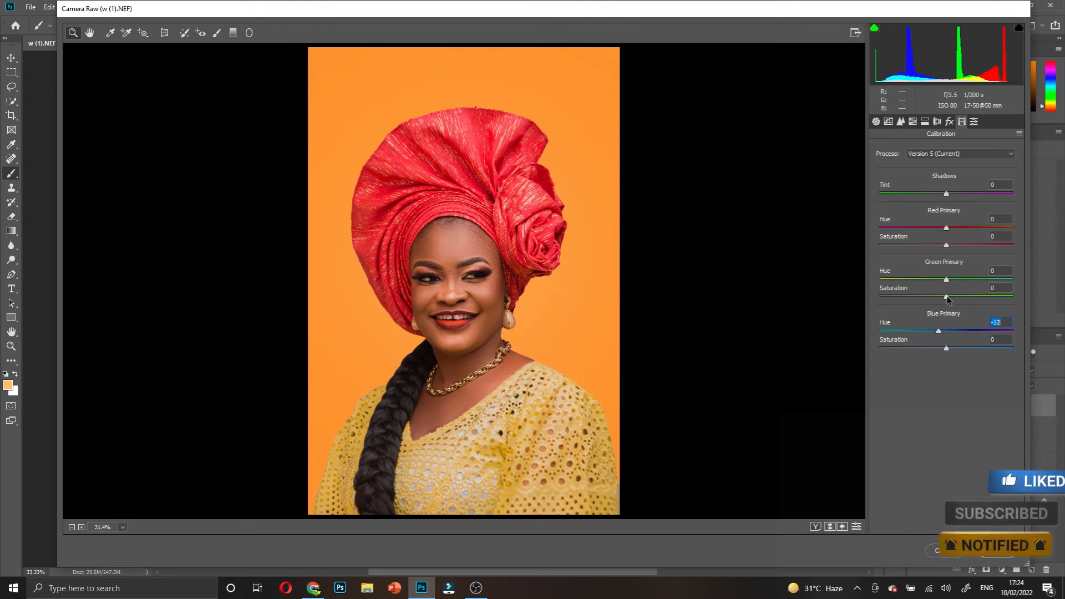
{"action": "left_click_drag", "start_coordinate": [956, 297], "coordinate": [958, 298]}
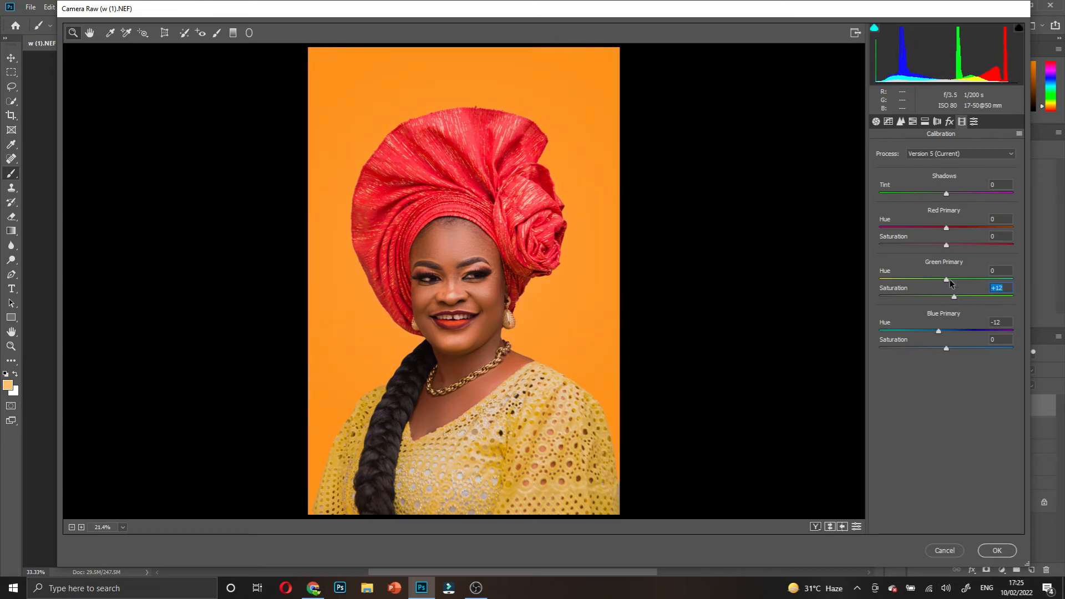
{"action": "mouse_move", "coordinate": [946, 279]}
{"action": "left_mouse_down"}
{"action": "mouse_move", "coordinate": [935, 279]}
{"action": "mouse_move", "coordinate": [945, 279]}
{"action": "left_mouse_up"}
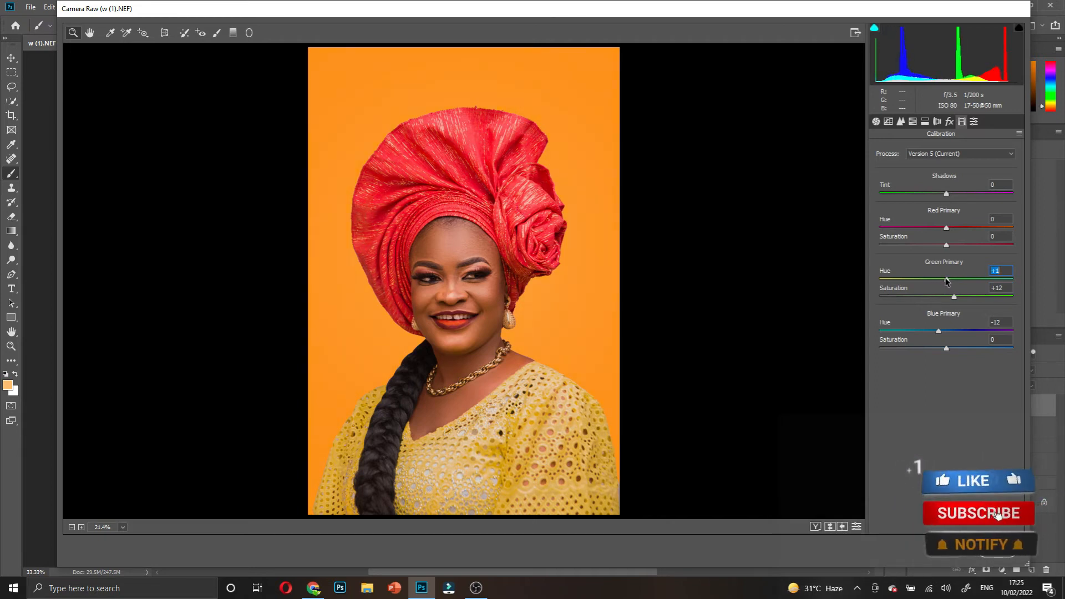
{"action": "left_click_drag", "start_coordinate": [946, 281], "coordinate": [945, 280]}
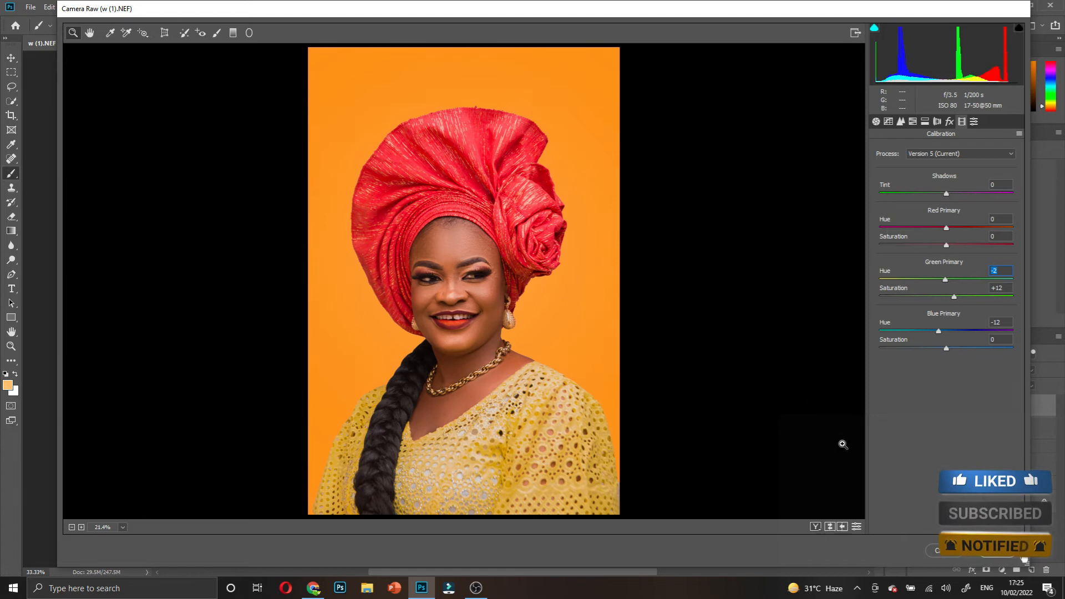
- In Before/After view, set Red Primary Hue to -4 and Red Primary Saturation to +4
{"action": "left_click", "coordinate": [815, 528]}
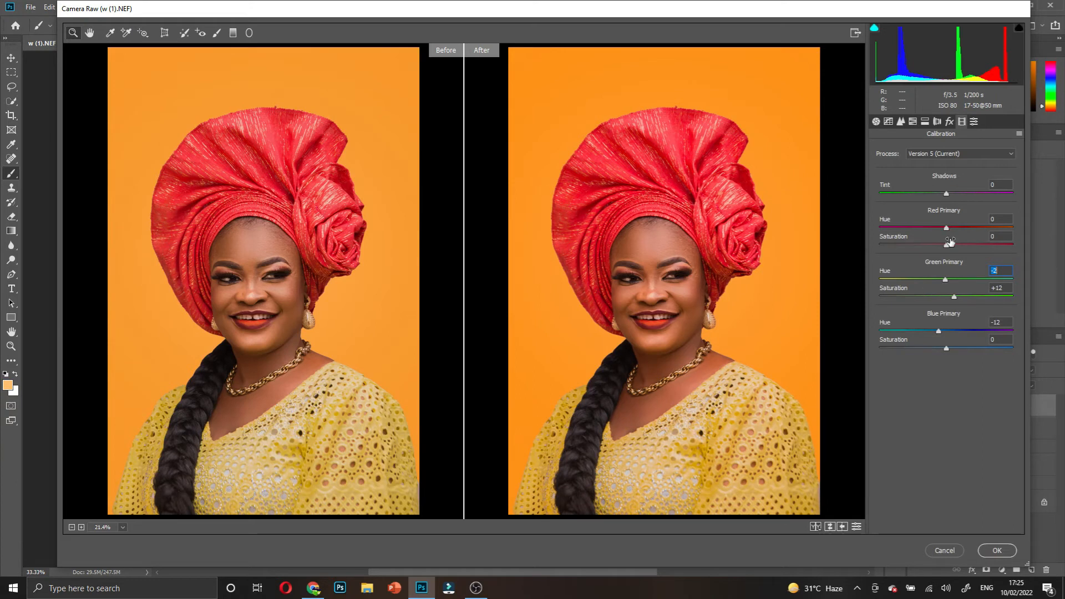
{"action": "left_click_drag", "start_coordinate": [946, 228], "coordinate": [942, 231]}
{"action": "left_click", "coordinate": [950, 244]}
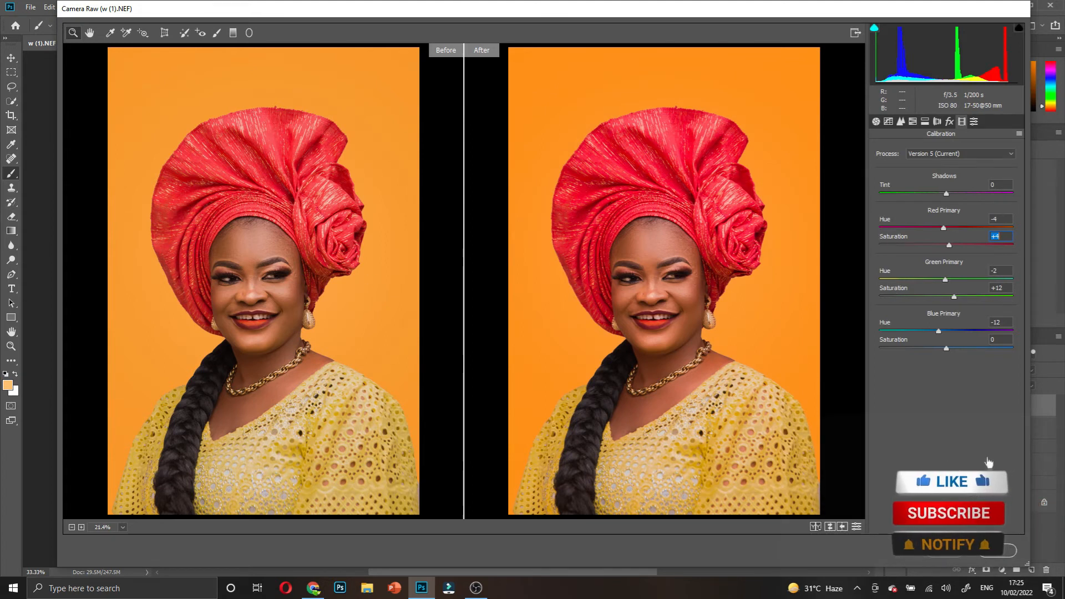
- Apply the Camera Raw calibration and toggle Layer 4 on and off to compare
{"action": "left_click", "coordinate": [1006, 553]}
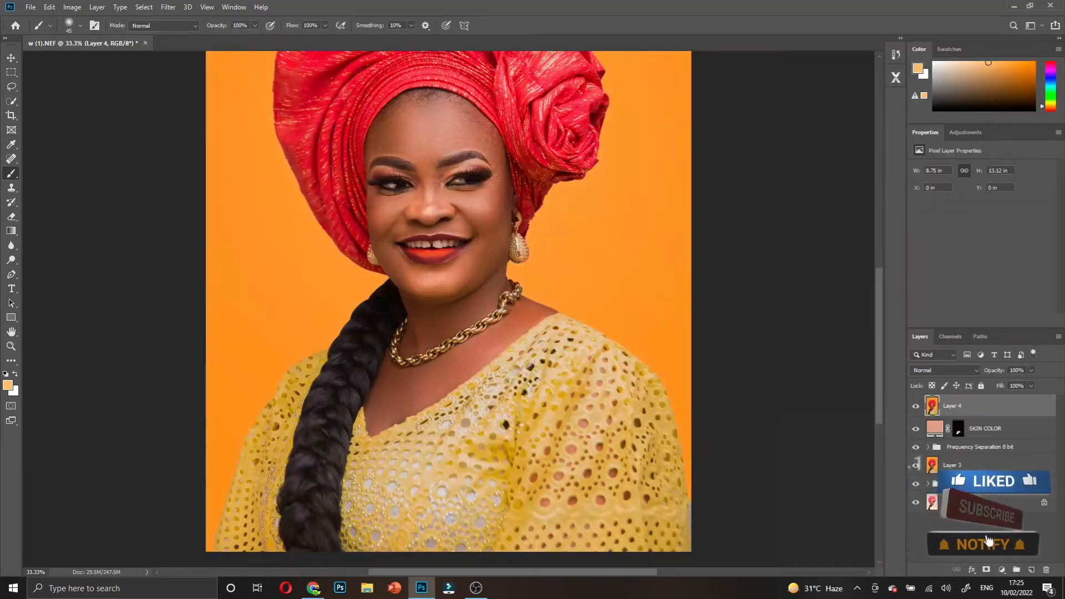
{"action": "scroll", "coordinate": [513, 332], "scroll_direction": "up", "scroll_amount": 5}
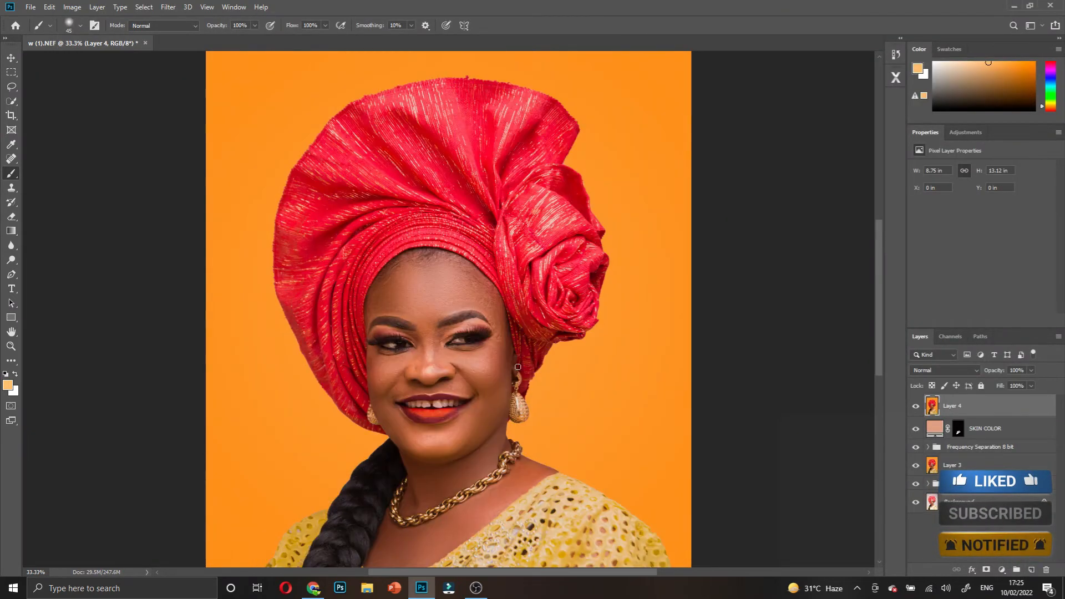
{"action": "scroll", "coordinate": [509, 358], "scroll_direction": "down", "scroll_amount": 1}
{"action": "scroll", "coordinate": [509, 358], "scroll_direction": "down", "scroll_amount": 1}
{"action": "left_click", "coordinate": [917, 406]}
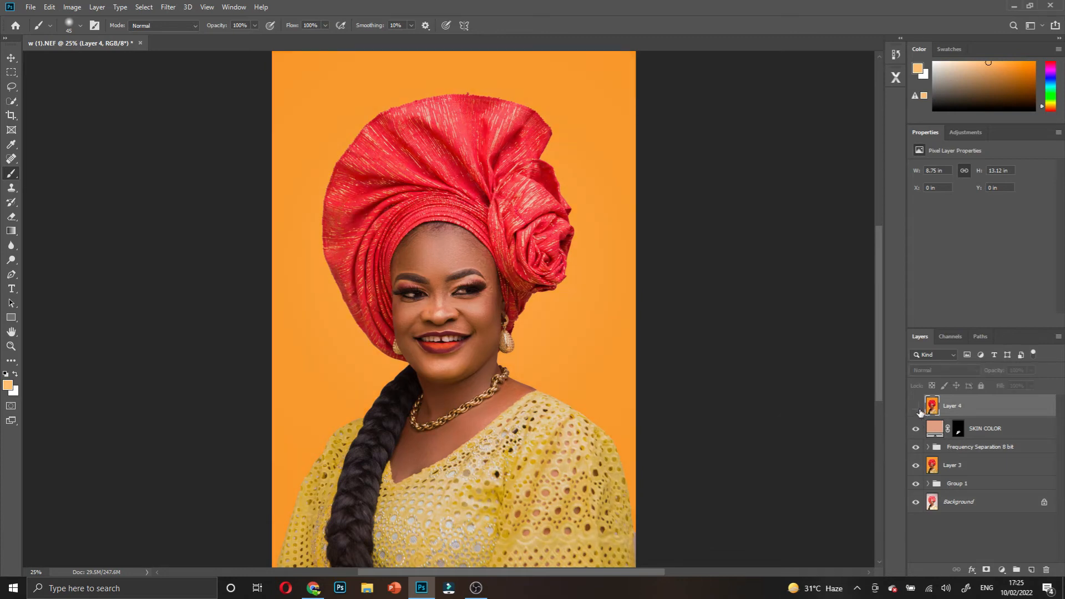
{"action": "left_click", "coordinate": [917, 409]}
{"action": "left_click", "coordinate": [918, 409]}
{"action": "left_click", "coordinate": [919, 409]}
{"action": "left_click", "coordinate": [918, 409]}
{"action": "left_click", "coordinate": [919, 409]}
- Zoom in on the face and back out to check the whole portrait
{"action": "left_click", "coordinate": [492, 307], "text": "ctrl"}
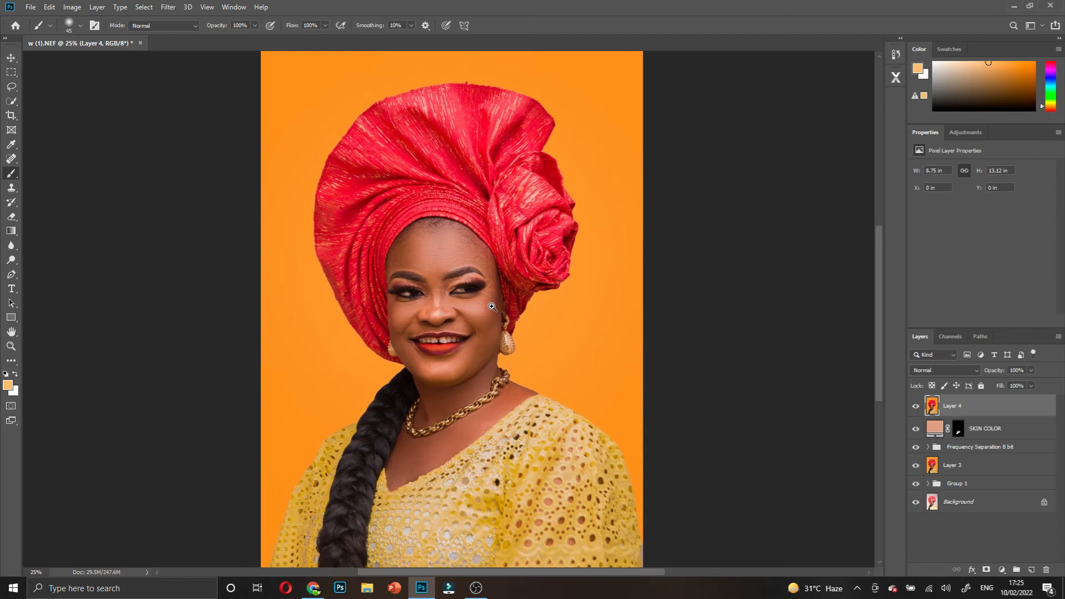
{"action": "left_click", "coordinate": [492, 307], "text": "ctrl"}
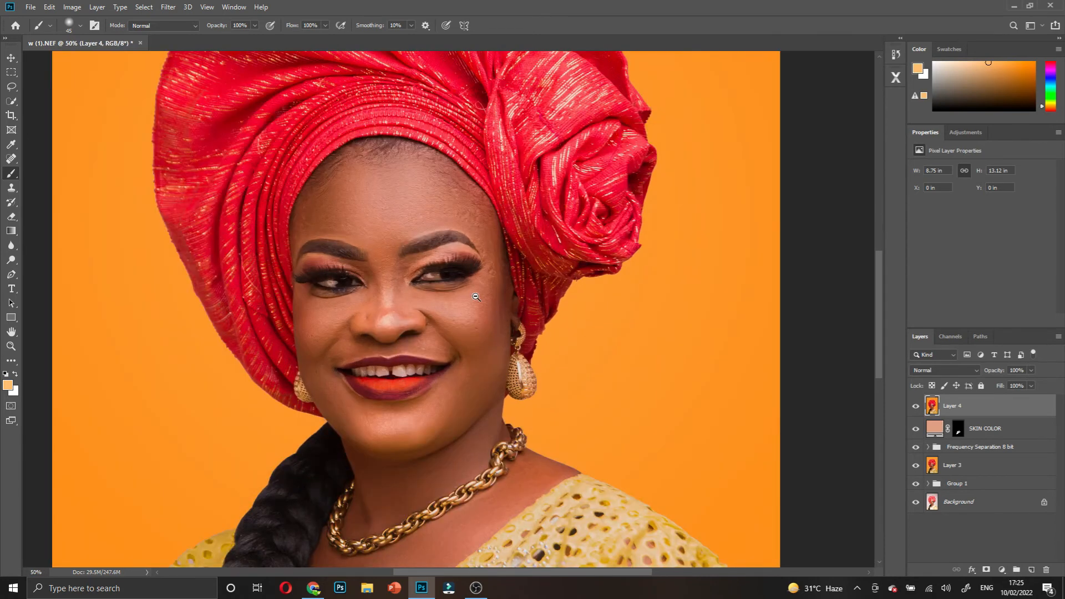
{"action": "left_click", "coordinate": [475, 296], "text": "alt"}
{"action": "left_click", "coordinate": [482, 300], "text": "alt"}
{"action": "scroll", "coordinate": [465, 363], "scroll_direction": "down", "scroll_amount": 2}
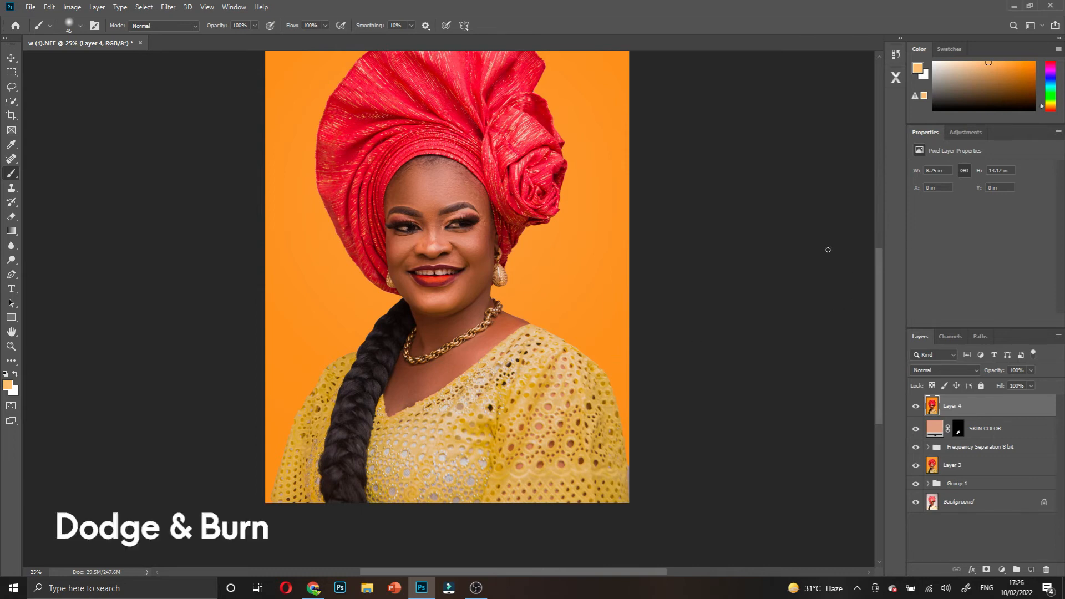
- Run the Pro Workflow X dodge action to add a Dodge (Lighten) layer, dismissing its messages
{"action": "left_click", "coordinate": [896, 77]}
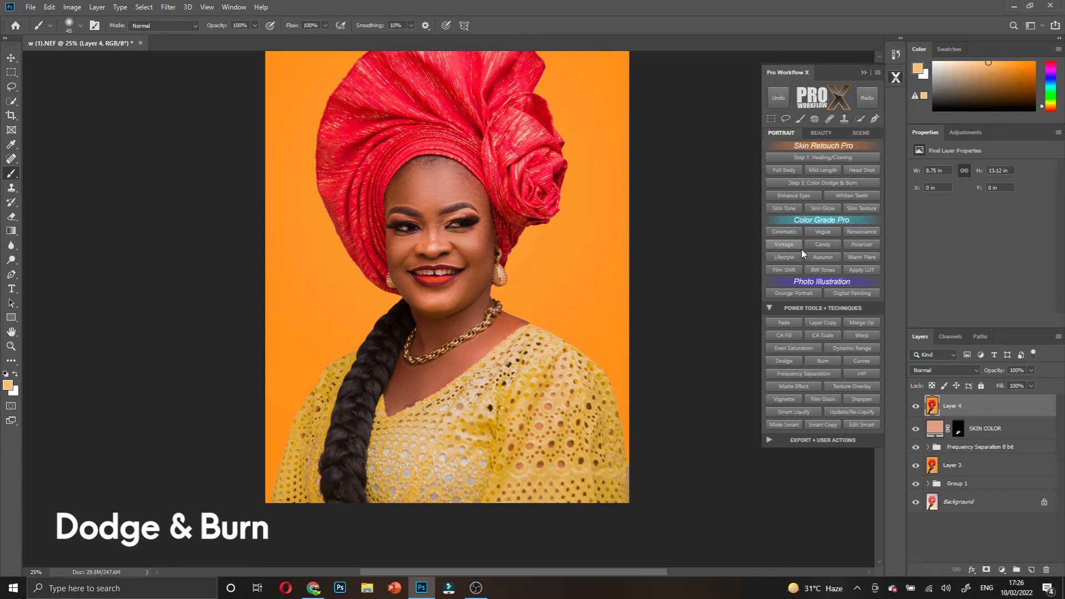
{"action": "left_click", "coordinate": [791, 362]}
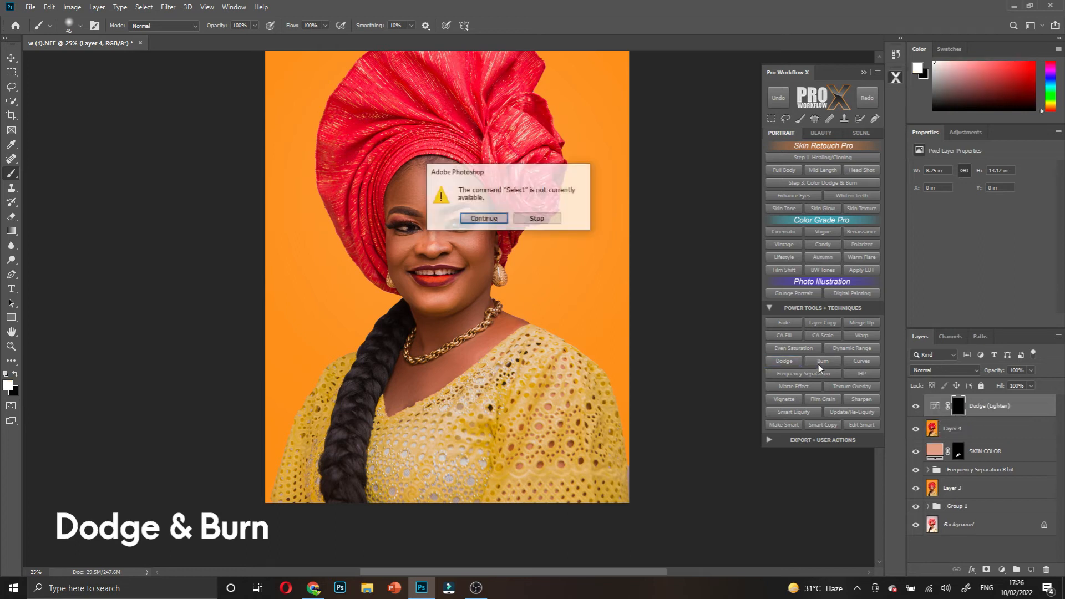
{"action": "left_click", "coordinate": [483, 219]}
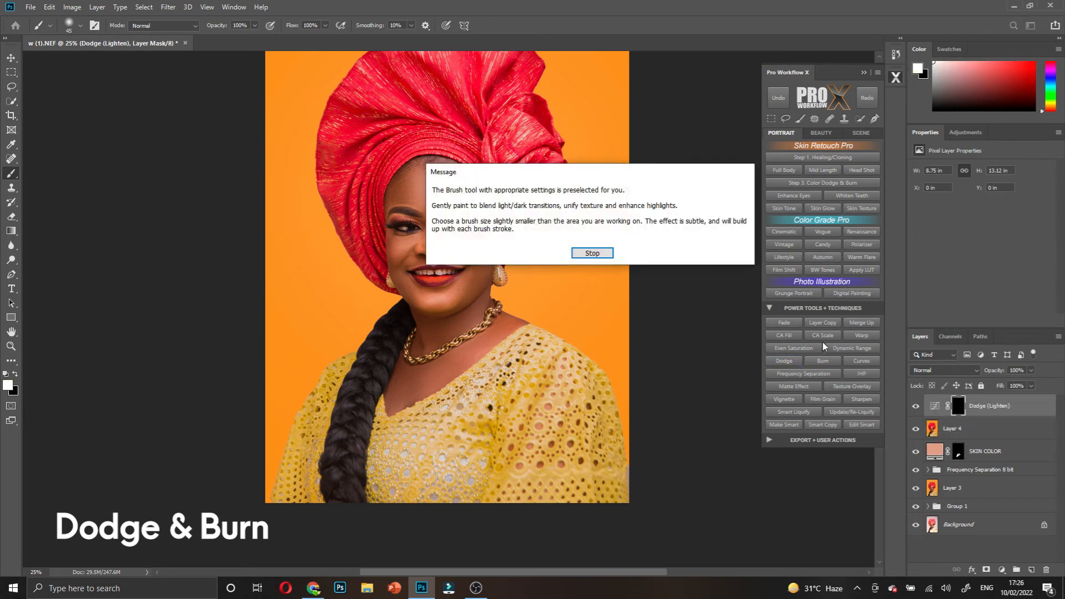
{"action": "left_click", "coordinate": [605, 253]}
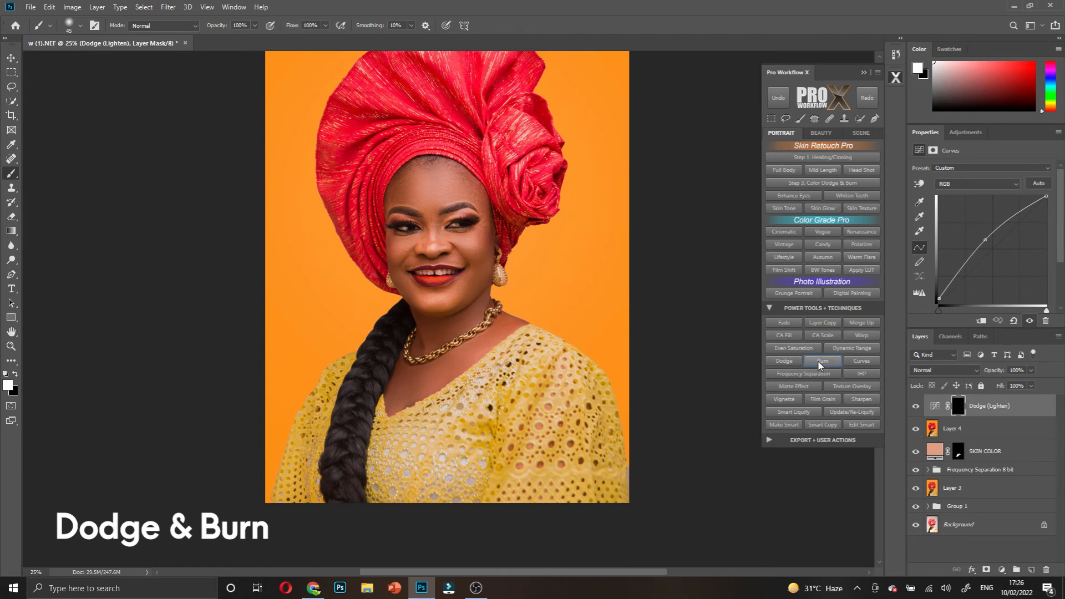
- Add the Burn (Darken) layer the same way and zoom in on the face
{"action": "left_click", "coordinate": [818, 362]}
{"action": "left_click", "coordinate": [493, 222]}
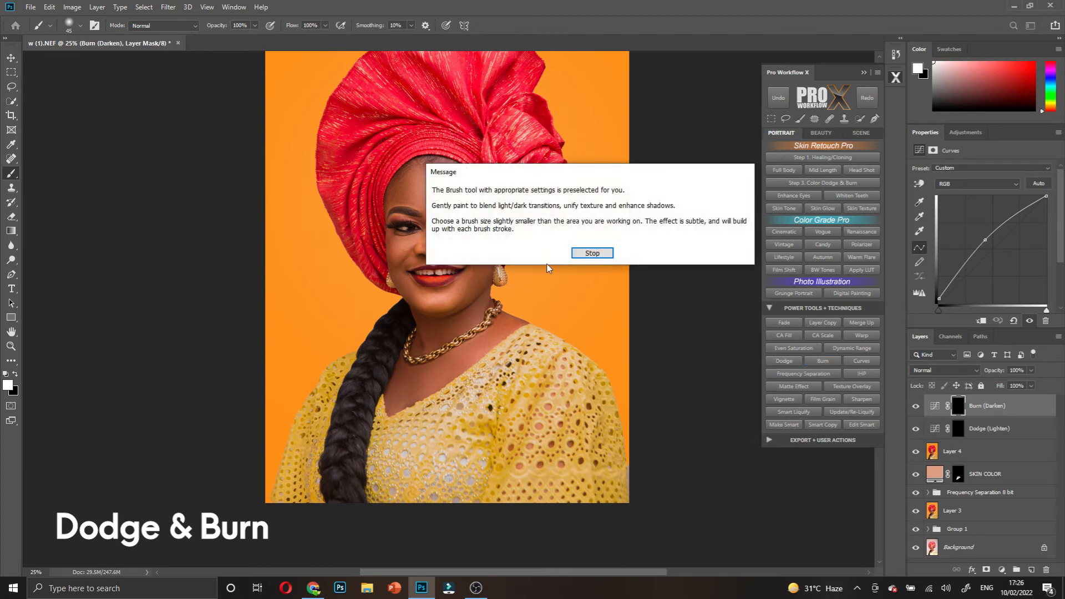
{"action": "left_click", "coordinate": [592, 254]}
{"action": "scroll", "coordinate": [568, 285], "scroll_direction": "up", "scroll_amount": 3}
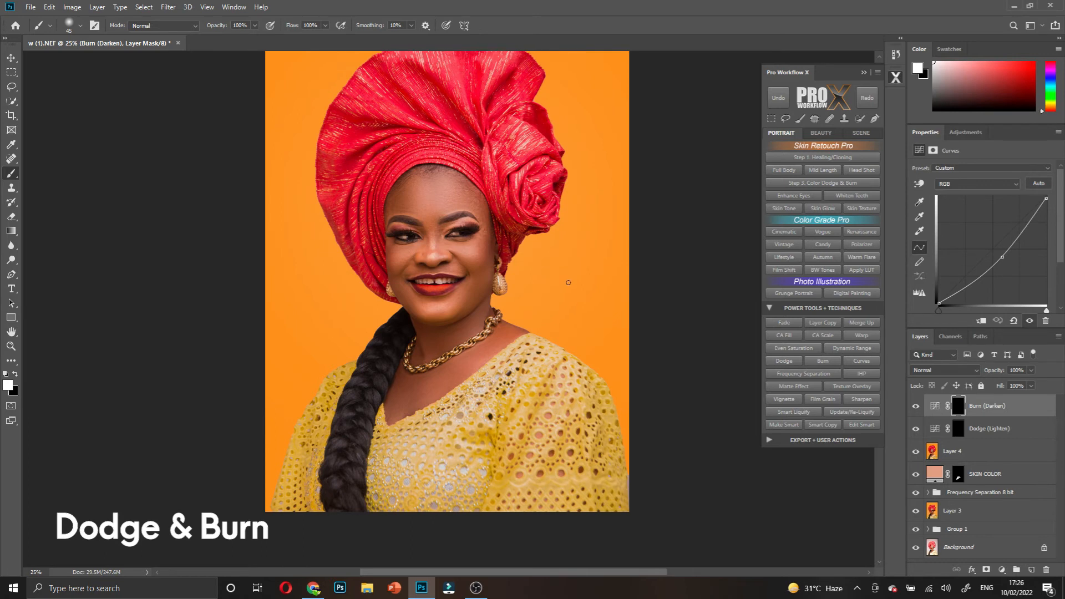
{"action": "left_click_drag", "start_coordinate": [498, 298], "coordinate": [457, 305]}
{"action": "left_click", "coordinate": [456, 305], "text": "ctrl"}
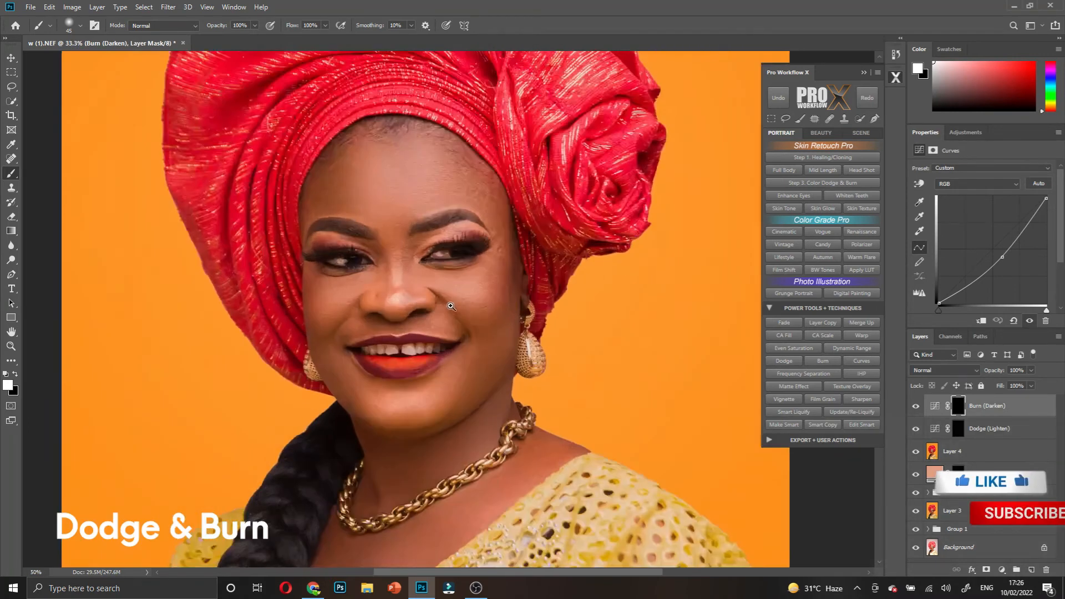
{"action": "left_click", "coordinate": [456, 305], "text": "ctrl"}
{"action": "left_click_drag", "start_coordinate": [514, 283], "coordinate": [520, 345]}
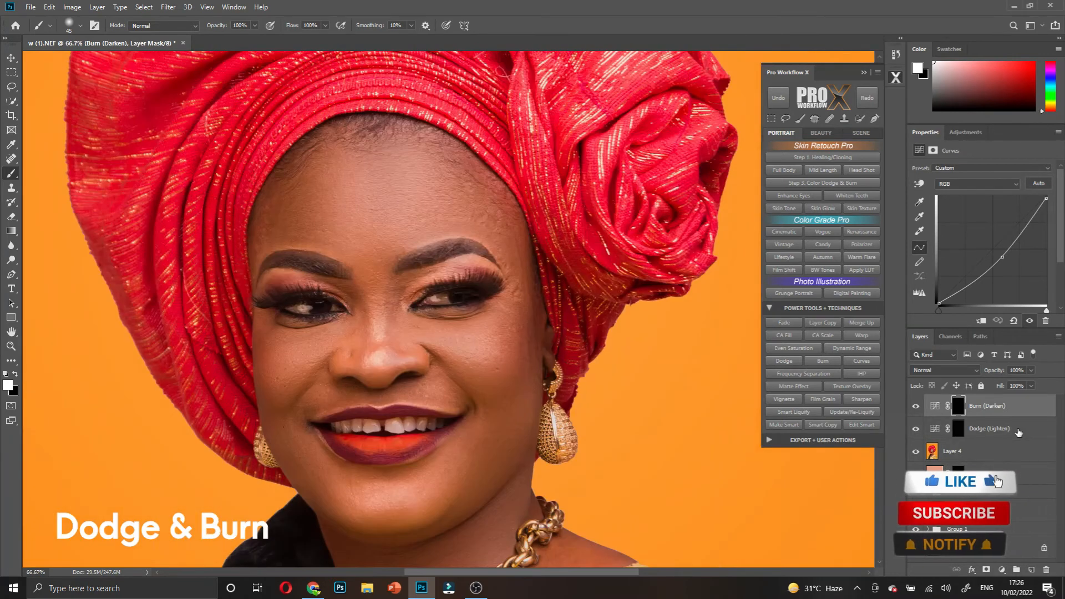
{"action": "left_click", "coordinate": [1002, 570]}
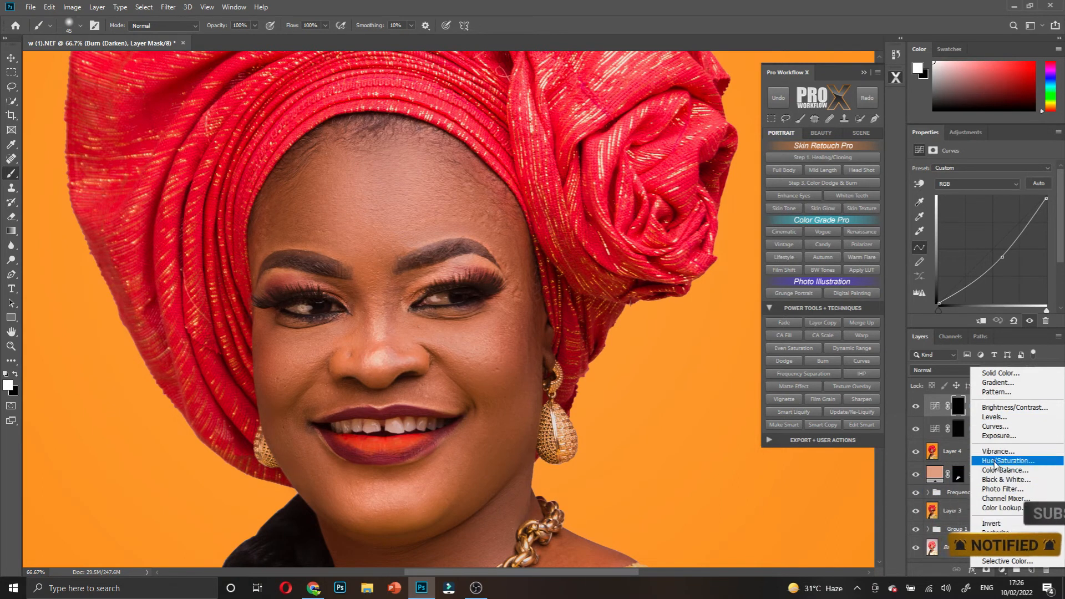
- Add a Black & White adjustment layer with Reds lowered to about -96
{"action": "left_click", "coordinate": [999, 479]}
{"action": "left_click_drag", "start_coordinate": [980, 210], "coordinate": [946, 210]}
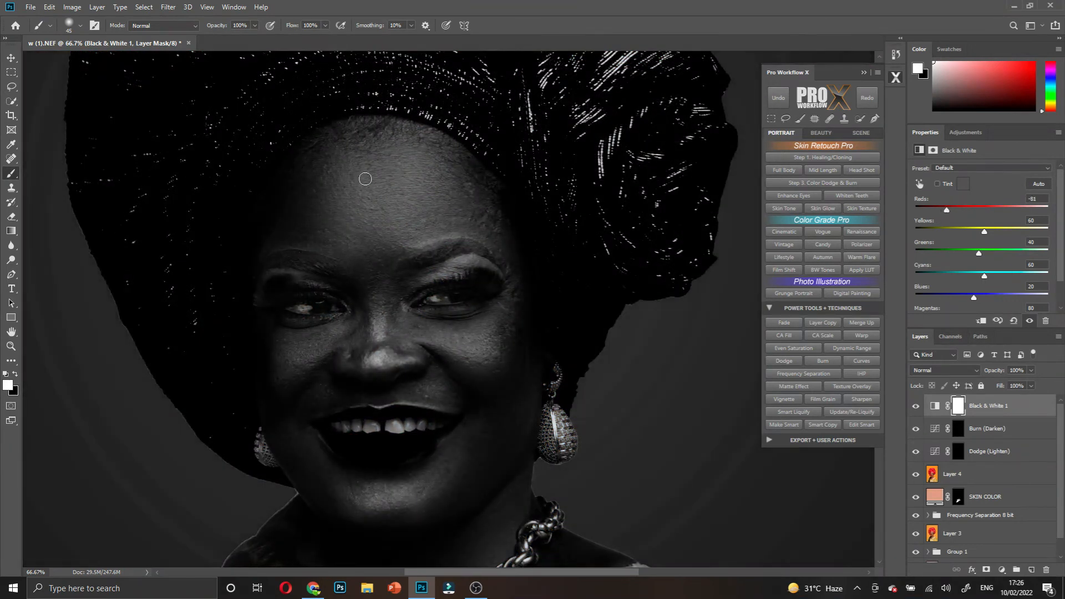
{"action": "mouse_move", "coordinate": [946, 210]}
{"action": "left_mouse_down"}
{"action": "mouse_move", "coordinate": [937, 208]}
{"action": "mouse_move", "coordinate": [945, 214]}
{"action": "left_mouse_up"}
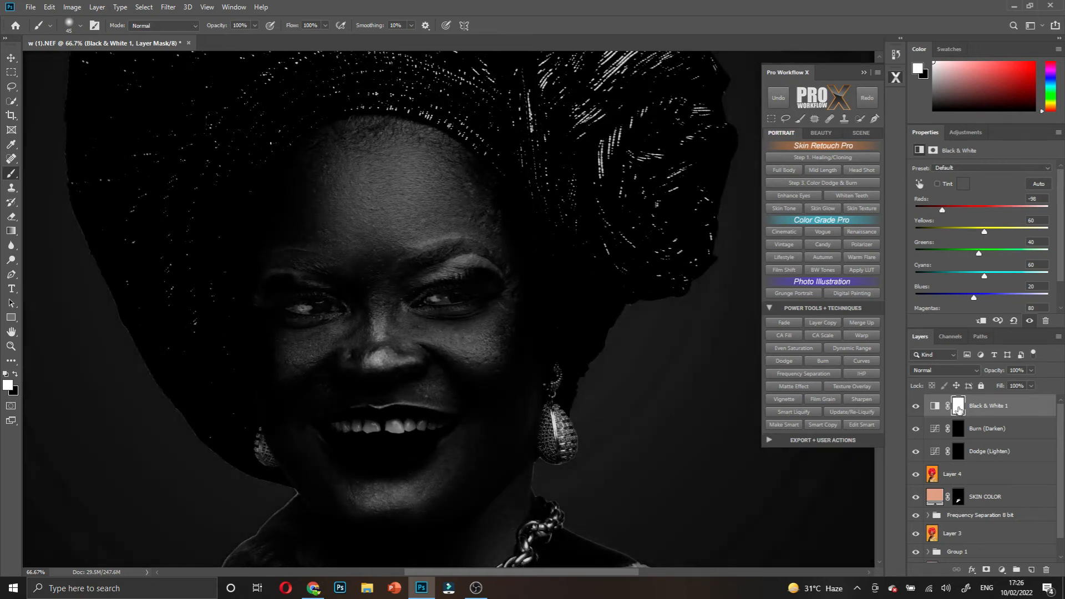
- Select the Dodge (Lighten) mask, set brush opacity to 10% and enlarge the brush
{"action": "left_click", "coordinate": [959, 430]}
{"action": "left_click", "coordinate": [958, 451]}
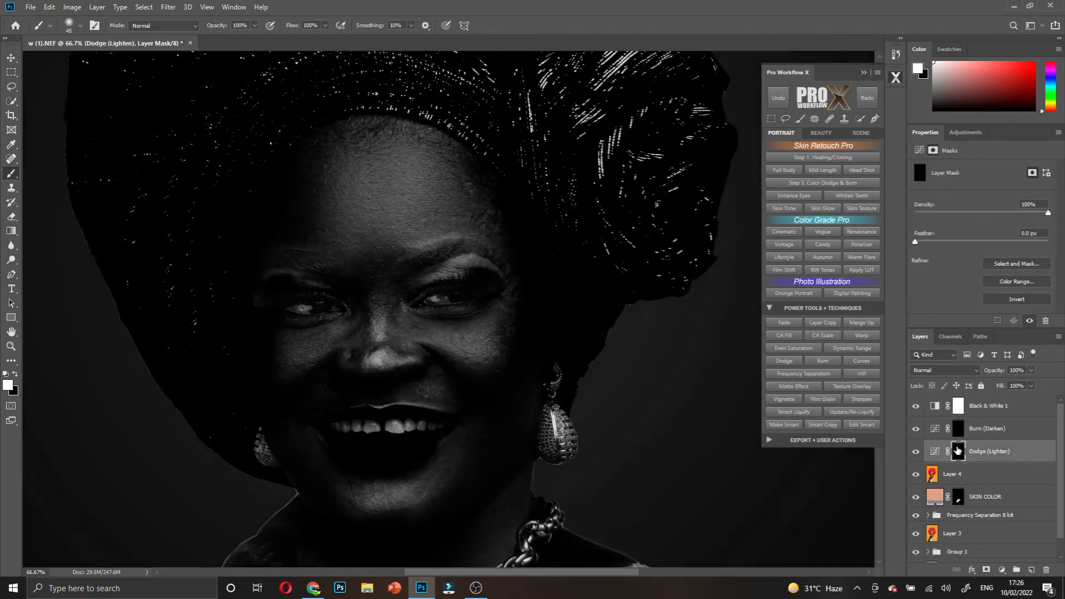
{"action": "left_click", "coordinate": [240, 25]}
{"action": "type", "text": "10"}
{"action": "key", "text": "bracketright"}
{"action": "key", "text": "bracketright"}
{"action": "key", "text": "bracketright"}
{"action": "key", "text": "bracketright"}
{"action": "key", "text": "bracketright"}
{"action": "key", "text": "bracketright"}
{"action": "key", "text": "bracketright"}
{"action": "key", "text": "bracketright"}
{"action": "key", "text": "bracketright"}
{"action": "key", "text": "bracketright"}
{"action": "key", "text": "bracketright"}
- Lighten the forehead on the Dodge (Lighten) mask, toggling the layer to compare, then shrink the brush for the brows
{"action": "mouse_move", "coordinate": [357, 200]}
{"action": "left_mouse_down"}
{"action": "mouse_move", "coordinate": [393, 211]}
{"action": "mouse_move", "coordinate": [375, 228]}
{"action": "left_mouse_up"}
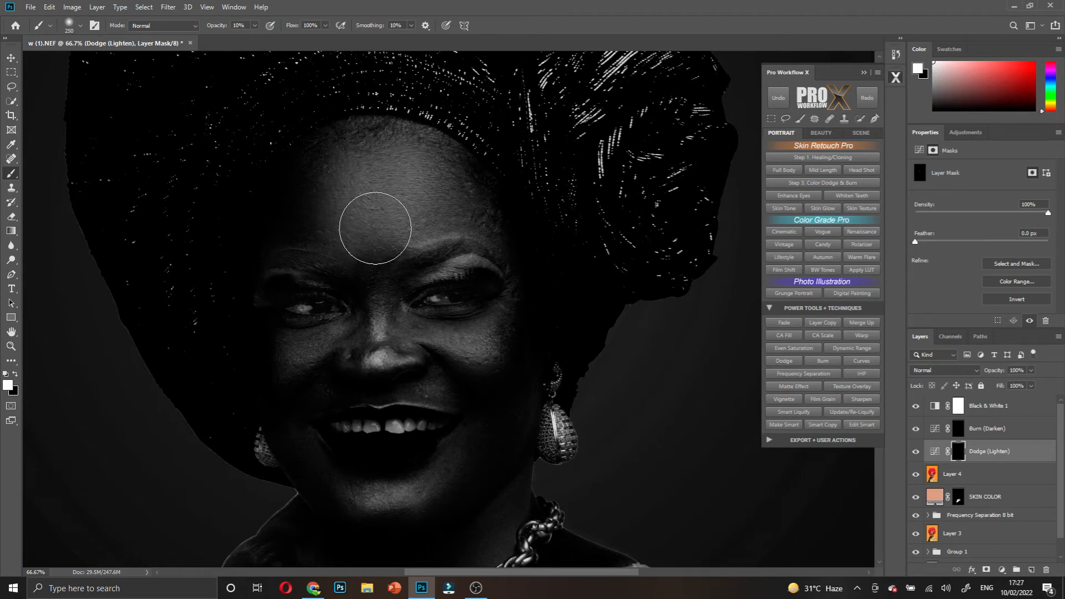
{"action": "left_click", "coordinate": [917, 454]}
{"action": "left_click", "coordinate": [917, 454]}
{"action": "key", "text": "bracketleft"}
{"action": "key", "text": "bracketleft"}
{"action": "key", "text": "bracketleft"}
{"action": "key", "text": "bracketleft"}
{"action": "key", "text": "bracketleft"}
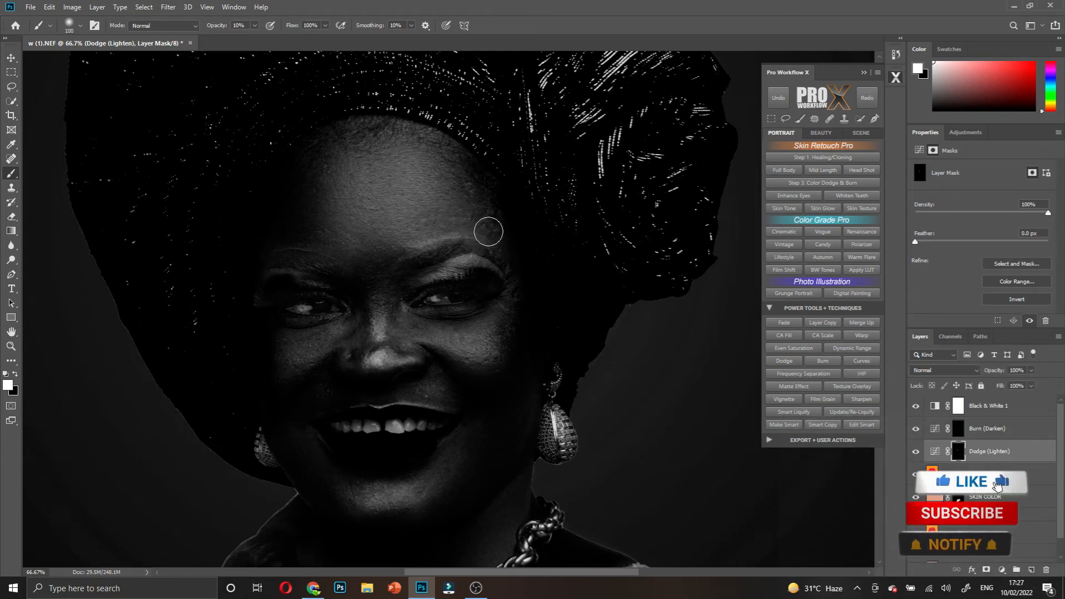
{"action": "key", "text": "bracketleft"}
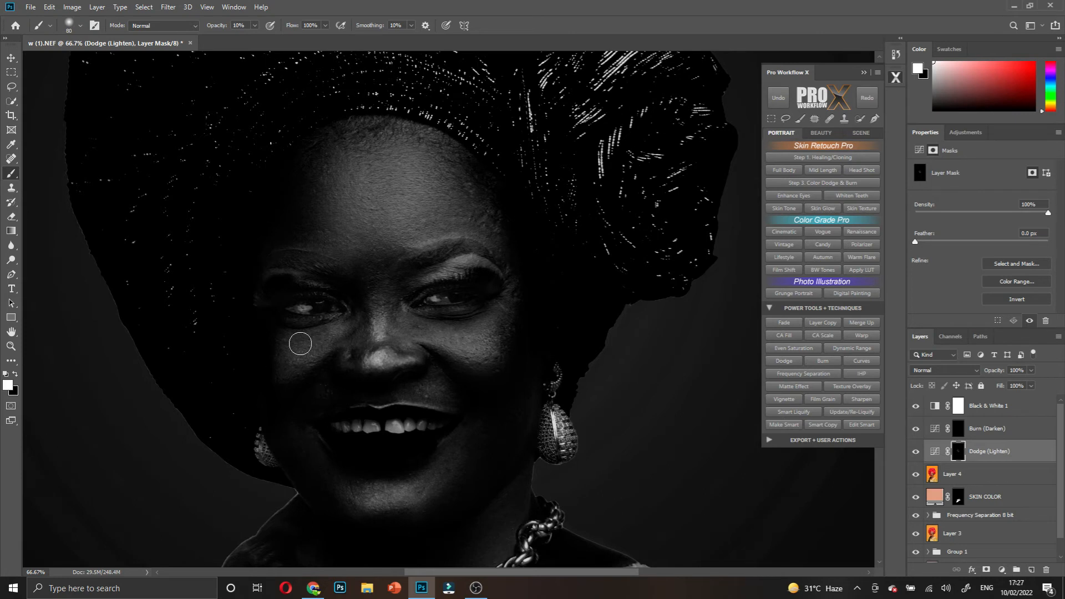
- Brighten the necklace and neck area with an enlarged size-100 brush on the Dodge mask
{"action": "scroll", "coordinate": [397, 336], "scroll_direction": "down", "scroll_amount": 3}
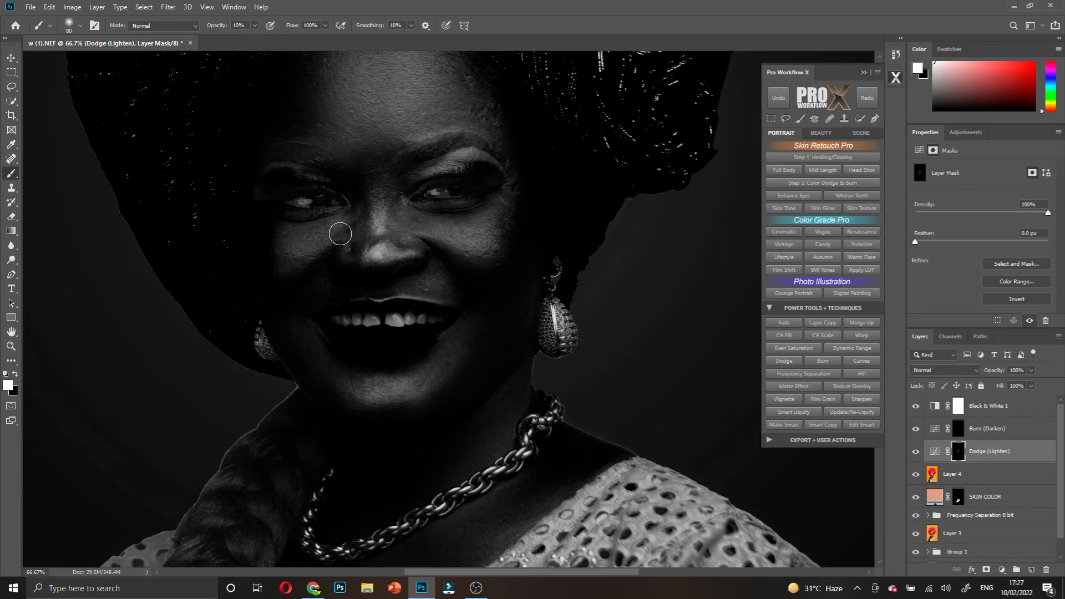
{"action": "scroll", "coordinate": [424, 281], "scroll_direction": "down", "scroll_amount": 2}
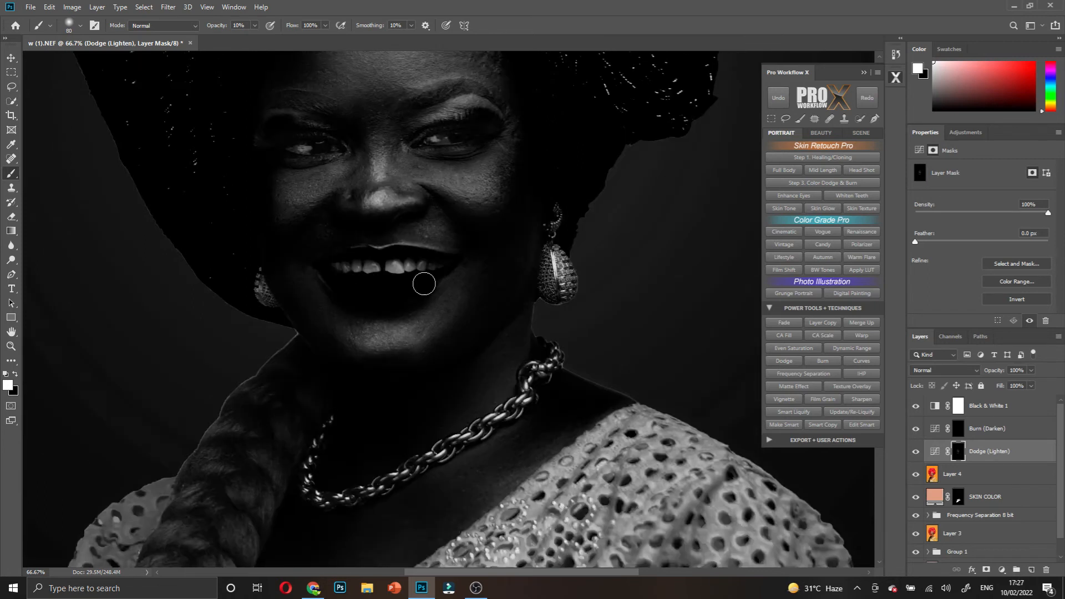
{"action": "scroll", "coordinate": [361, 322], "scroll_direction": "down", "scroll_amount": 2}
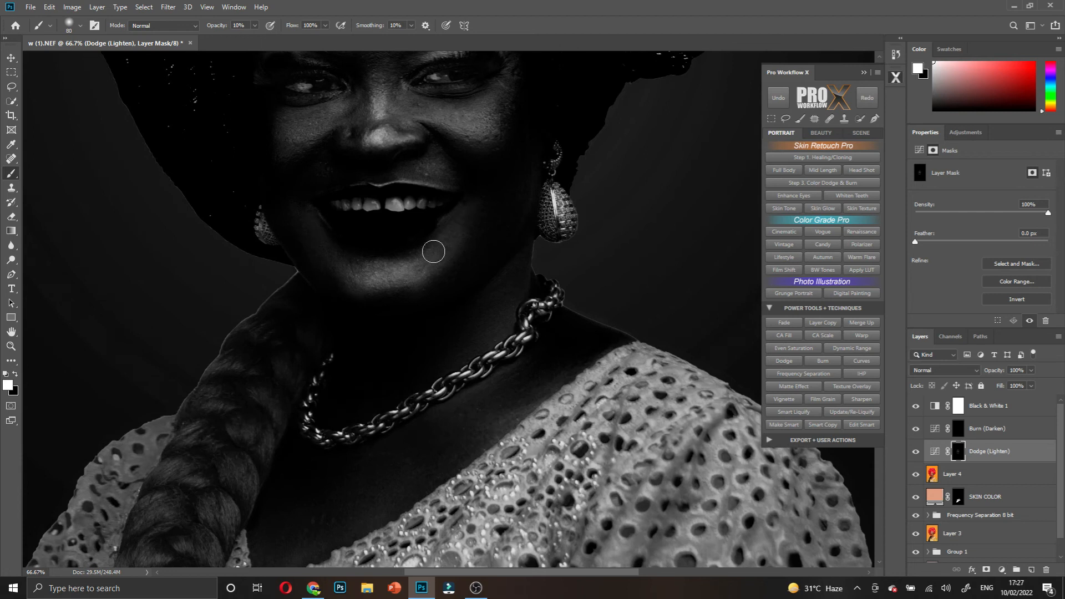
{"action": "scroll", "coordinate": [433, 250], "scroll_direction": "down", "scroll_amount": 1}
{"action": "key", "text": "bracketright"}
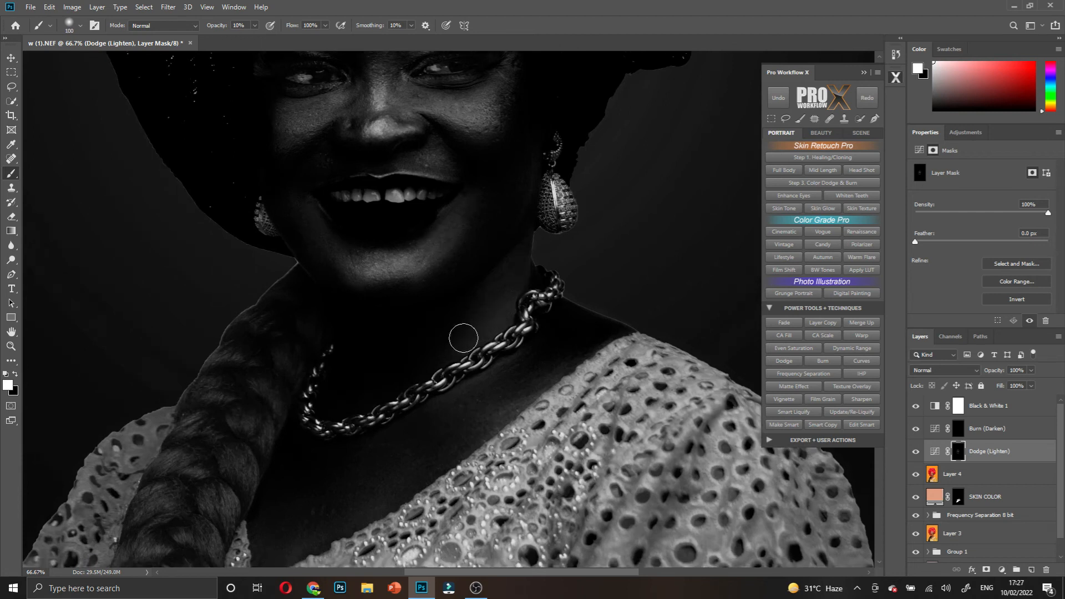
{"action": "scroll", "coordinate": [466, 344], "scroll_direction": "down", "scroll_amount": 2}
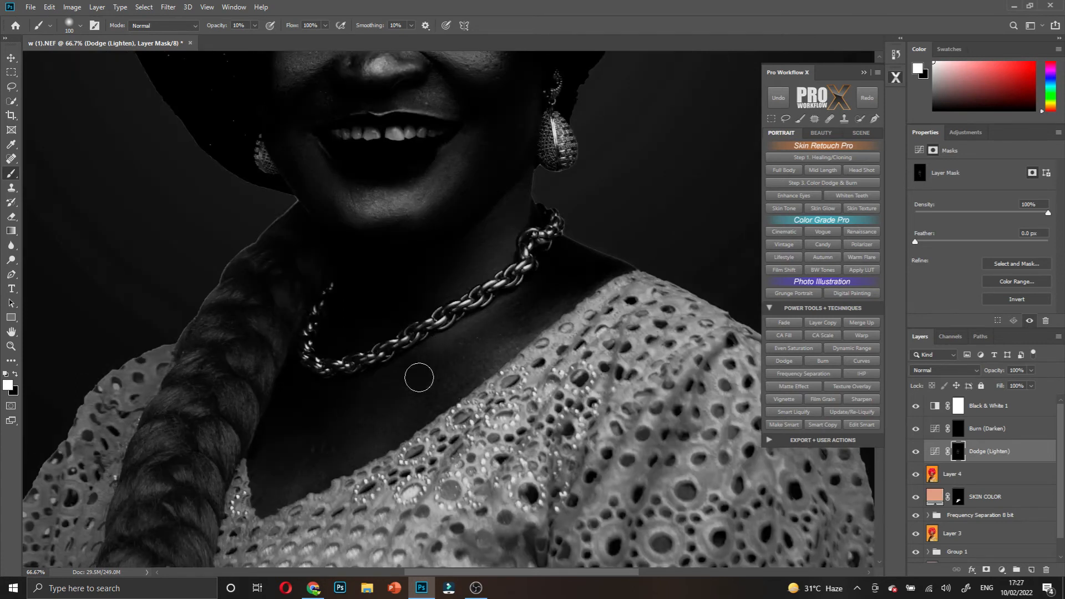
{"action": "scroll", "coordinate": [419, 376], "scroll_direction": "down", "scroll_amount": 2}
{"action": "mouse_move", "coordinate": [395, 294]}
{"action": "left_mouse_down"}
{"action": "mouse_move", "coordinate": [524, 209]}
{"action": "mouse_move", "coordinate": [544, 169]}
{"action": "mouse_move", "coordinate": [383, 298]}
{"action": "mouse_move", "coordinate": [336, 304]}
{"action": "mouse_move", "coordinate": [311, 279]}
{"action": "left_mouse_up"}
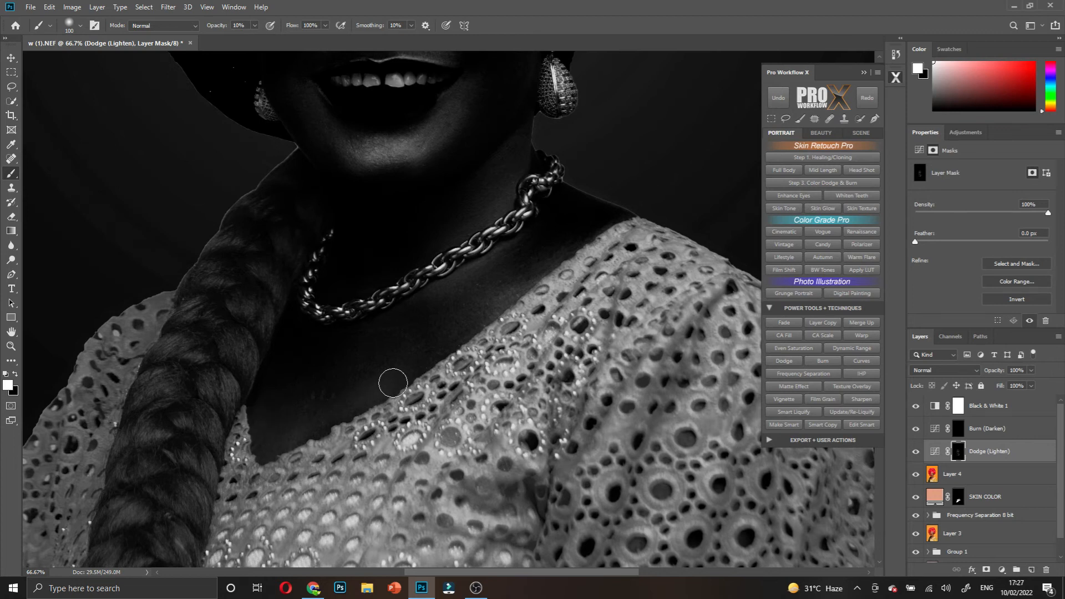
- Darken the outer eyelid on the Burn (Darken) mask with a smaller brush
{"action": "left_click", "coordinate": [954, 432]}
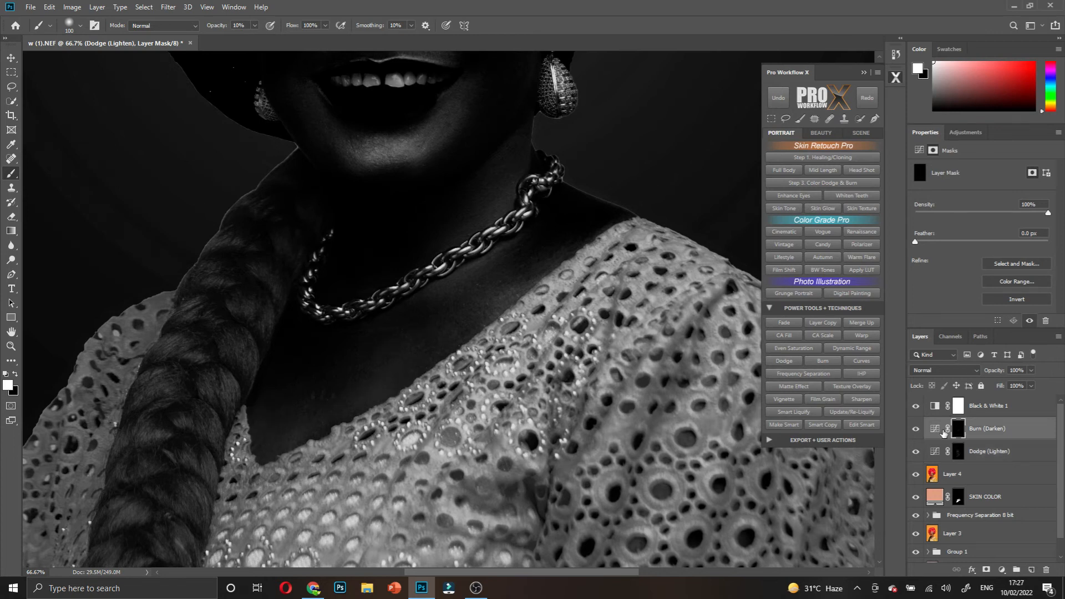
{"action": "key", "text": "bracketright"}
{"action": "key", "text": "bracketright"}
{"action": "key", "text": "bracketright"}
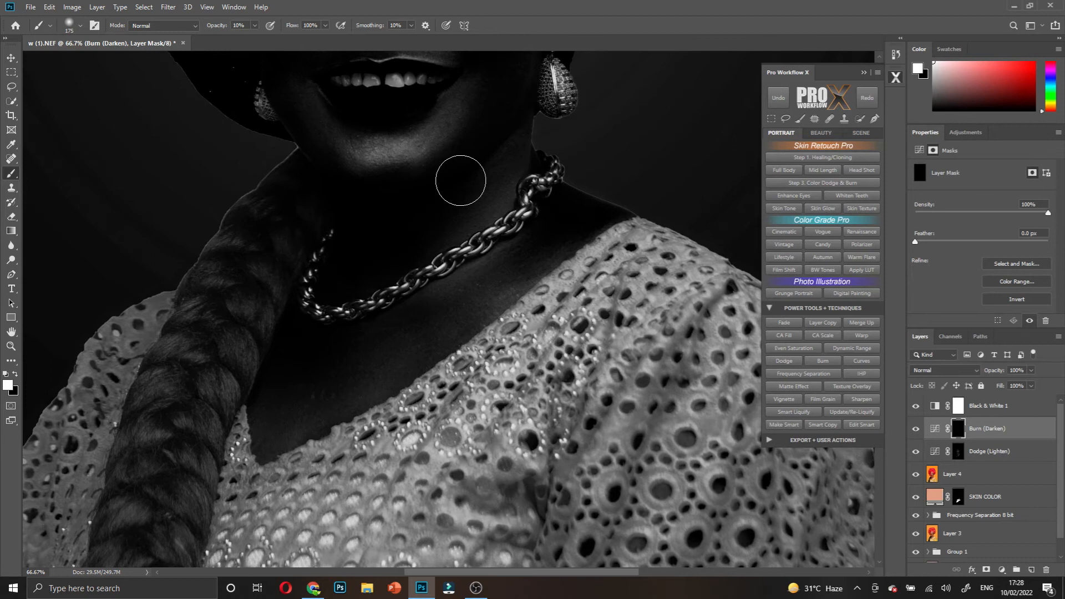
{"action": "scroll", "coordinate": [461, 180], "scroll_direction": "up", "scroll_amount": 3}
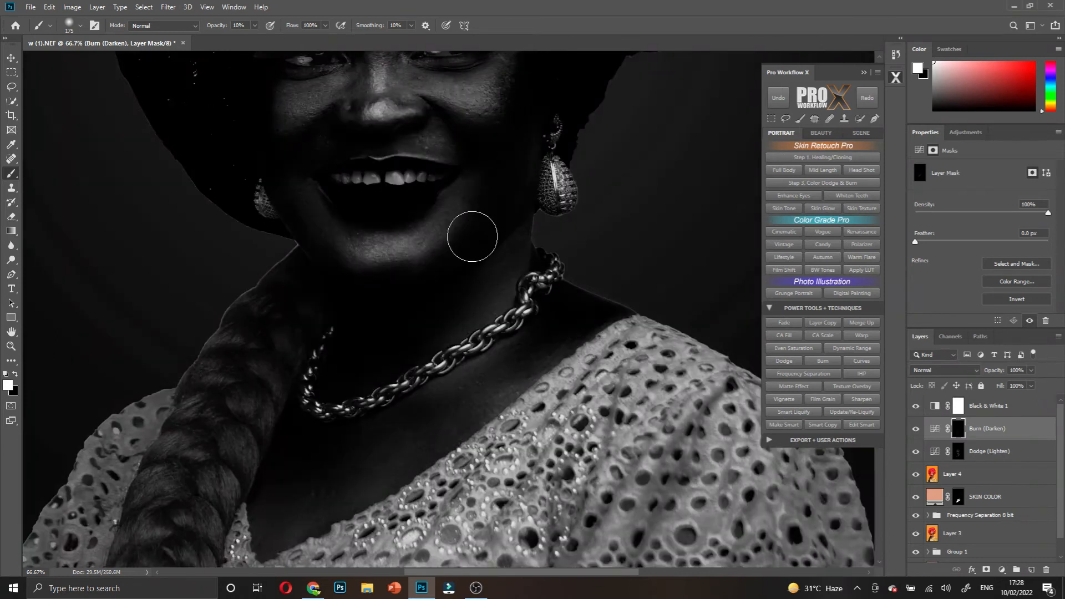
{"action": "scroll", "coordinate": [421, 233], "scroll_direction": "down", "scroll_amount": 2}
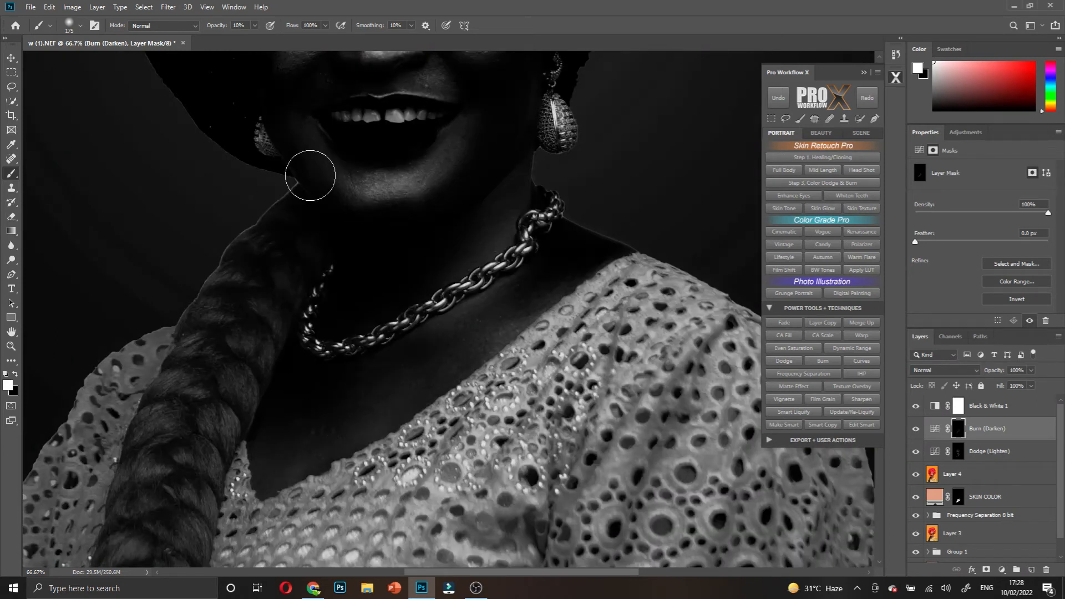
{"action": "scroll", "coordinate": [324, 178], "scroll_direction": "up", "scroll_amount": 2}
{"action": "scroll", "coordinate": [339, 181], "scroll_direction": "up", "scroll_amount": 3}
{"action": "key", "text": "bracketleft"}
{"action": "key", "text": "bracketleft"}
{"action": "key", "text": "bracketleft"}
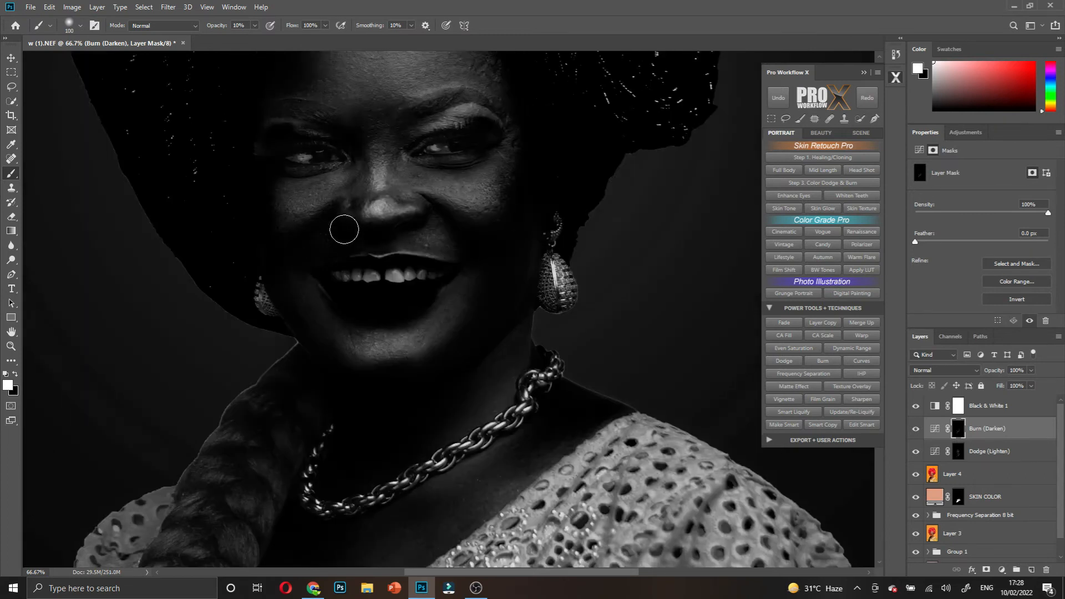
{"action": "scroll", "coordinate": [475, 187], "scroll_direction": "up", "scroll_amount": 2}
{"action": "left_click_drag", "start_coordinate": [476, 186], "coordinate": [476, 191]}
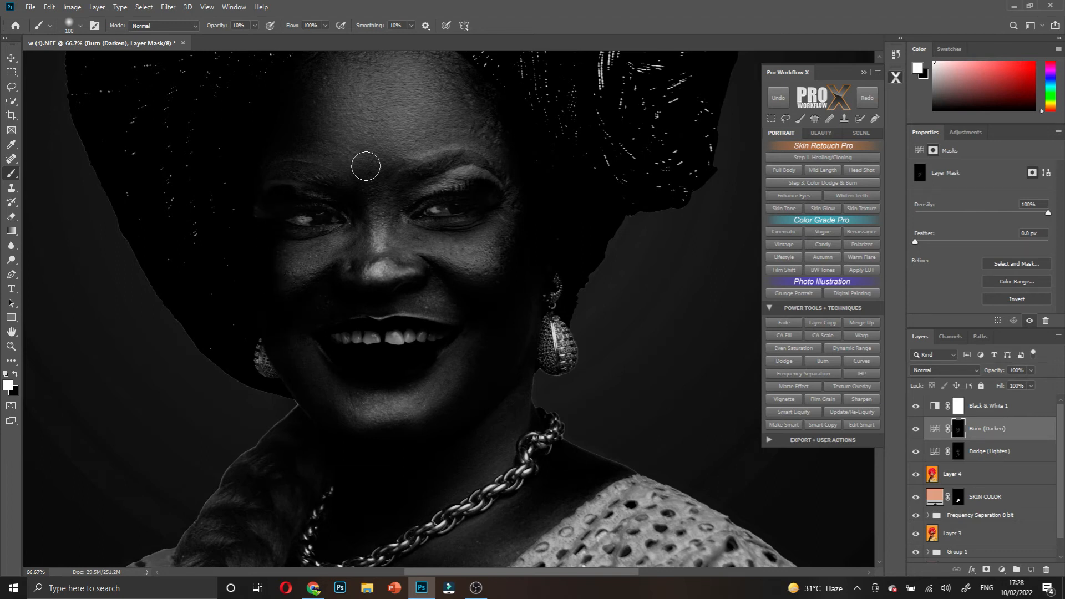
- Deepen the shadows with a larger size-150 brush, then zoom out to the whole portrait
{"action": "scroll", "coordinate": [350, 143], "scroll_direction": "up", "scroll_amount": 2}
{"action": "key", "text": "bracketright"}
{"action": "key", "text": "bracketright"}
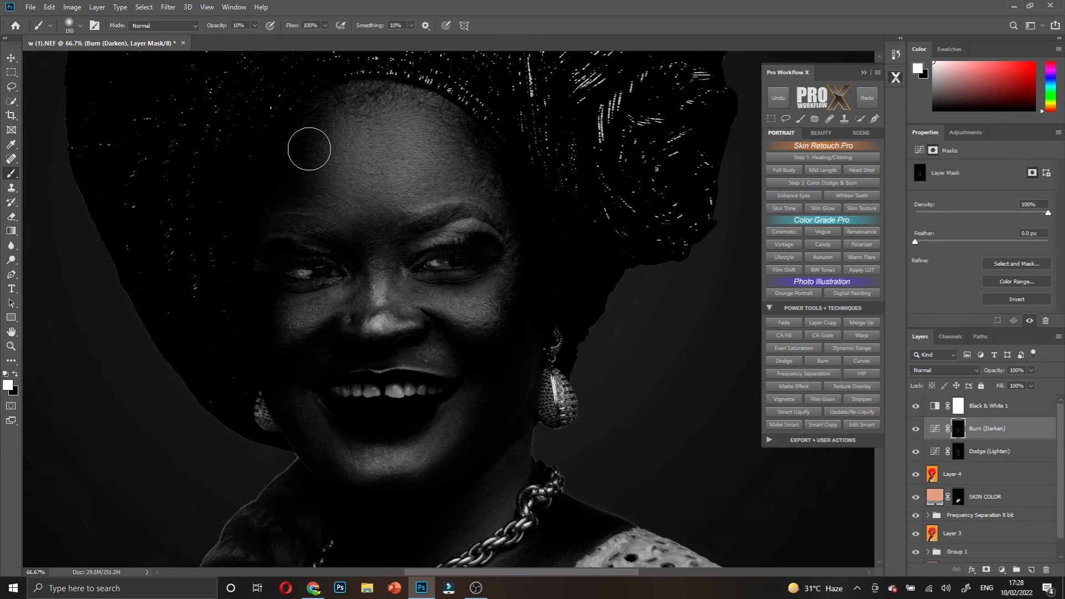
{"action": "scroll", "coordinate": [483, 194], "scroll_direction": "down", "scroll_amount": 3}
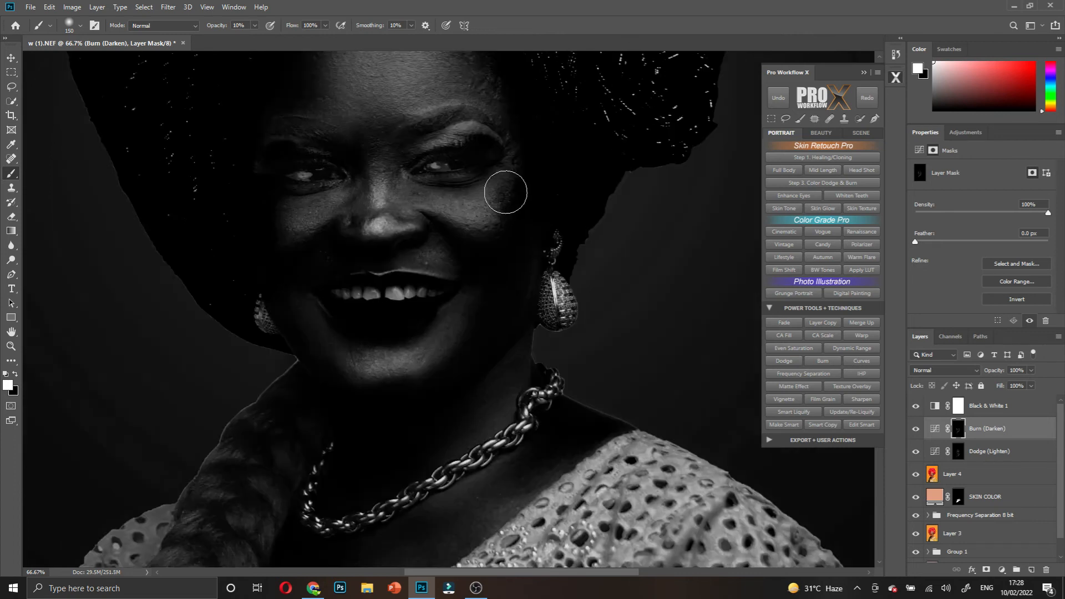
{"action": "scroll", "coordinate": [549, 344], "scroll_direction": "down", "scroll_amount": 3}
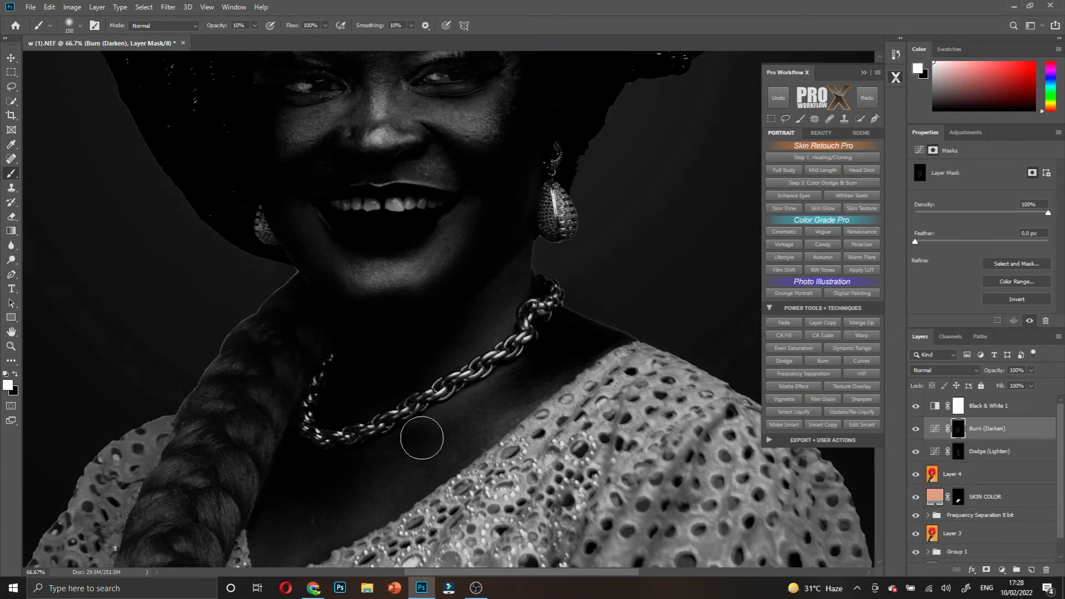
{"action": "key", "text": "ctrl+minus"}
{"action": "key", "text": "ctrl+minus"}
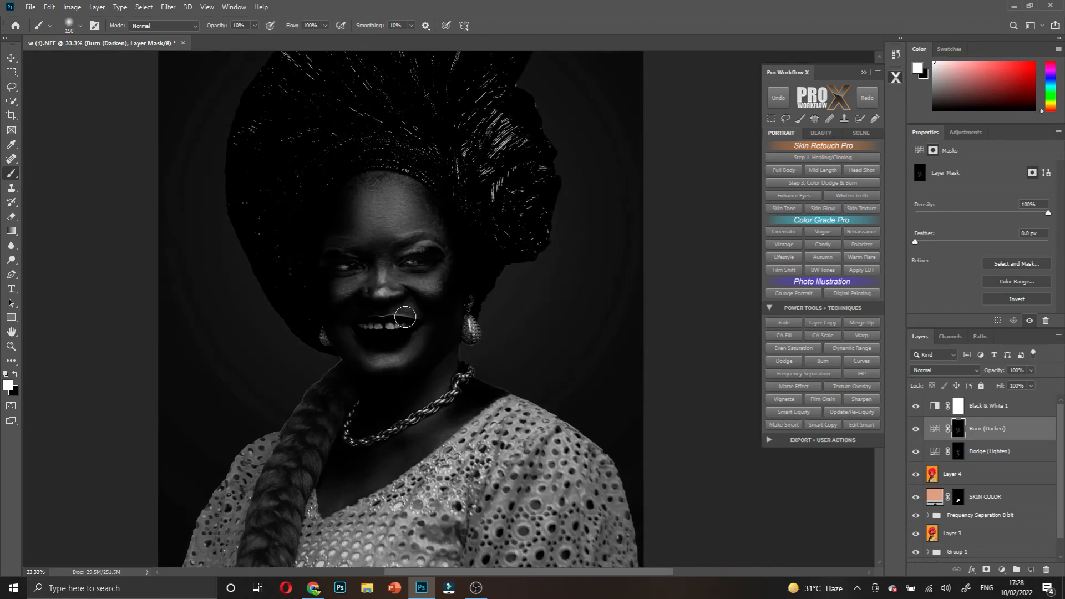
- Group the Black & White 1, Burn and Dodge layers and name the group 'd & b'
{"action": "left_click", "coordinate": [917, 406]}
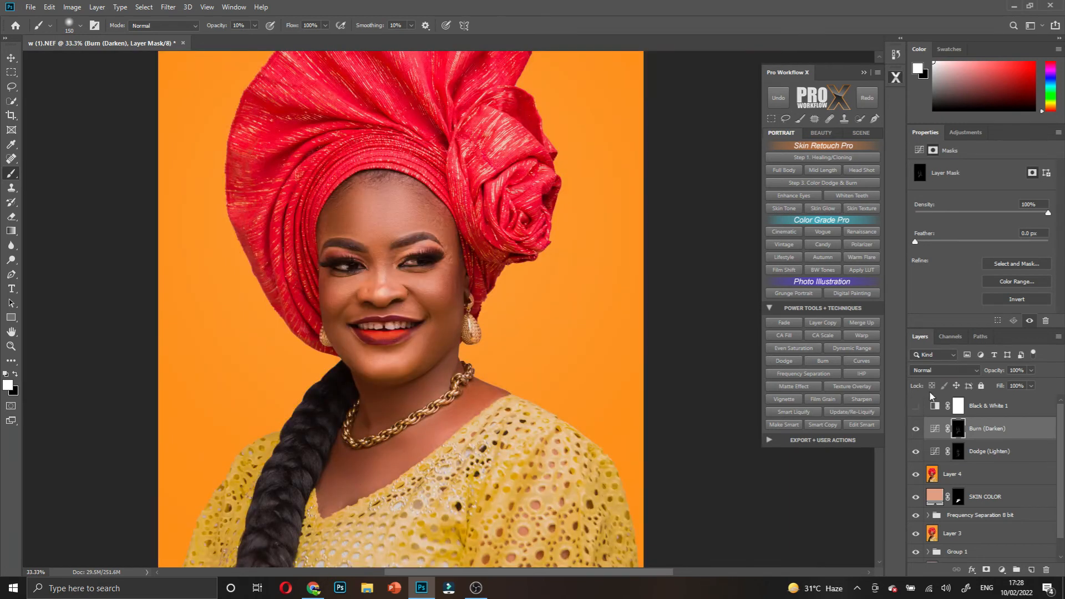
{"action": "left_click", "coordinate": [988, 430]}
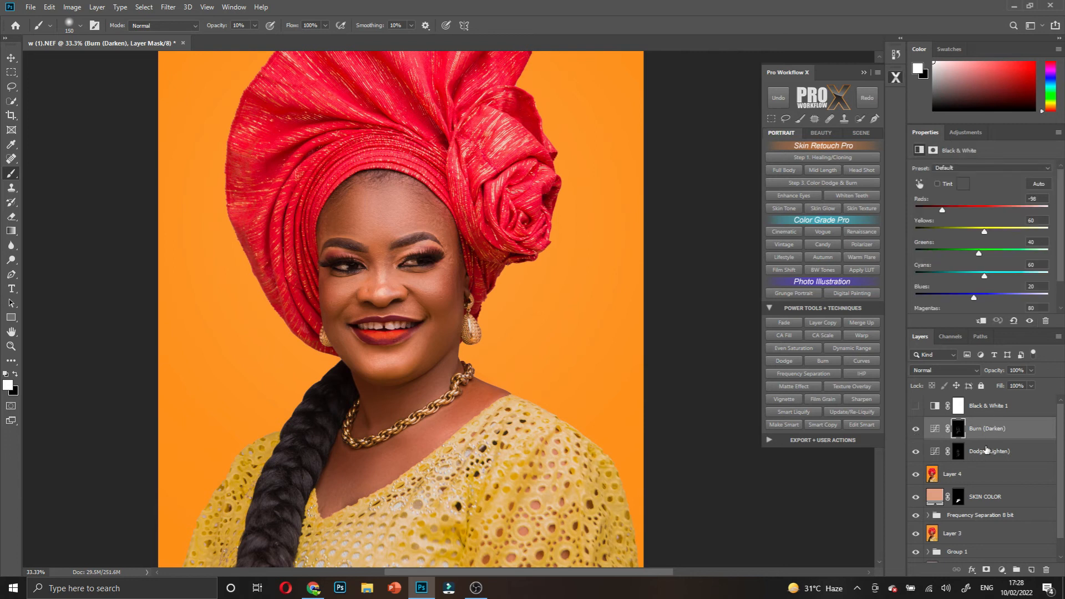
{"action": "key", "text": "alt+bracketright"}
{"action": "left_click", "coordinate": [987, 453], "text": "shift"}
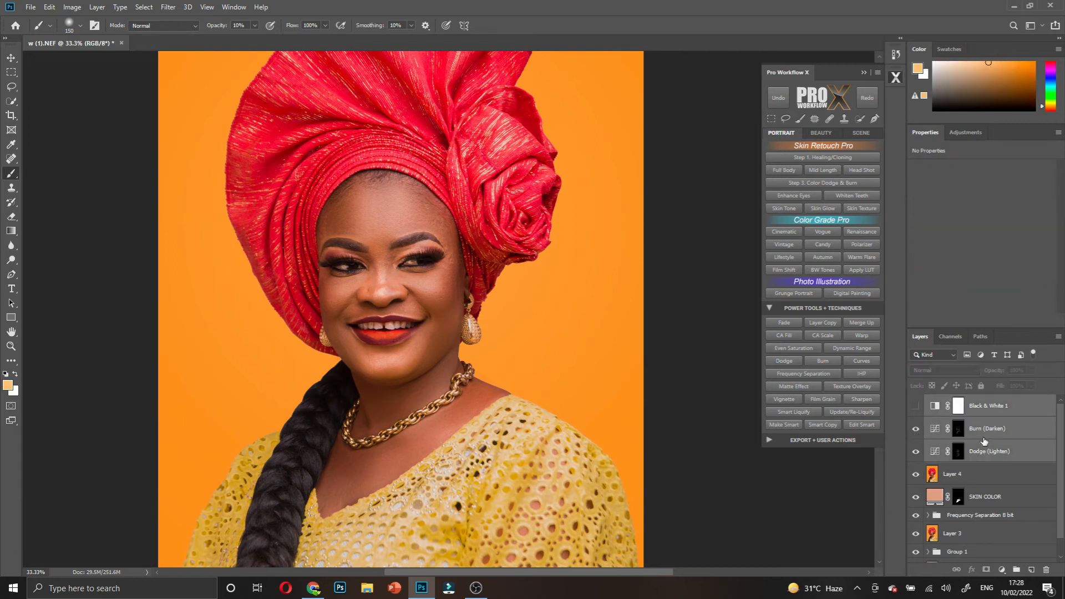
{"action": "key", "text": "ctrl+g"}
{"action": "double_click", "coordinate": [961, 402]}
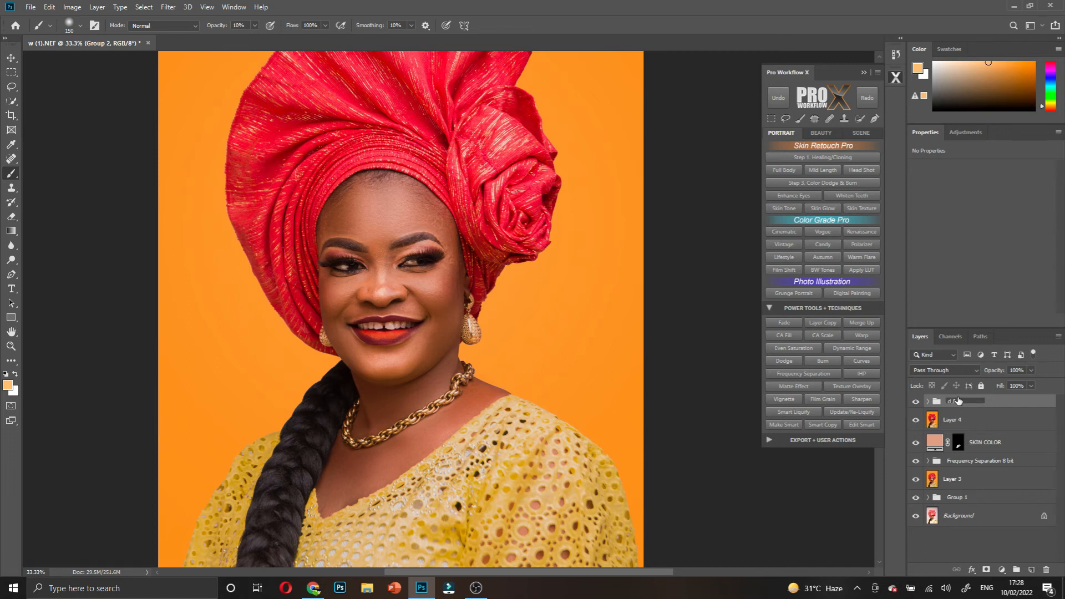
{"action": "type", "text": "d & b"}
{"action": "key", "text": "Return"}
- Toggle the d & b group's visibility repeatedly for a before/after comparison
{"action": "left_click", "coordinate": [916, 403]}
{"action": "left_click", "coordinate": [916, 402]}
{"action": "left_click", "coordinate": [916, 402]}
{"action": "left_click", "coordinate": [916, 403]}
{"action": "left_click", "coordinate": [917, 403]}
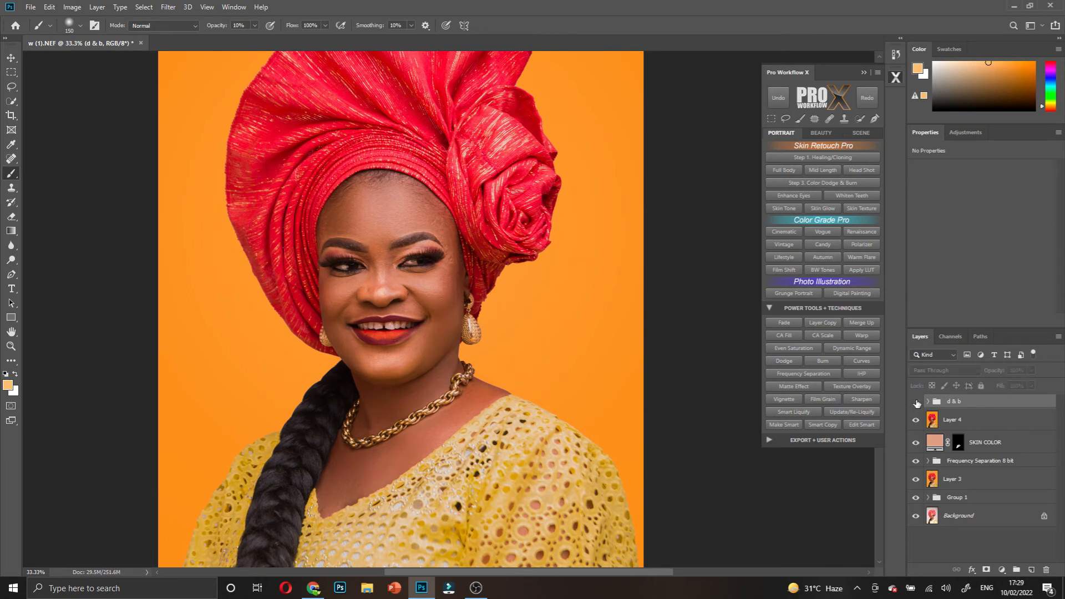
{"action": "left_click", "coordinate": [916, 403]}
{"action": "left_click", "coordinate": [916, 403]}
{"action": "left_click", "coordinate": [916, 402]}
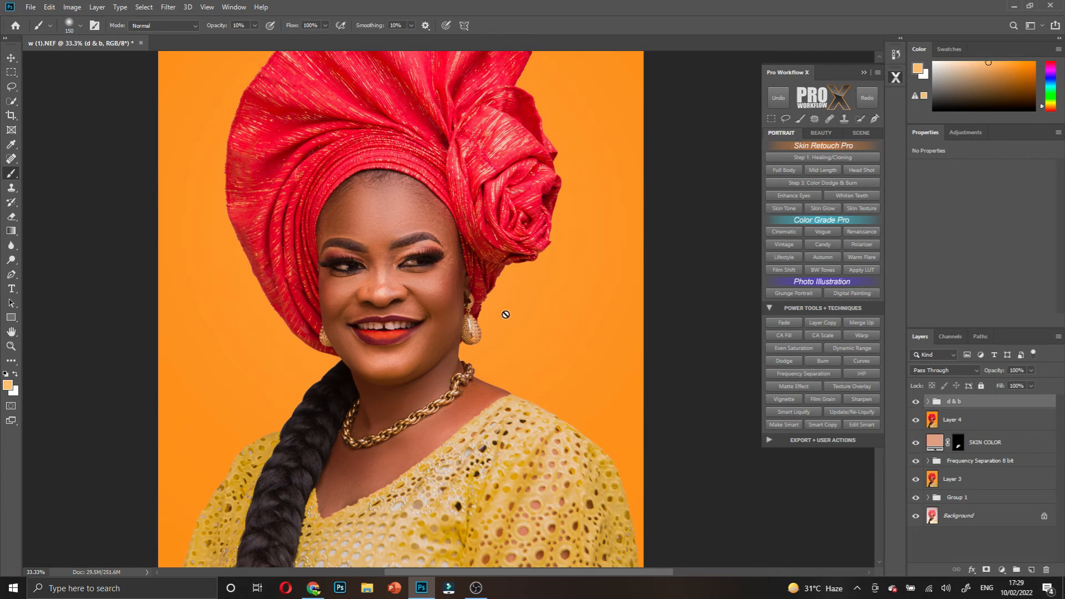
{"action": "scroll", "coordinate": [394, 246], "scroll_direction": "down", "scroll_amount": 1}
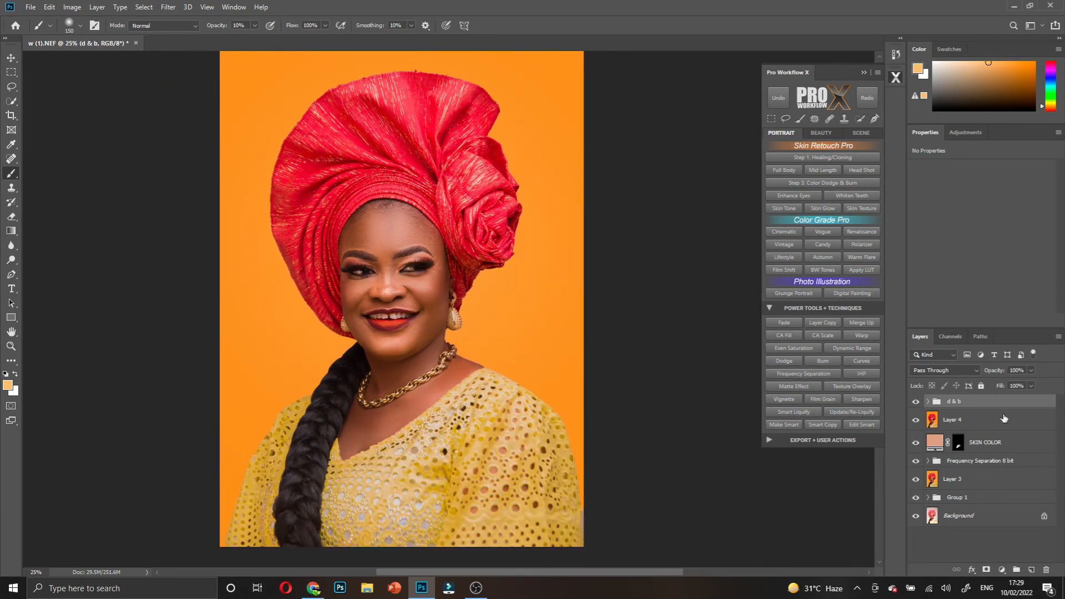
- Add a Curves 1 layer with a slightly raised midpoint and invert its mask to black
{"action": "left_click", "coordinate": [997, 569]}
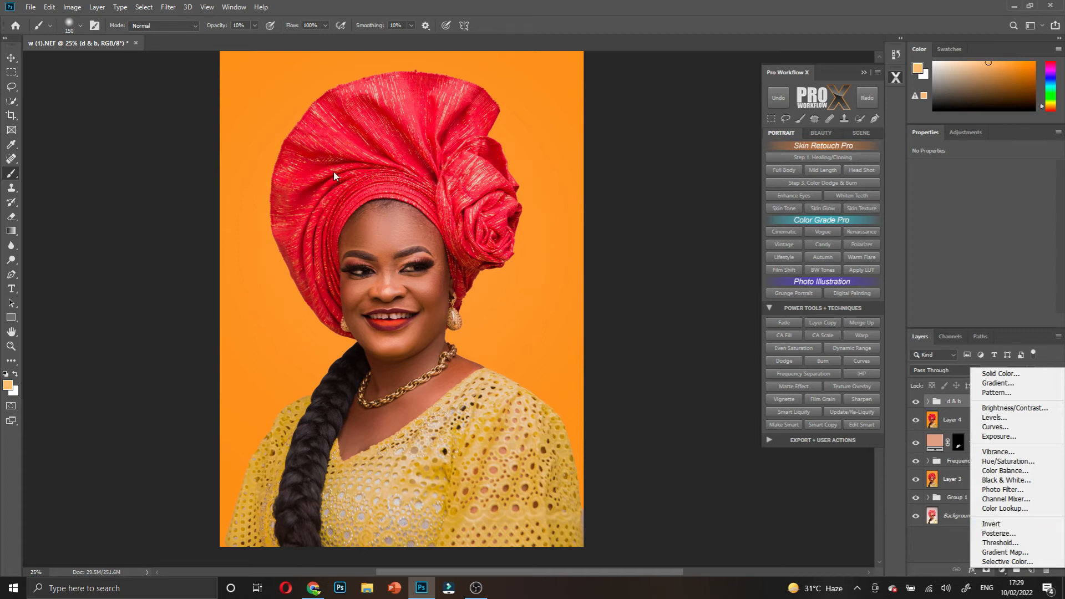
{"action": "left_click", "coordinate": [1004, 427]}
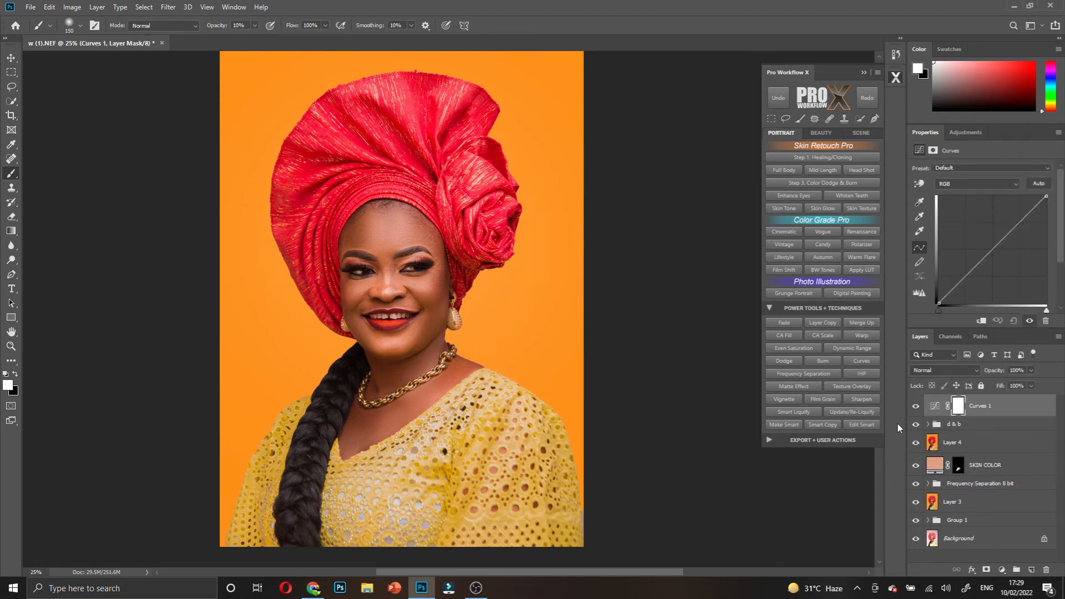
{"action": "left_click_drag", "start_coordinate": [994, 254], "coordinate": [992, 241]}
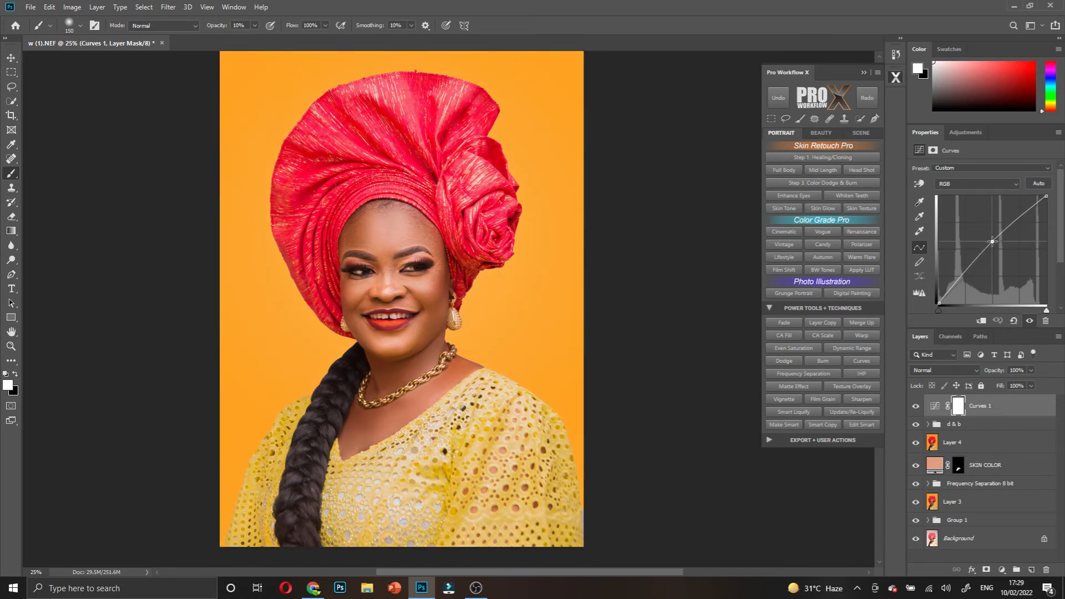
{"action": "left_click_drag", "start_coordinate": [993, 242], "coordinate": [995, 243]}
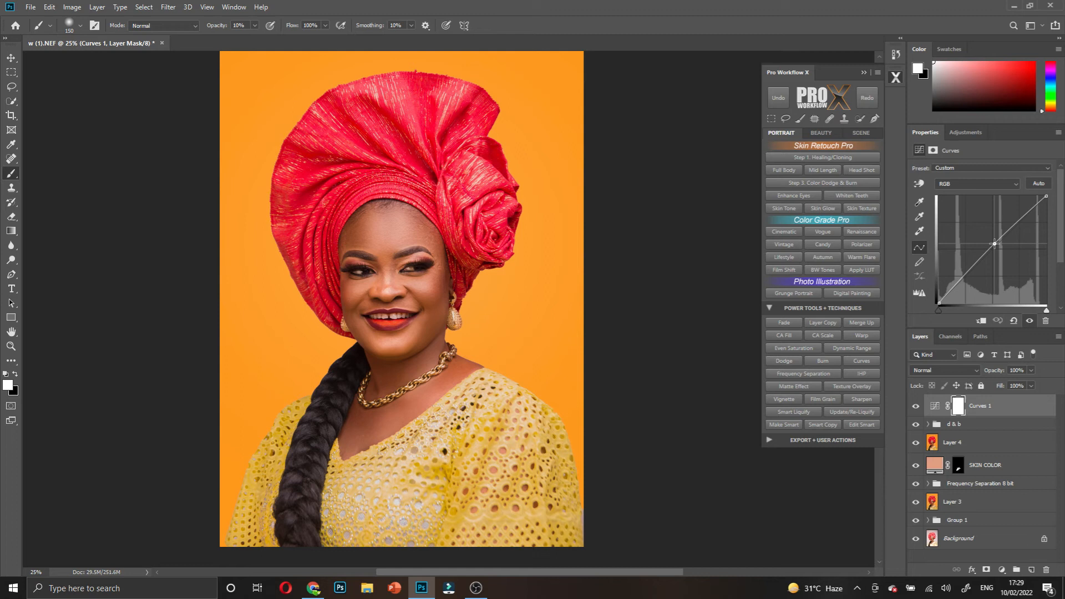
{"action": "left_click_drag", "start_coordinate": [996, 243], "coordinate": [994, 247]}
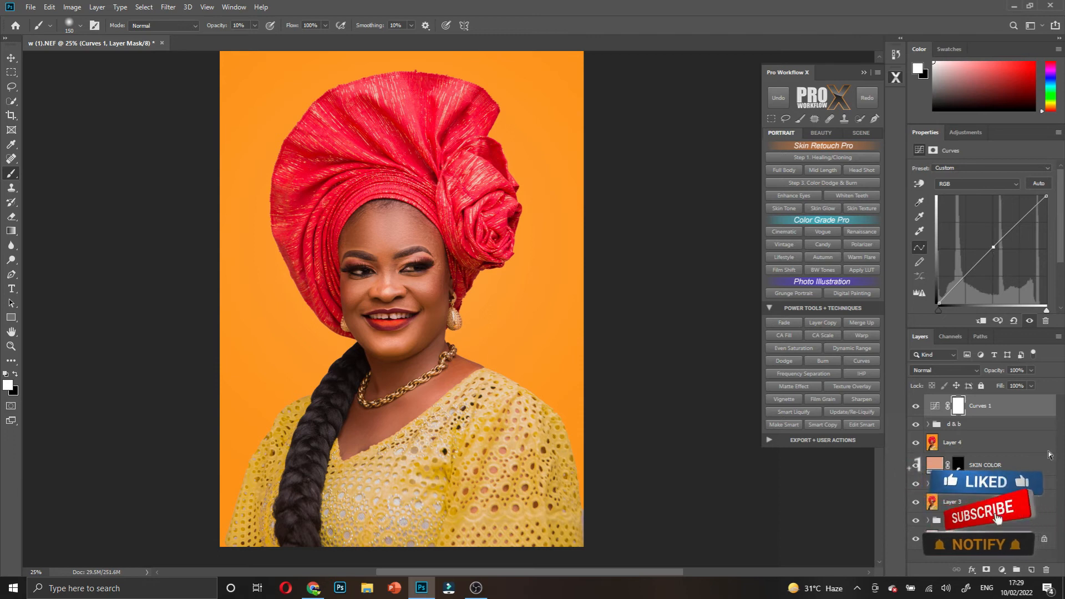
{"action": "left_click", "coordinate": [959, 408]}
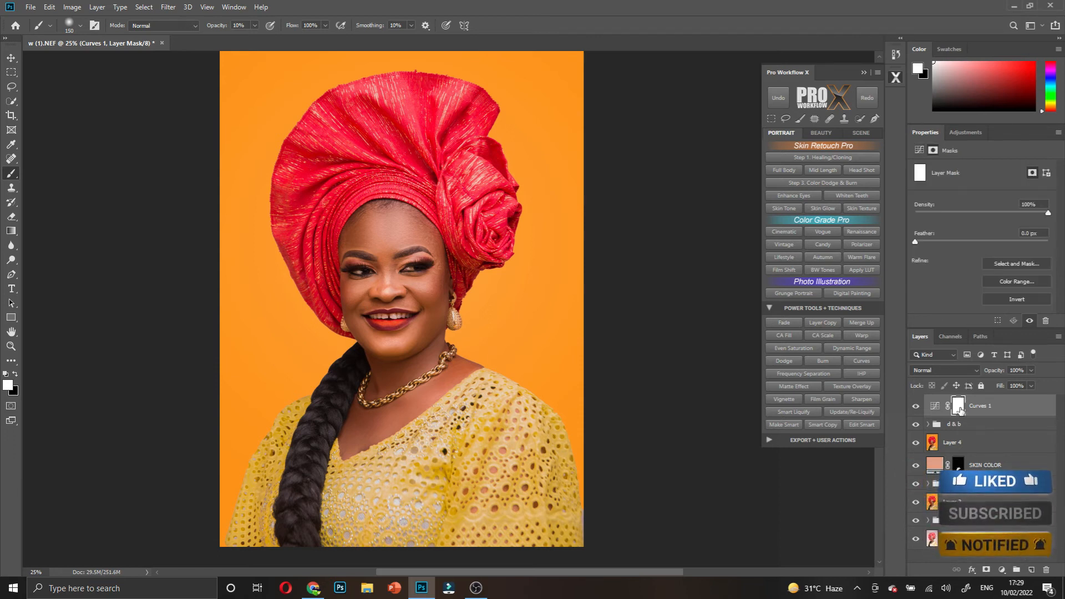
{"action": "key", "text": "ctrl+i"}
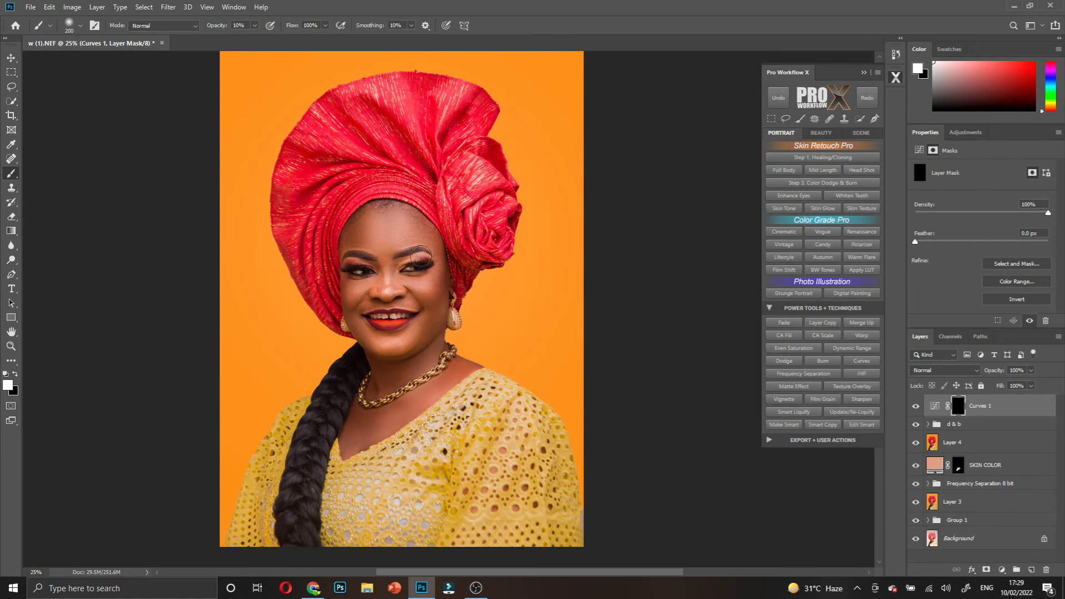
- Enlarge the brush to 600 and toggle Curves 1 on and off to compare the brightening
{"action": "key", "text": "bracketright"}
{"action": "key", "text": "bracketright"}
{"action": "key", "text": "bracketright"}
{"action": "key", "text": "bracketright"}
{"action": "key", "text": "bracketright"}
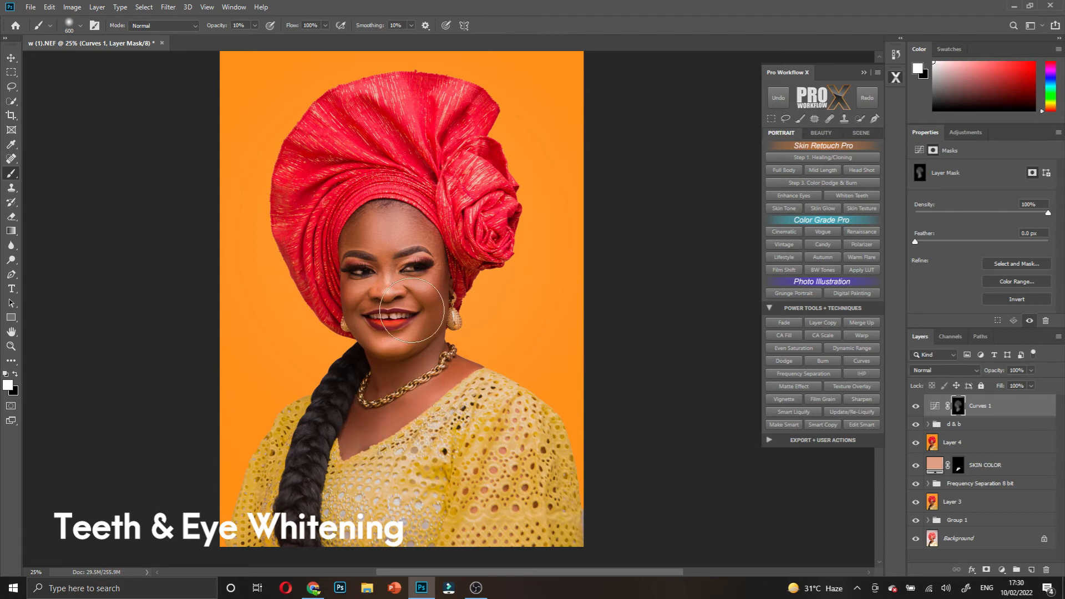
{"action": "left_click", "coordinate": [917, 408]}
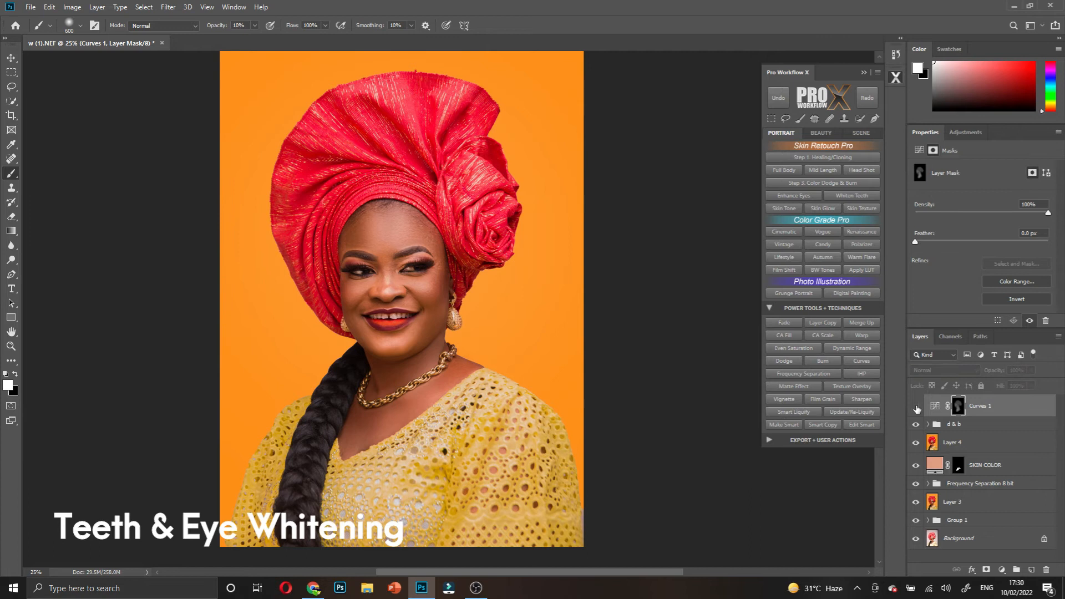
{"action": "left_click", "coordinate": [917, 408]}
{"action": "left_click", "coordinate": [917, 408]}
{"action": "left_click", "coordinate": [917, 407]}
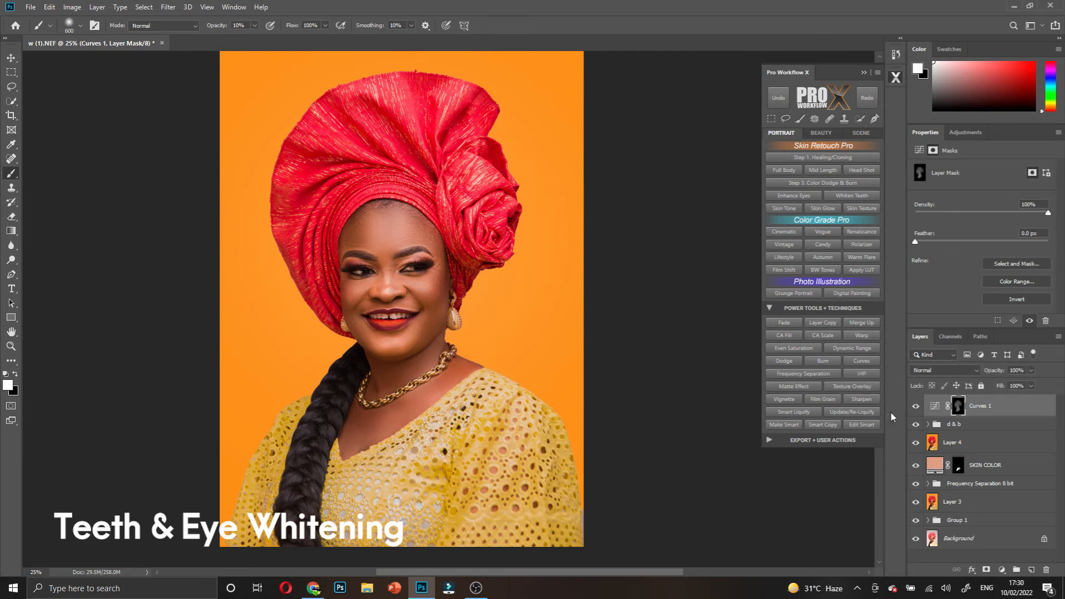
- Dismiss the hidden-layer warning, show Curves 1 again, and reset colours on its mask
{"action": "left_click", "coordinate": [916, 407]}
{"action": "left_click", "coordinate": [385, 171]}
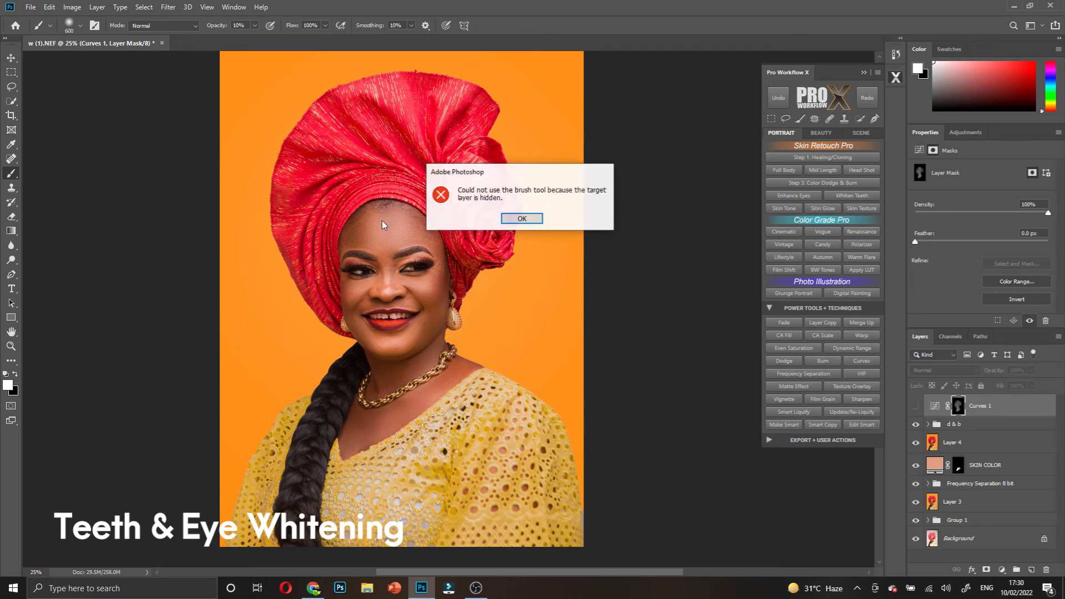
{"action": "left_click", "coordinate": [521, 221]}
{"action": "left_click", "coordinate": [1002, 416]}
{"action": "left_click", "coordinate": [916, 407]}
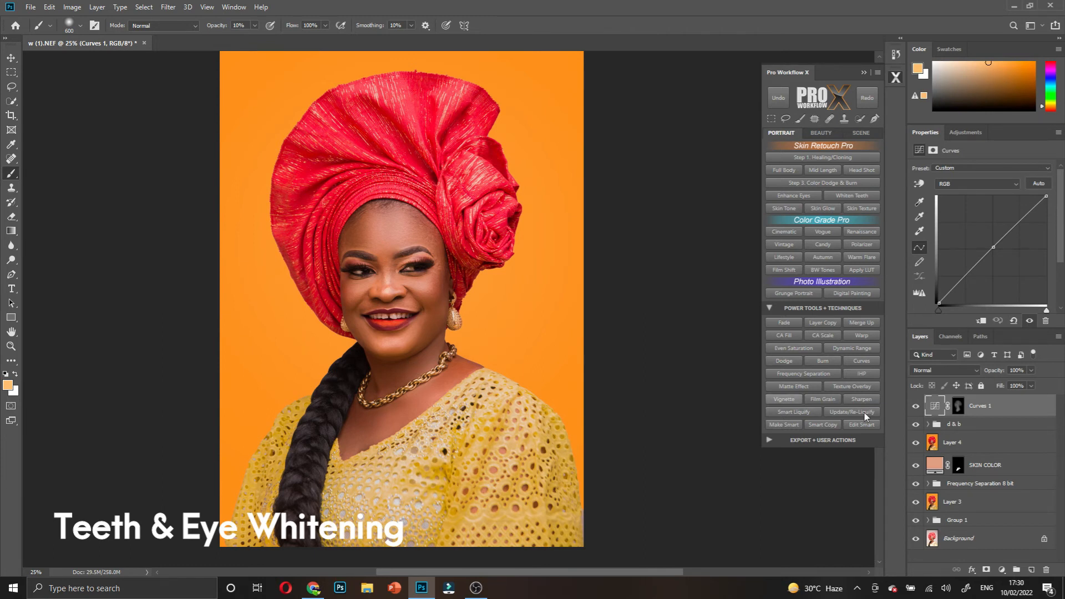
{"action": "left_click", "coordinate": [958, 406]}
{"action": "key", "text": "d"}
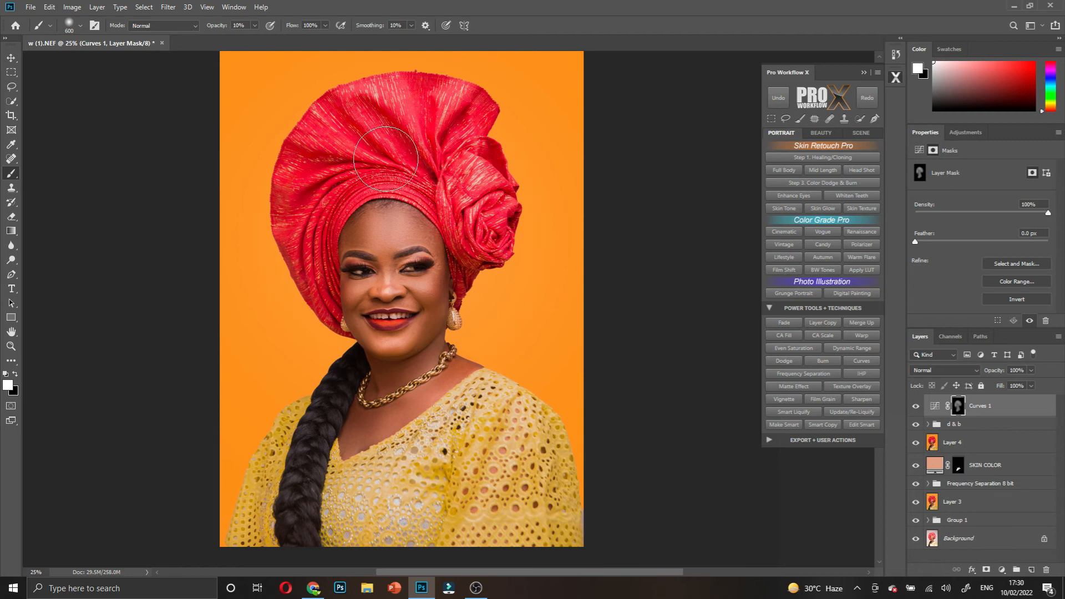
- Run the Skin Glow action, continuing past its alert and stopping at the brush message
{"action": "left_click", "coordinate": [824, 208]}
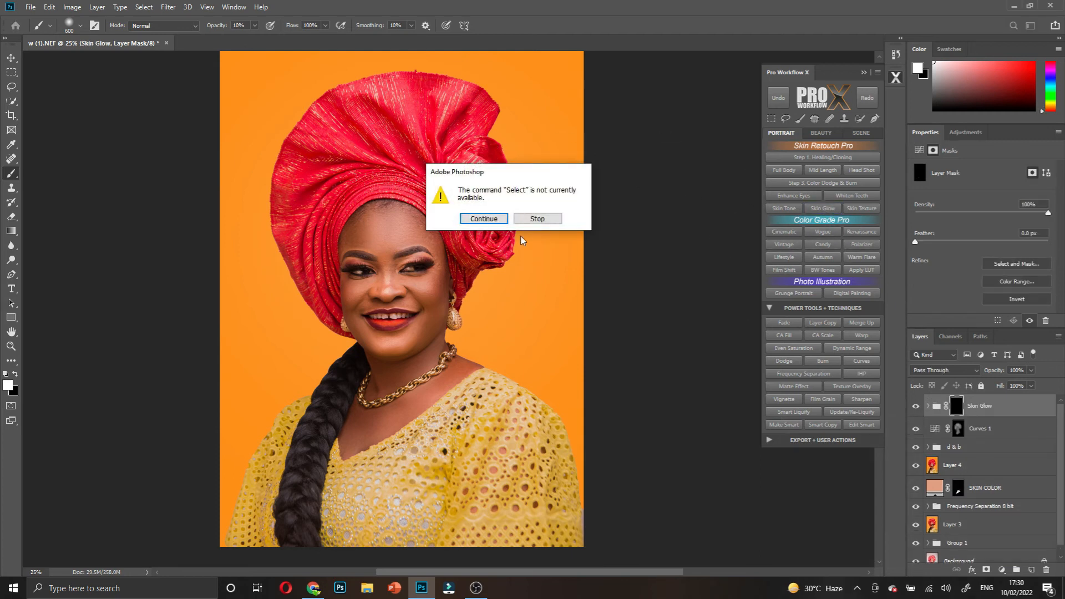
{"action": "left_click", "coordinate": [484, 218]}
{"action": "left_click", "coordinate": [543, 235]}
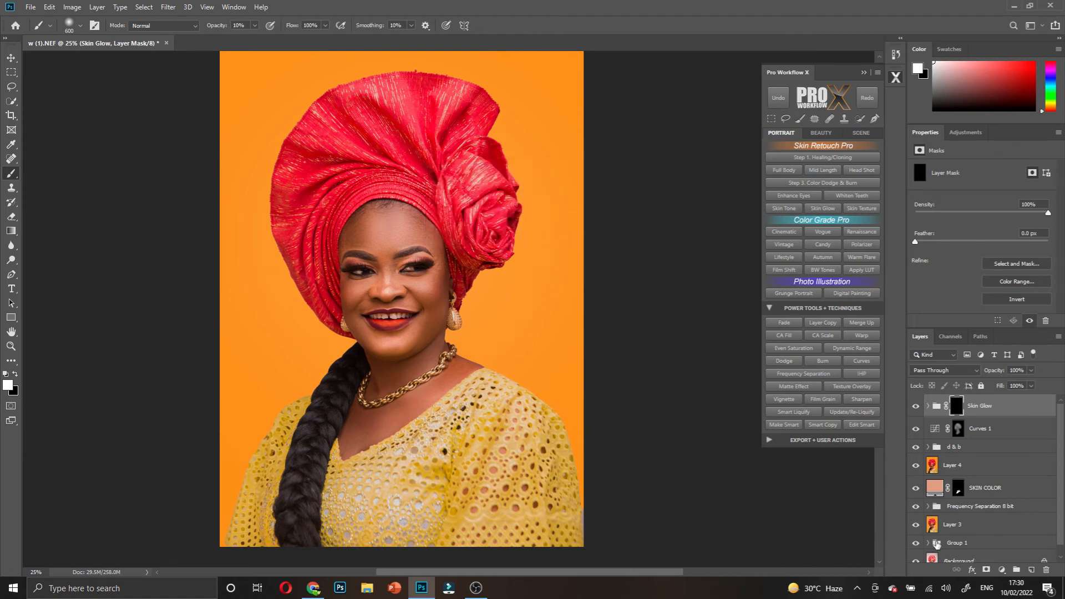
- Add a Black & White adjustment layer with Reds at -98, then target the Skin Glow mask
{"action": "left_click", "coordinate": [1002, 570]}
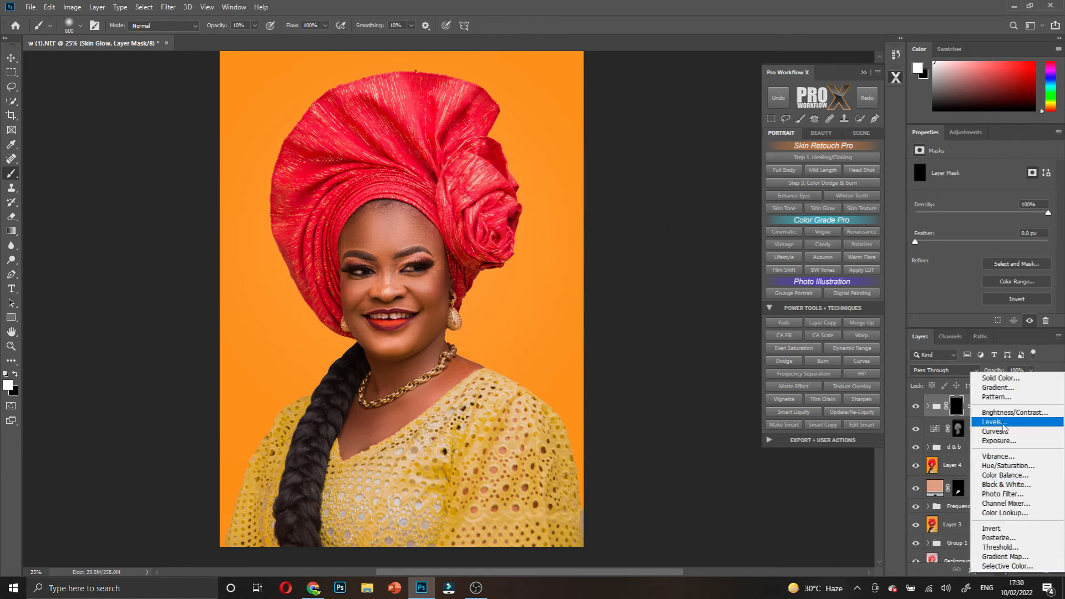
{"action": "left_click", "coordinate": [1003, 485]}
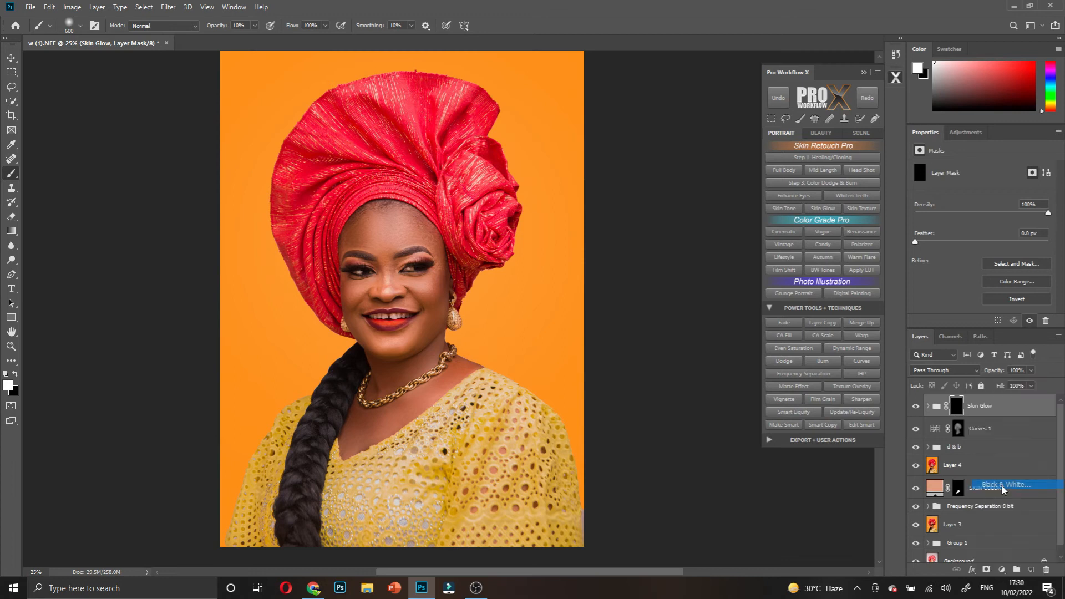
{"action": "left_click_drag", "start_coordinate": [956, 204], "coordinate": [943, 209]}
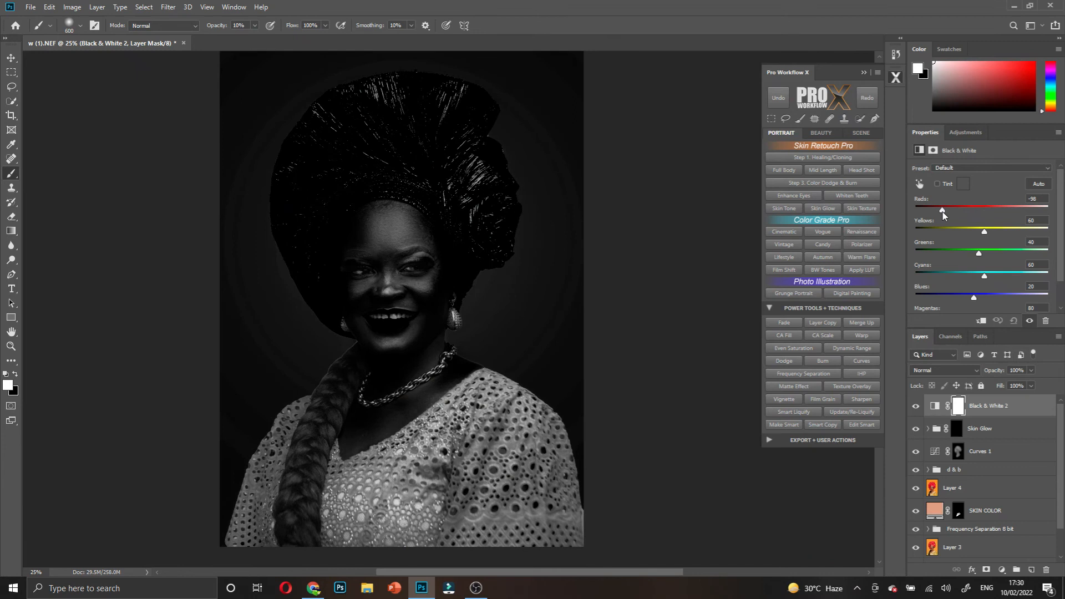
{"action": "left_click", "coordinate": [956, 428]}
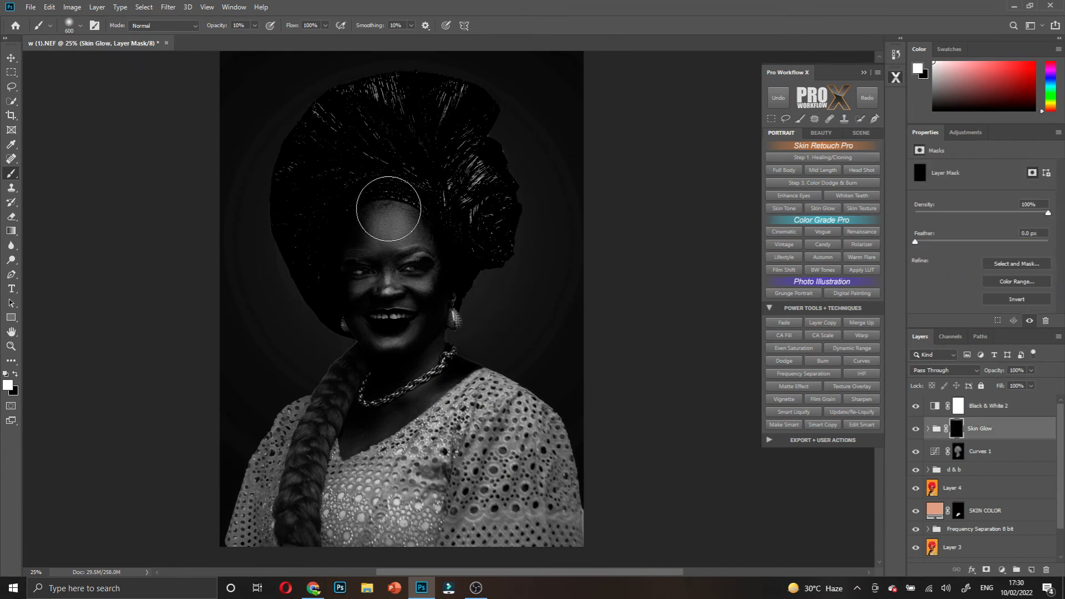
- Paint glow across the forehead on the Skin Glow mask, zoomed to 50% with a 300 brush
{"action": "left_click_drag", "start_coordinate": [217, 26], "coordinate": [266, 41]}
{"action": "key", "text": "["}
{"action": "mouse_move", "coordinate": [405, 228]}
{"action": "left_mouse_down"}
{"action": "mouse_move", "coordinate": [385, 230]}
{"action": "mouse_move", "coordinate": [394, 231]}
{"action": "left_mouse_up"}
{"action": "key", "text": "["}
{"action": "key", "text": "["}
{"action": "key", "text": "["}
{"action": "key", "text": "["}
{"action": "key", "text": "["}
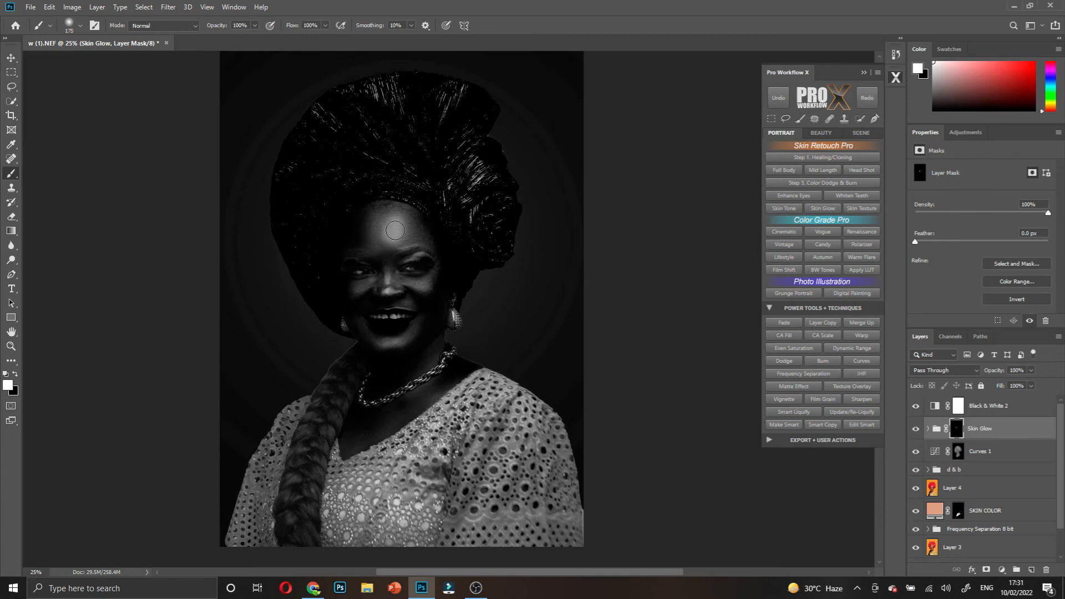
{"action": "left_click", "coordinate": [396, 235]}
{"action": "key", "text": "bracketright"}
{"action": "key", "text": "bracketright"}
{"action": "key", "text": "bracketright"}
{"action": "left_click_drag", "start_coordinate": [381, 206], "coordinate": [379, 227]}
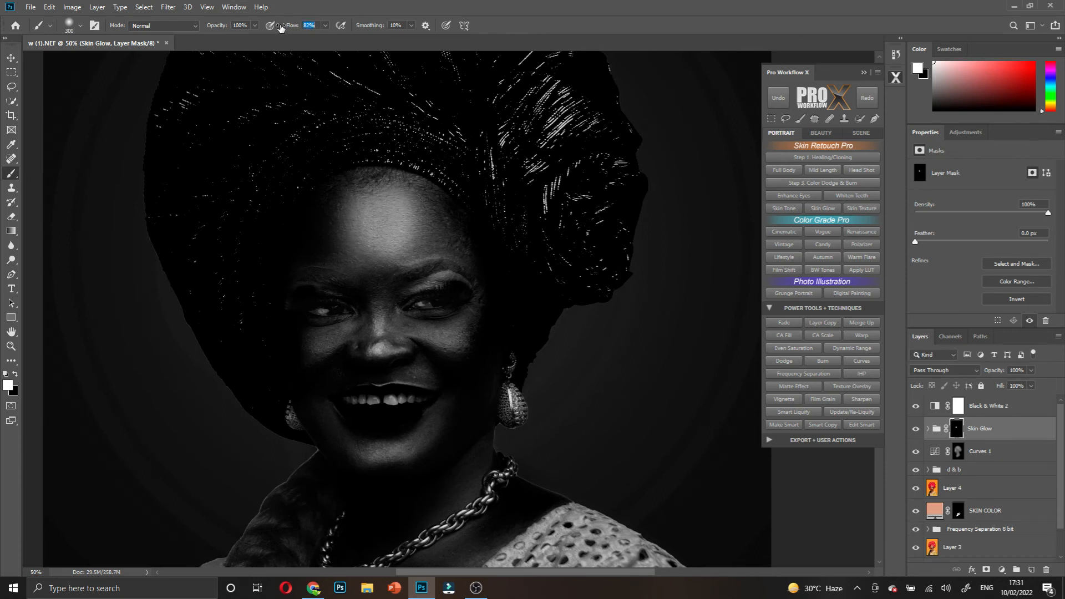
{"action": "left_click_drag", "start_coordinate": [410, 218], "coordinate": [397, 224]}
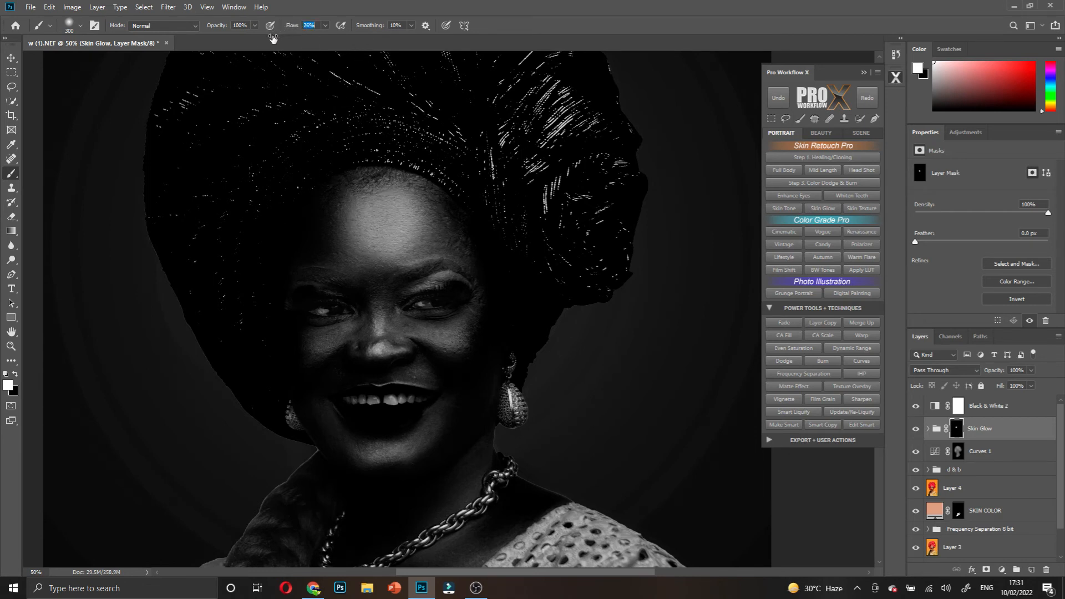
- Paint glow down the nose bridge and over the chin and lower right cheek with a 100 brush
{"action": "key", "text": "p"}
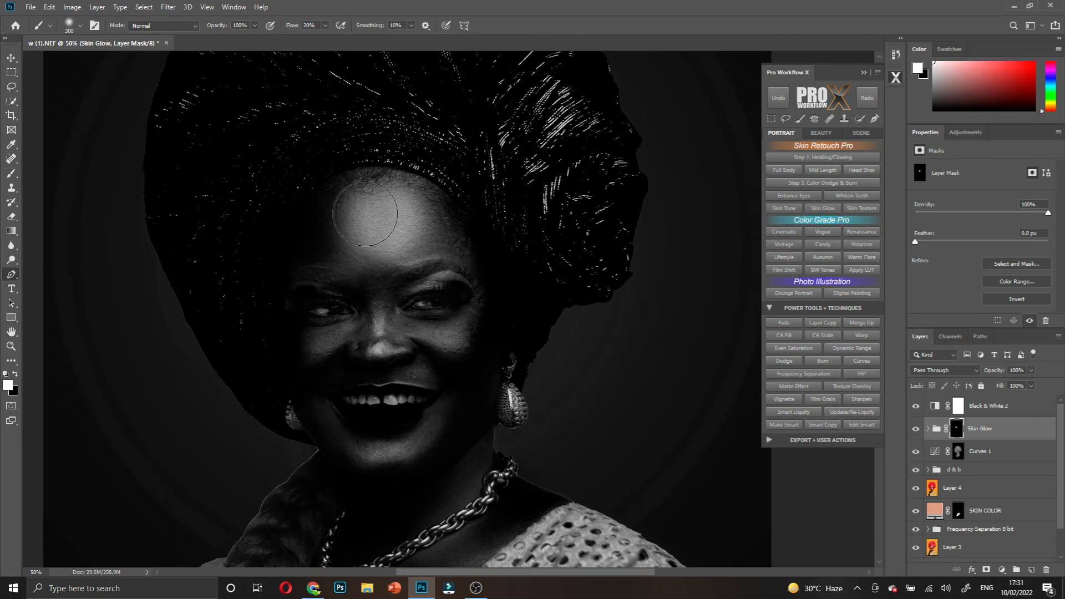
{"action": "key", "text": "b"}
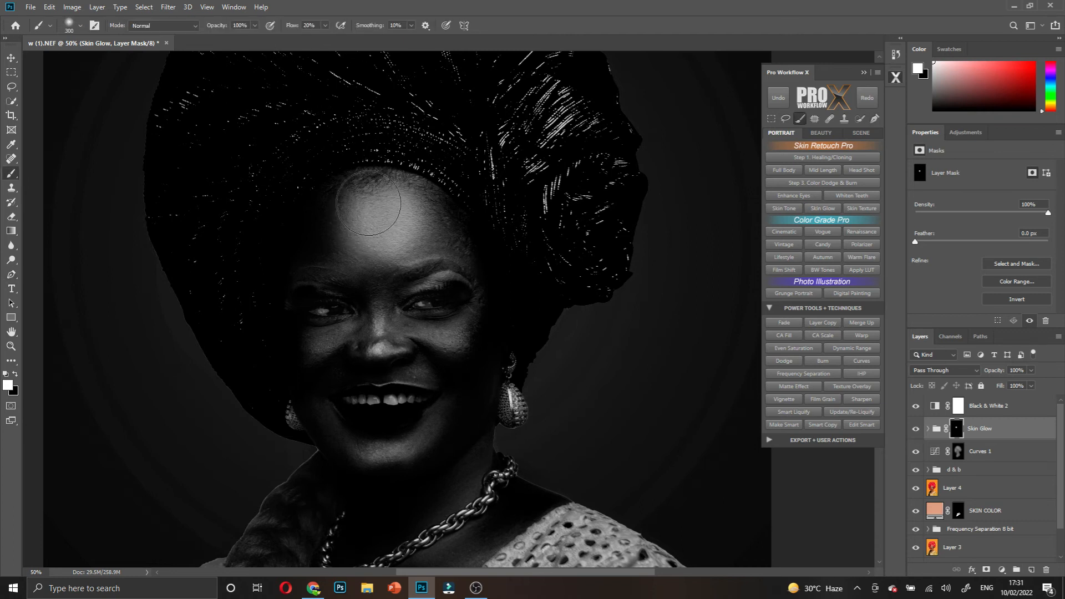
{"action": "key", "text": "bracketleft"}
{"action": "key", "text": "bracketleft"}
{"action": "mouse_move", "coordinate": [381, 282]}
{"action": "left_mouse_down"}
{"action": "mouse_move", "coordinate": [381, 346]}
{"action": "mouse_move", "coordinate": [405, 326]}
{"action": "mouse_move", "coordinate": [443, 339]}
{"action": "mouse_move", "coordinate": [479, 298]}
{"action": "mouse_move", "coordinate": [453, 340]}
{"action": "mouse_move", "coordinate": [396, 332]}
{"action": "mouse_move", "coordinate": [303, 342]}
{"action": "mouse_move", "coordinate": [339, 329]}
{"action": "mouse_move", "coordinate": [317, 342]}
{"action": "mouse_move", "coordinate": [297, 324]}
{"action": "mouse_move", "coordinate": [310, 288]}
{"action": "mouse_move", "coordinate": [301, 274]}
{"action": "mouse_move", "coordinate": [331, 276]}
{"action": "left_mouse_up"}
{"action": "scroll", "coordinate": [407, 352], "scroll_direction": "down", "scroll_amount": 3}
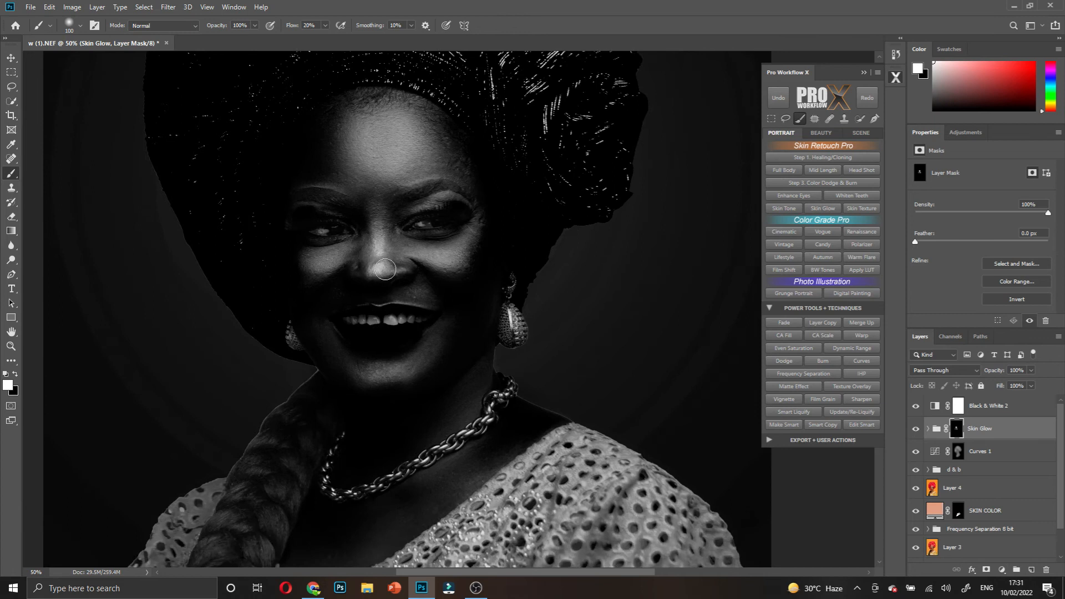
{"action": "mouse_move", "coordinate": [380, 373]}
{"action": "left_mouse_down"}
{"action": "mouse_move", "coordinate": [430, 344]}
{"action": "mouse_move", "coordinate": [386, 372]}
{"action": "mouse_move", "coordinate": [331, 343]}
{"action": "mouse_move", "coordinate": [391, 379]}
{"action": "mouse_move", "coordinate": [438, 334]}
{"action": "left_mouse_up"}
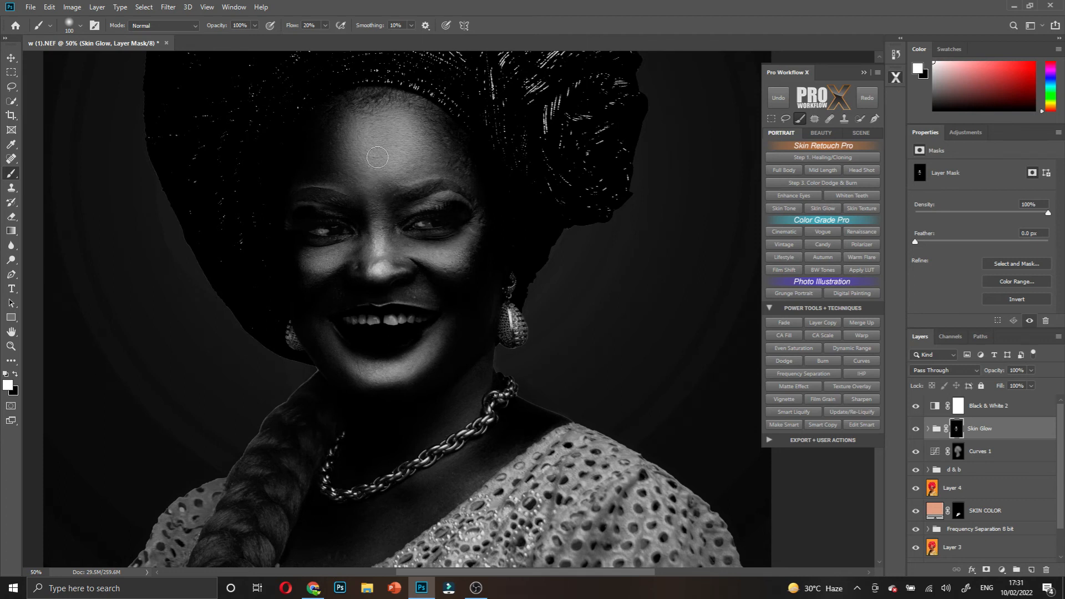
- Extend the glow onto the skin below the necklace with a larger brush
{"action": "key", "text": "p"}
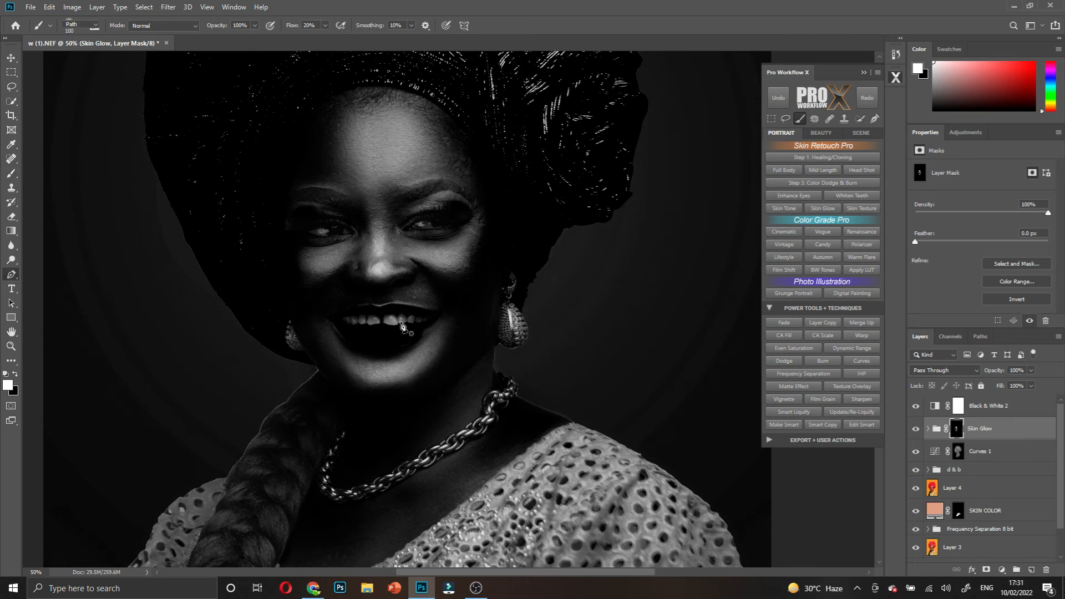
{"action": "key", "text": "b"}
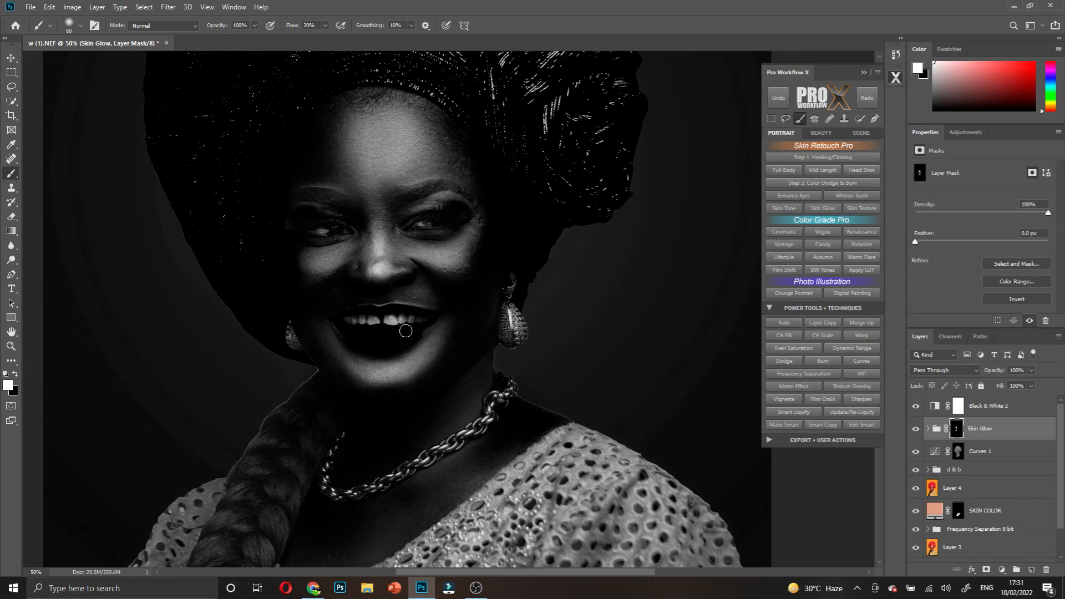
{"action": "scroll", "coordinate": [418, 373], "scroll_direction": "down", "scroll_amount": 3}
{"action": "key", "text": "bracketright"}
{"action": "key", "text": "bracketright"}
{"action": "mouse_move", "coordinate": [451, 376]}
{"action": "left_mouse_down"}
{"action": "mouse_move", "coordinate": [395, 380]}
{"action": "mouse_move", "coordinate": [458, 390]}
{"action": "left_mouse_up"}
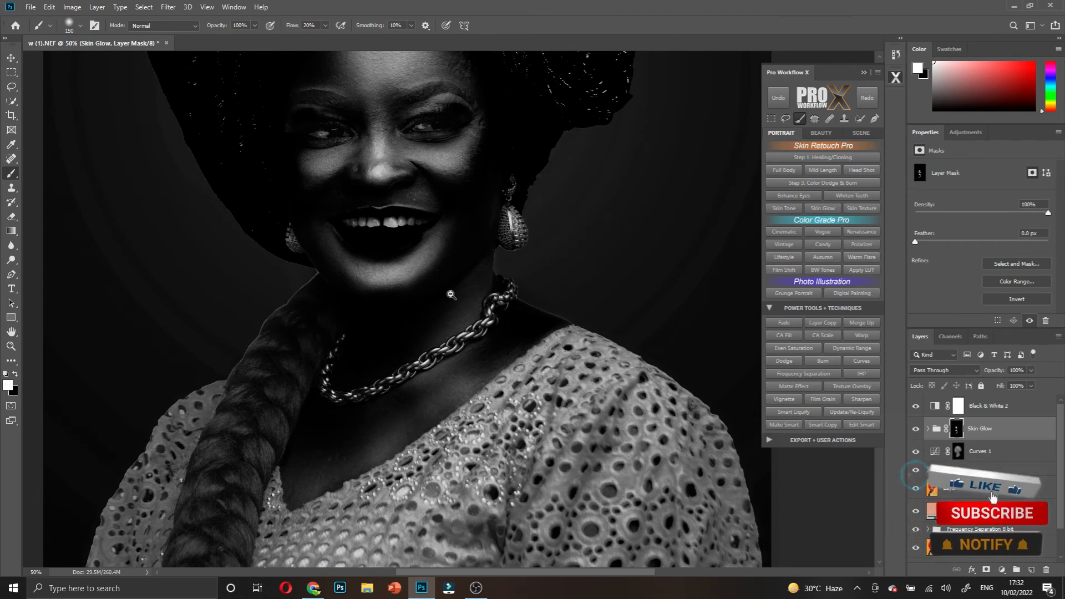
- Hide the Black & White 2 layer to see the portrait in colour
{"action": "scroll", "coordinate": [451, 294], "scroll_direction": "down", "scroll_amount": 3}
{"action": "left_click", "coordinate": [958, 452]}
{"action": "scroll", "coordinate": [466, 293], "scroll_direction": "up", "scroll_amount": 2}
{"action": "scroll", "coordinate": [481, 288], "scroll_direction": "up", "scroll_amount": 1}
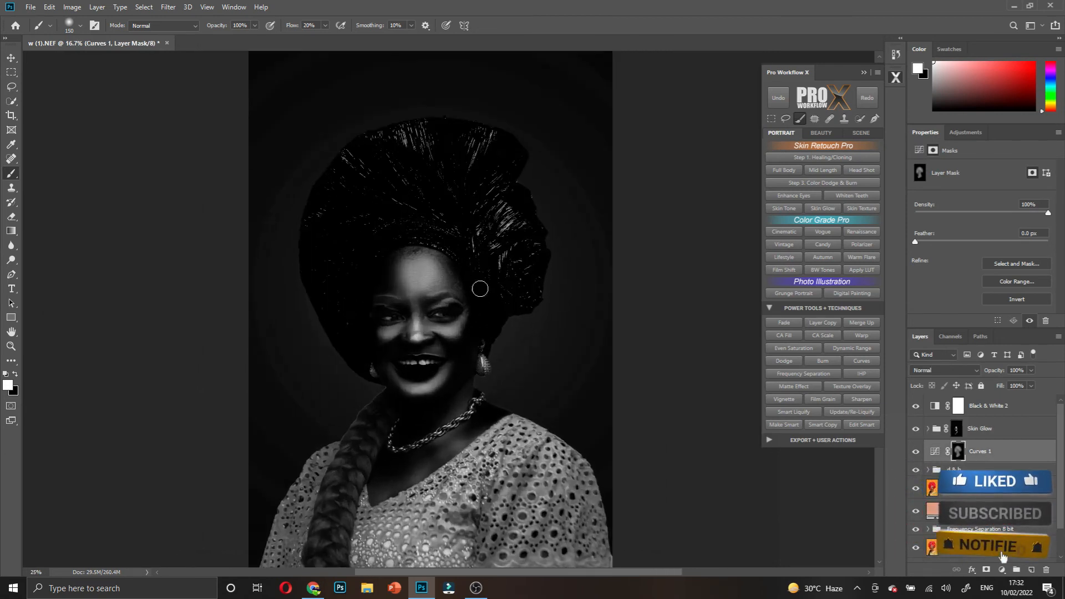
{"action": "left_click", "coordinate": [917, 408]}
{"action": "scroll", "coordinate": [601, 347], "scroll_direction": "down", "scroll_amount": 3}
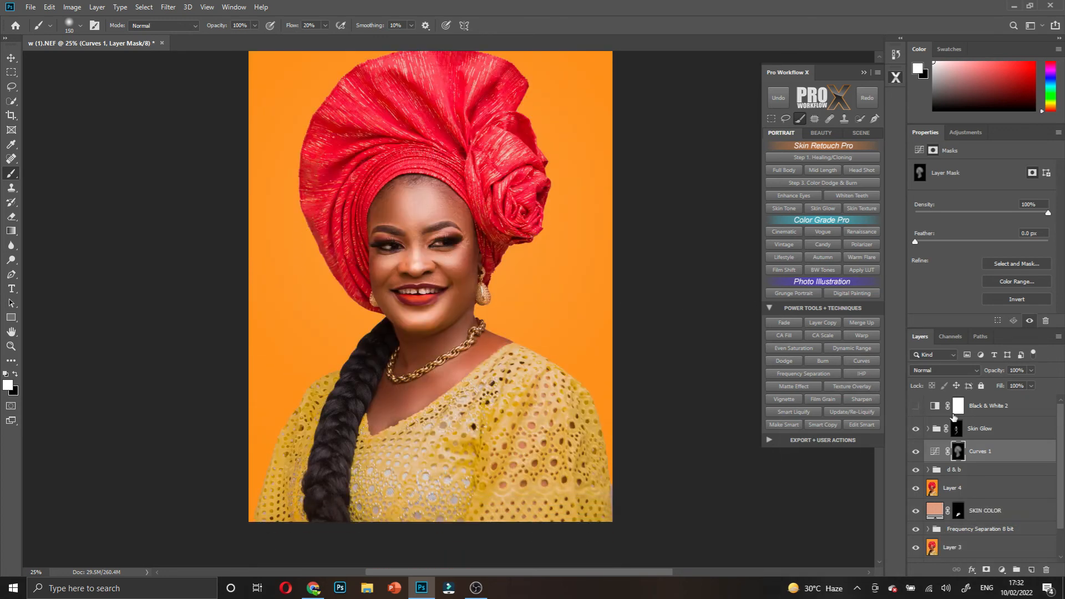
- Lower the Skin Glow group opacity to about 50% and toggle it to compare
{"action": "left_click", "coordinate": [981, 431]}
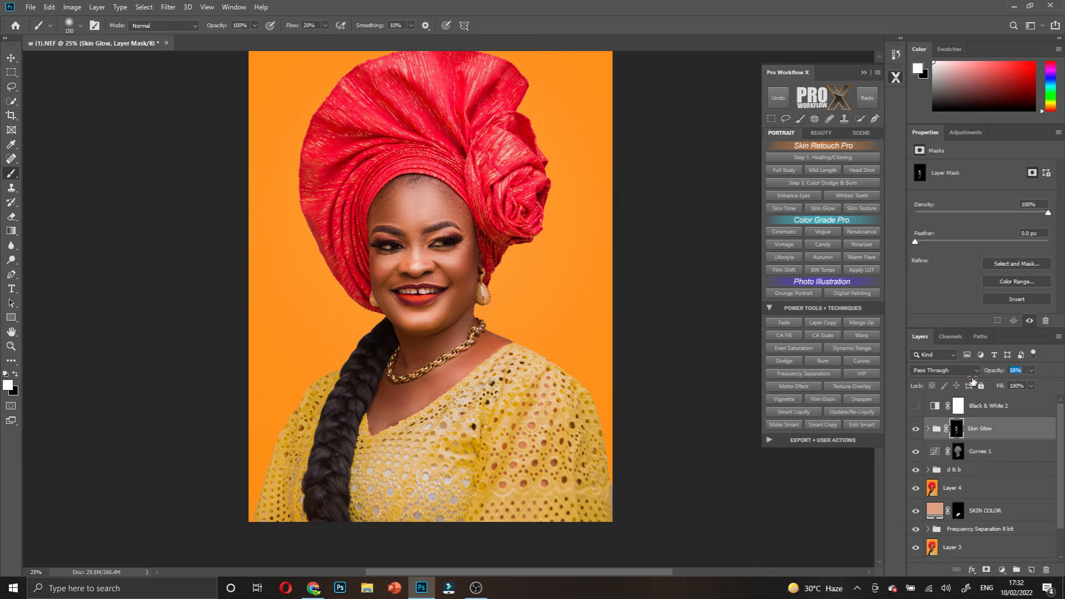
{"action": "left_click_drag", "start_coordinate": [972, 381], "coordinate": [966, 383]}
{"action": "left_click", "coordinate": [917, 430]}
{"action": "left_click", "coordinate": [917, 430]}
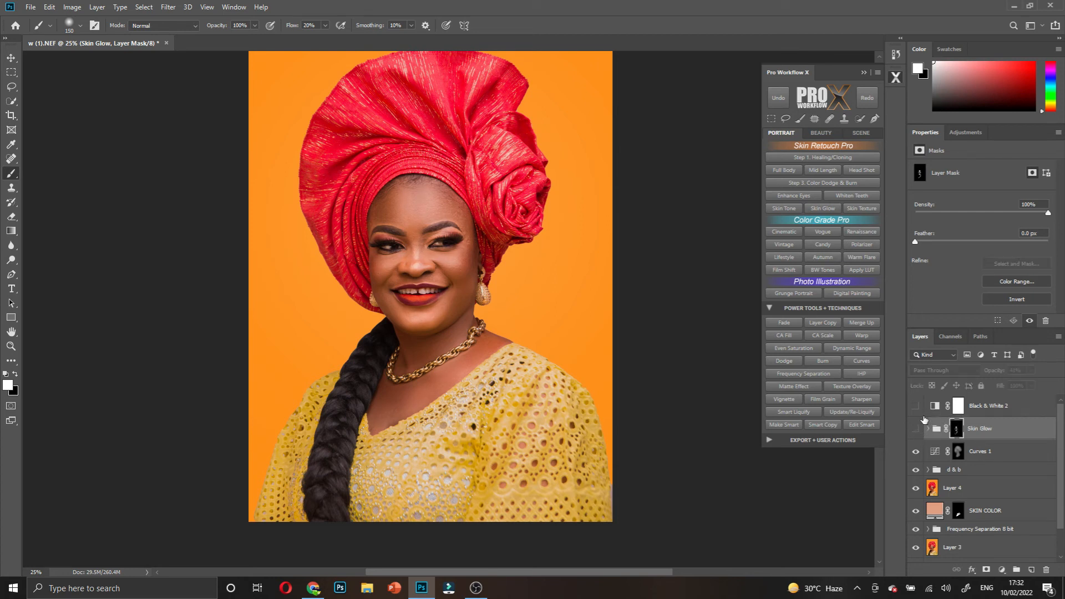
{"action": "left_click", "coordinate": [916, 429]}
{"action": "scroll", "coordinate": [414, 161], "scroll_direction": "down", "scroll_amount": 3}
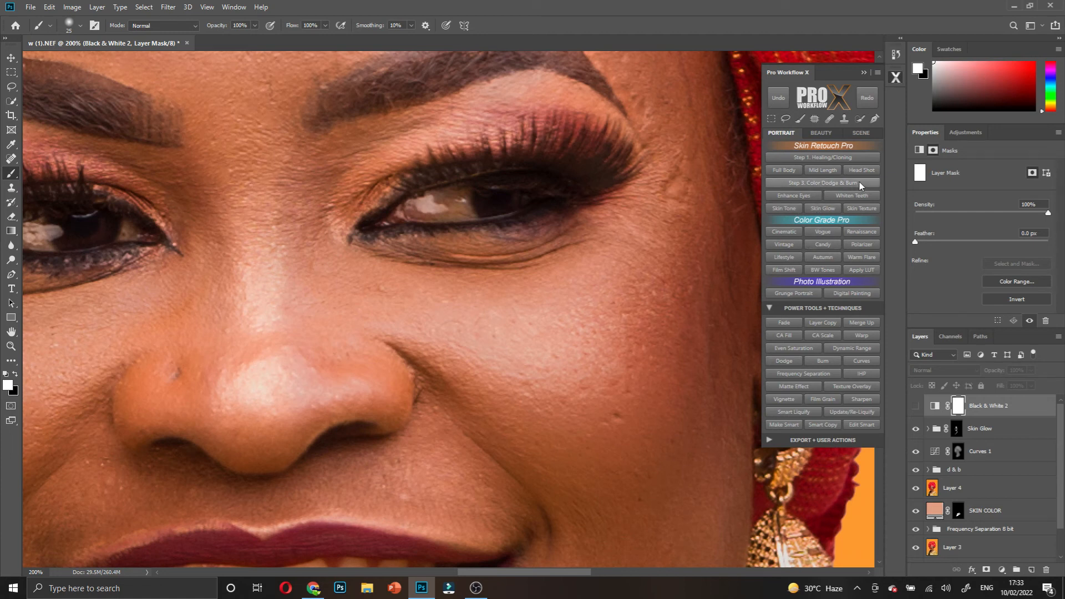
- Run Enhance Eyes and brighten the whites of both eyes on the Brighten Eye Whites mask
{"action": "left_click", "coordinate": [803, 196]}
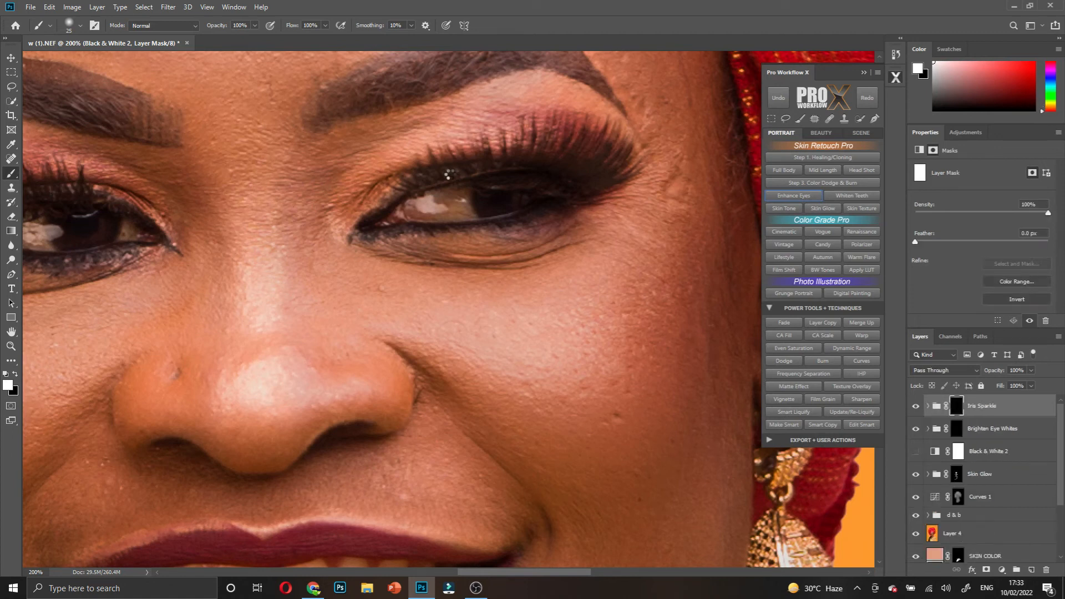
{"action": "left_click", "coordinate": [474, 222]}
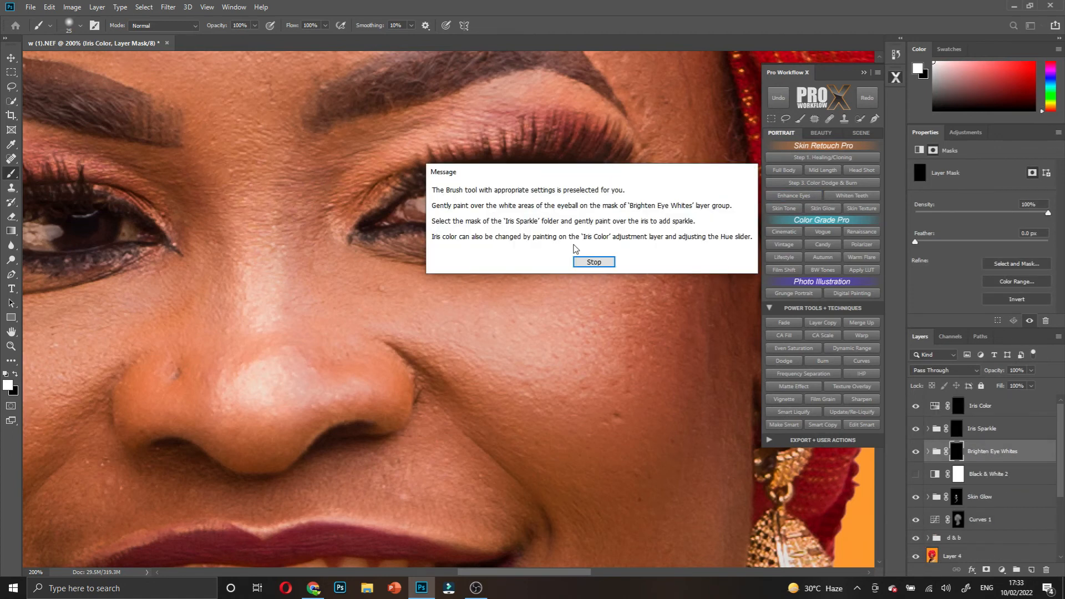
{"action": "left_click", "coordinate": [585, 261]}
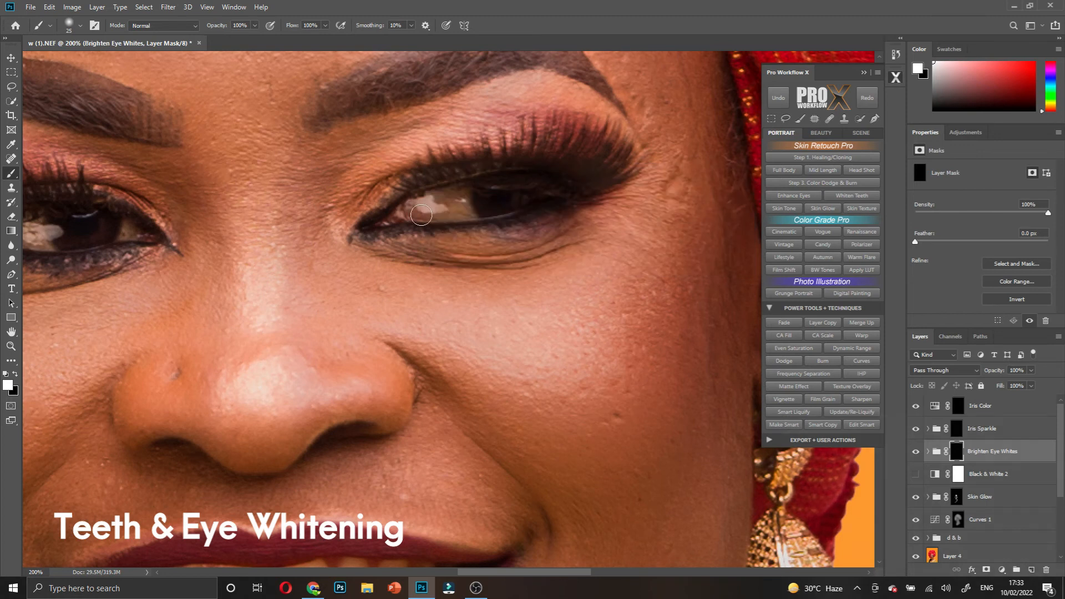
{"action": "key", "text": "["}
{"action": "mouse_move", "coordinate": [420, 209]}
{"action": "left_mouse_down"}
{"action": "mouse_move", "coordinate": [453, 203]}
{"action": "mouse_move", "coordinate": [462, 213]}
{"action": "mouse_move", "coordinate": [428, 203]}
{"action": "mouse_move", "coordinate": [461, 197]}
{"action": "mouse_move", "coordinate": [471, 213]}
{"action": "mouse_move", "coordinate": [409, 209]}
{"action": "mouse_move", "coordinate": [434, 205]}
{"action": "left_mouse_up"}
{"action": "left_click_drag", "start_coordinate": [374, 219], "coordinate": [623, 211]}
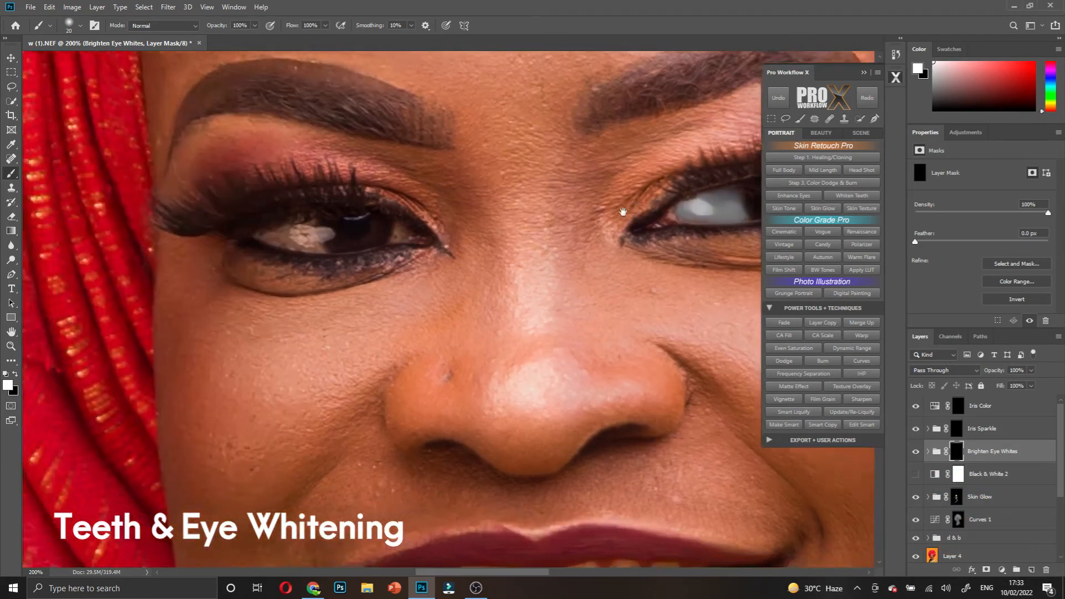
{"action": "mouse_move", "coordinate": [365, 236]}
{"action": "left_mouse_down"}
{"action": "mouse_move", "coordinate": [330, 228]}
{"action": "mouse_move", "coordinate": [375, 221]}
{"action": "left_mouse_up"}
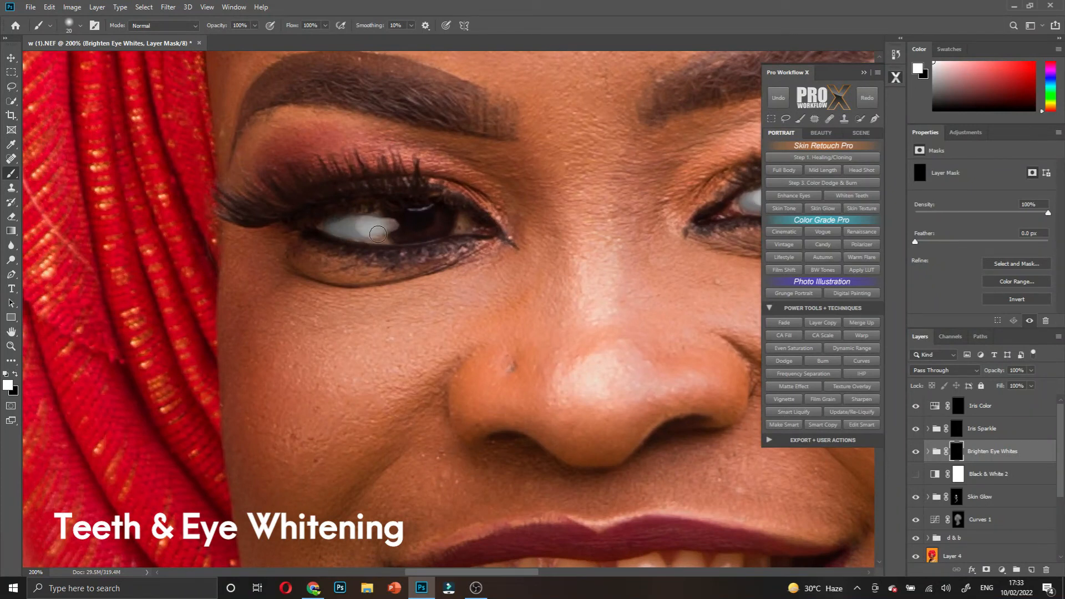
{"action": "left_click_drag", "start_coordinate": [367, 231], "coordinate": [439, 231]}
- Add sparkle to both irises, then start painting the right-hand iris blue on Iris Color
{"action": "left_click", "coordinate": [957, 435]}
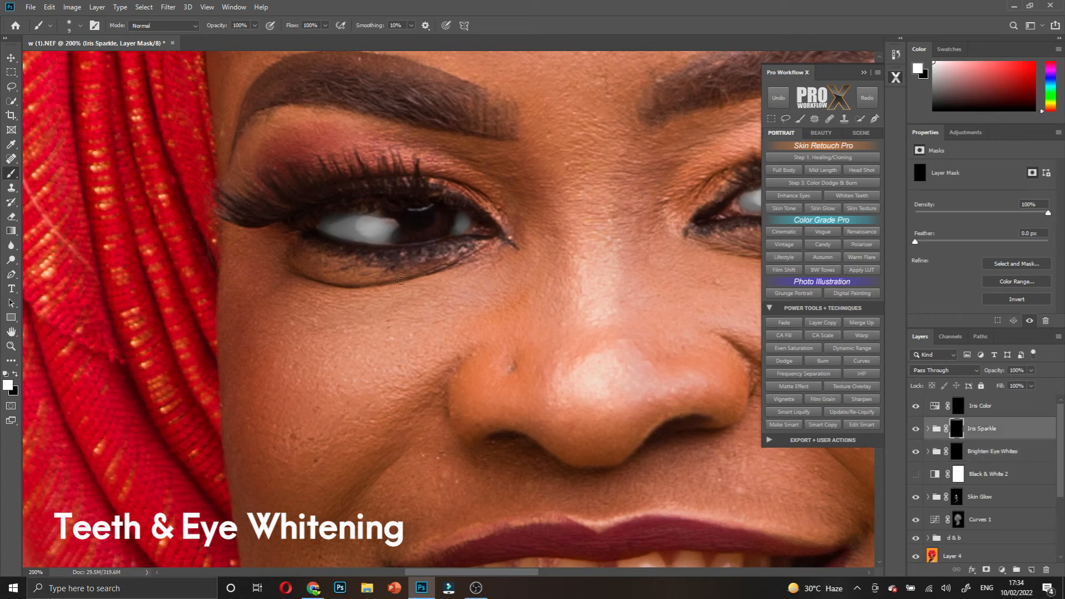
{"action": "key", "text": "bracketright"}
{"action": "key", "text": "bracketright"}
{"action": "mouse_move", "coordinate": [401, 214]}
{"action": "left_mouse_down"}
{"action": "mouse_move", "coordinate": [428, 218]}
{"action": "mouse_move", "coordinate": [404, 228]}
{"action": "mouse_move", "coordinate": [414, 213]}
{"action": "mouse_move", "coordinate": [428, 219]}
{"action": "mouse_move", "coordinate": [414, 216]}
{"action": "mouse_move", "coordinate": [422, 210]}
{"action": "mouse_move", "coordinate": [435, 219]}
{"action": "left_mouse_up"}
{"action": "scroll", "coordinate": [547, 224], "scroll_direction": "right", "scroll_amount": 1}
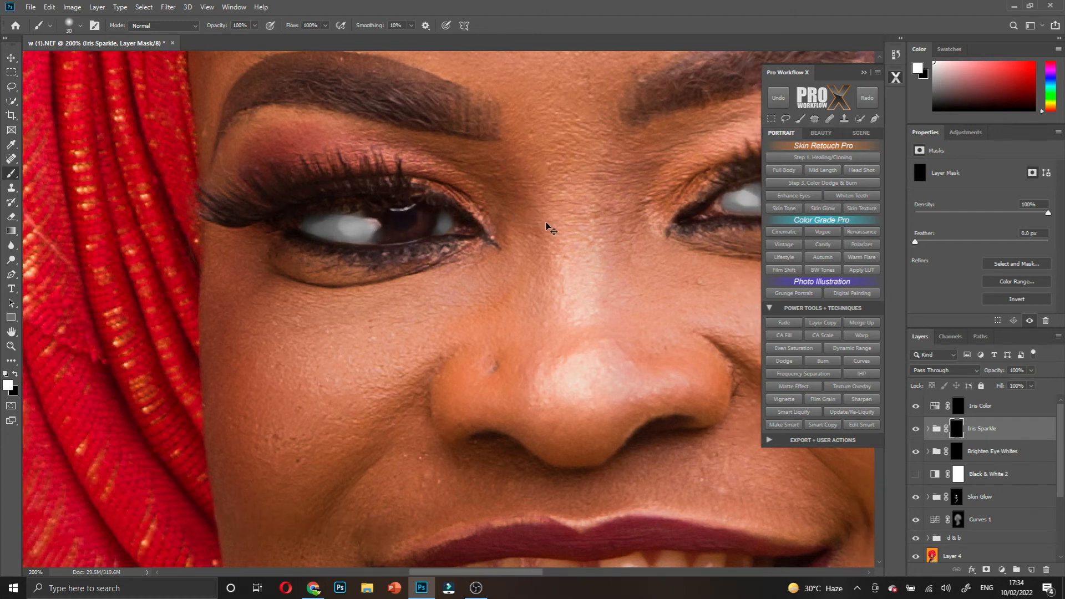
{"action": "scroll", "coordinate": [547, 224], "scroll_direction": "right", "scroll_amount": 1}
{"action": "left_click_drag", "start_coordinate": [556, 221], "coordinate": [330, 218]}
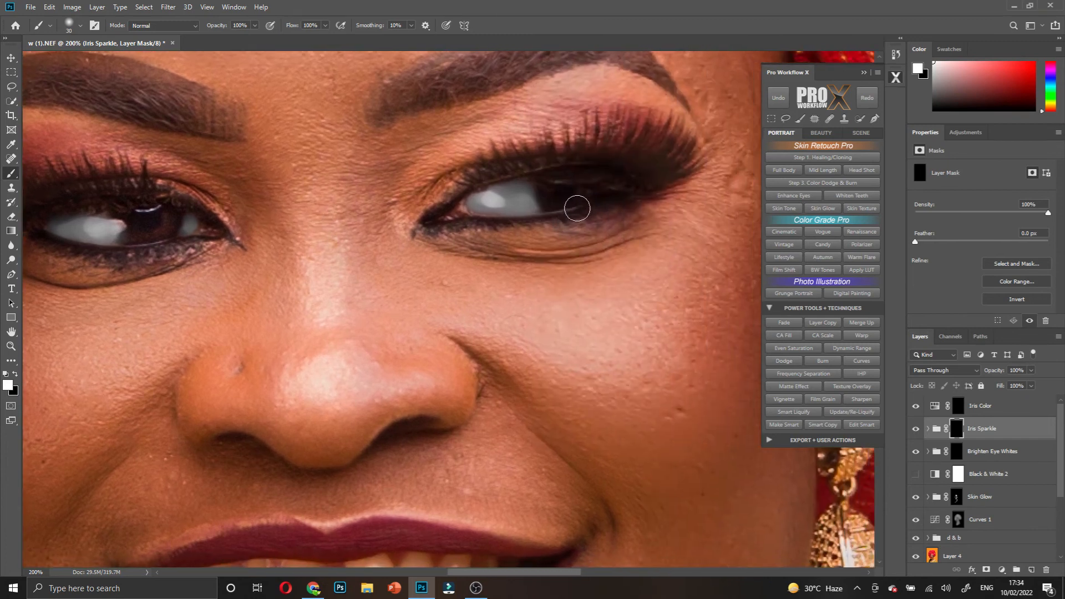
{"action": "left_click_drag", "start_coordinate": [574, 187], "coordinate": [560, 201]}
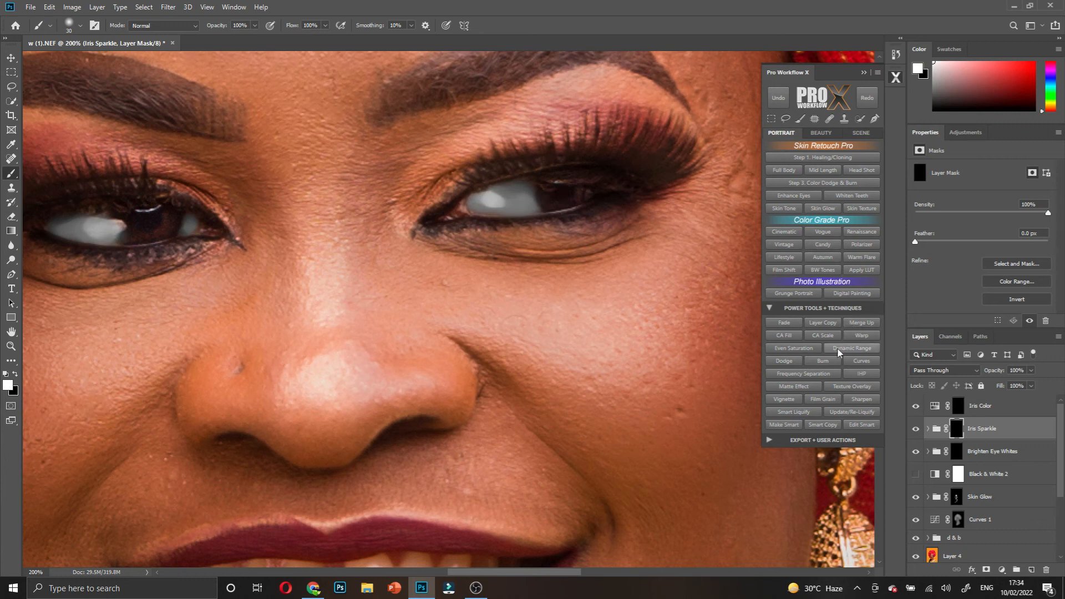
{"action": "left_click", "coordinate": [959, 409]}
{"action": "mouse_move", "coordinate": [578, 192]}
{"action": "left_mouse_down"}
{"action": "mouse_move", "coordinate": [547, 188]}
{"action": "mouse_move", "coordinate": [599, 190]}
{"action": "mouse_move", "coordinate": [580, 190]}
{"action": "mouse_move", "coordinate": [589, 180]}
{"action": "left_mouse_up"}
- Paint white over the left-hand iris on the Iris Color mask to tint it blue
{"action": "key", "text": "x"}
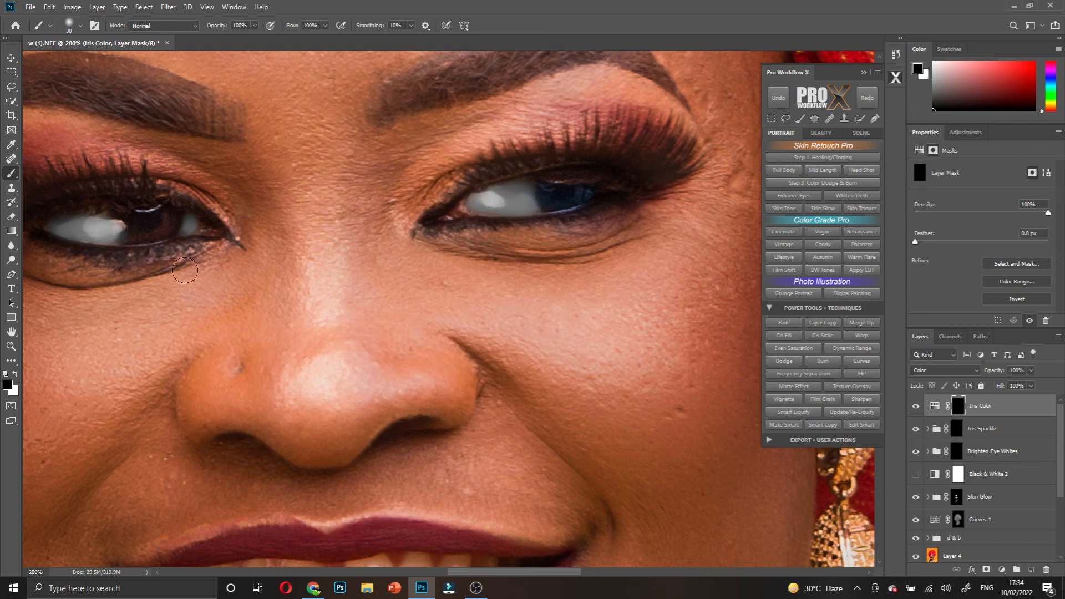
{"action": "key", "text": "x"}
{"action": "mouse_move", "coordinate": [140, 222]}
{"action": "left_mouse_down"}
{"action": "mouse_move", "coordinate": [129, 215]}
{"action": "mouse_move", "coordinate": [162, 221]}
{"action": "mouse_move", "coordinate": [138, 229]}
{"action": "mouse_move", "coordinate": [171, 216]}
{"action": "mouse_move", "coordinate": [138, 223]}
{"action": "mouse_move", "coordinate": [134, 190]}
{"action": "mouse_move", "coordinate": [119, 190]}
{"action": "mouse_move", "coordinate": [172, 190]}
{"action": "left_mouse_up"}
{"action": "key", "text": "x"}
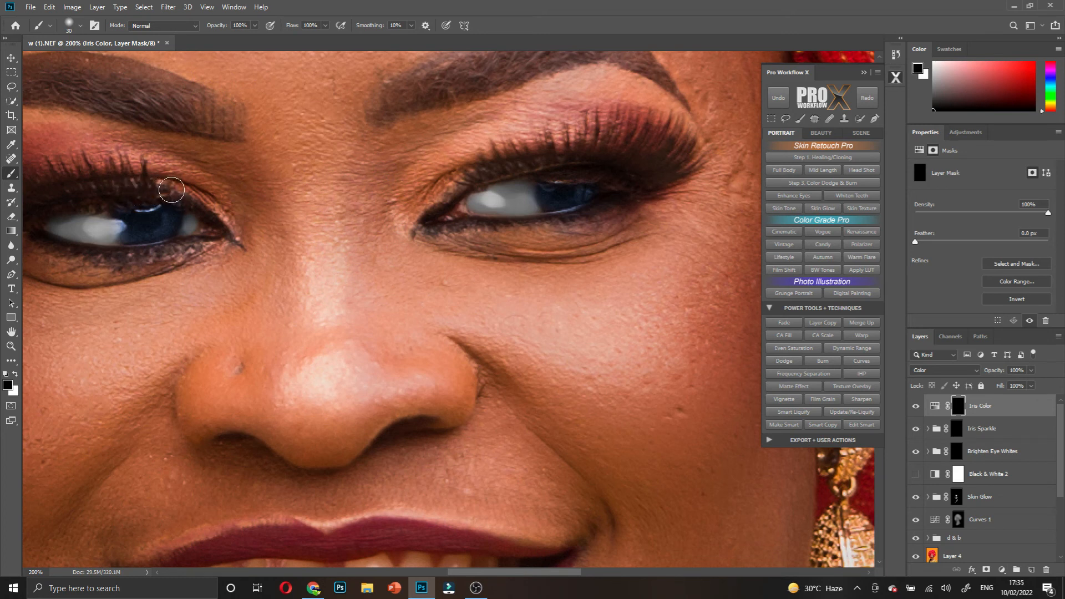
{"action": "scroll", "coordinate": [377, 189], "scroll_direction": "down", "scroll_amount": 1}
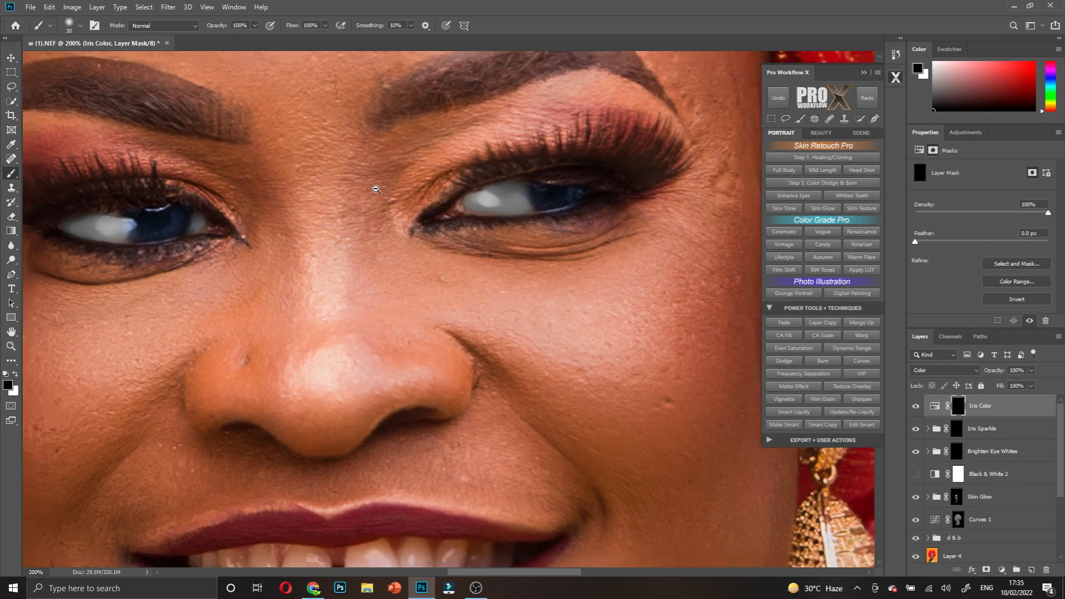
{"action": "scroll", "coordinate": [376, 190], "scroll_direction": "down", "scroll_amount": 4}
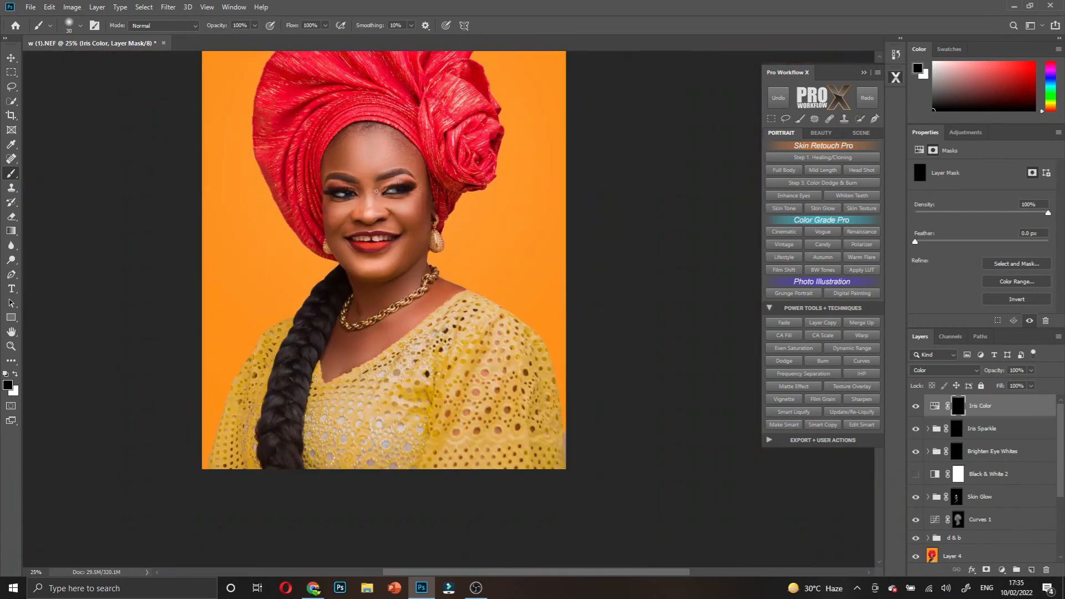
{"action": "scroll", "coordinate": [377, 191], "scroll_direction": "down", "scroll_amount": 1}
{"action": "scroll", "coordinate": [375, 237], "scroll_direction": "up", "scroll_amount": 5}
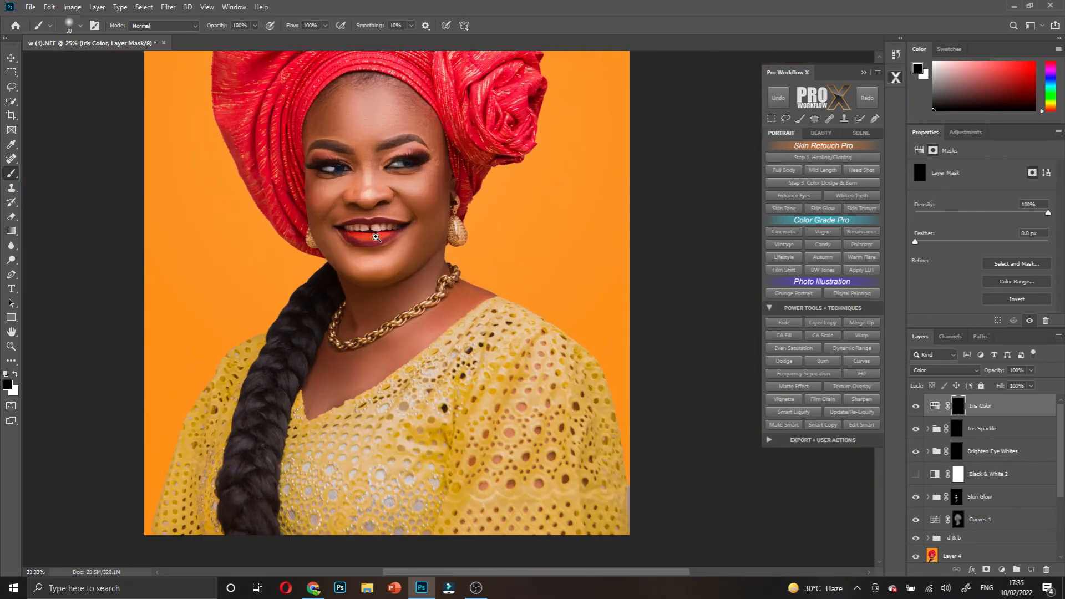
{"action": "scroll", "coordinate": [357, 242], "scroll_direction": "up", "scroll_amount": 4}
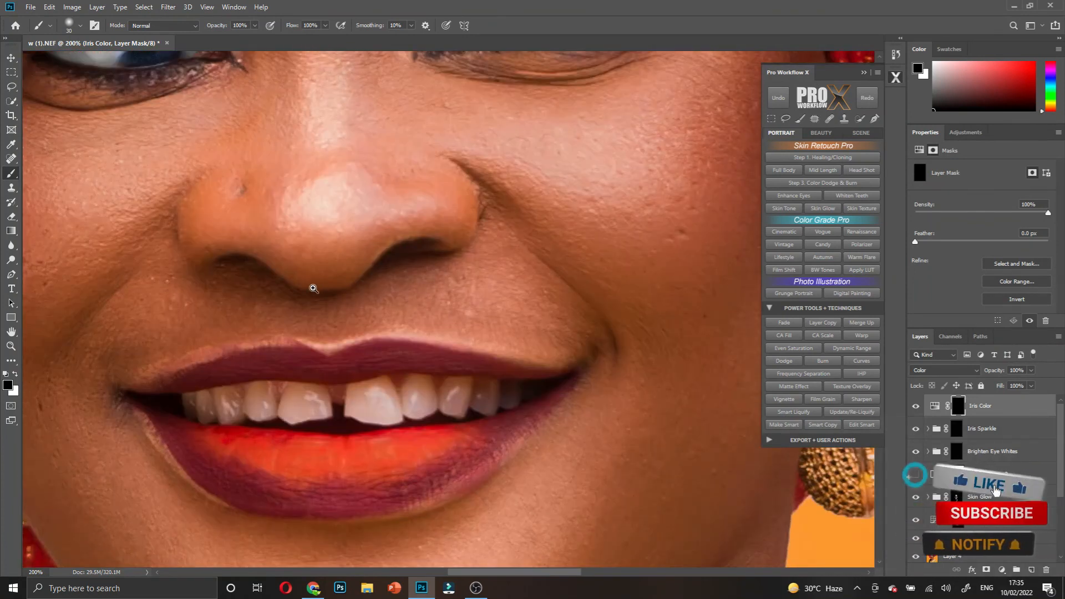
{"action": "scroll", "coordinate": [322, 283], "scroll_direction": "up", "scroll_amount": 1}
{"action": "scroll", "coordinate": [330, 278], "scroll_direction": "down", "scroll_amount": 2}
{"action": "scroll", "coordinate": [318, 286], "scroll_direction": "down", "scroll_amount": 1}
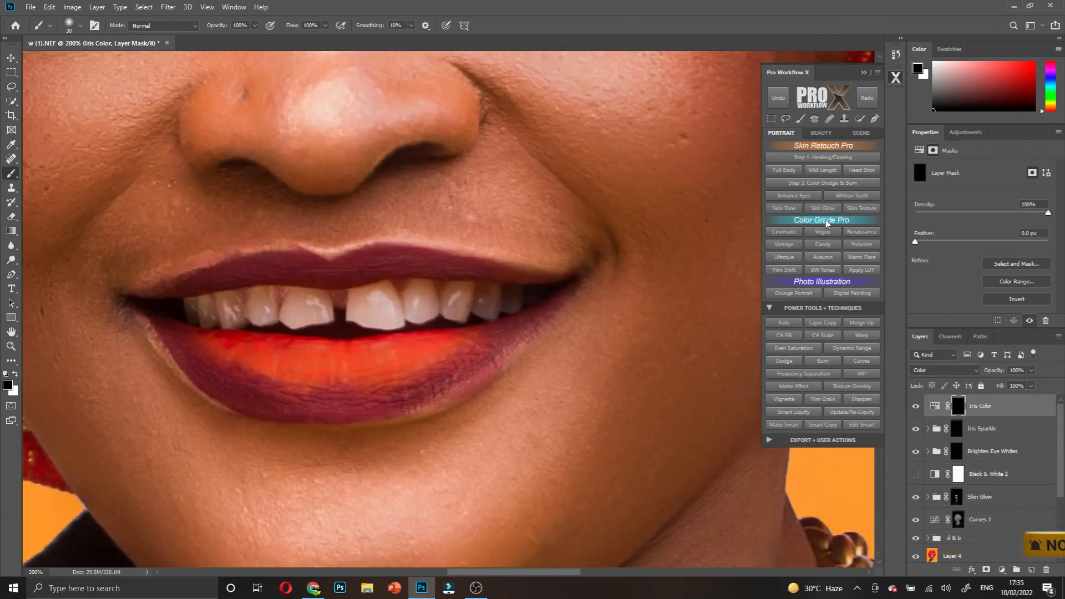
- Run the Whiten Teeth action, dismissing its warning and brush instructions
{"action": "left_click", "coordinate": [854, 196]}
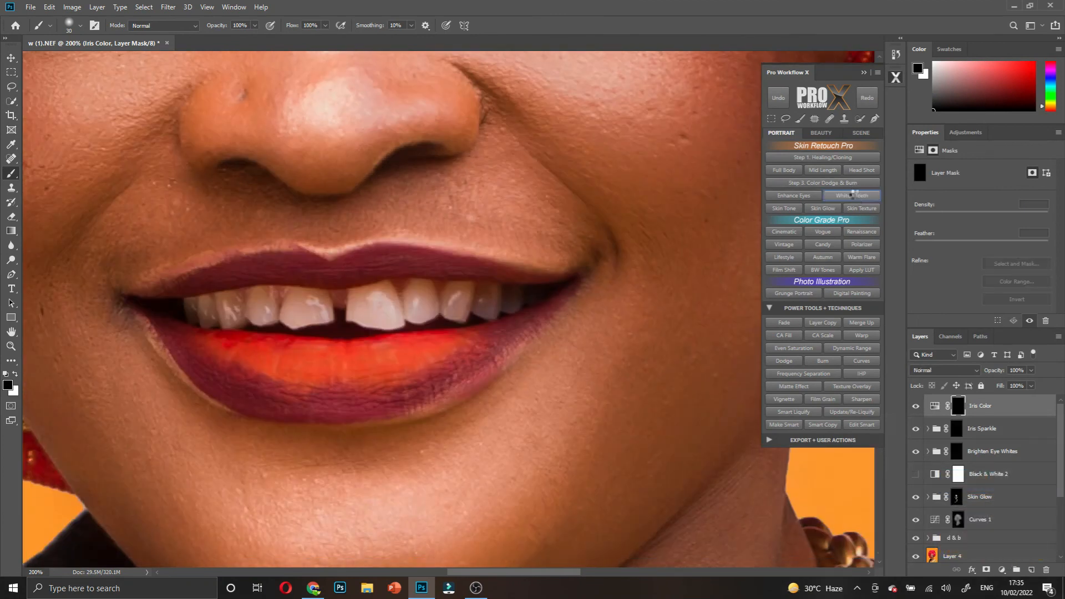
{"action": "left_click", "coordinate": [494, 220]}
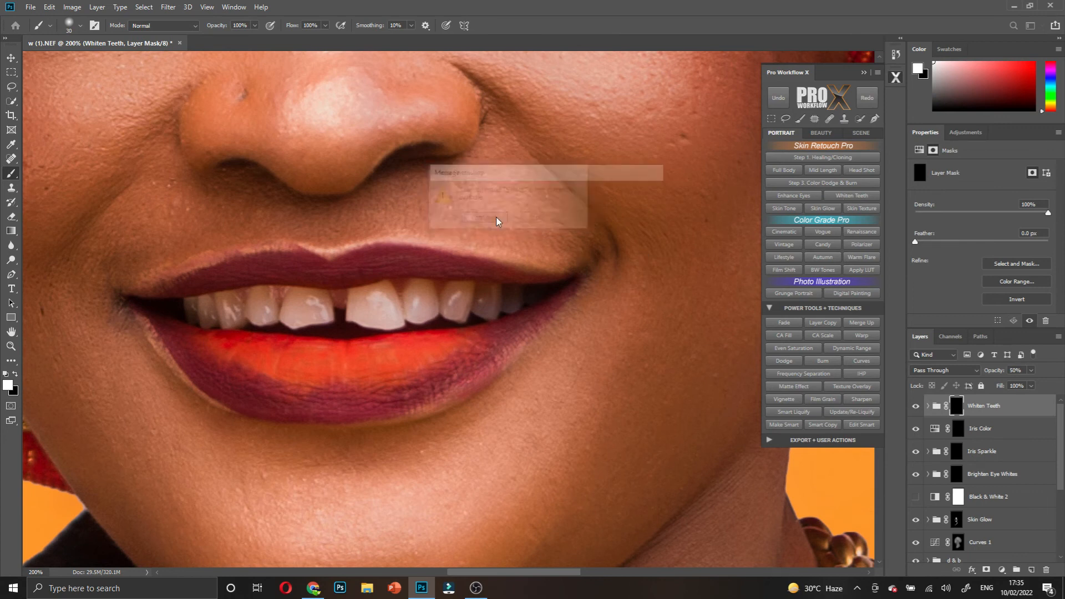
{"action": "left_click", "coordinate": [541, 237]}
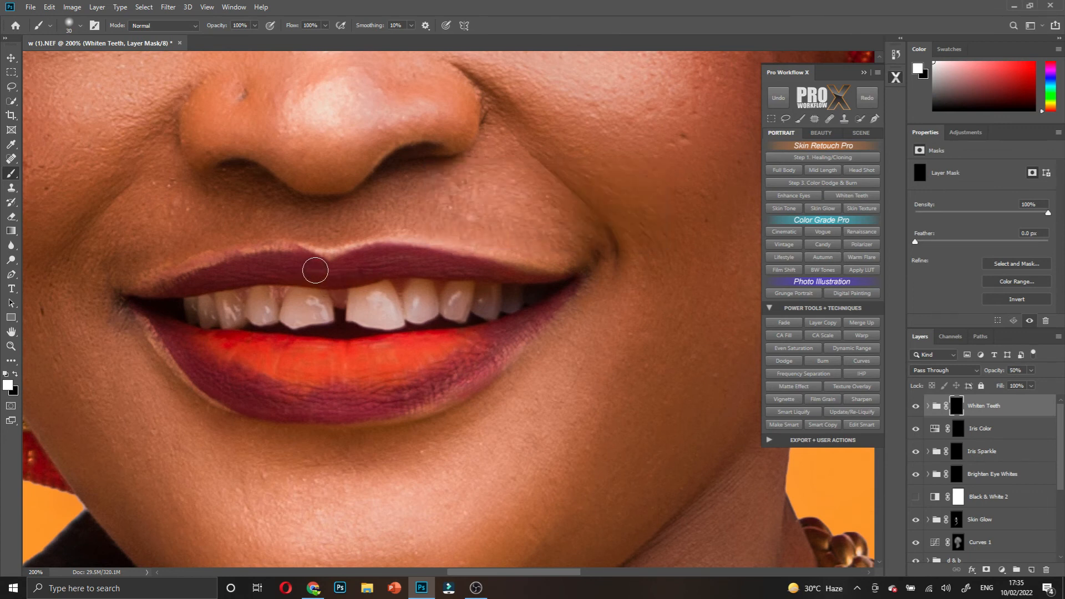
- Paint whitening across the teeth on the Whiten Teeth mask, resizing the brush for detail
{"action": "mouse_move", "coordinate": [210, 308]}
{"action": "left_mouse_down"}
{"action": "mouse_move", "coordinate": [282, 308]}
{"action": "mouse_move", "coordinate": [248, 311]}
{"action": "left_mouse_up"}
{"action": "key", "text": "bracketleft"}
{"action": "key", "text": "bracketleft"}
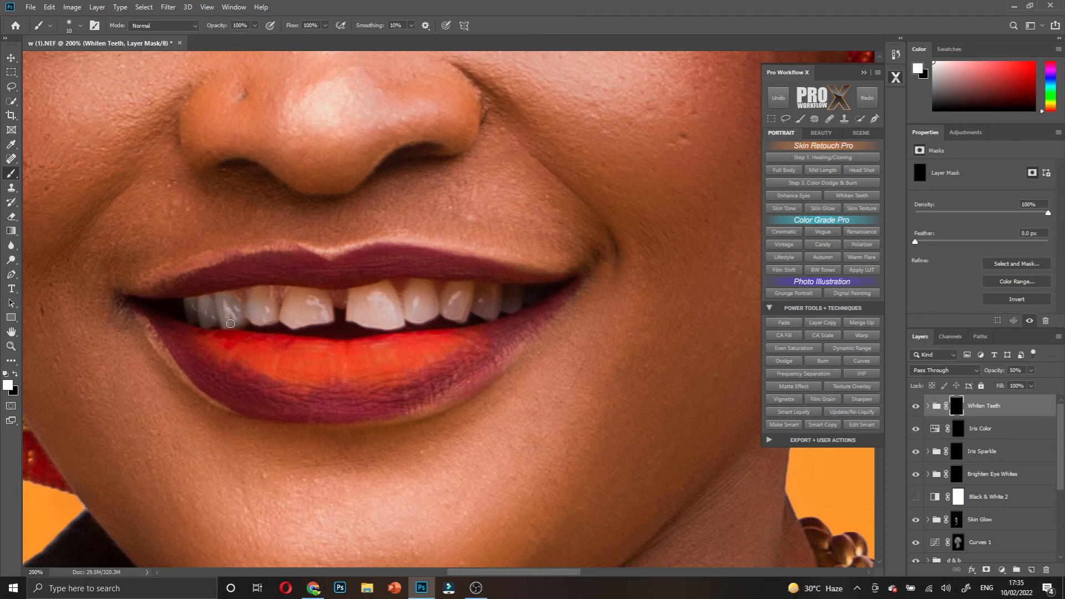
{"action": "key", "text": "bracketright"}
{"action": "mouse_move", "coordinate": [253, 314]}
{"action": "left_mouse_down"}
{"action": "mouse_move", "coordinate": [293, 319]}
{"action": "mouse_move", "coordinate": [292, 305]}
{"action": "mouse_move", "coordinate": [322, 309]}
{"action": "mouse_move", "coordinate": [297, 300]}
{"action": "mouse_move", "coordinate": [306, 296]}
{"action": "mouse_move", "coordinate": [322, 304]}
{"action": "mouse_move", "coordinate": [307, 318]}
{"action": "mouse_move", "coordinate": [321, 306]}
{"action": "mouse_move", "coordinate": [323, 314]}
{"action": "mouse_move", "coordinate": [374, 309]}
{"action": "mouse_move", "coordinate": [350, 310]}
{"action": "mouse_move", "coordinate": [375, 292]}
{"action": "mouse_move", "coordinate": [383, 296]}
{"action": "mouse_move", "coordinate": [373, 310]}
{"action": "mouse_move", "coordinate": [384, 308]}
{"action": "mouse_move", "coordinate": [387, 289]}
{"action": "mouse_move", "coordinate": [371, 305]}
{"action": "mouse_move", "coordinate": [398, 320]}
{"action": "mouse_move", "coordinate": [422, 291]}
{"action": "mouse_move", "coordinate": [418, 315]}
{"action": "mouse_move", "coordinate": [466, 300]}
{"action": "mouse_move", "coordinate": [458, 308]}
{"action": "mouse_move", "coordinate": [463, 293]}
{"action": "mouse_move", "coordinate": [500, 301]}
{"action": "left_mouse_up"}
{"action": "key", "text": "bracketleft"}
{"action": "key", "text": "bracketleft"}
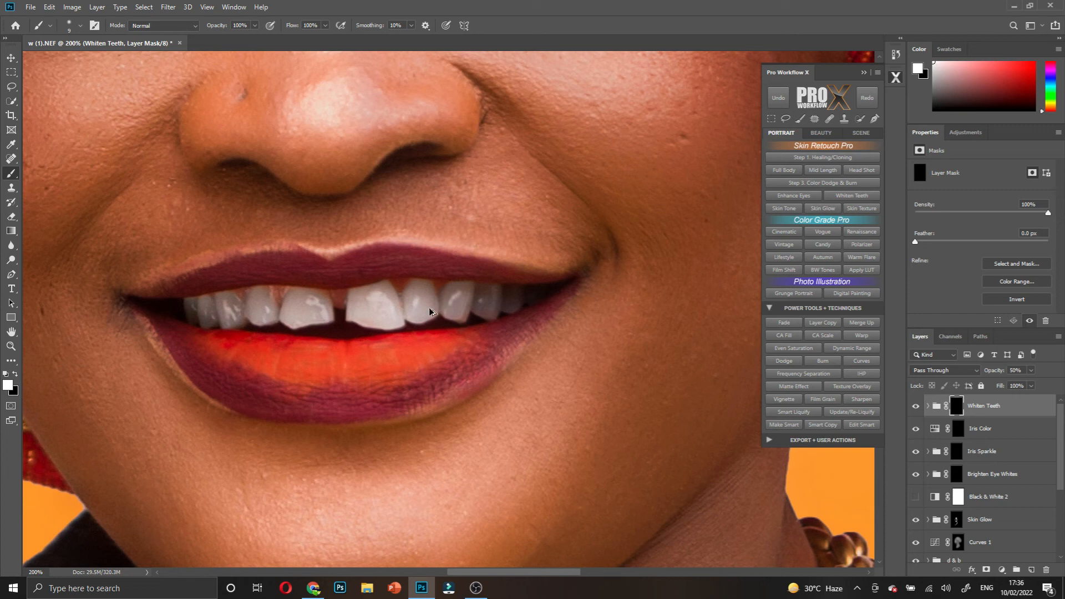
- Add a Curves 2 layer above Whiten Teeth with a raised curve and its mask inverted to black
{"action": "scroll", "coordinate": [381, 315], "scroll_direction": "down", "scroll_amount": 3}
{"action": "scroll", "coordinate": [381, 315], "scroll_direction": "up", "scroll_amount": 1}
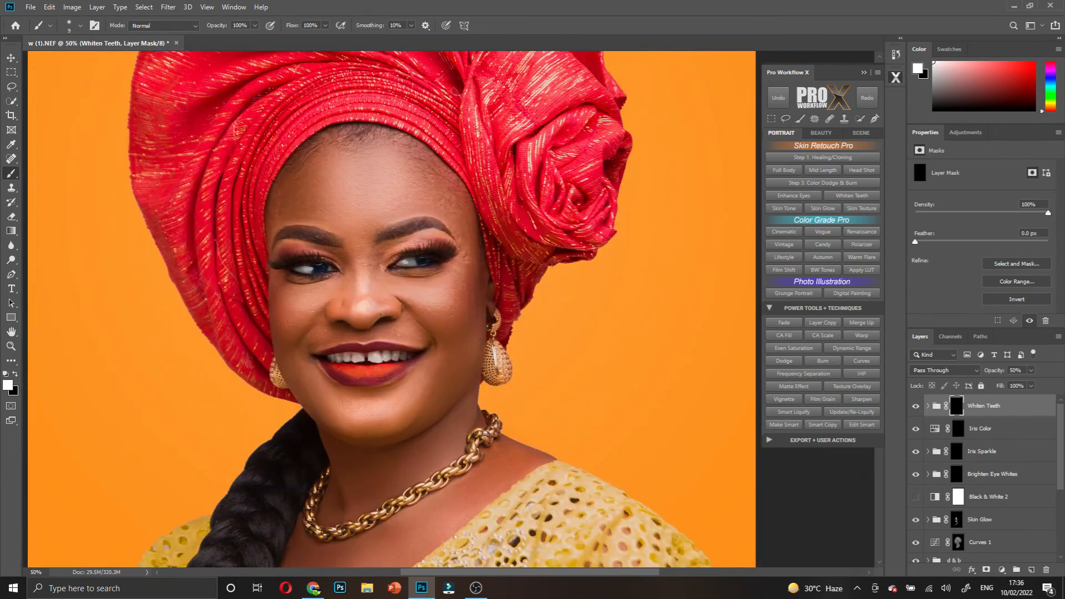
{"action": "scroll", "coordinate": [410, 315], "scroll_direction": "up", "scroll_amount": 1}
{"action": "scroll", "coordinate": [380, 321], "scroll_direction": "down", "scroll_amount": 2}
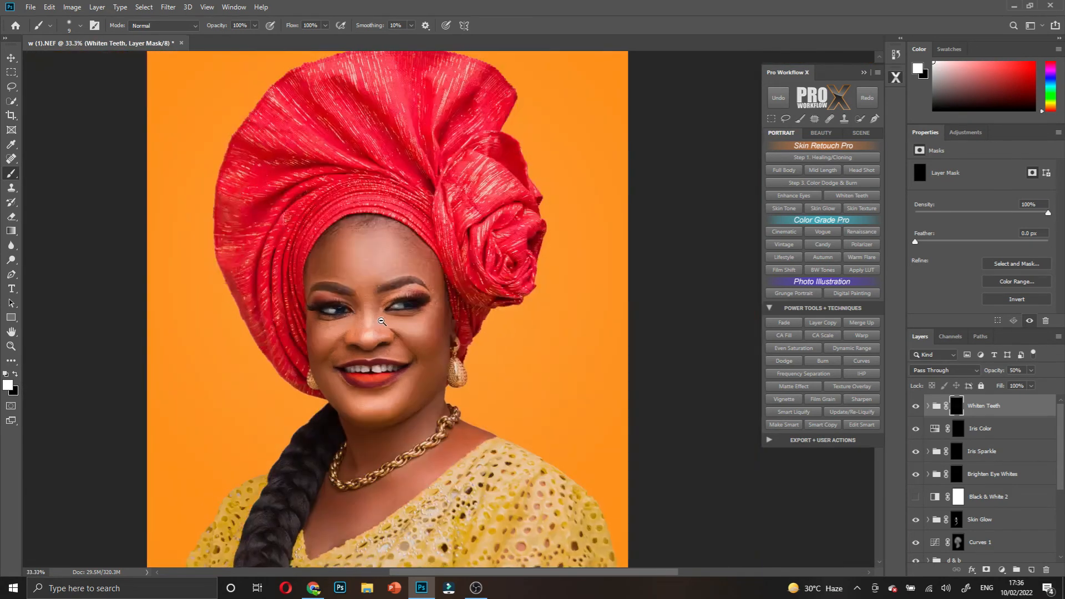
{"action": "scroll", "coordinate": [387, 320], "scroll_direction": "up", "scroll_amount": 2}
{"action": "scroll", "coordinate": [387, 320], "scroll_direction": "down", "scroll_amount": 3}
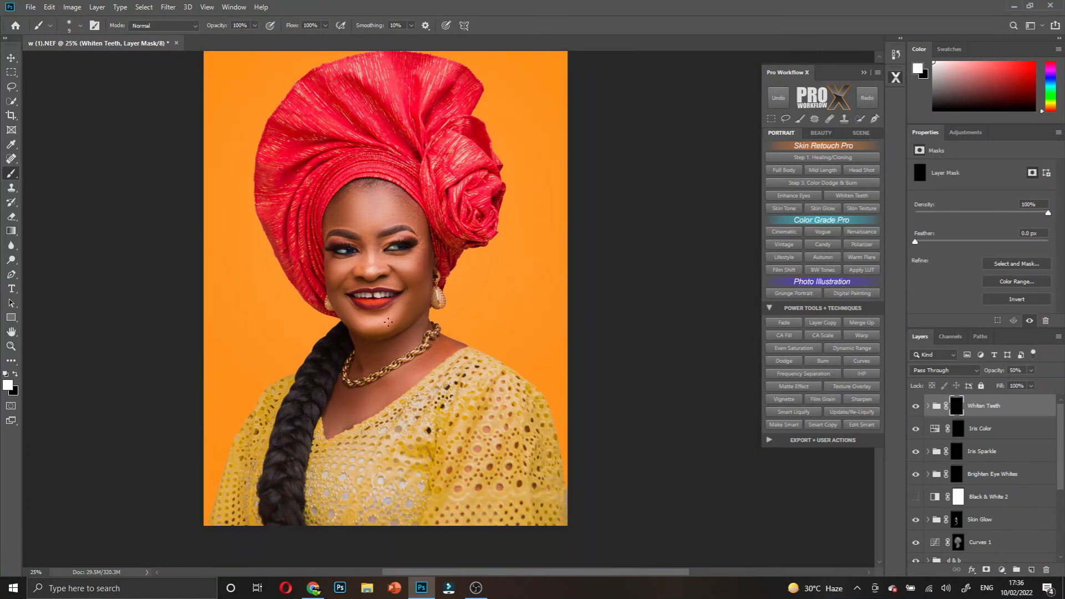
{"action": "scroll", "coordinate": [459, 306], "scroll_direction": "up", "scroll_amount": 1}
{"action": "scroll", "coordinate": [481, 307], "scroll_direction": "up", "scroll_amount": 1}
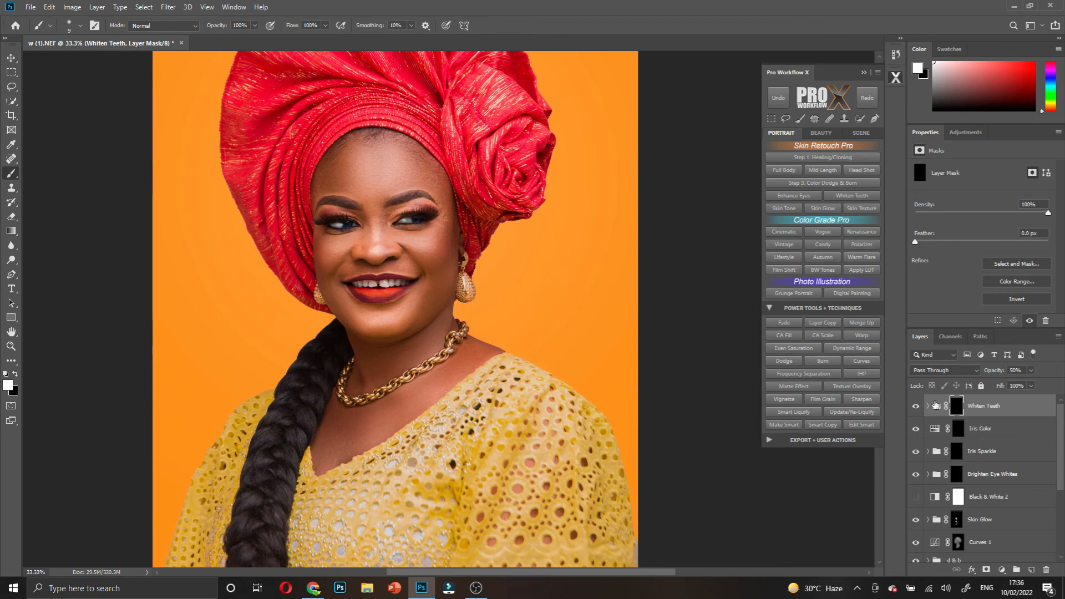
{"action": "left_click", "coordinate": [975, 409]}
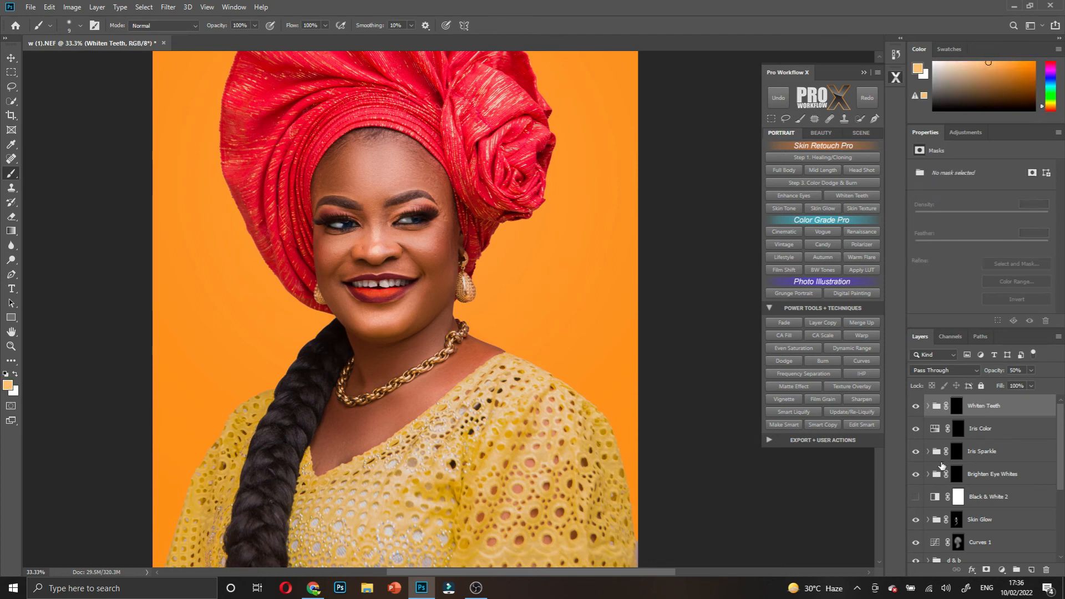
{"action": "left_click", "coordinate": [1002, 570]}
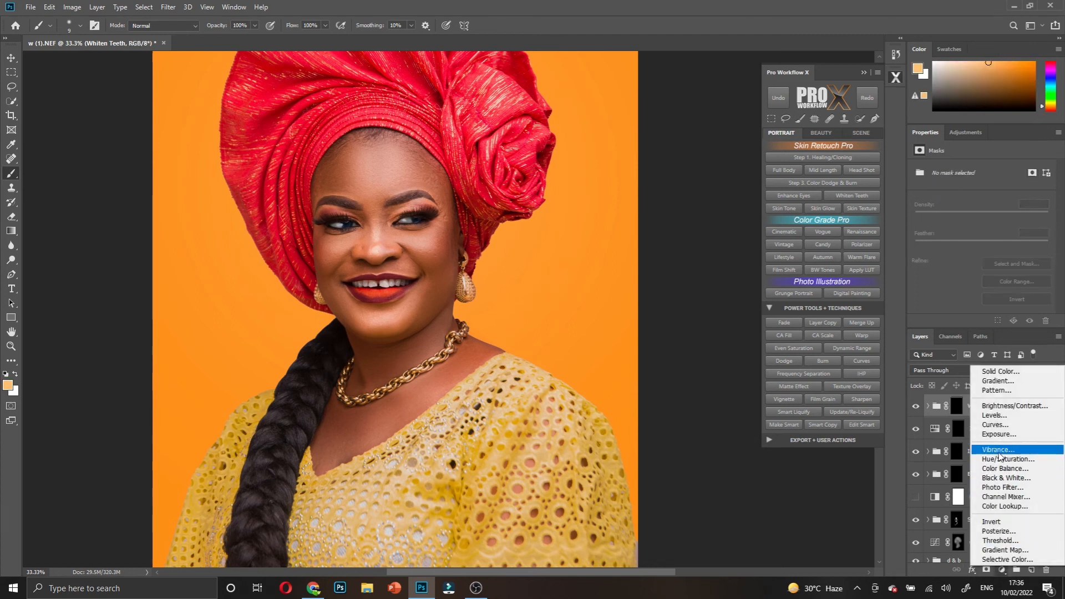
{"action": "left_click", "coordinate": [998, 426]}
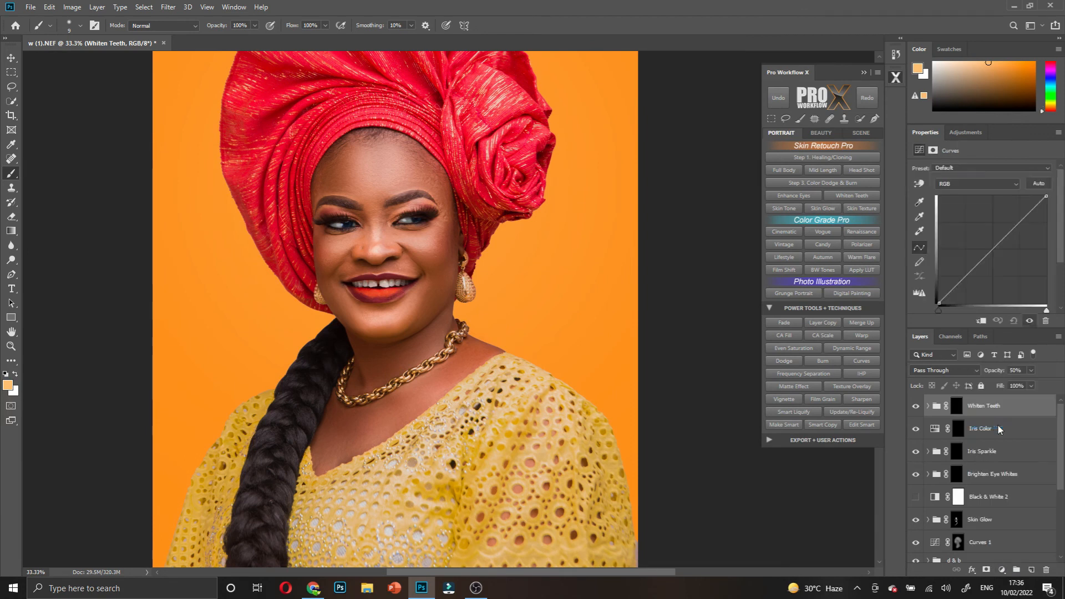
{"action": "left_click_drag", "start_coordinate": [994, 249], "coordinate": [991, 245]}
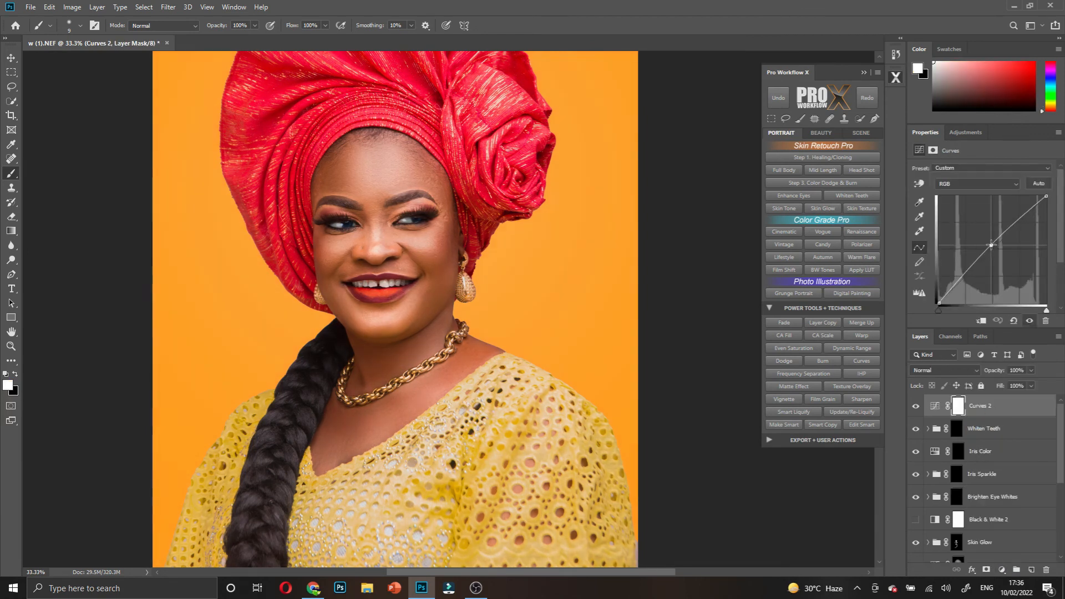
{"action": "left_click", "coordinate": [959, 407]}
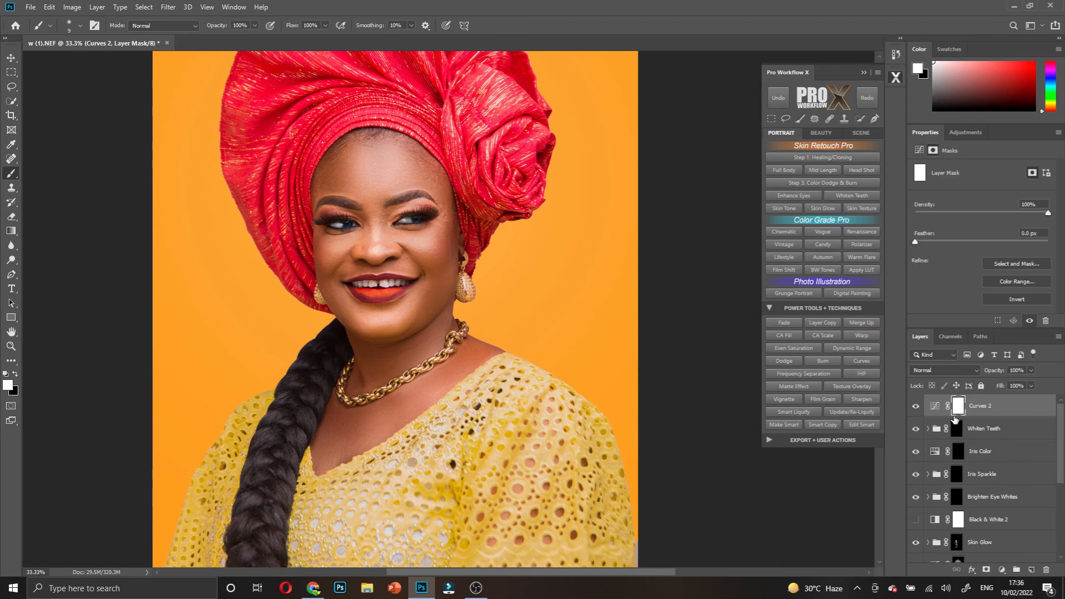
{"action": "key", "text": "ctrl+i"}
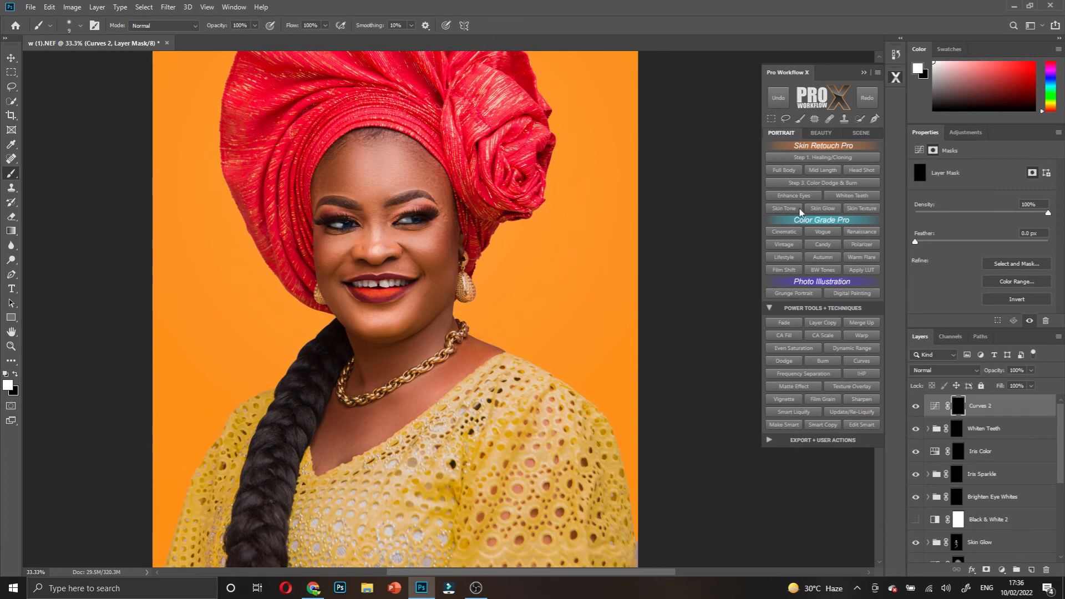
- Paint white on the Curves mask over both eye whites and the teeth
{"action": "left_click", "coordinate": [389, 217], "text": "ctrl"}
{"action": "left_click", "coordinate": [388, 216], "text": "ctrl"}
{"action": "left_click", "coordinate": [388, 217], "text": "ctrl"}
{"action": "left_click", "coordinate": [388, 217], "text": "ctrl"}
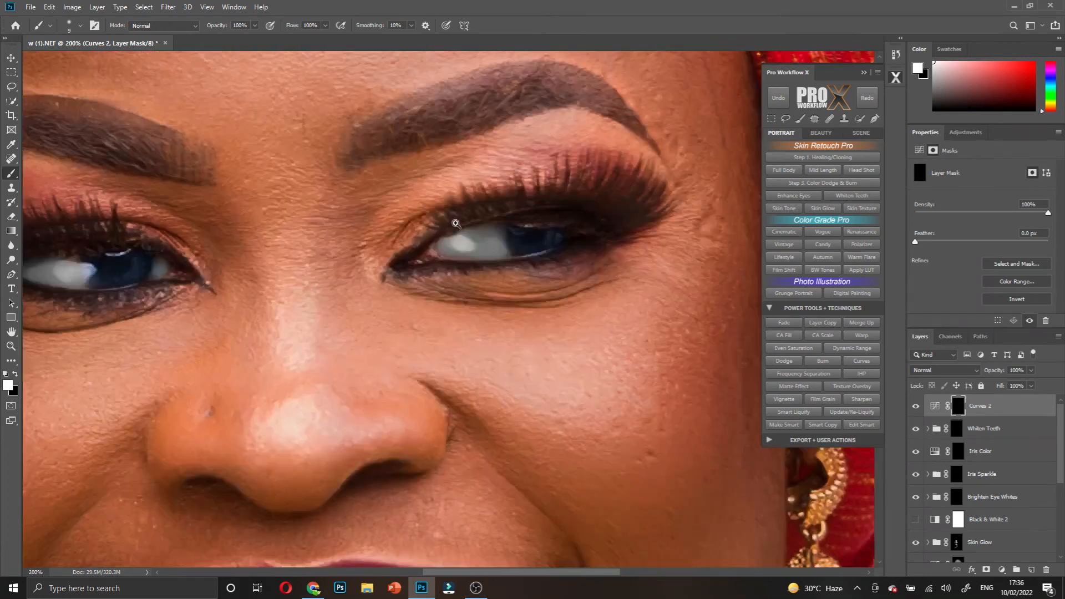
{"action": "key", "text": "bracketright"}
{"action": "key", "text": "bracketright"}
{"action": "key", "text": "bracketright"}
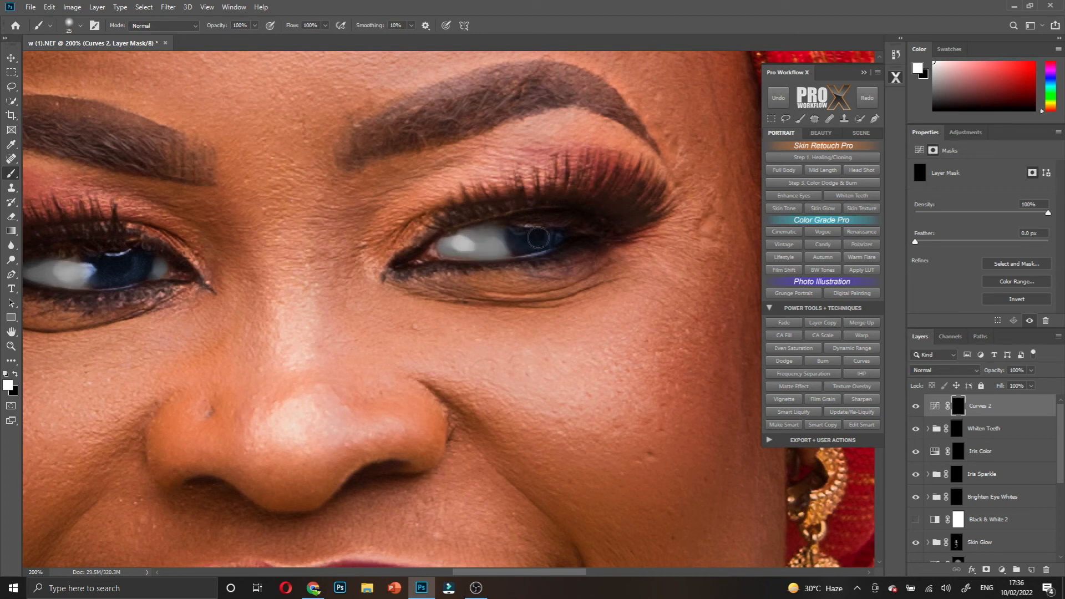
{"action": "mouse_move", "coordinate": [482, 247]}
{"action": "left_mouse_down"}
{"action": "mouse_move", "coordinate": [521, 240]}
{"action": "mouse_move", "coordinate": [464, 246]}
{"action": "left_mouse_up"}
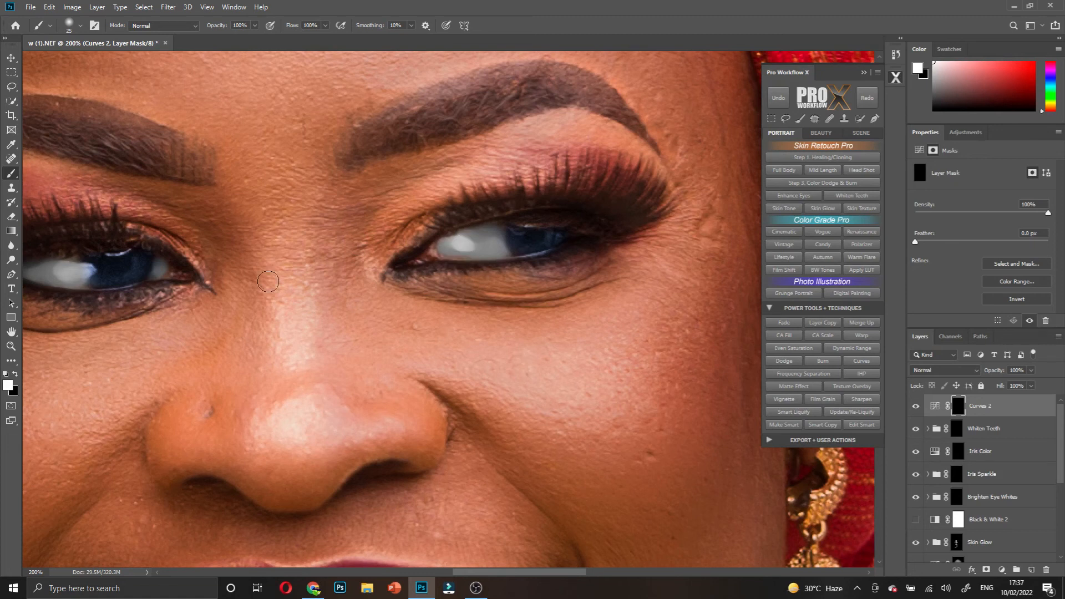
{"action": "scroll", "coordinate": [145, 266], "scroll_direction": "left", "scroll_amount": 3}
{"action": "left_click_drag", "start_coordinate": [171, 270], "coordinate": [153, 272]}
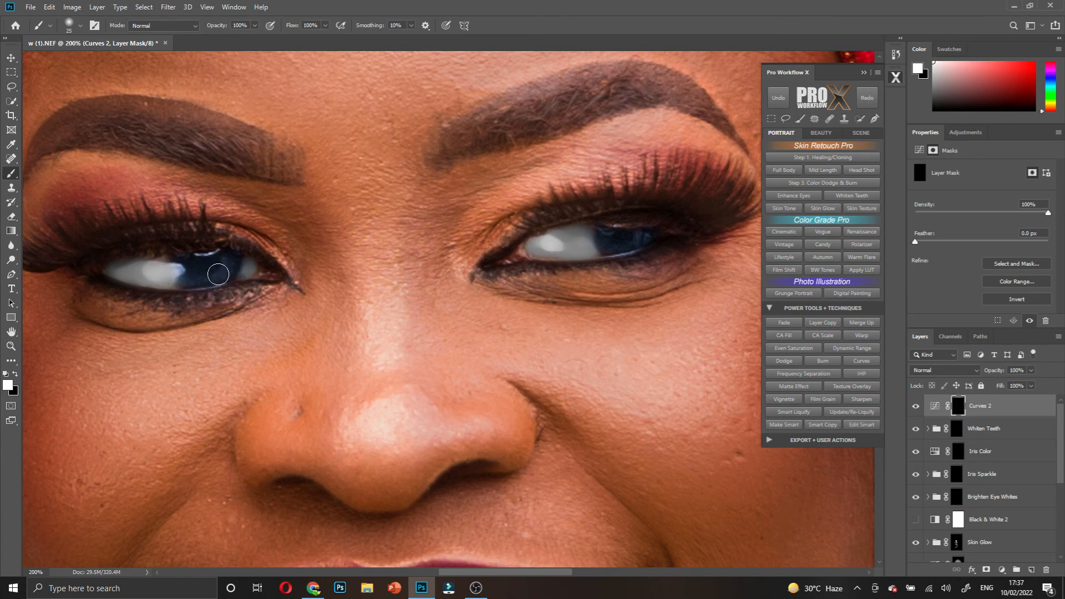
{"action": "scroll", "coordinate": [297, 265], "scroll_direction": "down", "scroll_amount": 3}
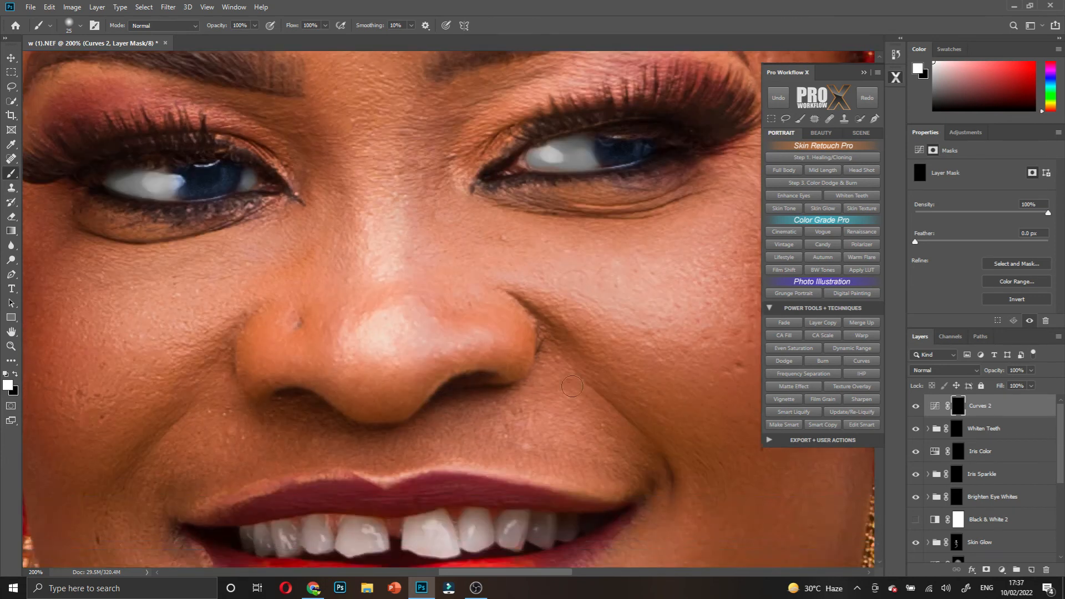
{"action": "mouse_move", "coordinate": [567, 430]}
{"action": "left_mouse_down"}
{"action": "mouse_move", "coordinate": [405, 440]}
{"action": "mouse_move", "coordinate": [533, 428]}
{"action": "mouse_move", "coordinate": [489, 443]}
{"action": "mouse_move", "coordinate": [255, 444]}
{"action": "left_mouse_up"}
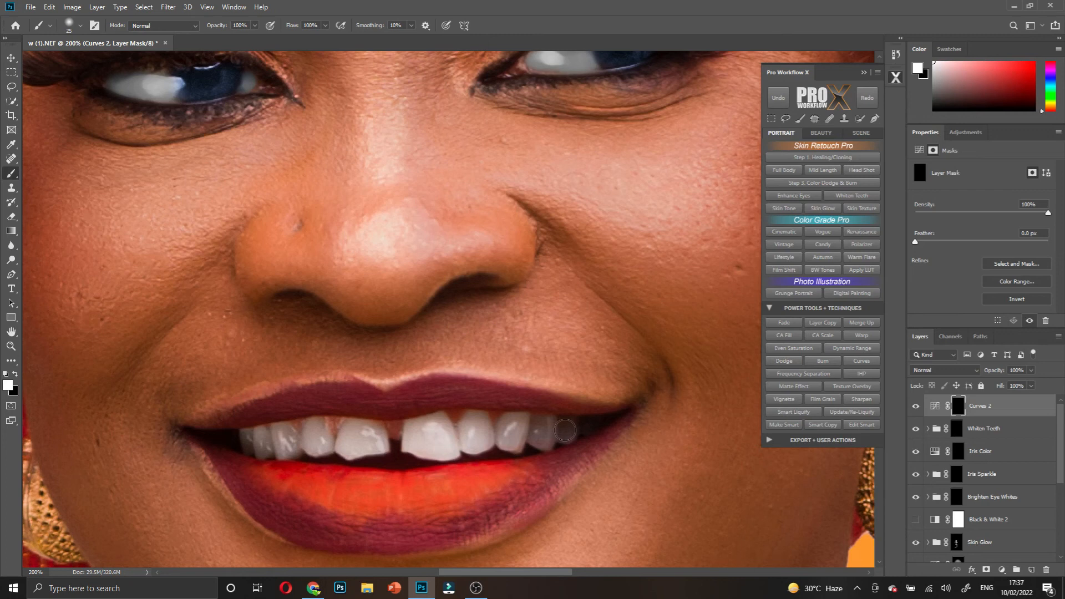
{"action": "left_click_drag", "start_coordinate": [569, 430], "coordinate": [566, 430]}
- Lower the Curves 2 layer to 92% opacity and begin renaming it
{"action": "scroll", "coordinate": [442, 350], "scroll_direction": "down", "scroll_amount": 3}
{"action": "scroll", "coordinate": [442, 350], "scroll_direction": "down", "scroll_amount": 1}
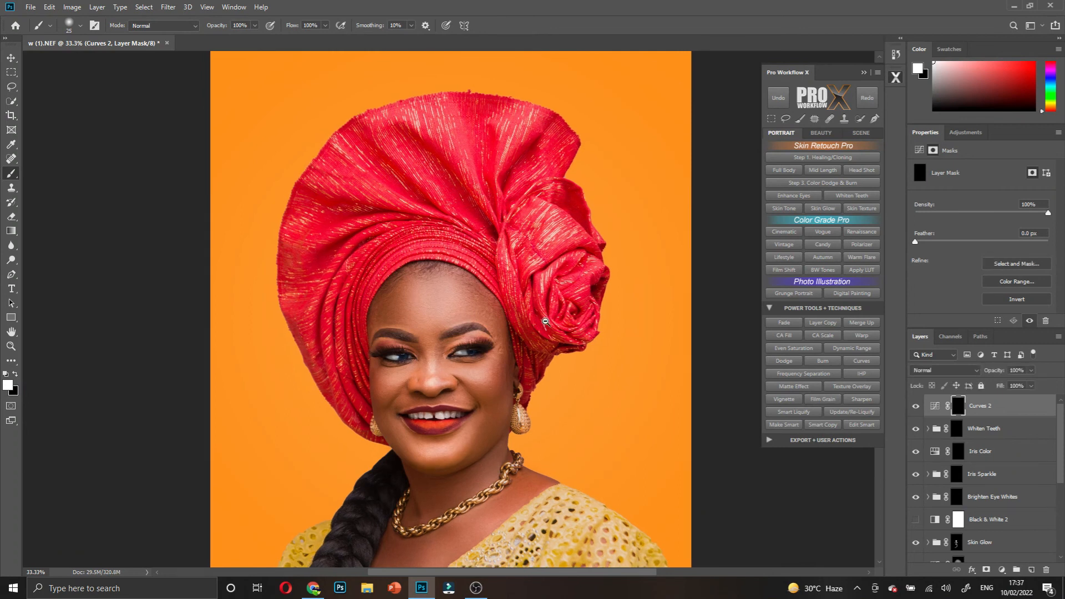
{"action": "scroll", "coordinate": [551, 336], "scroll_direction": "down", "scroll_amount": 1}
{"action": "scroll", "coordinate": [551, 318], "scroll_direction": "down", "scroll_amount": 1}
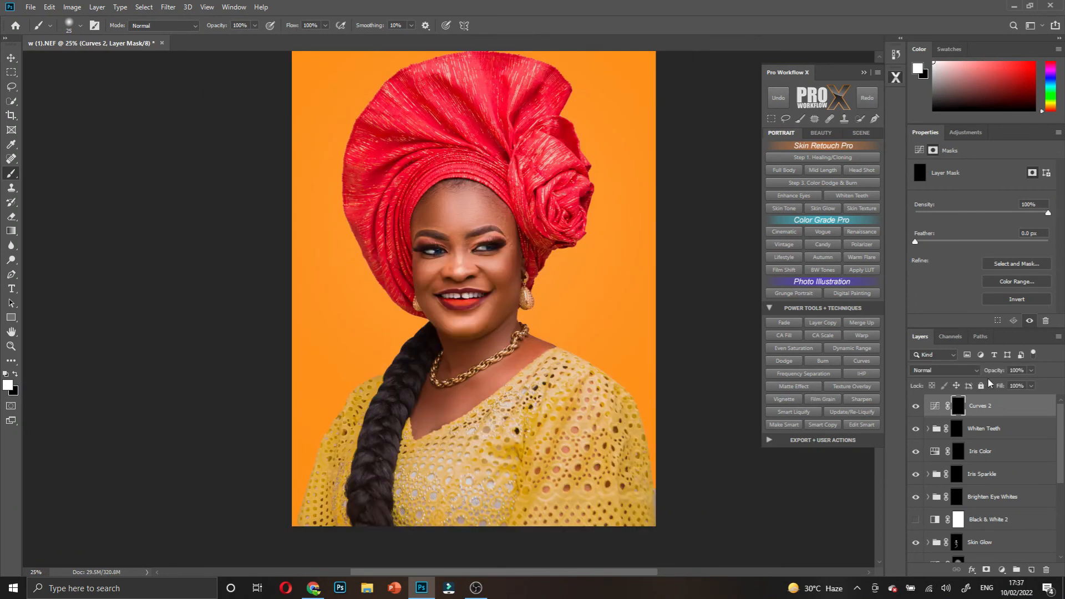
{"action": "left_click_drag", "start_coordinate": [996, 376], "coordinate": [994, 375]}
{"action": "double_click", "coordinate": [981, 406]}
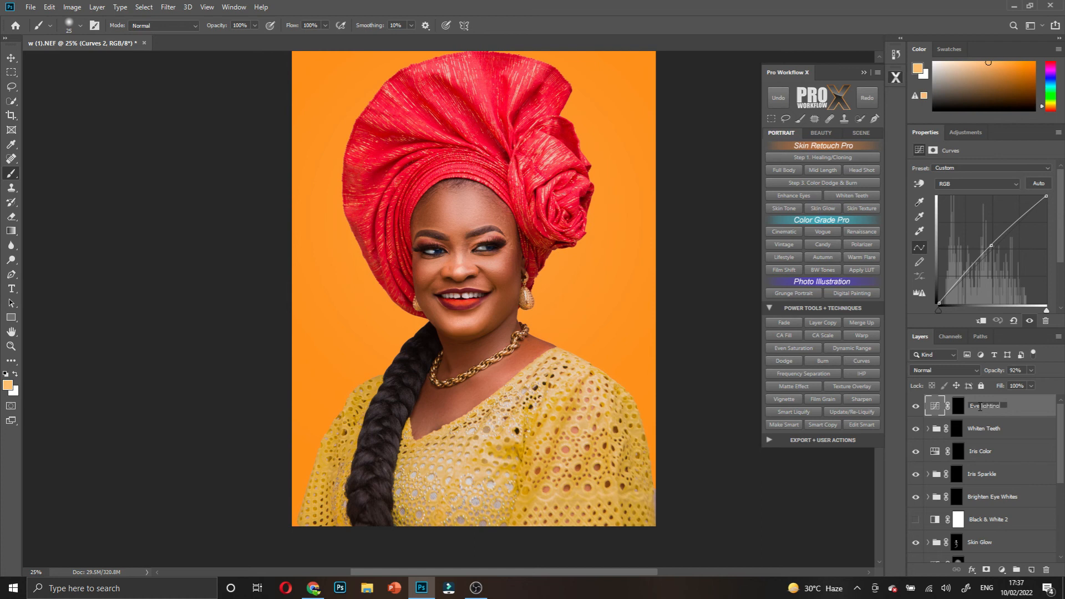
- Name the curves layer 'Eye lighting', close the Properties panel, and group the layers with Ctrl+G
{"action": "type", "text": "Eye lighting"}
{"action": "key", "text": "Return"}
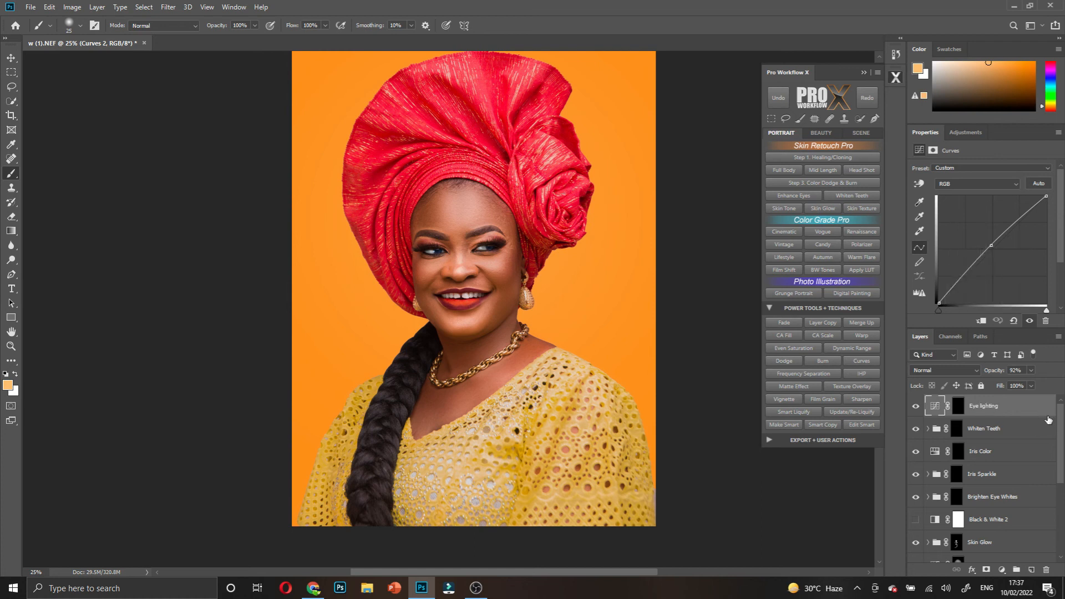
{"action": "right_click", "coordinate": [921, 133]}
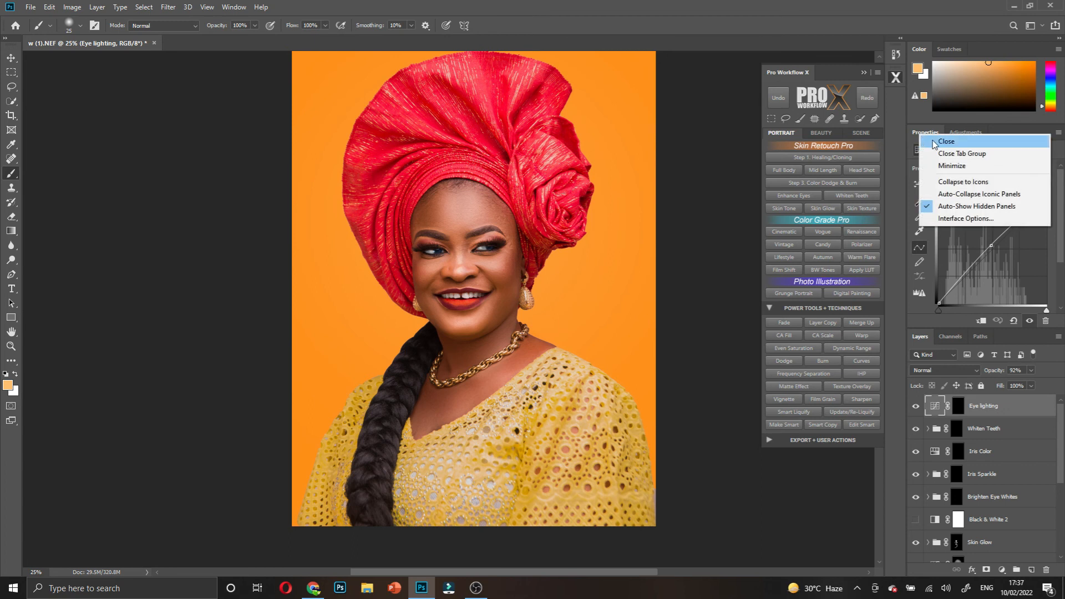
{"action": "left_click", "coordinate": [932, 139]}
{"action": "scroll", "coordinate": [1013, 432], "scroll_direction": "down", "scroll_amount": 5}
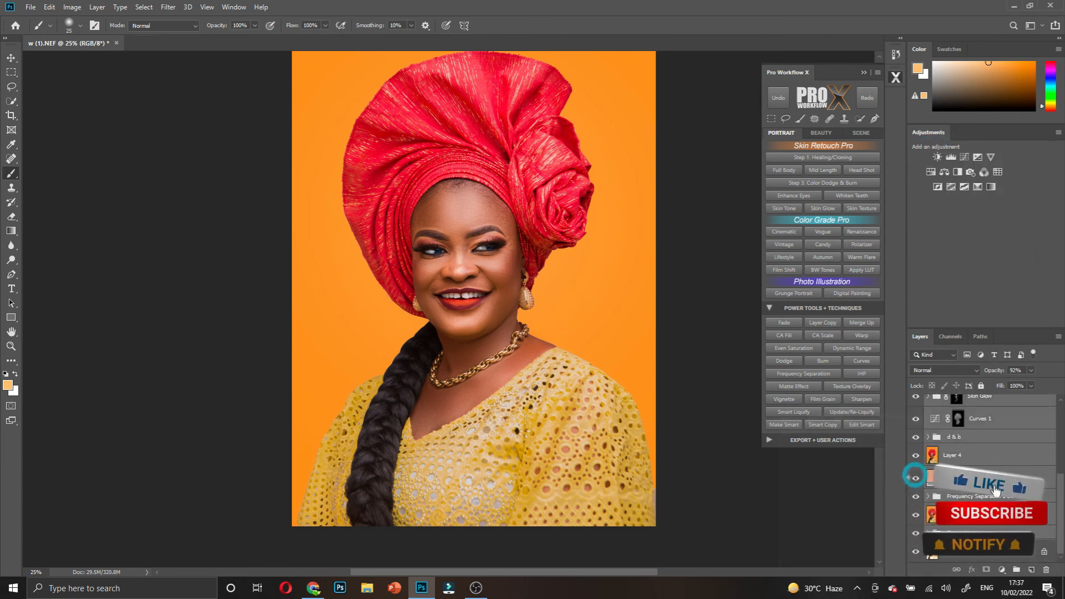
{"action": "key", "text": "ctrl+g"}
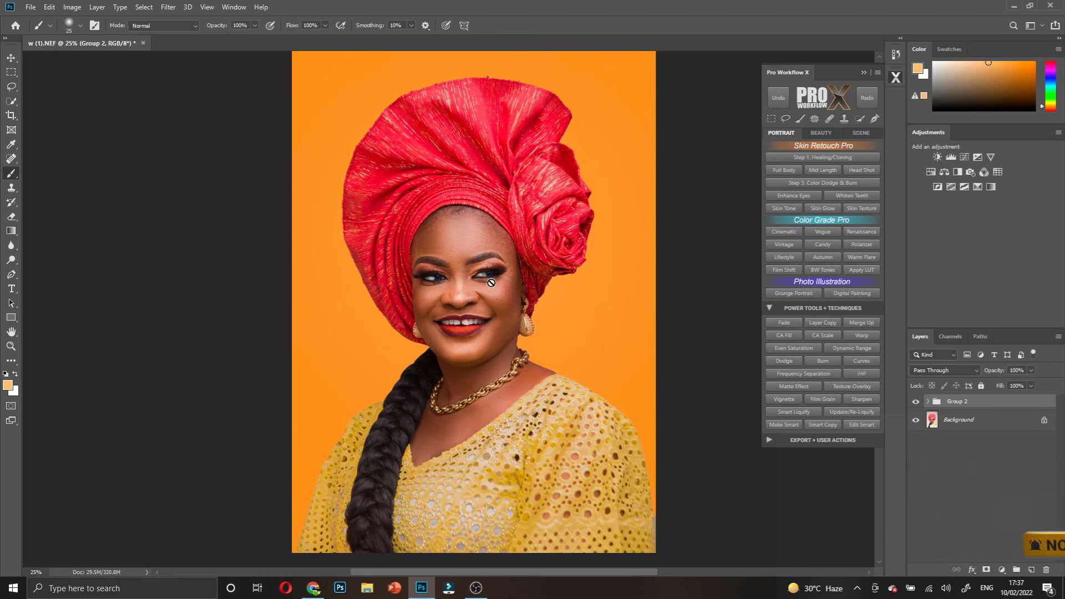
- Add Selective Color 1 with Blacks set to +12 and invert its mask to black
{"action": "left_click", "coordinate": [1001, 570]}
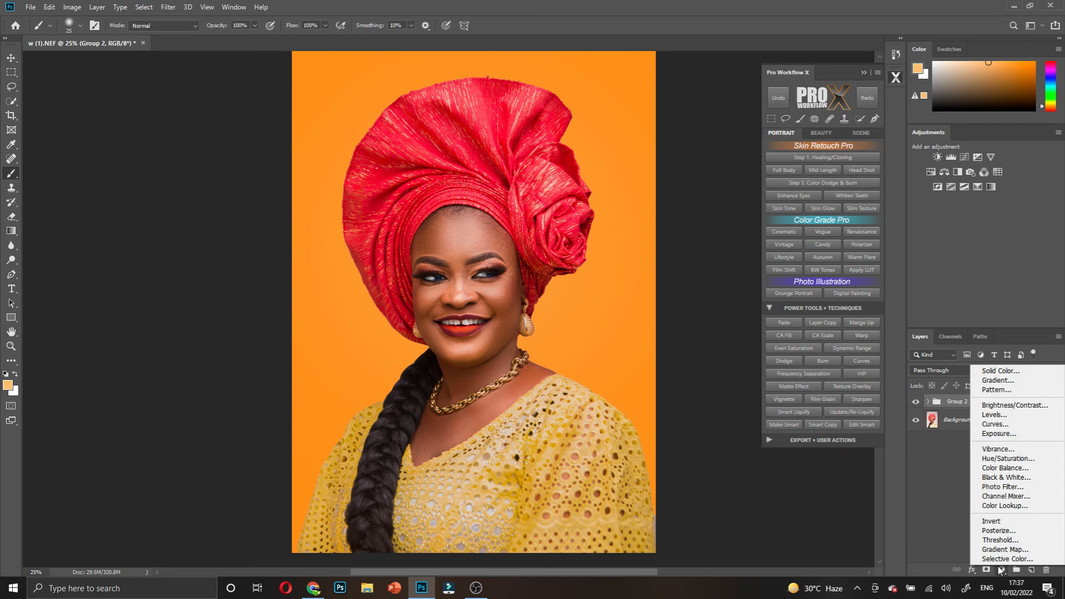
{"action": "left_click", "coordinate": [1006, 561]}
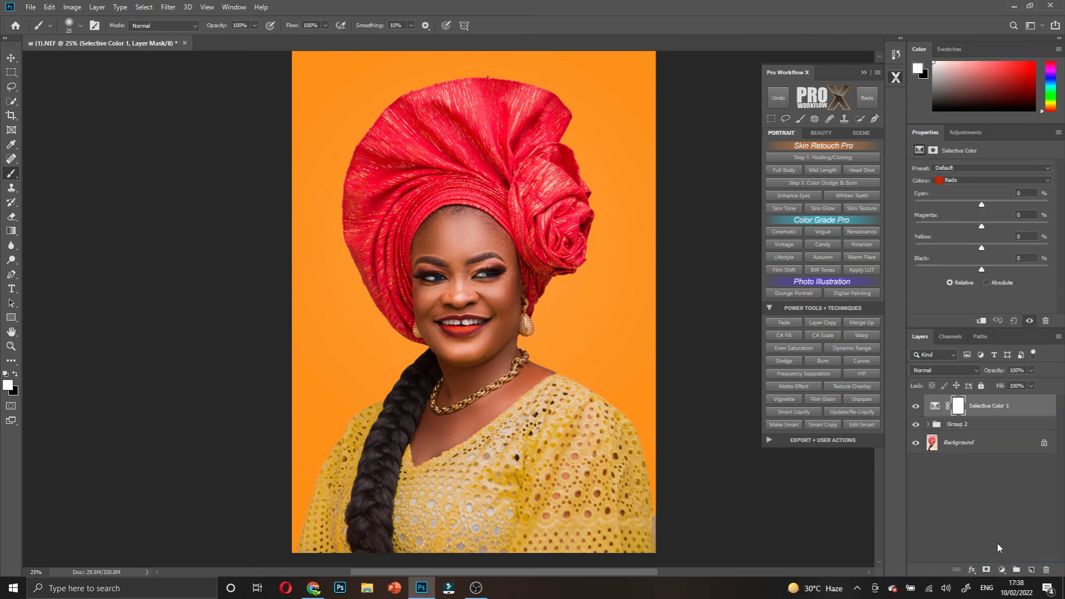
{"action": "left_click", "coordinate": [963, 183]}
{"action": "left_click", "coordinate": [961, 256]}
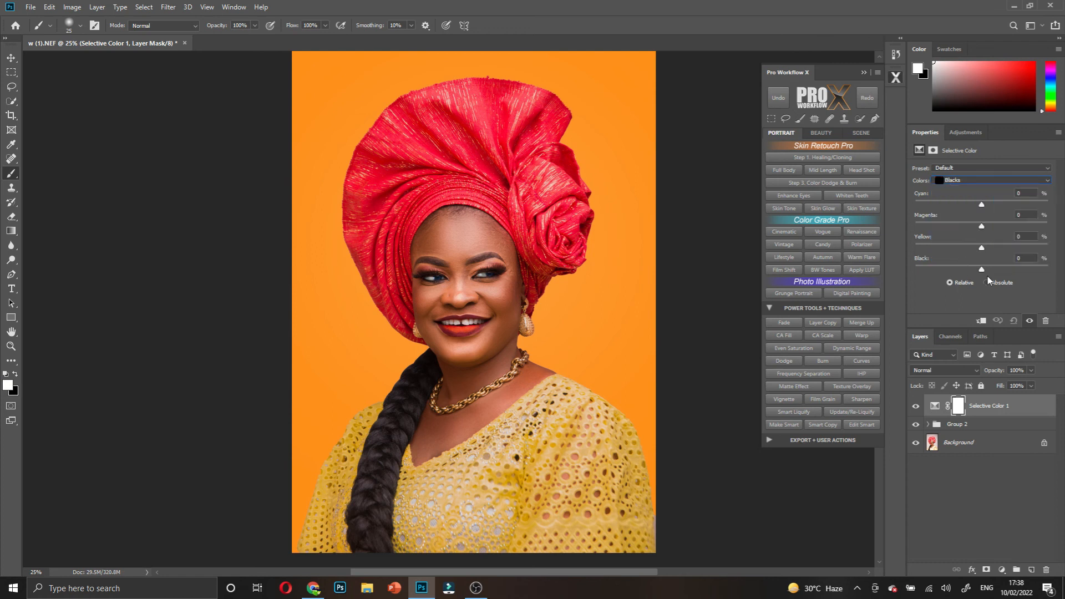
{"action": "left_click_drag", "start_coordinate": [982, 269], "coordinate": [991, 269]}
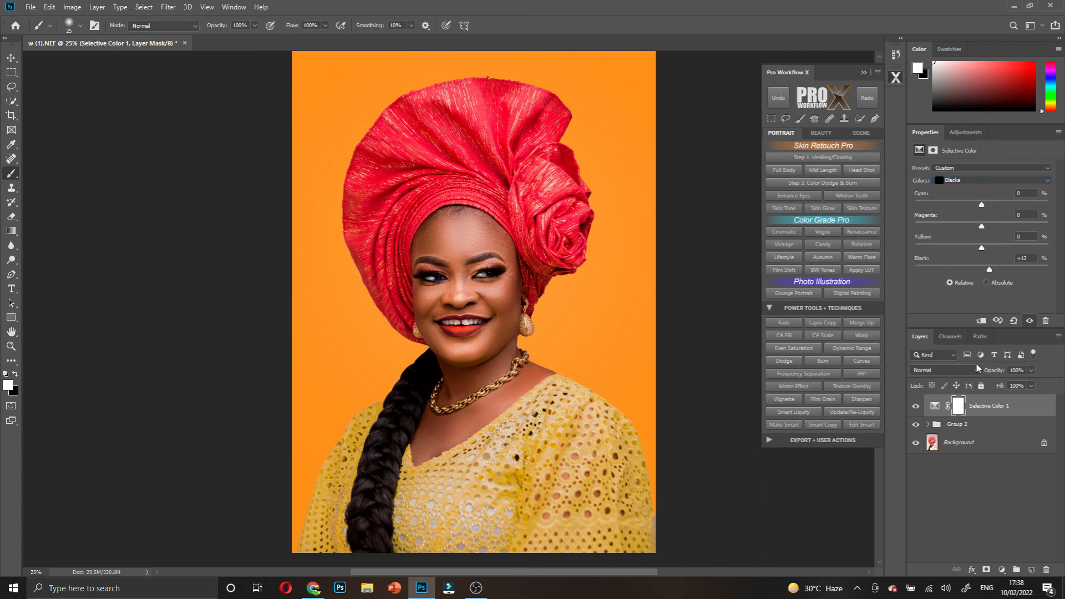
{"action": "left_click", "coordinate": [959, 410]}
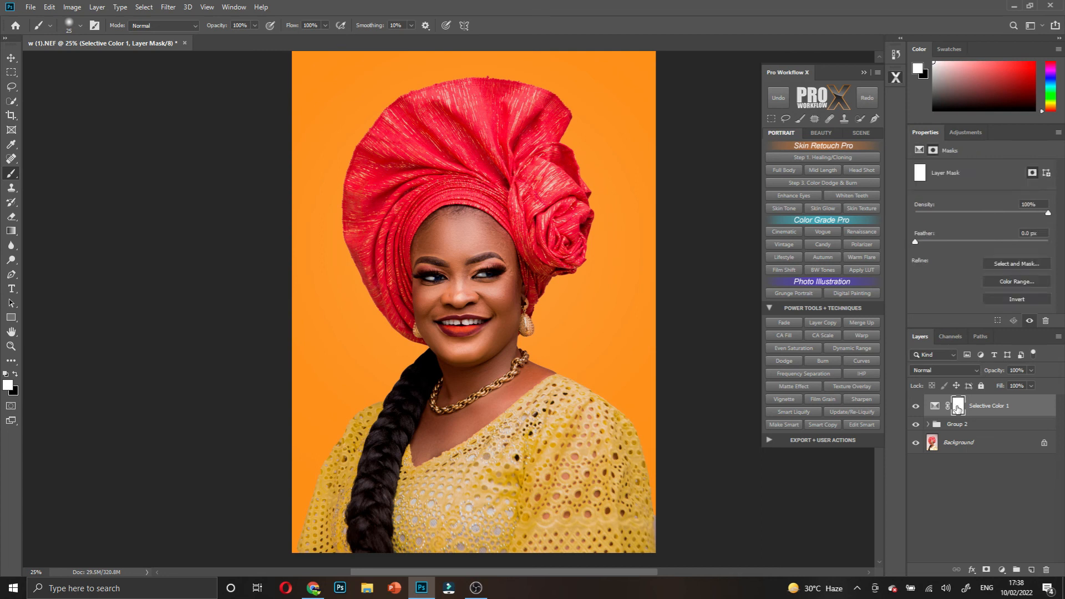
{"action": "key", "text": "ctrl+i"}
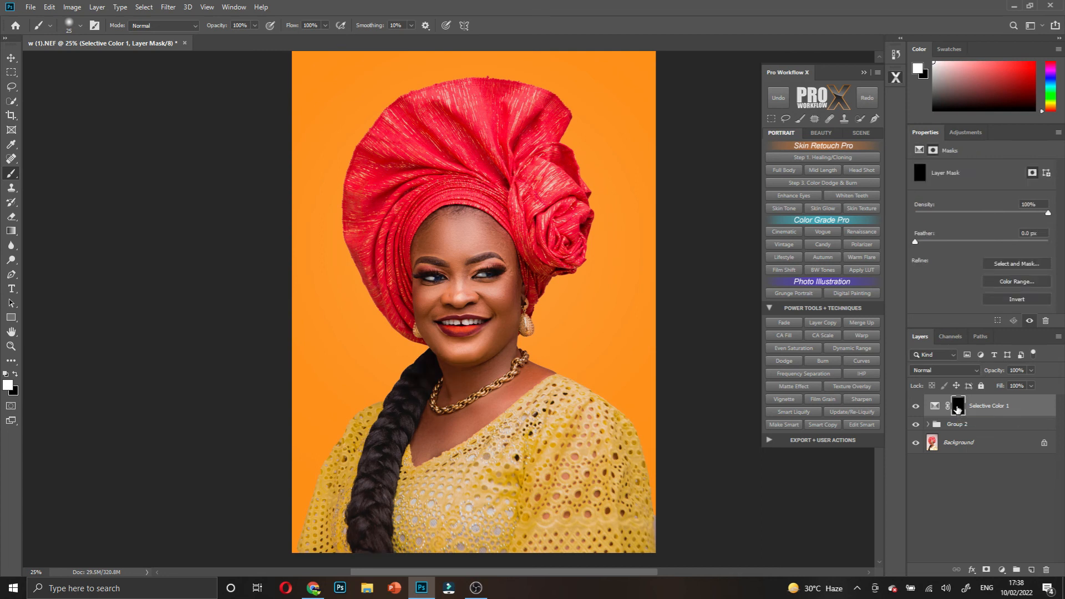
- Zoom to 200% and paint the Selective Color mask along the eye's upper lash line
{"action": "left_click", "coordinate": [457, 287], "text": "ctrl"}
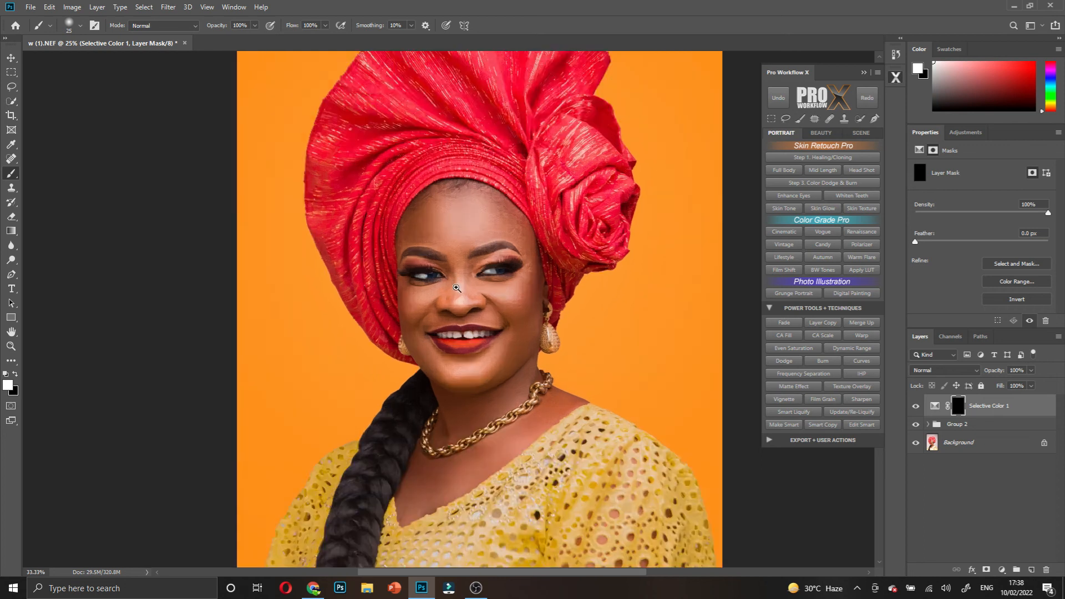
{"action": "left_click", "coordinate": [457, 286], "text": "ctrl"}
{"action": "left_click", "coordinate": [458, 285], "text": "ctrl"}
{"action": "left_click", "coordinate": [458, 284], "text": "ctrl"}
{"action": "left_click", "coordinate": [459, 283], "text": "ctrl"}
{"action": "scroll", "coordinate": [183, 206], "scroll_direction": "left", "scroll_amount": 5}
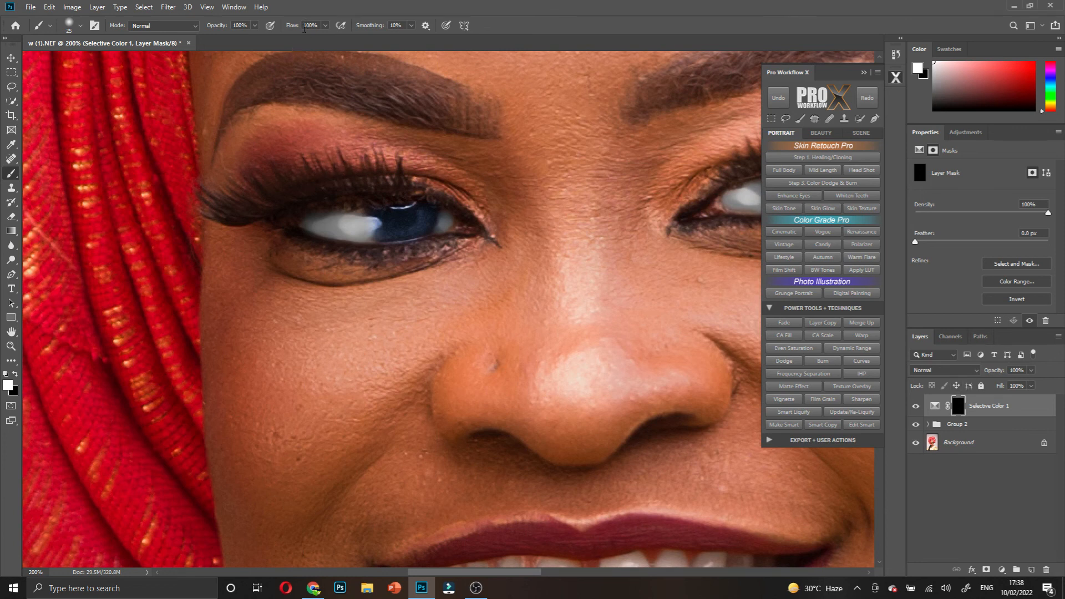
{"action": "mouse_move", "coordinate": [300, 198]}
{"action": "left_mouse_down"}
{"action": "mouse_move", "coordinate": [361, 185]}
{"action": "mouse_move", "coordinate": [433, 200]}
{"action": "left_mouse_up"}
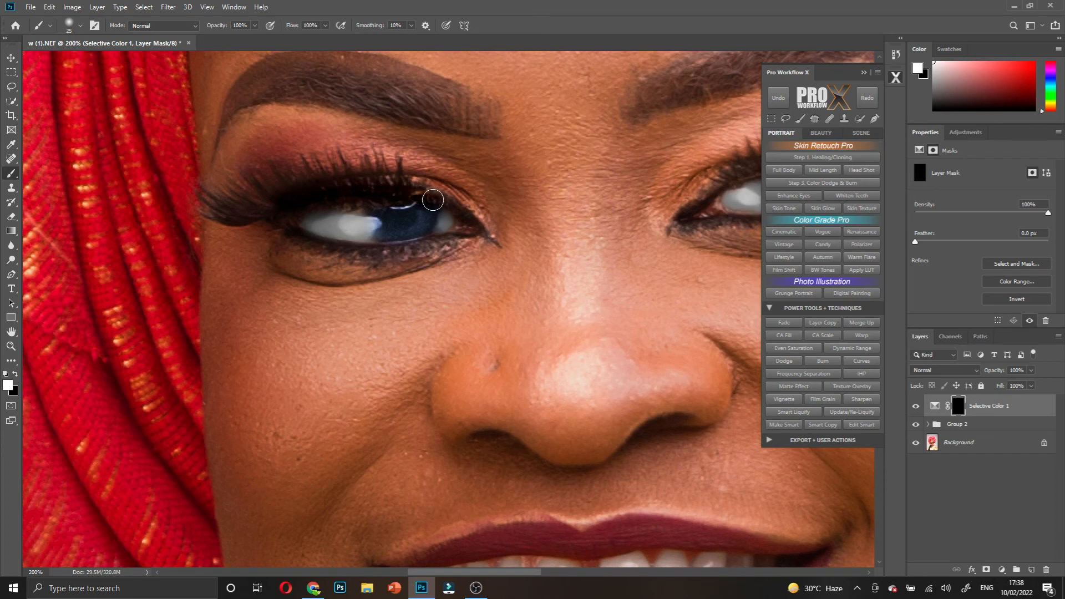
- Try a lower-lash stroke with a 20 px brush, undo it, and lower the brush opacity
{"action": "key", "text": "bracketleft"}
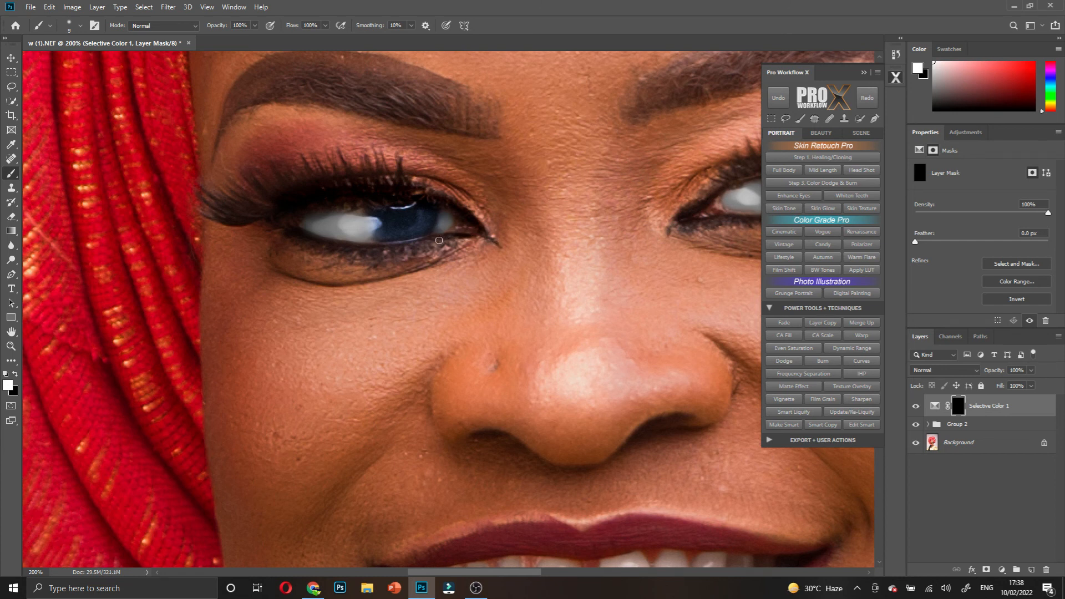
{"action": "key", "text": "bracketright"}
{"action": "mouse_move", "coordinate": [370, 252]}
{"action": "left_mouse_down"}
{"action": "mouse_move", "coordinate": [216, 203]}
{"action": "mouse_move", "coordinate": [249, 207]}
{"action": "mouse_move", "coordinate": [354, 182]}
{"action": "left_mouse_up"}
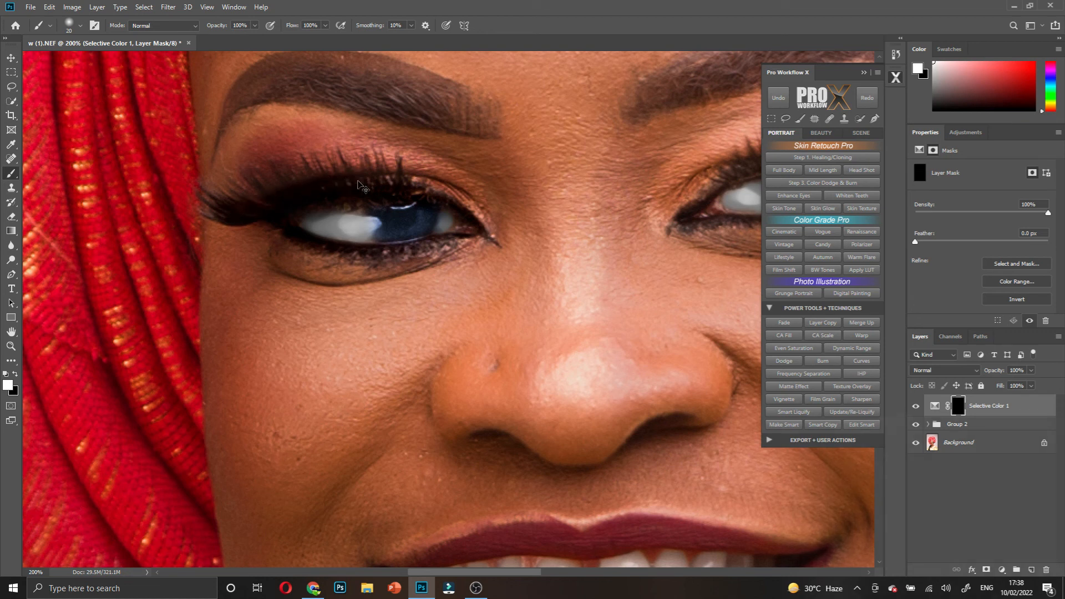
{"action": "key", "text": "ctrl+z"}
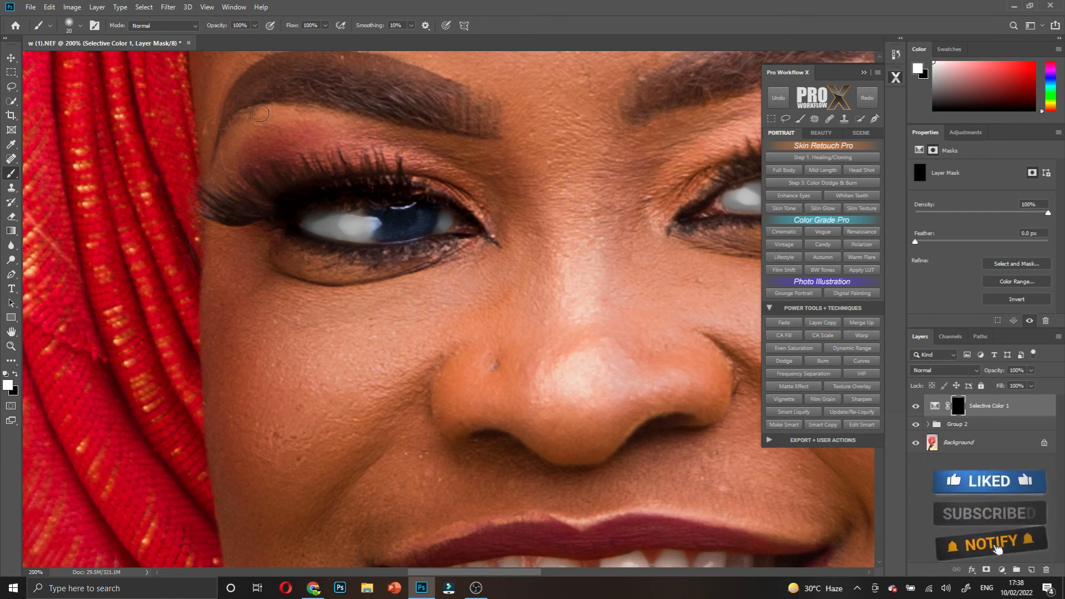
{"action": "mouse_move", "coordinate": [217, 27]}
{"action": "left_mouse_down"}
{"action": "mouse_move", "coordinate": [195, 39]}
{"action": "mouse_move", "coordinate": [178, 69]}
{"action": "left_mouse_up"}
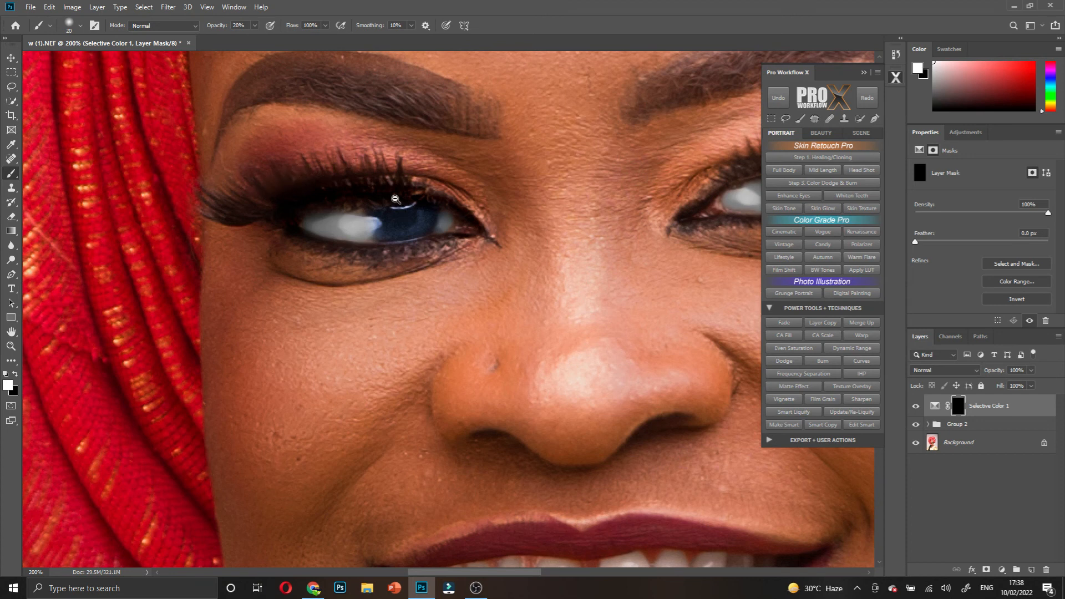
{"action": "scroll", "coordinate": [395, 199], "scroll_direction": "down", "scroll_amount": 4}
{"action": "scroll", "coordinate": [416, 205], "scroll_direction": "down", "scroll_amount": 2}
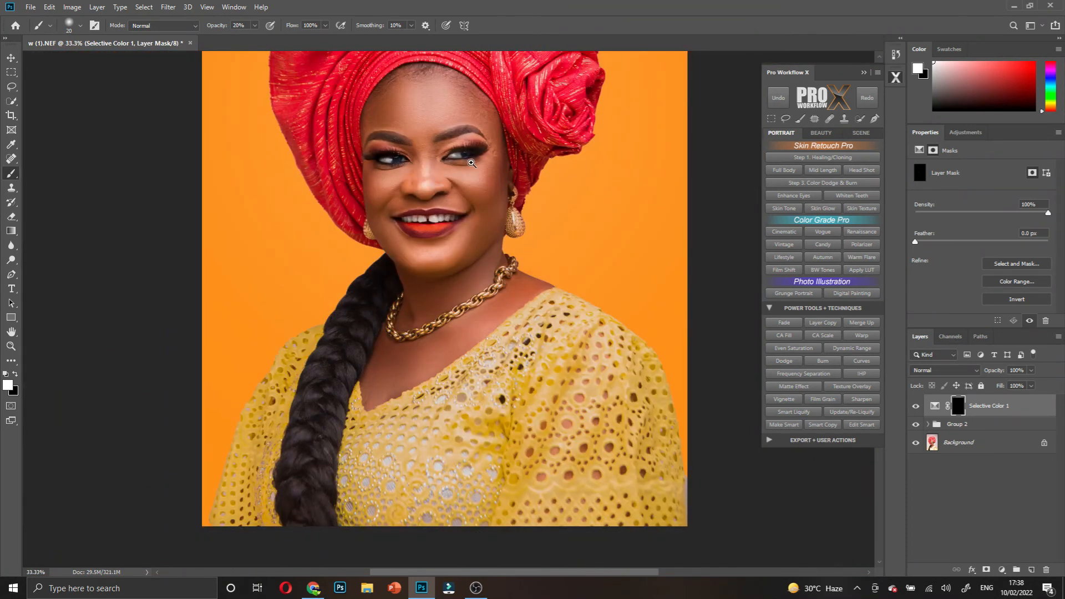
{"action": "scroll", "coordinate": [472, 163], "scroll_direction": "up", "scroll_amount": 4}
{"action": "scroll", "coordinate": [160, 65], "scroll_direction": "up", "scroll_amount": 3}
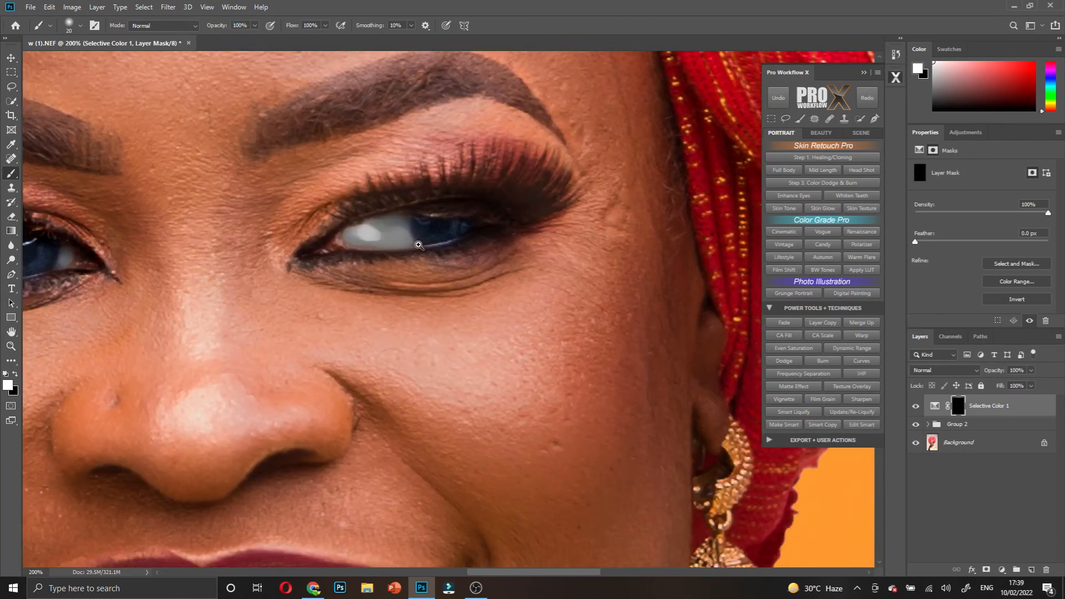
- Darken the lower and upper lash lines on the Selective Color mask with a 10 px brush
{"action": "scroll", "coordinate": [422, 245], "scroll_direction": "up", "scroll_amount": 1}
{"action": "key", "text": "bracketleft"}
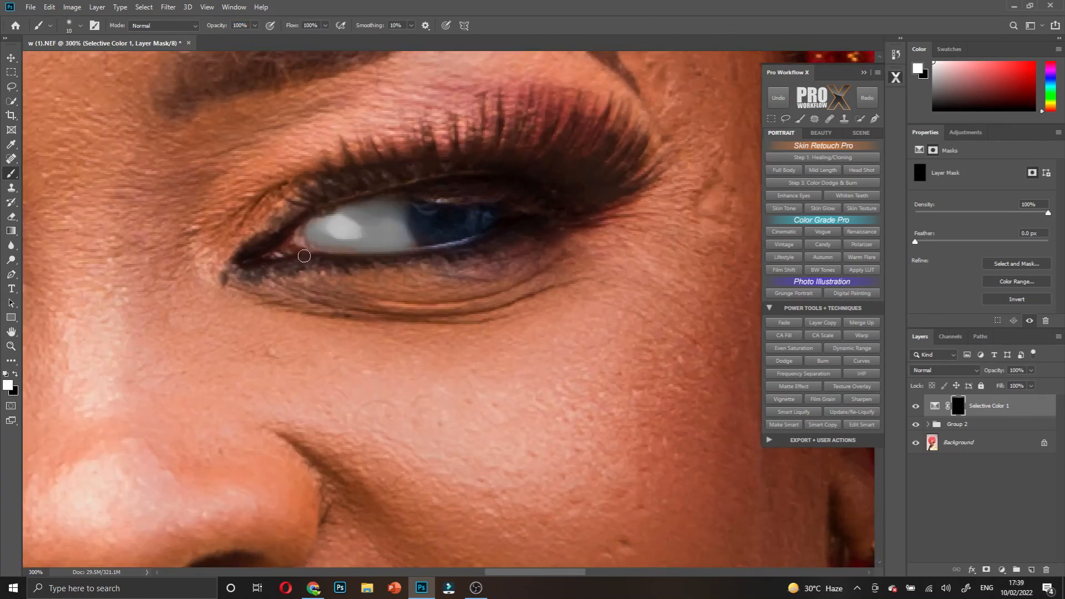
{"action": "mouse_move", "coordinate": [248, 267]}
{"action": "left_mouse_down"}
{"action": "mouse_move", "coordinate": [402, 261]}
{"action": "mouse_move", "coordinate": [528, 221]}
{"action": "left_mouse_up"}
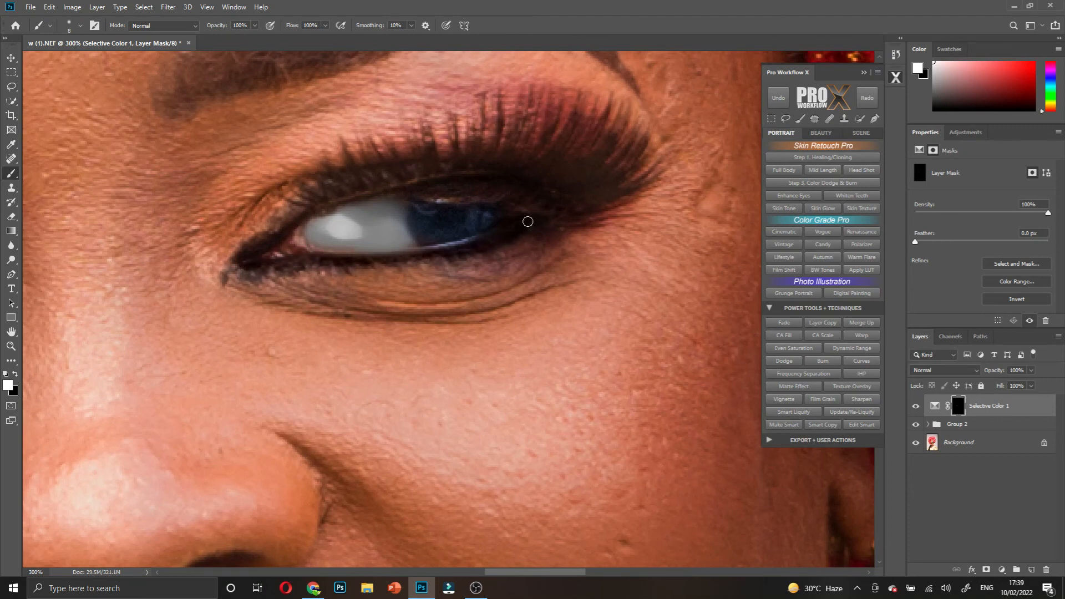
{"action": "mouse_move", "coordinate": [253, 252]}
{"action": "left_mouse_down"}
{"action": "mouse_move", "coordinate": [315, 209]}
{"action": "mouse_move", "coordinate": [401, 178]}
{"action": "mouse_move", "coordinate": [496, 166]}
{"action": "mouse_move", "coordinate": [545, 185]}
{"action": "left_mouse_up"}
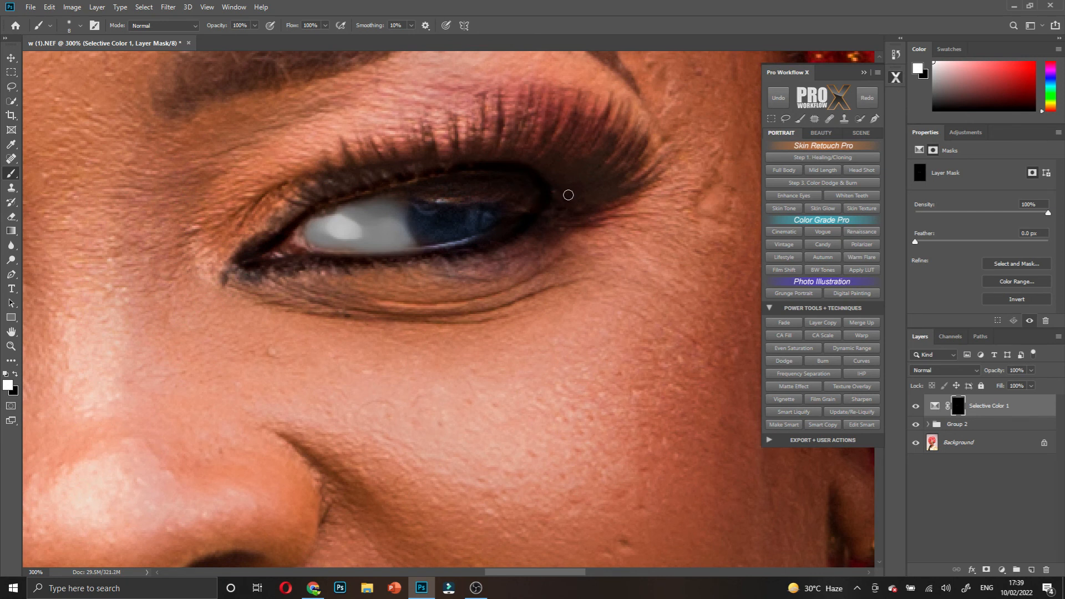
- With a 15 px brush at 54% opacity, darken the outer eye corner and lash base
{"action": "key", "text": "bracketright"}
{"action": "key", "text": "bracketright"}
{"action": "left_click_drag", "start_coordinate": [223, 26], "coordinate": [209, 27]}
{"action": "type", "text": "37"}
{"action": "key", "text": "Return"}
{"action": "left_click_drag", "start_coordinate": [221, 27], "coordinate": [230, 26]}
{"action": "mouse_move", "coordinate": [554, 200]}
{"action": "left_mouse_down"}
{"action": "mouse_move", "coordinate": [574, 191]}
{"action": "mouse_move", "coordinate": [556, 192]}
{"action": "mouse_move", "coordinate": [572, 174]}
{"action": "mouse_move", "coordinate": [424, 166]}
{"action": "mouse_move", "coordinate": [350, 179]}
{"action": "mouse_move", "coordinate": [296, 205]}
{"action": "mouse_move", "coordinate": [275, 224]}
{"action": "mouse_move", "coordinate": [289, 215]}
{"action": "mouse_move", "coordinate": [295, 244]}
{"action": "mouse_move", "coordinate": [291, 211]}
{"action": "left_mouse_up"}
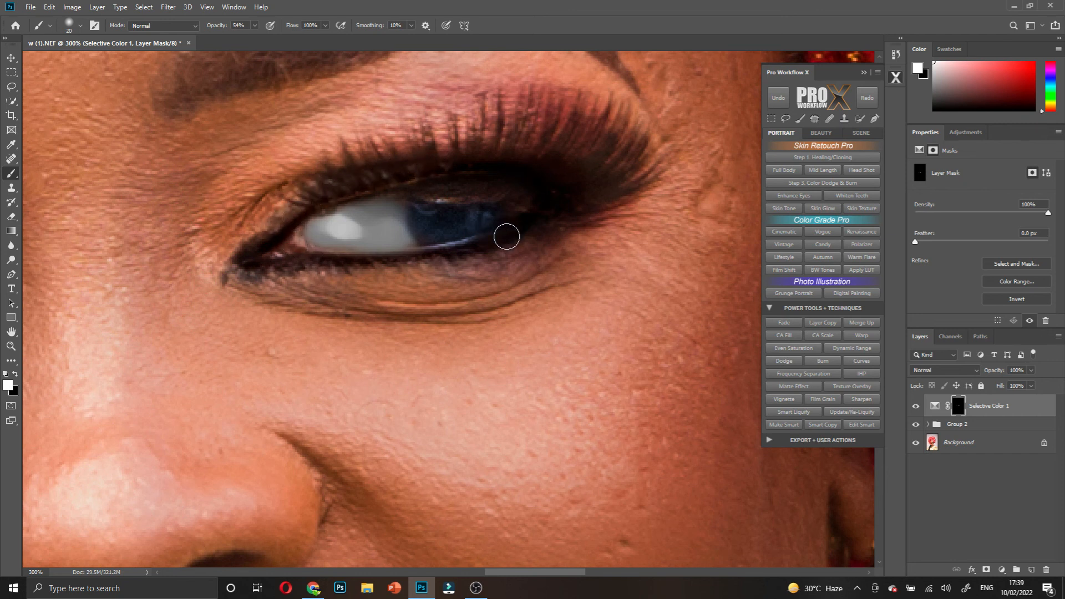
{"action": "key", "text": "bracketleft"}
- Lower the Selective Color 1 layer opacity to 77%
{"action": "scroll", "coordinate": [439, 166], "scroll_direction": "down", "scroll_amount": 4}
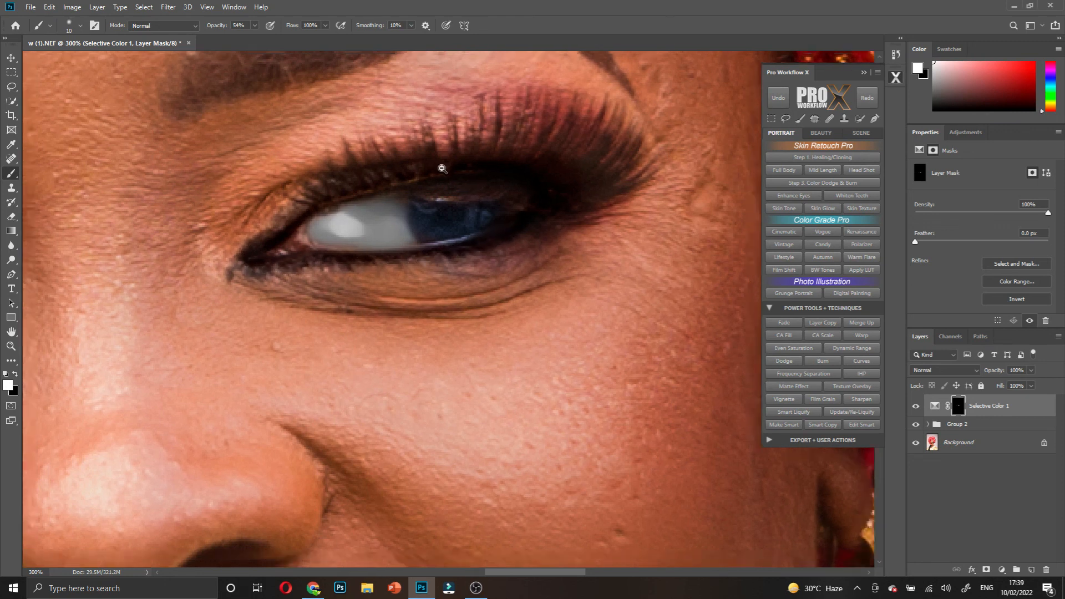
{"action": "scroll", "coordinate": [455, 209], "scroll_direction": "down", "scroll_amount": 3}
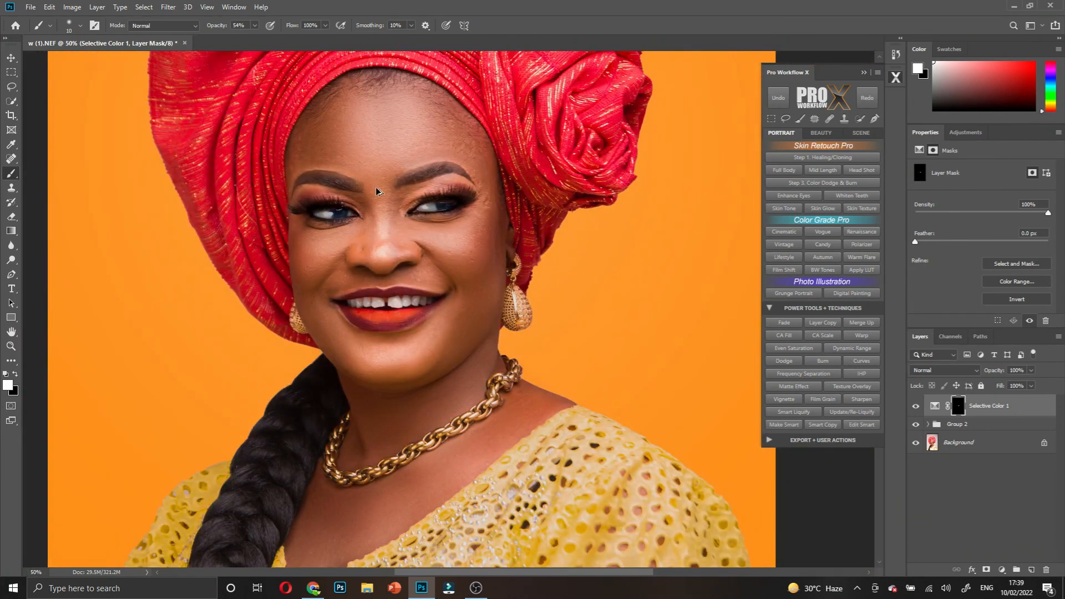
{"action": "scroll", "coordinate": [500, 217], "scroll_direction": "up", "scroll_amount": 1}
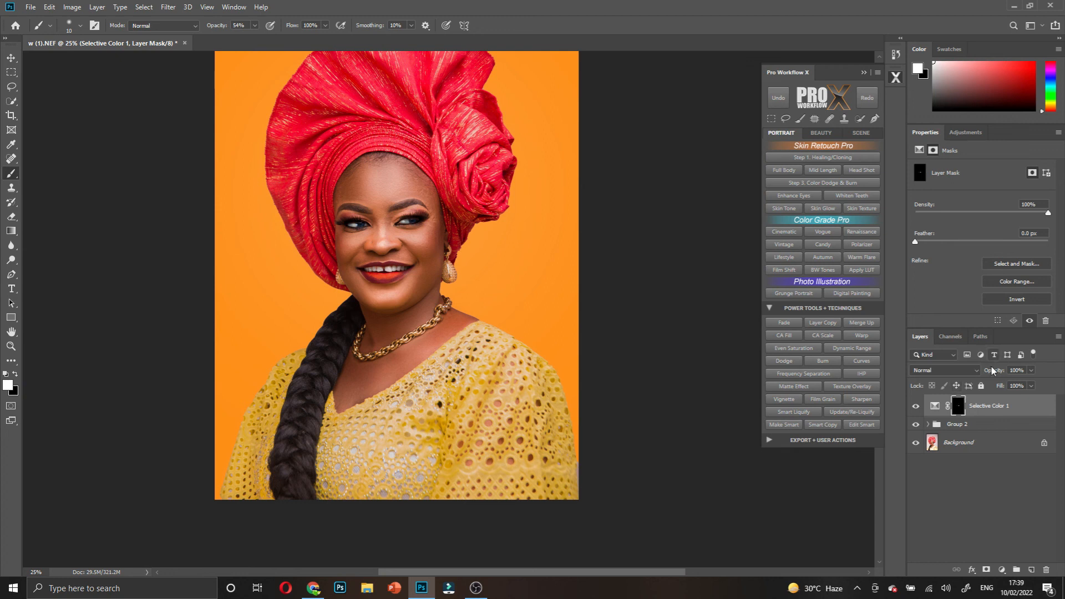
{"action": "left_click_drag", "start_coordinate": [992, 371], "coordinate": [987, 372]}
{"action": "scroll", "coordinate": [461, 321], "scroll_direction": "up", "scroll_amount": 2}
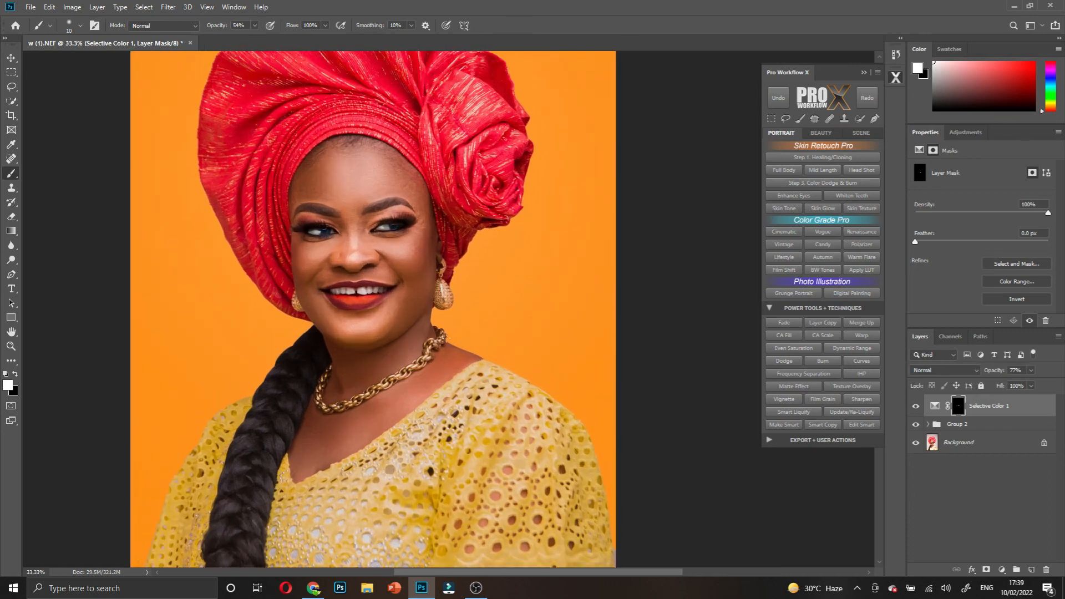
{"action": "scroll", "coordinate": [422, 327], "scroll_direction": "down", "scroll_amount": 1}
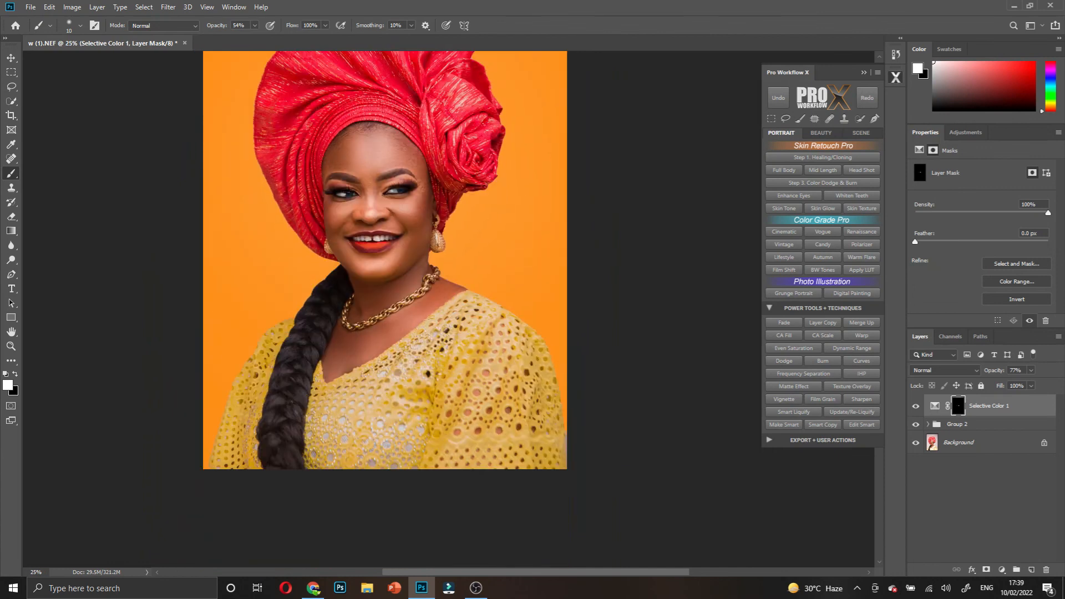
{"action": "scroll", "coordinate": [441, 331], "scroll_direction": "up", "scroll_amount": 2}
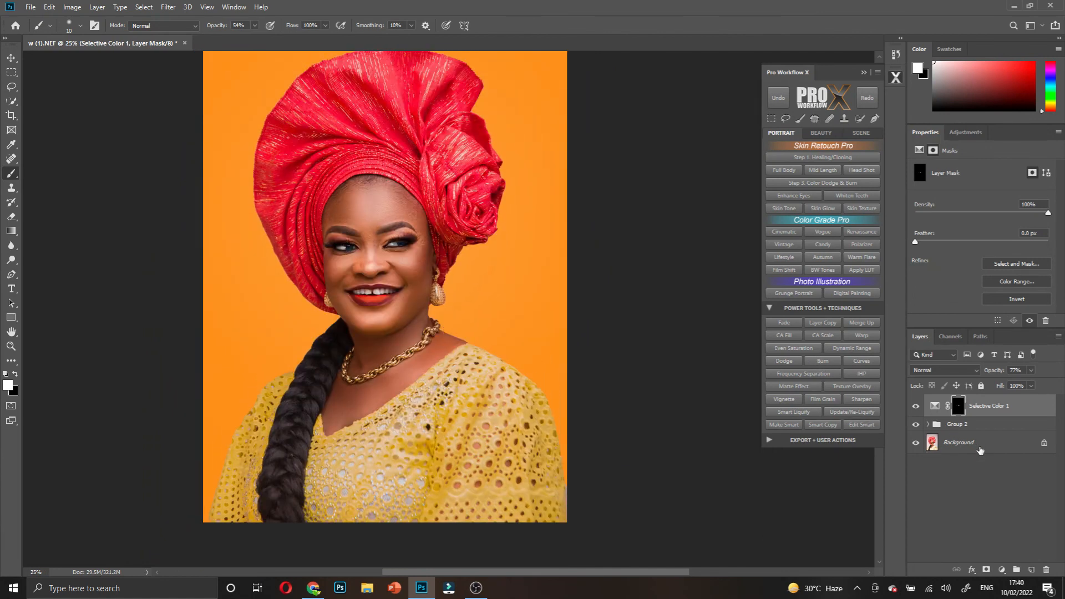
- Add Selective Color 2 with Blacks at +9 and toggle it off and on to compare
{"action": "left_click", "coordinate": [1002, 570]}
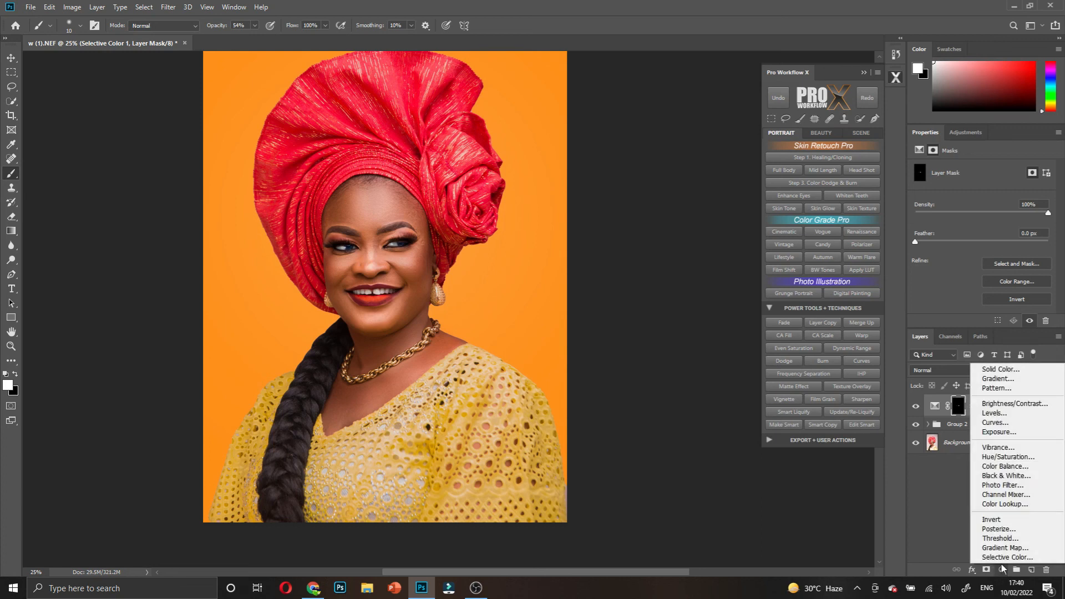
{"action": "left_click", "coordinate": [1007, 558]}
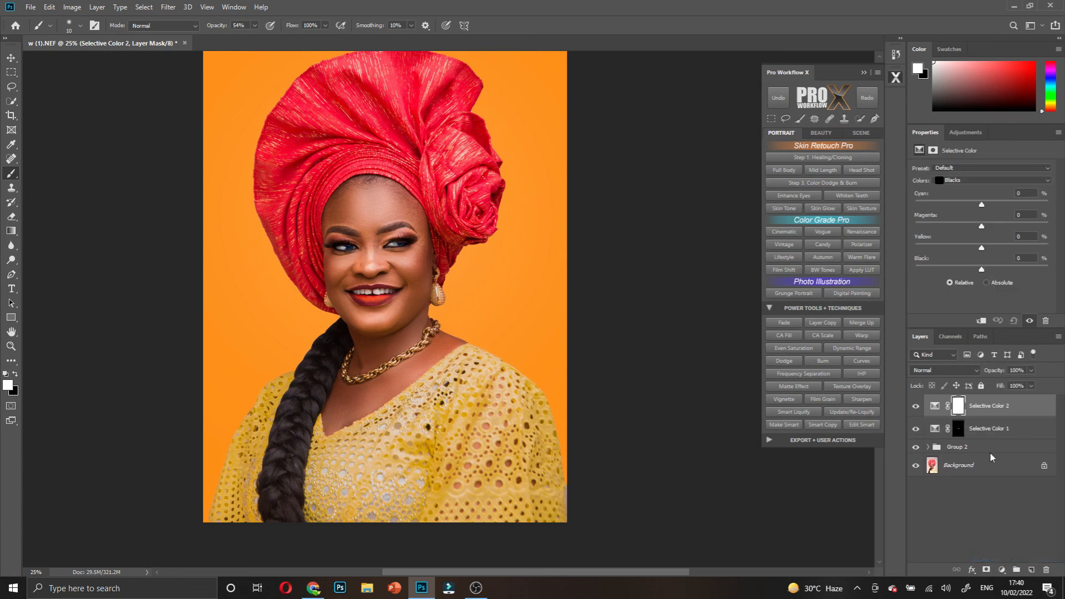
{"action": "left_click", "coordinate": [983, 269]}
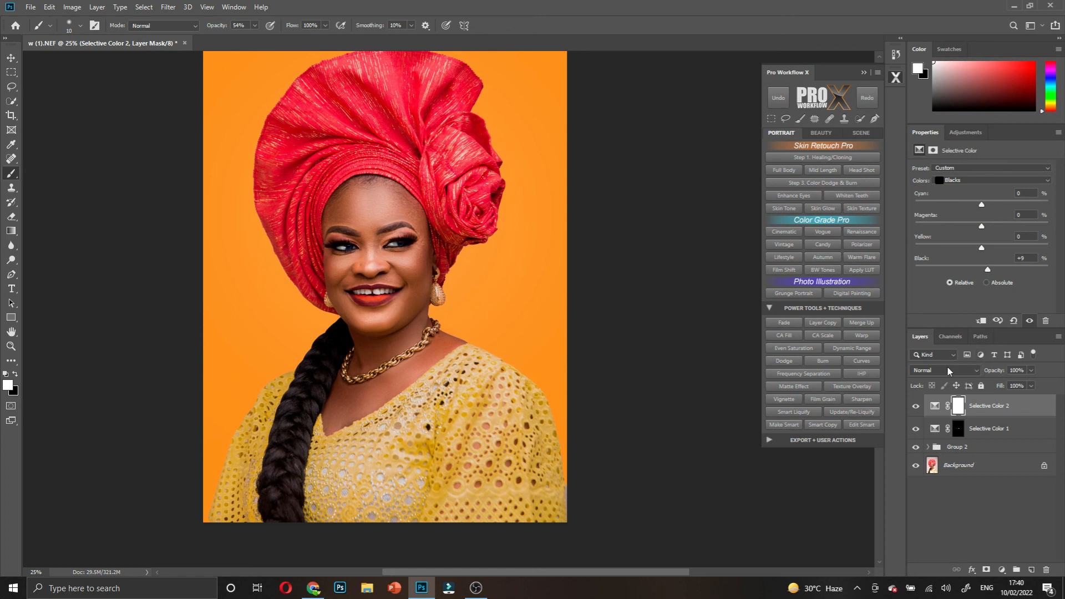
{"action": "left_click", "coordinate": [917, 407]}
{"action": "left_click", "coordinate": [917, 407]}
- Zoom in and scroll around the portrait to inspect the deepened blacks
{"action": "scroll", "coordinate": [360, 214], "scroll_direction": "up", "scroll_amount": 4}
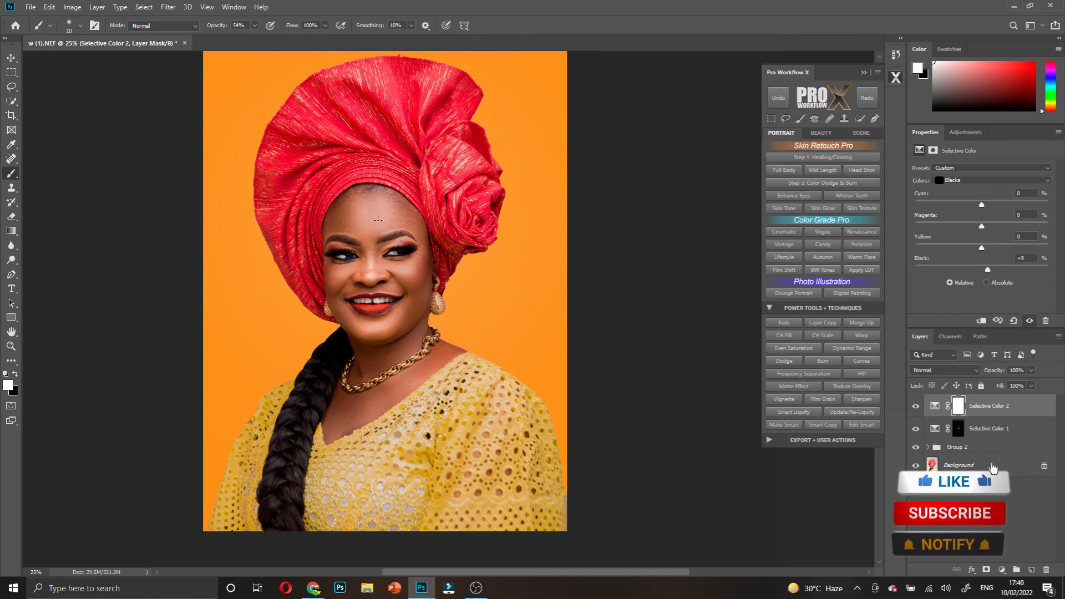
{"action": "scroll", "coordinate": [360, 214], "scroll_direction": "down", "scroll_amount": 2}
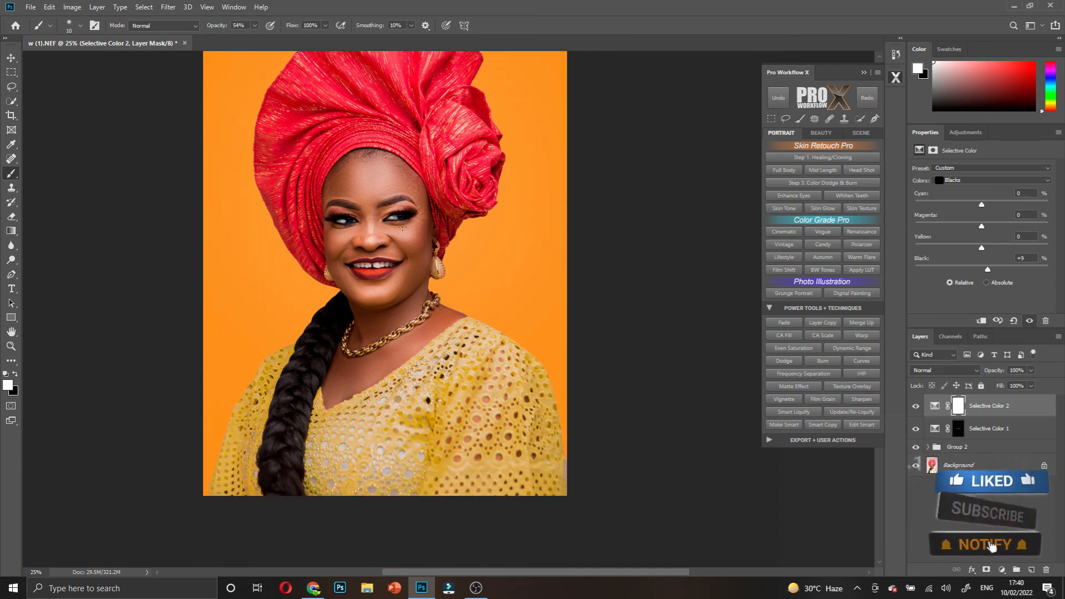
{"action": "key", "text": "ctrl+plus"}
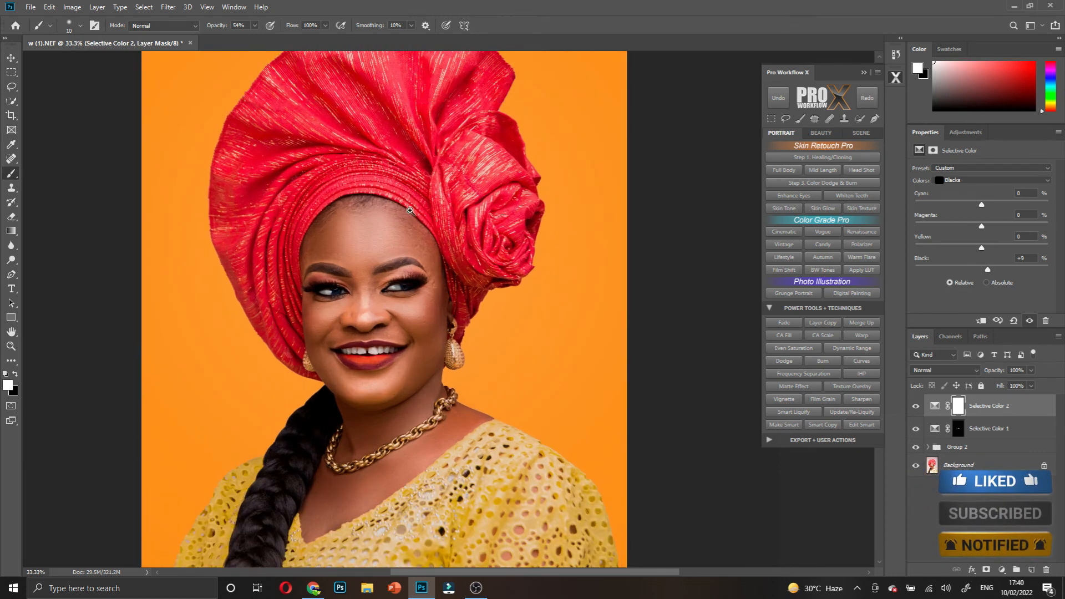
{"action": "scroll", "coordinate": [412, 215], "scroll_direction": "up", "scroll_amount": 1}
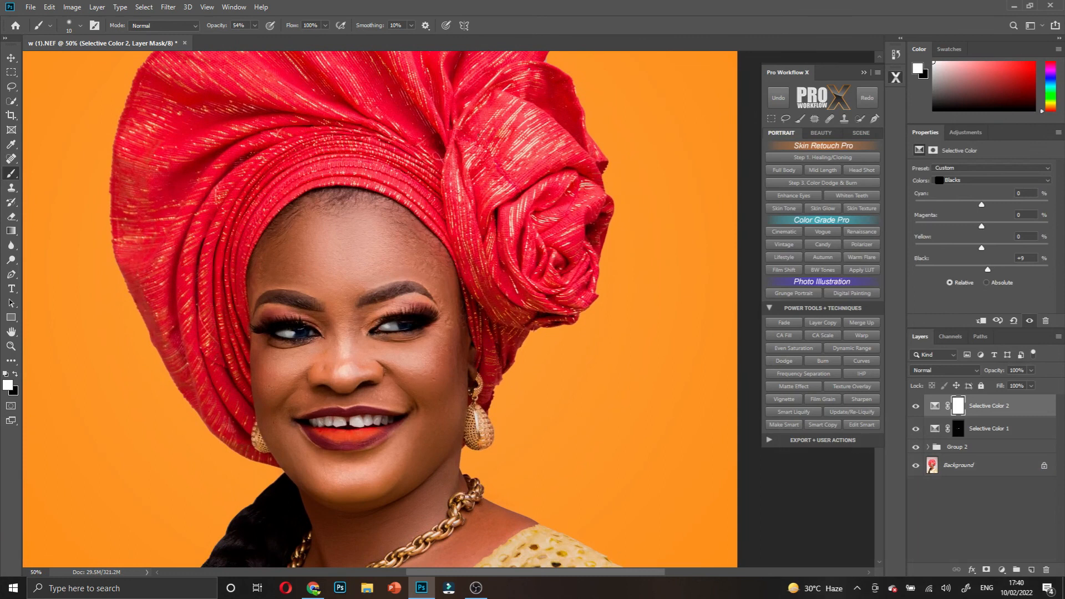
{"action": "scroll", "coordinate": [428, 267], "scroll_direction": "down", "scroll_amount": 3}
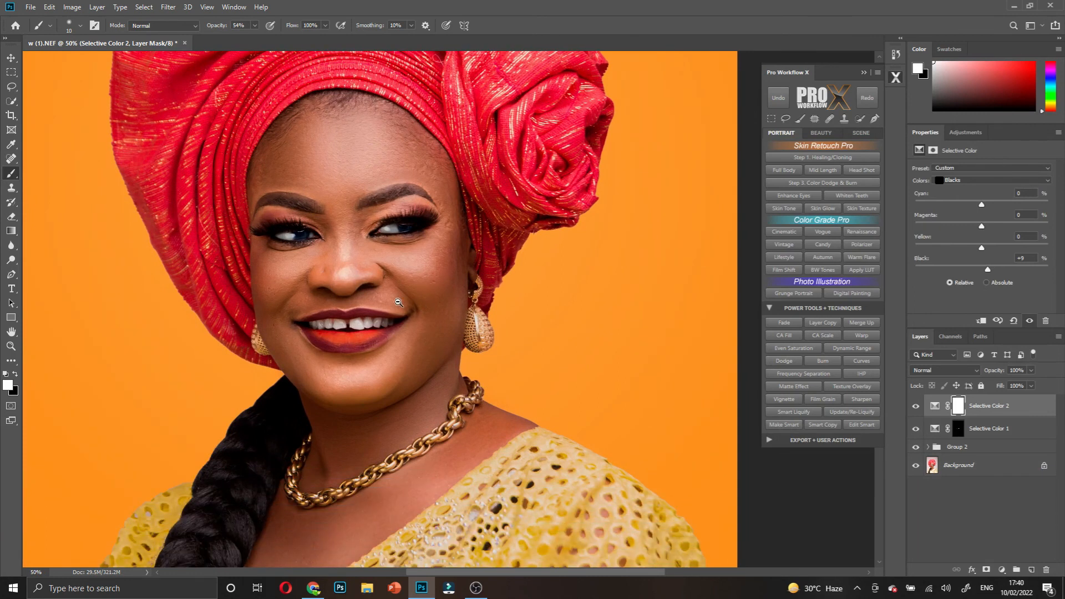
{"action": "scroll", "coordinate": [398, 303], "scroll_direction": "down", "scroll_amount": 1}
{"action": "scroll", "coordinate": [399, 303], "scroll_direction": "down", "scroll_amount": 2}
{"action": "scroll", "coordinate": [512, 324], "scroll_direction": "up", "scroll_amount": 2}
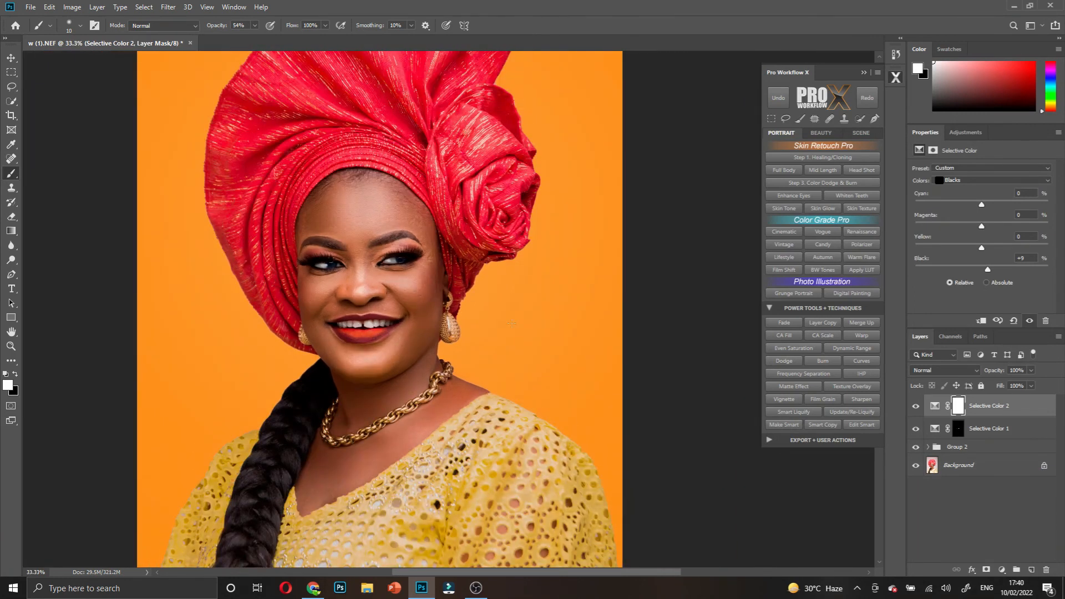
{"action": "scroll", "coordinate": [511, 323], "scroll_direction": "up", "scroll_amount": 1}
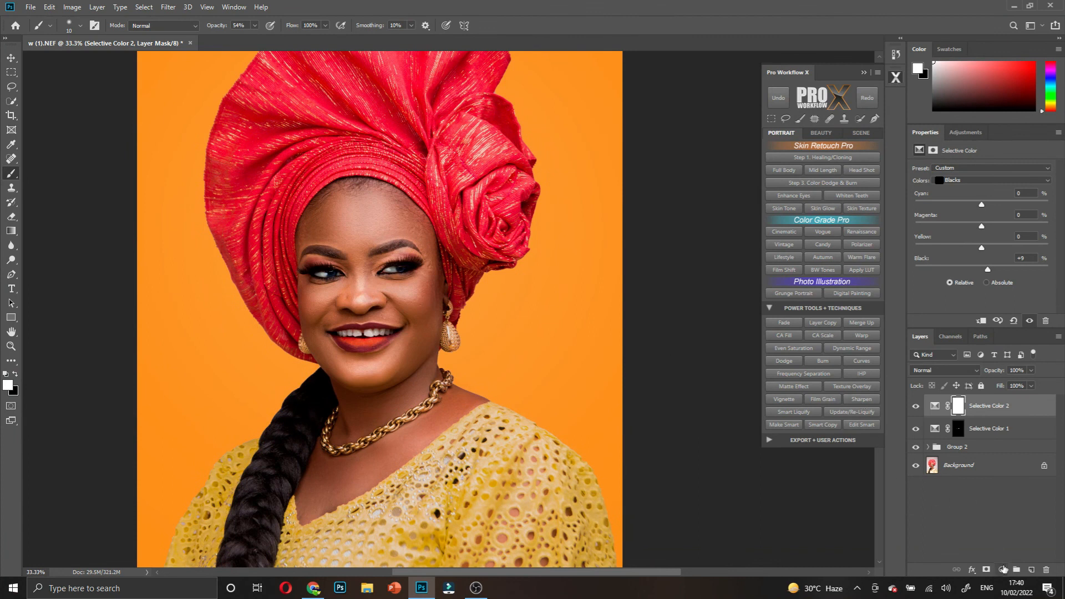
{"action": "left_click", "coordinate": [1003, 569]}
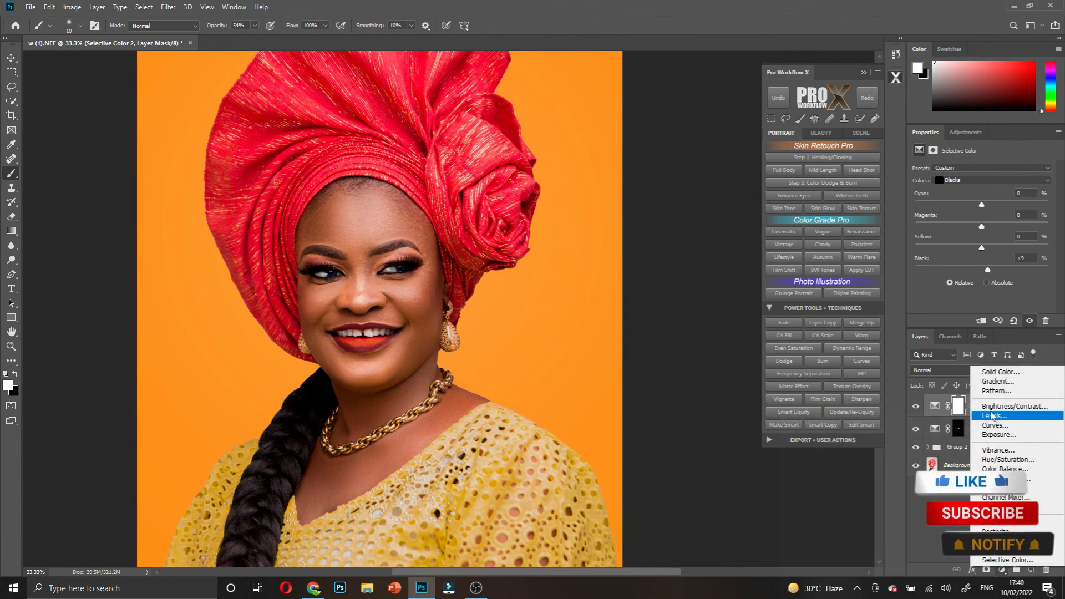
- Add a Brightness/Contrast 1 layer with Brightness 4 and Contrast -3
{"action": "left_click", "coordinate": [1015, 406]}
{"action": "left_click_drag", "start_coordinate": [982, 201], "coordinate": [984, 198]}
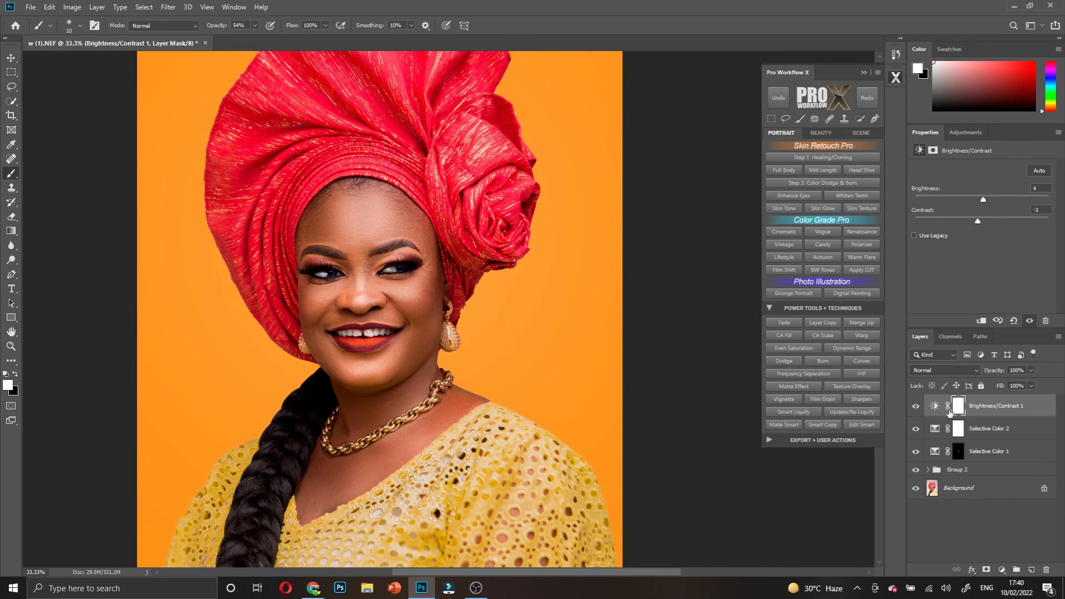
{"action": "left_click", "coordinate": [401, 239], "text": "alt"}
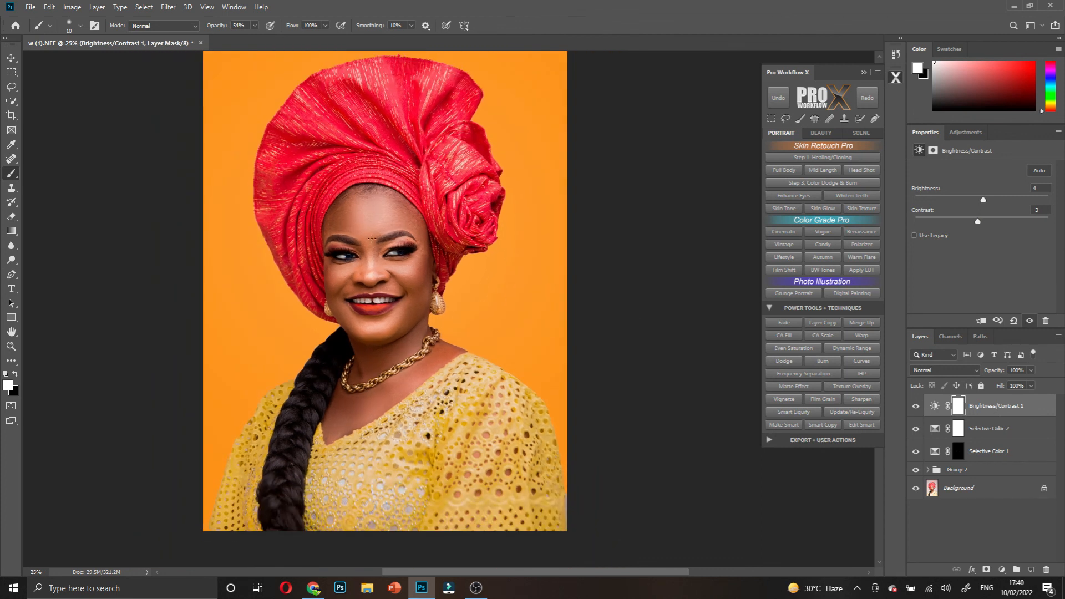
- Add a Hue/Saturation 1 layer with Saturation +13 and select its mask
{"action": "left_click", "coordinate": [1003, 570]}
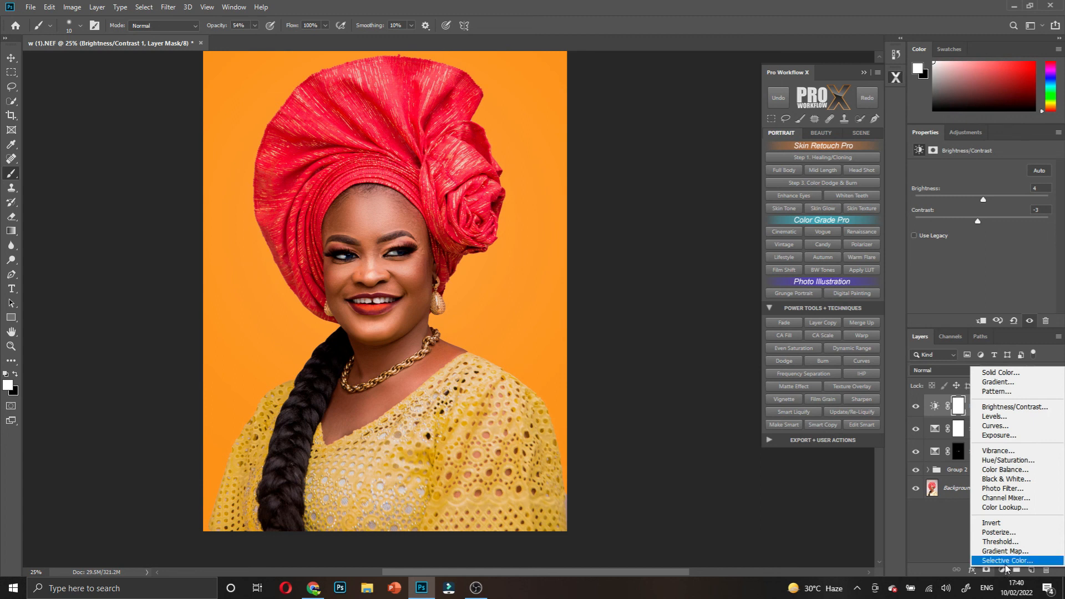
{"action": "left_click", "coordinate": [1002, 460]}
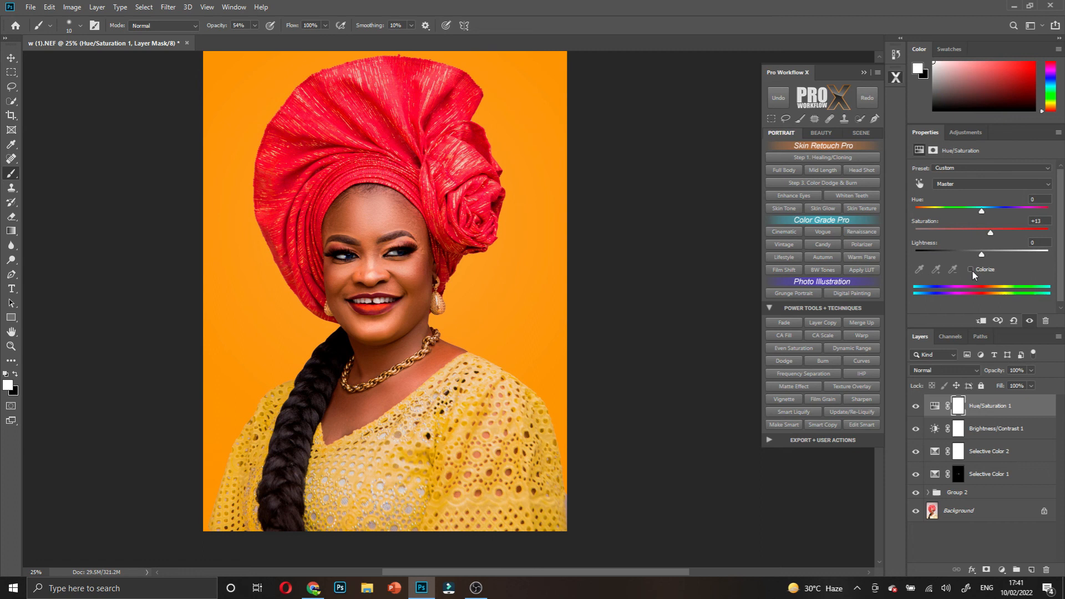
{"action": "left_click", "coordinate": [958, 408]}
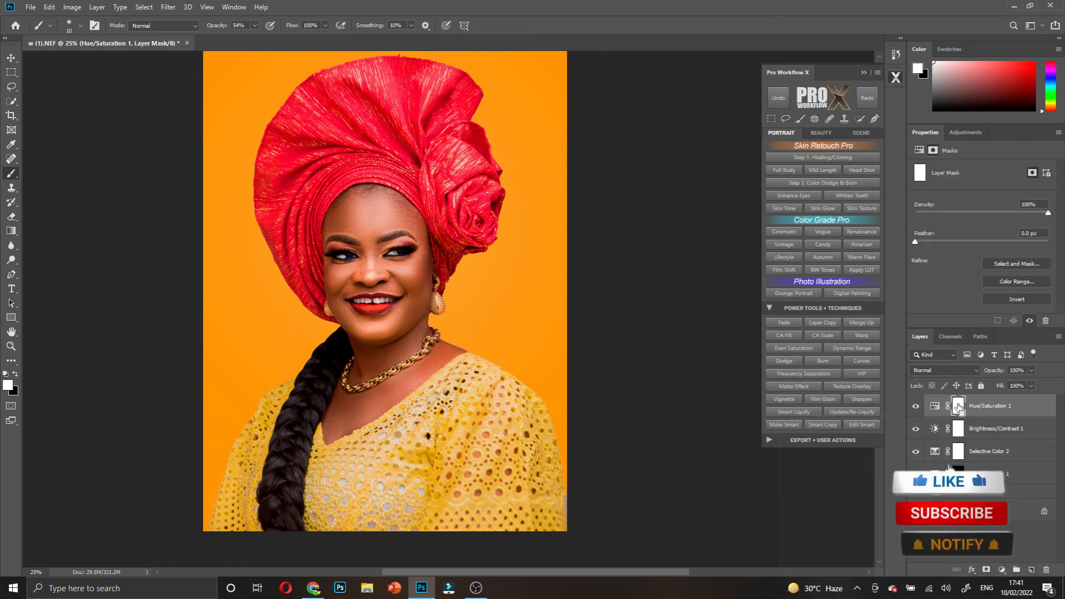
- Invert the Hue/Saturation mask and paint saturation back onto the left eye's eyelid at 100% opacity
{"action": "key", "text": "ctrl+i"}
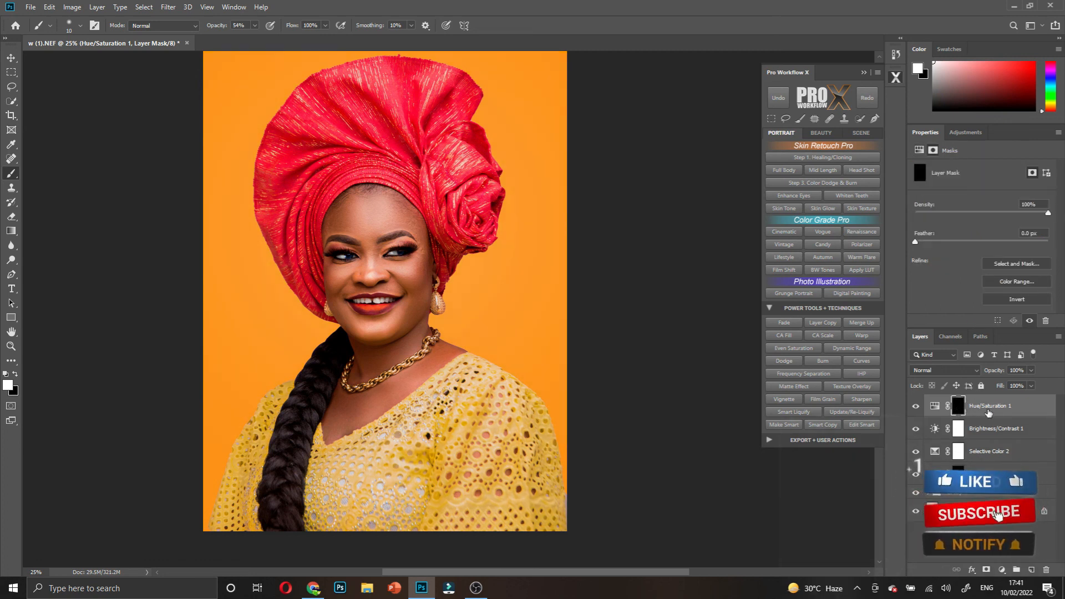
{"action": "left_click", "coordinate": [385, 252], "text": "ctrl"}
{"action": "left_click", "coordinate": [385, 252], "text": "ctrl"}
{"action": "left_click", "coordinate": [385, 252], "text": "ctrl"}
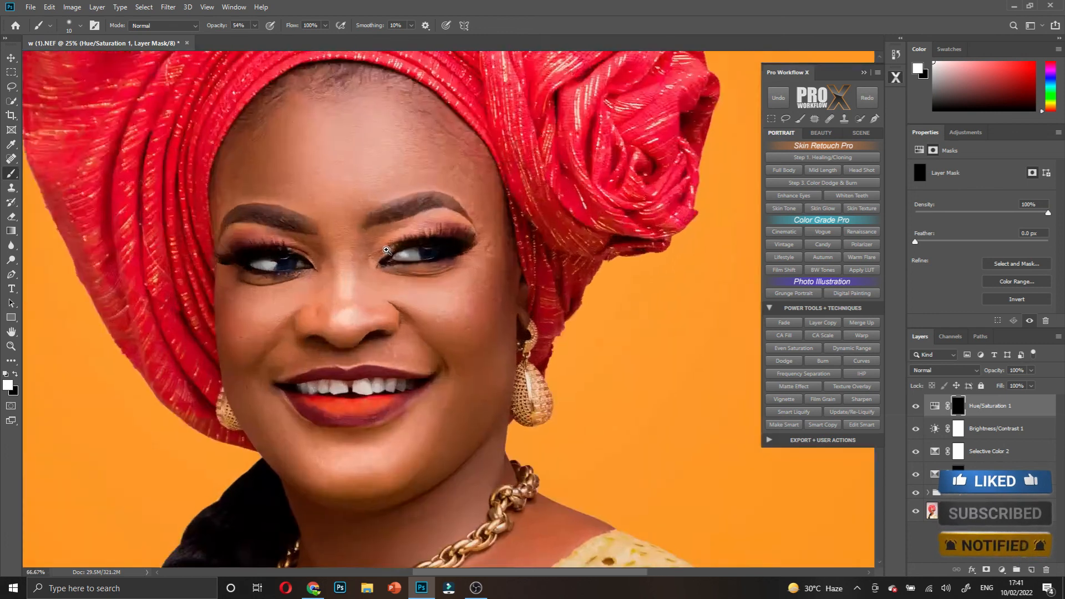
{"action": "left_click", "coordinate": [385, 252], "text": "ctrl"}
{"action": "left_click", "coordinate": [388, 244], "text": "ctrl"}
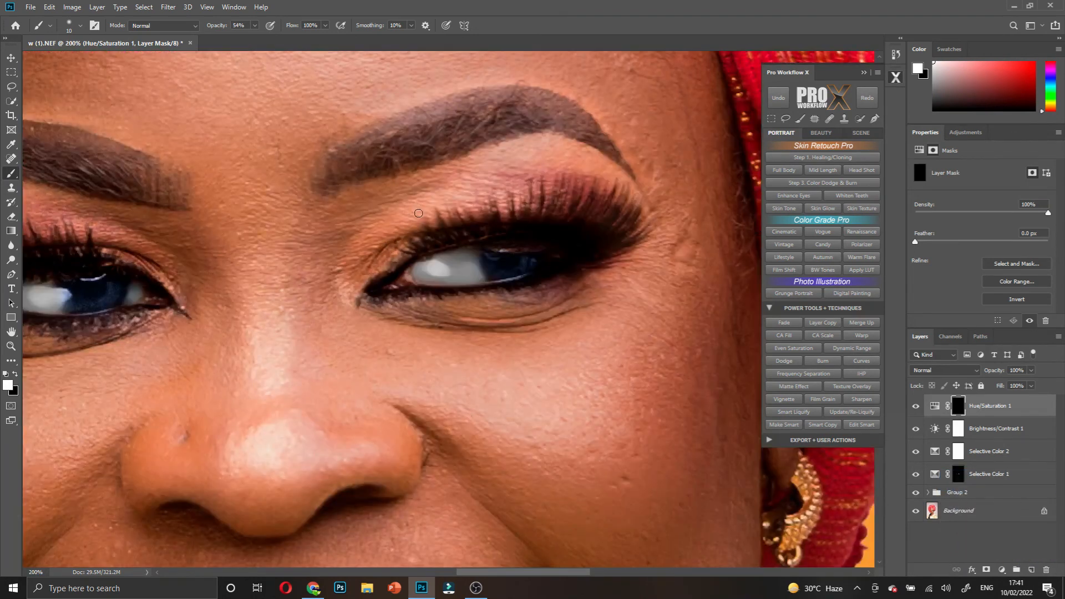
{"action": "key", "text": "bracketright"}
{"action": "key", "text": "bracketright"}
{"action": "key", "text": "bracketright"}
{"action": "key", "text": "bracketright"}
{"action": "left_click_drag", "start_coordinate": [216, 26], "coordinate": [297, 44]}
{"action": "scroll", "coordinate": [139, 202], "scroll_direction": "left", "scroll_amount": 3}
{"action": "scroll", "coordinate": [117, 200], "scroll_direction": "left", "scroll_amount": 2}
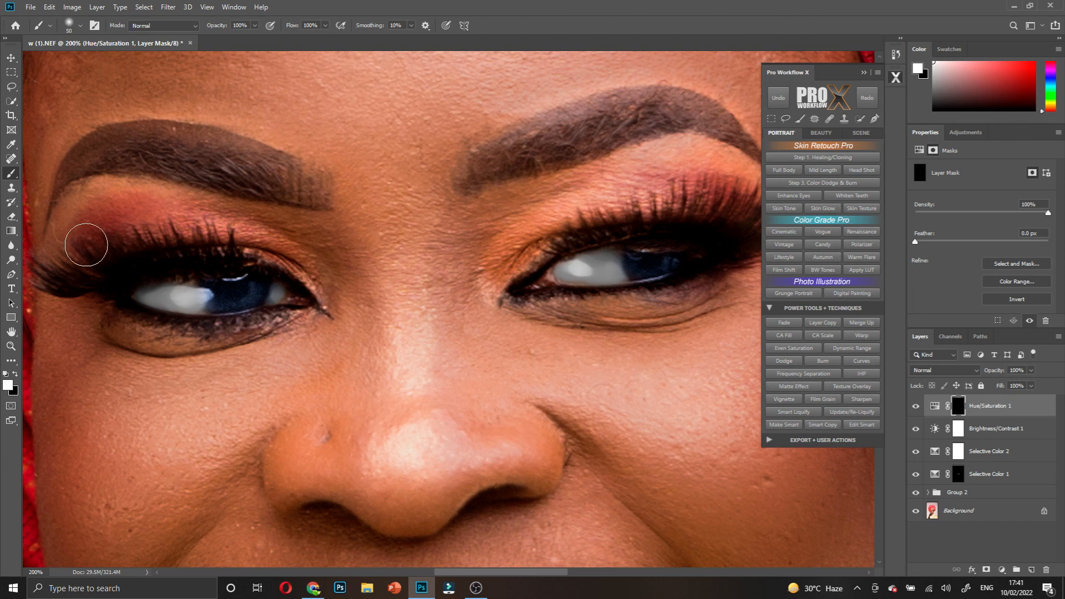
{"action": "mouse_move", "coordinate": [311, 272]}
{"action": "left_mouse_down"}
{"action": "mouse_move", "coordinate": [292, 261]}
{"action": "mouse_move", "coordinate": [289, 246]}
{"action": "left_mouse_up"}
{"action": "key", "text": "bracketleft"}
{"action": "key", "text": "bracketleft"}
{"action": "key", "text": "bracketleft"}
{"action": "key", "text": "bracketleft"}
- Zoom in on the right eye, then zoom back out to the whole portrait
{"action": "left_click", "coordinate": [431, 218], "text": "alt"}
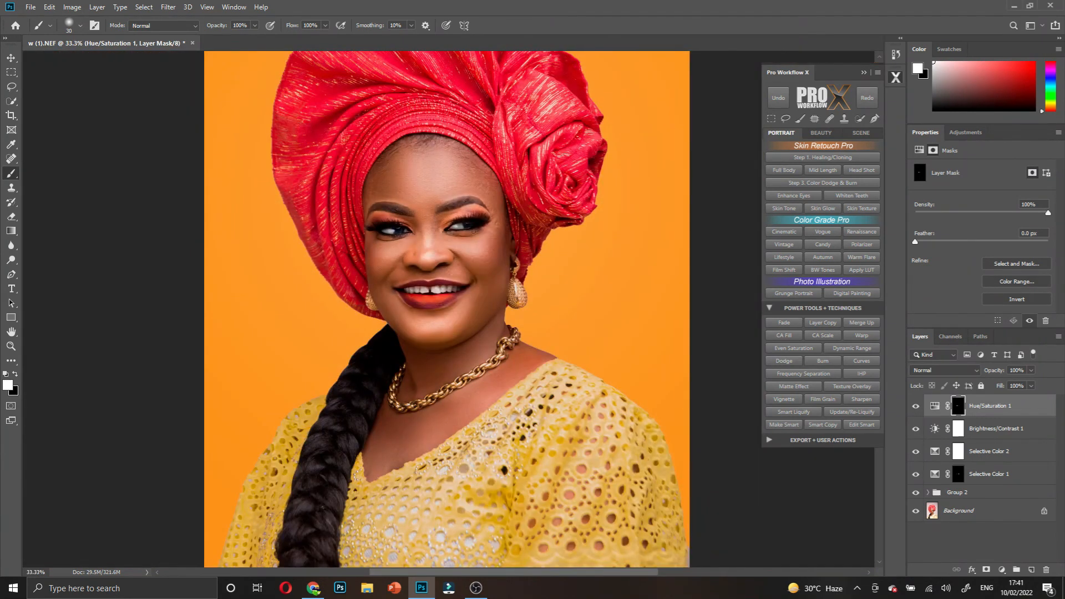
{"action": "left_click", "coordinate": [469, 230], "text": "ctrl"}
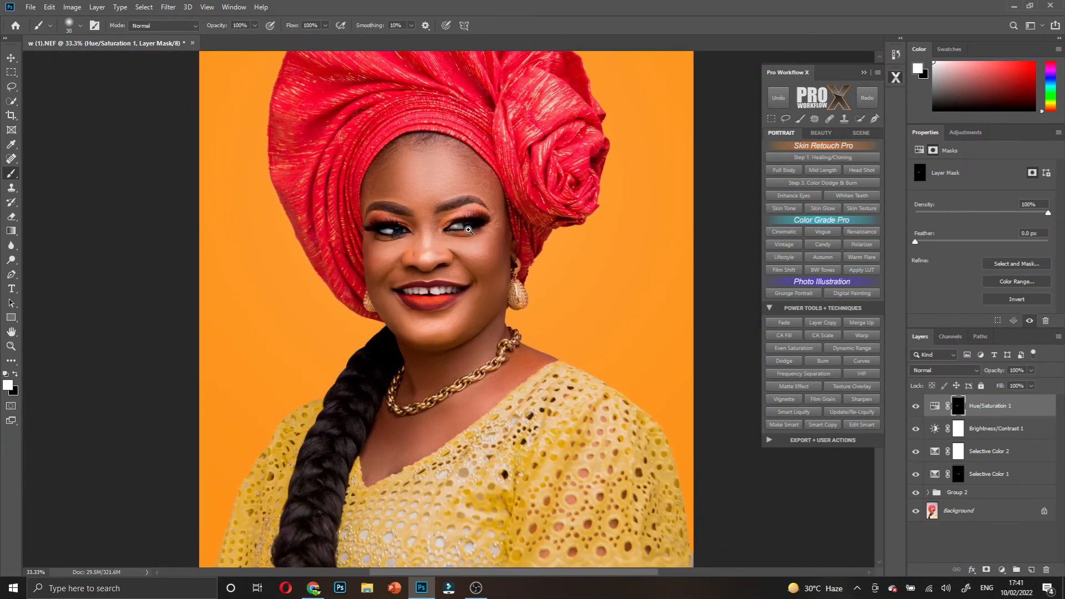
{"action": "left_click", "coordinate": [469, 230], "text": "ctrl"}
{"action": "left_click", "coordinate": [469, 230], "text": "ctrl"}
{"action": "left_click", "coordinate": [465, 237], "text": "ctrl"}
{"action": "left_click", "coordinate": [465, 237], "text": "ctrl"}
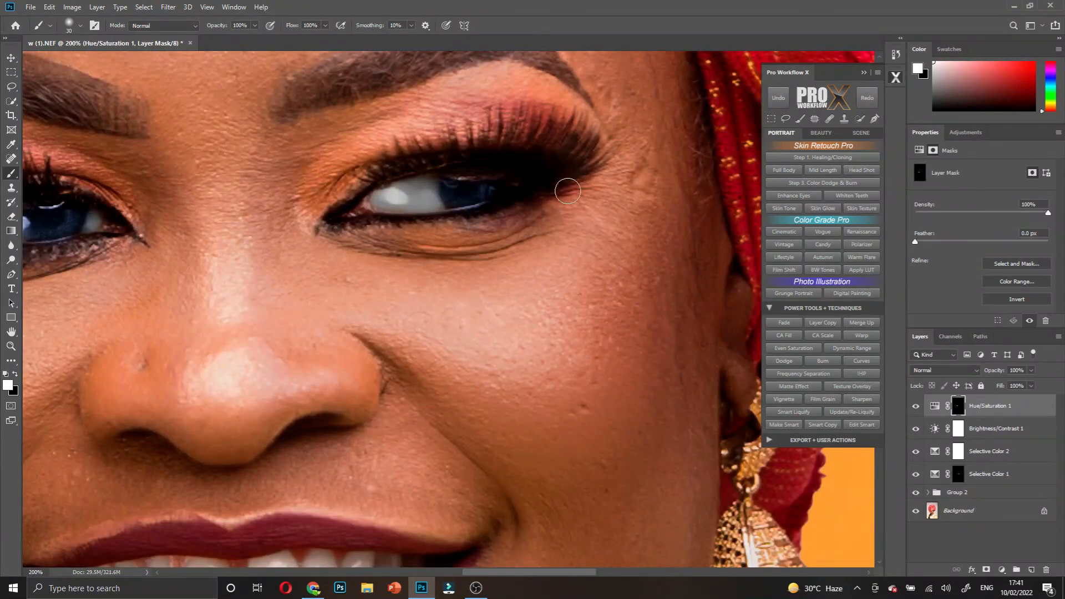
{"action": "left_click", "coordinate": [460, 208], "text": "alt"}
{"action": "left_click", "coordinate": [461, 205], "text": "alt"}
{"action": "left_click", "coordinate": [462, 202], "text": "alt"}
{"action": "left_click", "coordinate": [462, 202], "text": "alt"}
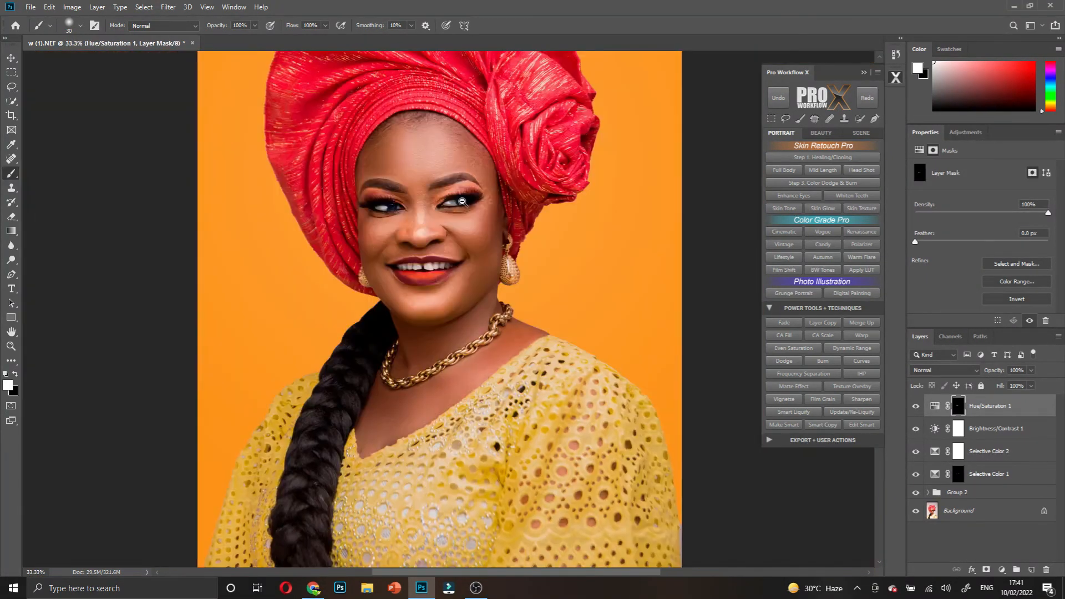
{"action": "left_click", "coordinate": [462, 202], "text": "alt"}
{"action": "scroll", "coordinate": [468, 198], "scroll_direction": "down", "scroll_amount": 1}
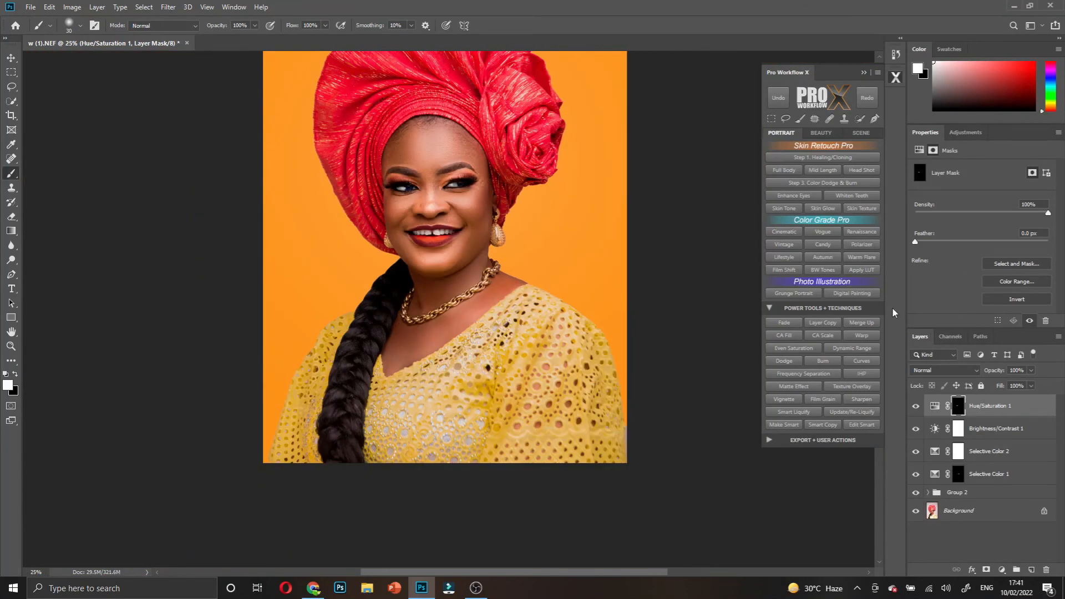
- Set Hue/Saturation 1 to 68% opacity, switch to black paint, and enlarge the brush to 60 px
{"action": "left_click_drag", "start_coordinate": [987, 371], "coordinate": [981, 372]}
{"action": "left_click_drag", "start_coordinate": [394, 184], "coordinate": [528, 191]}
{"action": "key", "text": "x"}
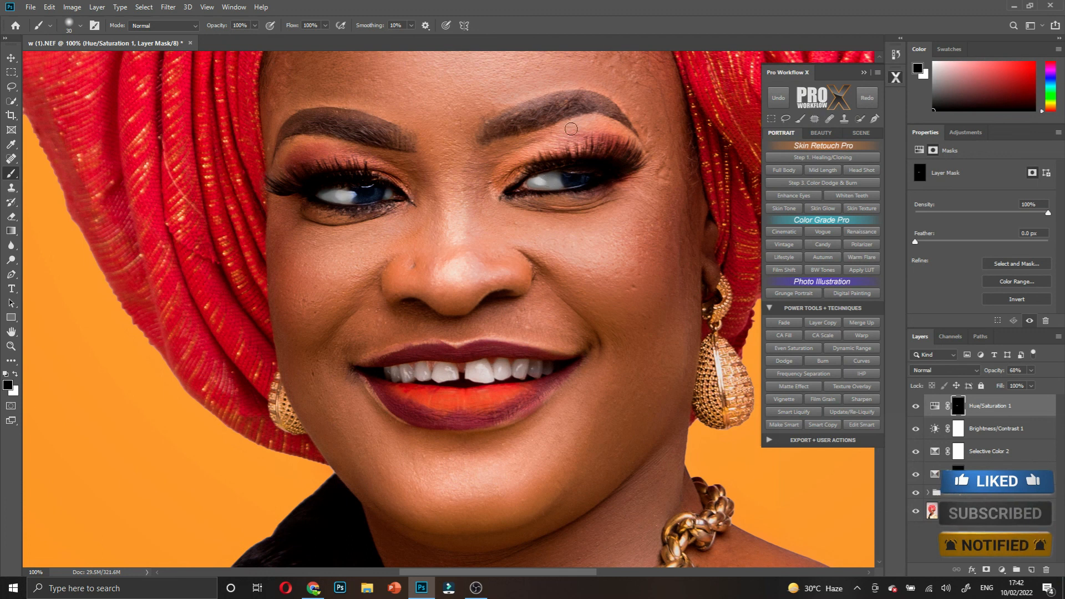
{"action": "key", "text": "bracketright"}
{"action": "key", "text": "bracketright"}
{"action": "key", "text": "bracketright"}
{"action": "key", "text": "bracketright"}
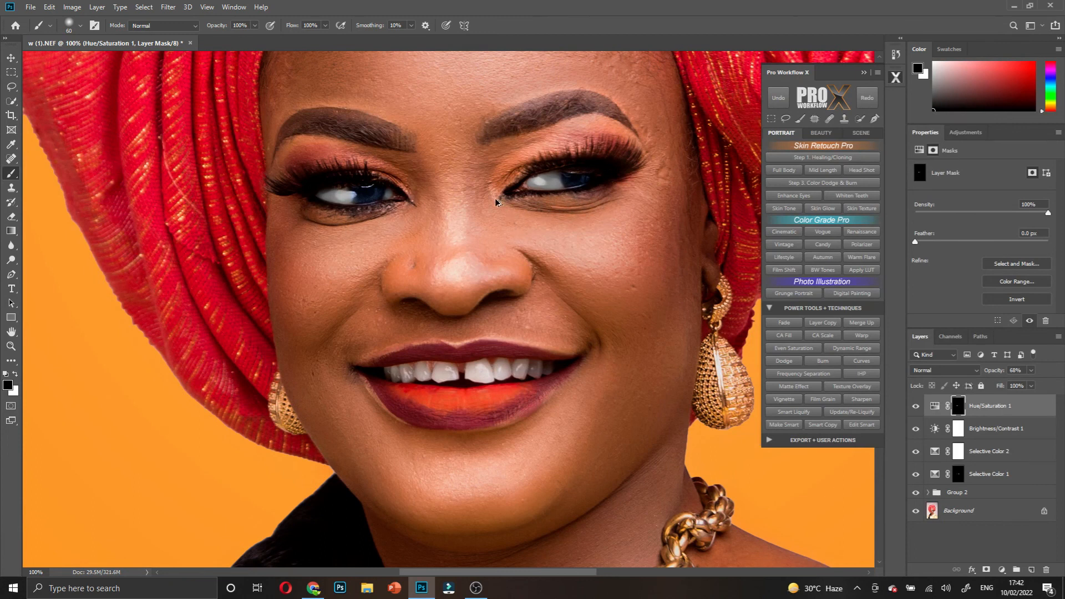
{"action": "scroll", "coordinate": [475, 167], "scroll_direction": "down", "scroll_amount": 4}
{"action": "scroll", "coordinate": [475, 167], "scroll_direction": "up", "scroll_amount": 3}
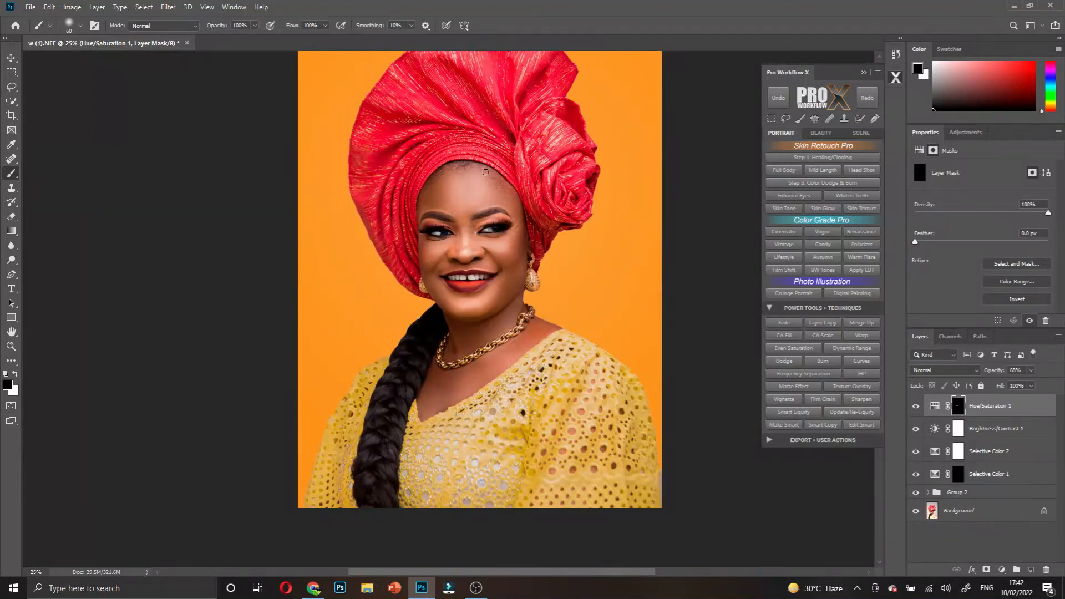
{"action": "scroll", "coordinate": [498, 170], "scroll_direction": "up", "scroll_amount": 2}
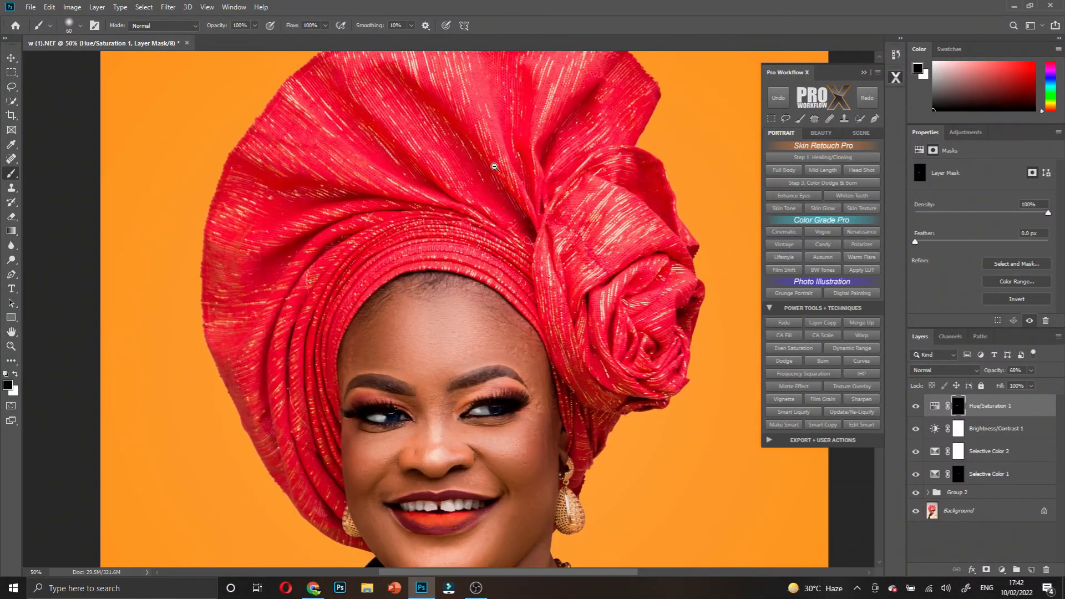
{"action": "scroll", "coordinate": [494, 167], "scroll_direction": "down", "scroll_amount": 2}
{"action": "scroll", "coordinate": [494, 168], "scroll_direction": "down", "scroll_amount": 1}
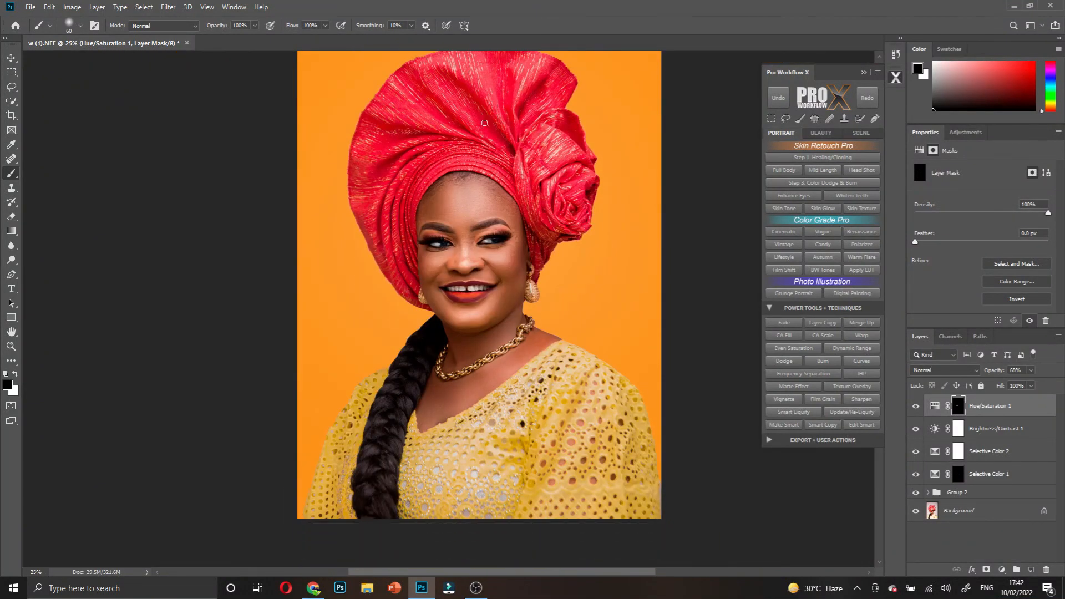
{"action": "scroll", "coordinate": [494, 155], "scroll_direction": "up", "scroll_amount": 1}
{"action": "scroll", "coordinate": [515, 194], "scroll_direction": "down", "scroll_amount": 1}
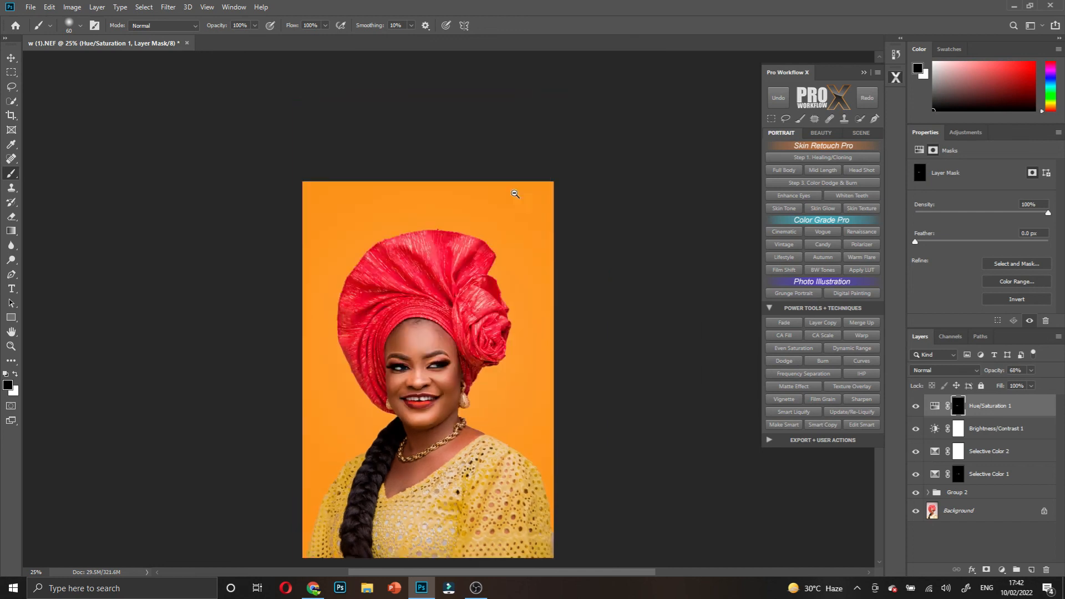
{"action": "scroll", "coordinate": [515, 194], "scroll_direction": "down", "scroll_amount": 3}
{"action": "scroll", "coordinate": [496, 198], "scroll_direction": "up", "scroll_amount": 1}
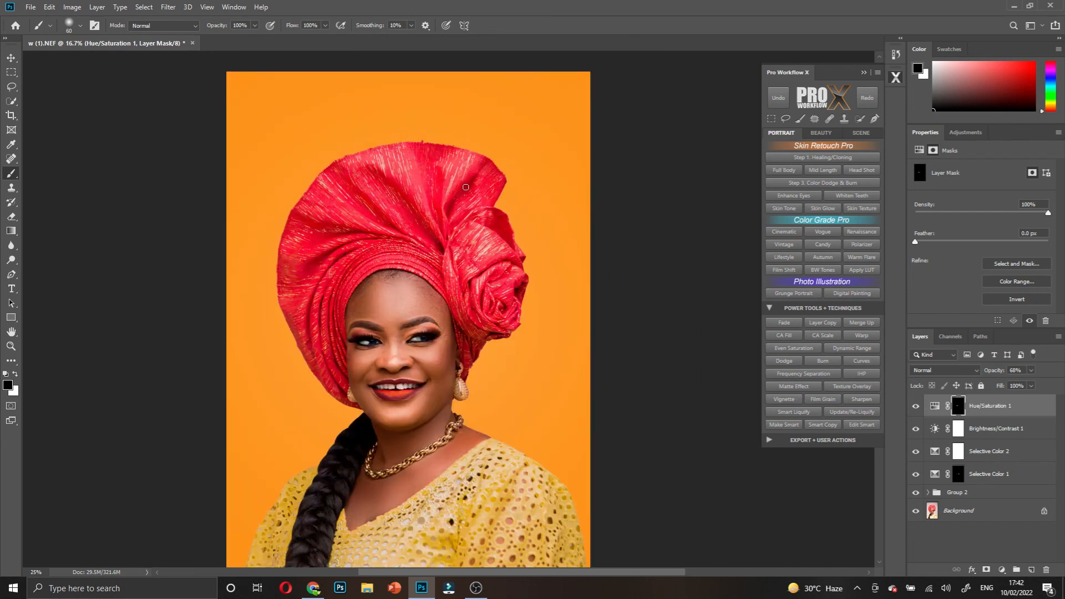
{"action": "scroll", "coordinate": [472, 185], "scroll_direction": "down", "scroll_amount": 2}
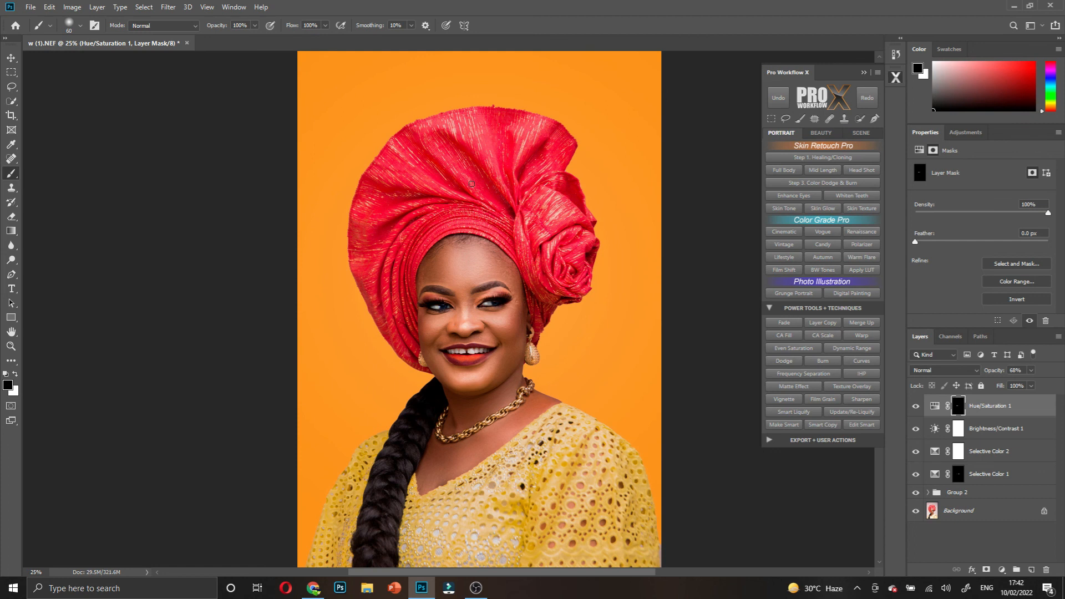
{"action": "scroll", "coordinate": [464, 239], "scroll_direction": "up", "scroll_amount": 2}
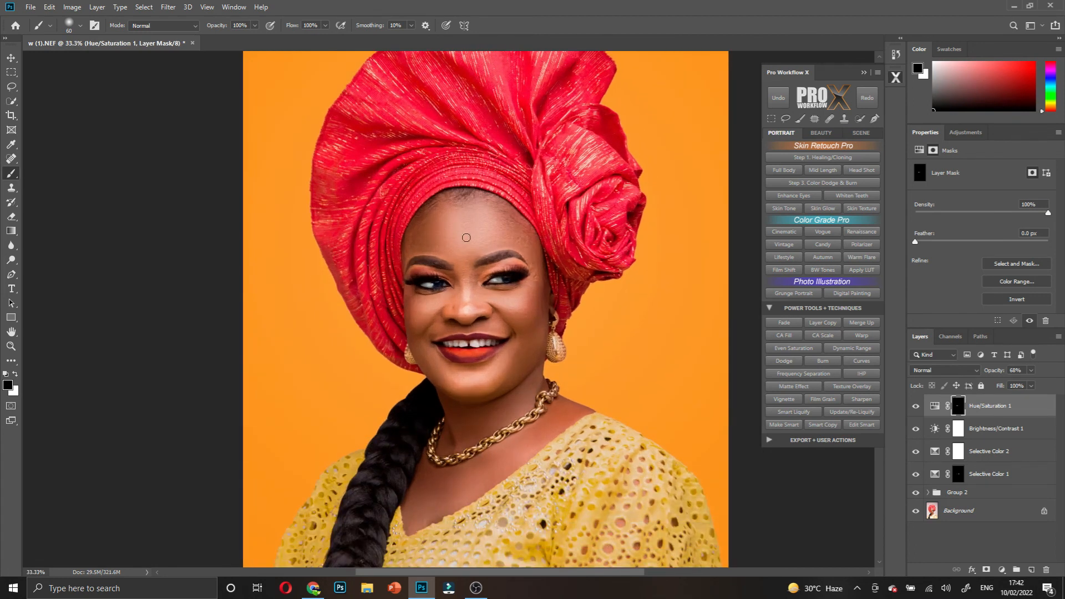
{"action": "scroll", "coordinate": [466, 238], "scroll_direction": "up", "scroll_amount": 2}
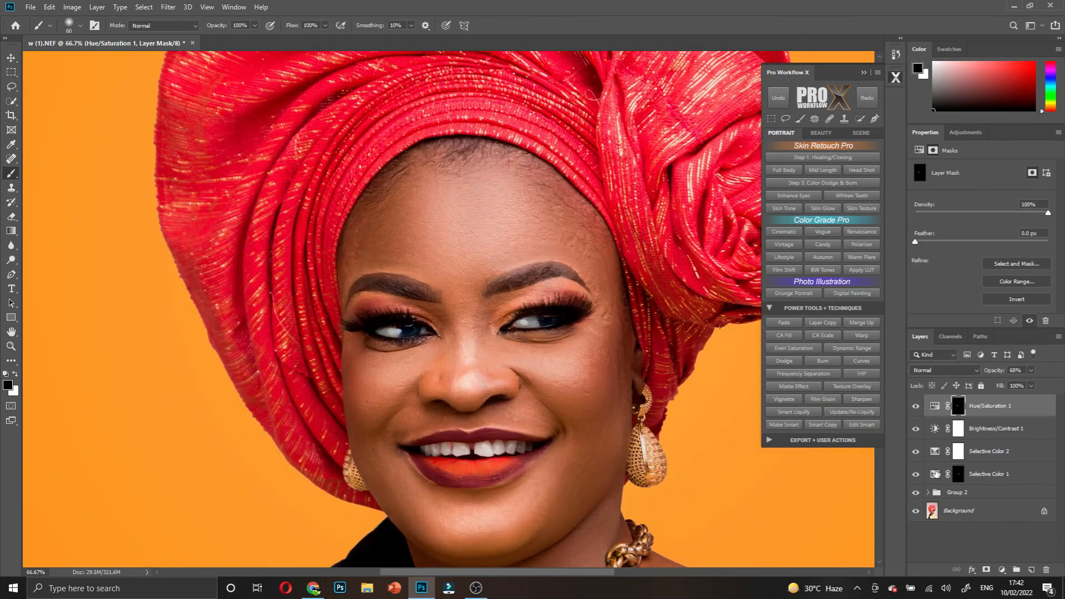
- Stamp all visible edits into a new top layer named 'image sharping'
{"action": "left_click", "coordinate": [961, 501], "text": "shift"}
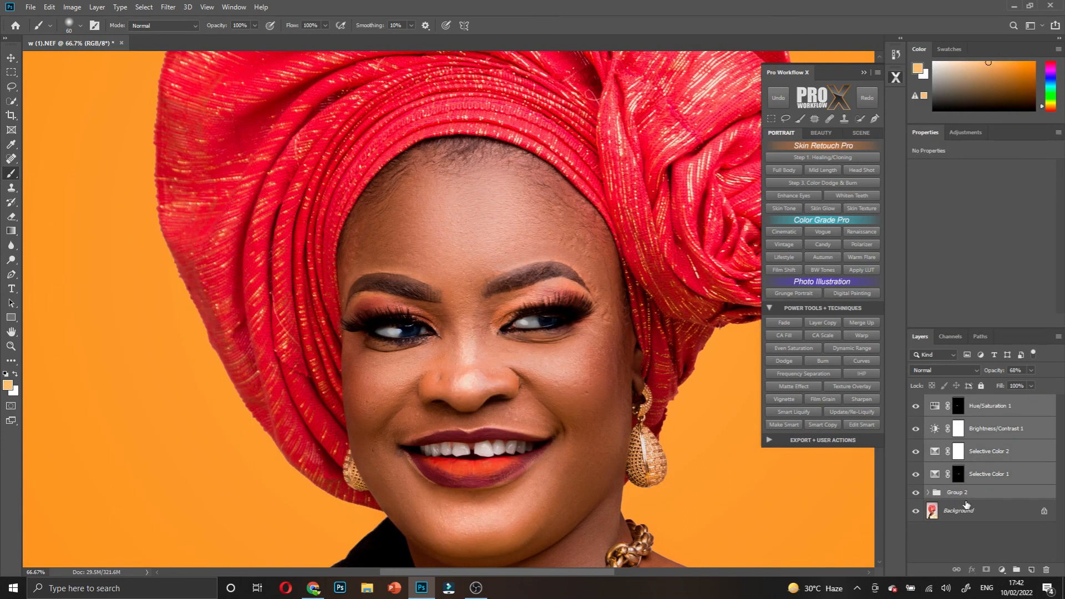
{"action": "key", "text": "ctrl+shift+alt+e"}
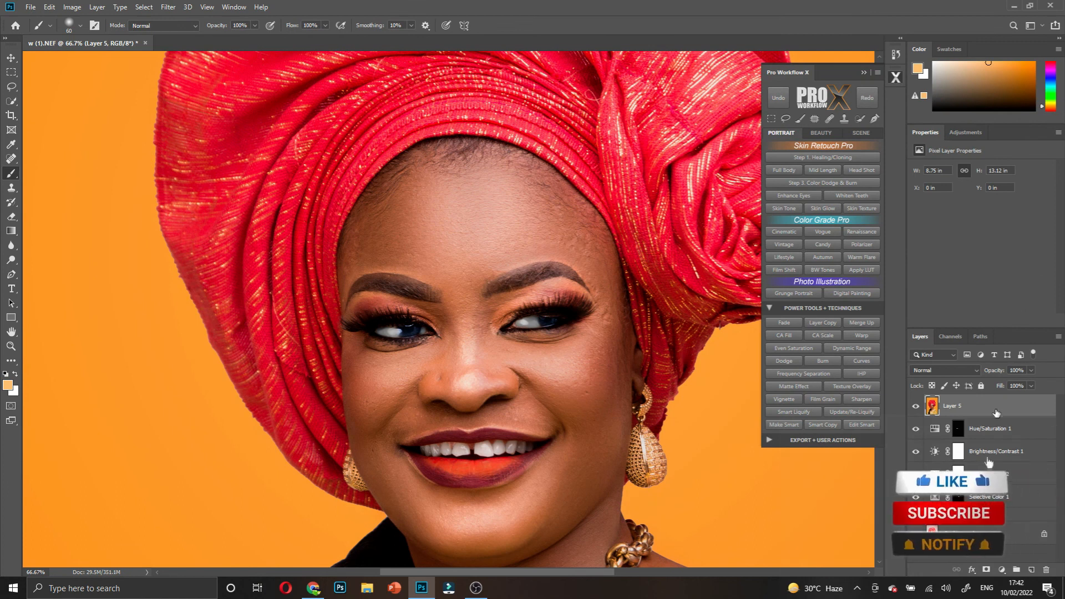
{"action": "double_click", "coordinate": [954, 406]}
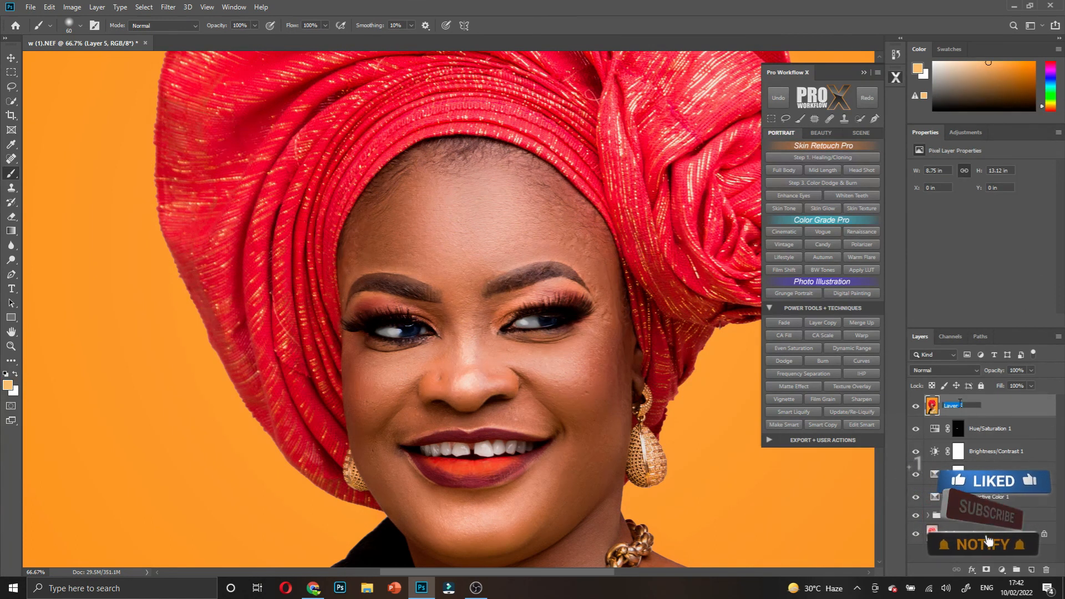
{"action": "type", "text": "ima"}
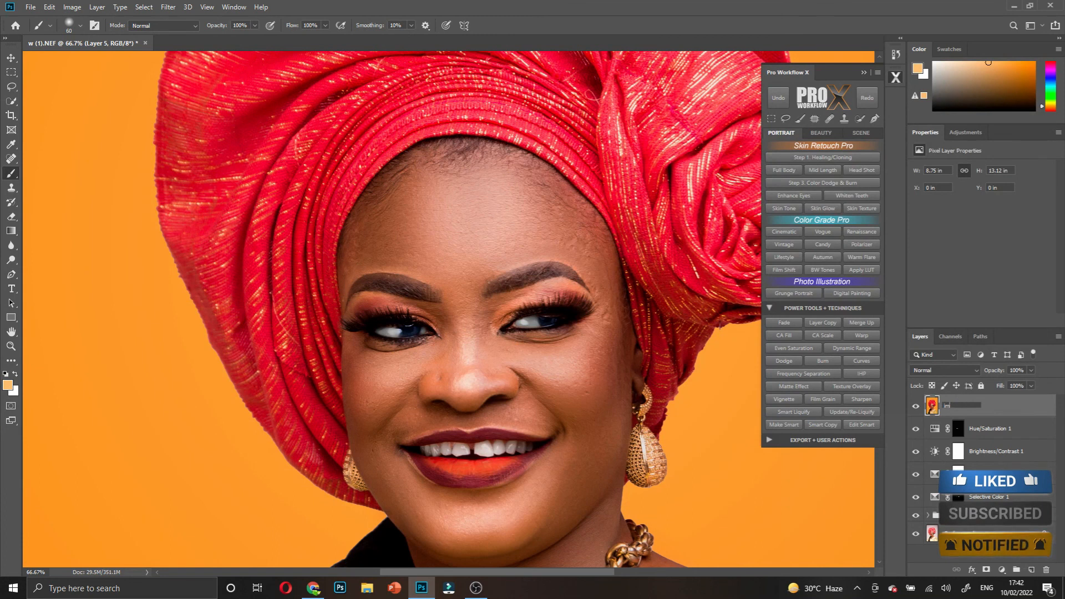
{"action": "type", "text": "ge"}
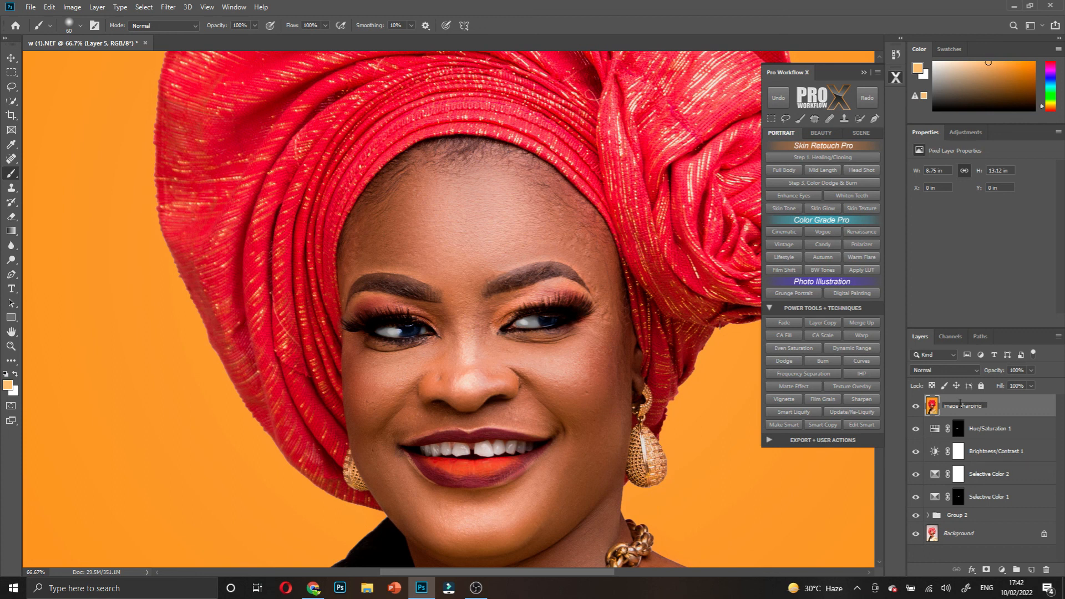
{"action": "type", "text": "sharping"}
{"action": "key", "text": "Return"}
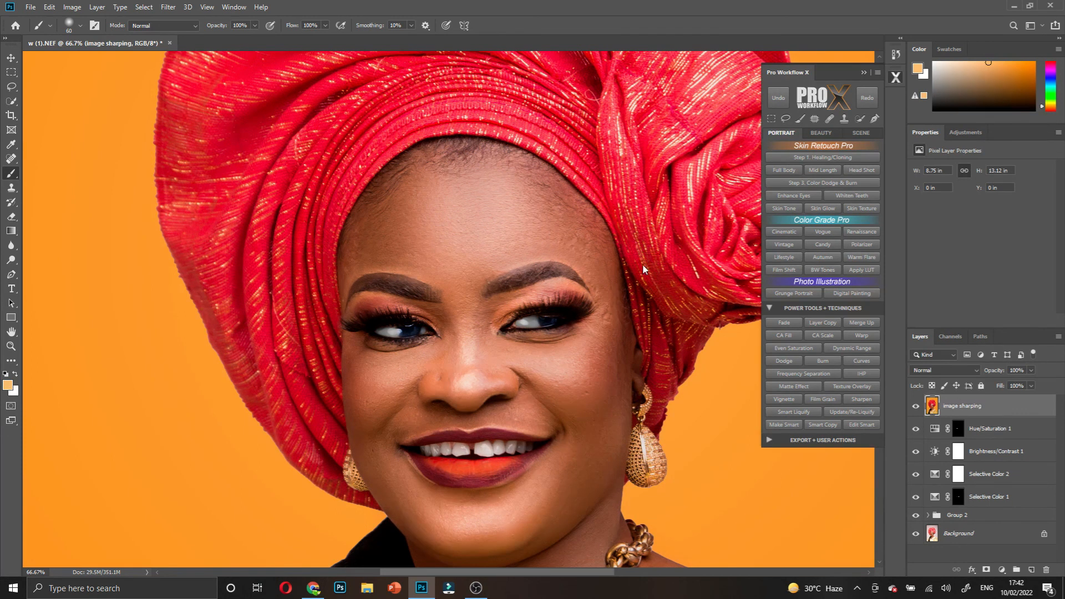
{"action": "left_click", "coordinate": [168, 6]}
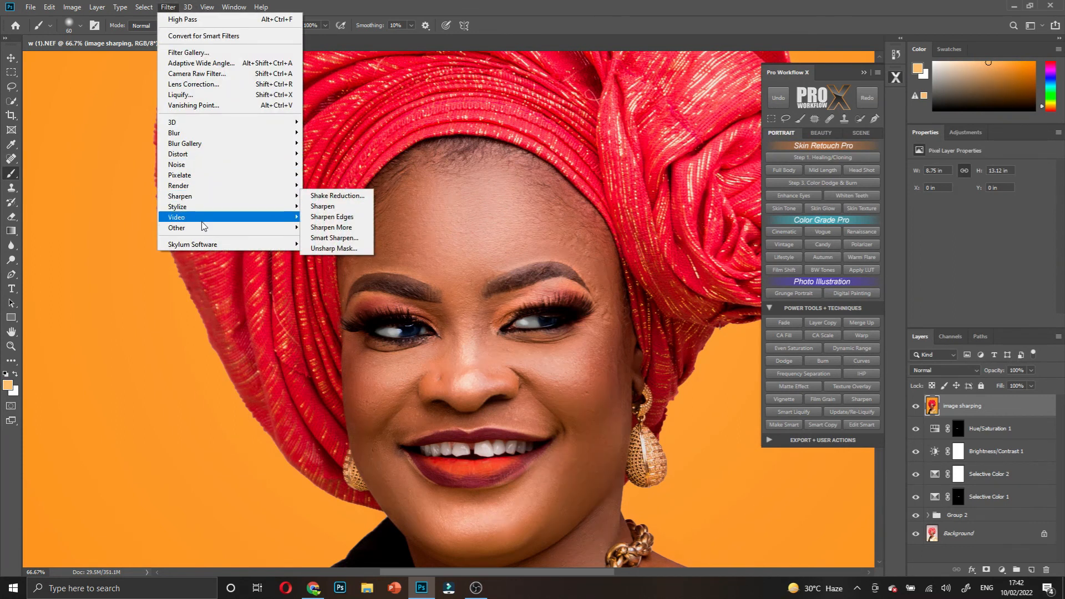
- Apply Filter > Other > High Pass at a 2.0-pixel radius to the image sharping layer
{"action": "mouse_move", "coordinate": [203, 228]}
{"action": "left_click", "coordinate": [322, 238]}
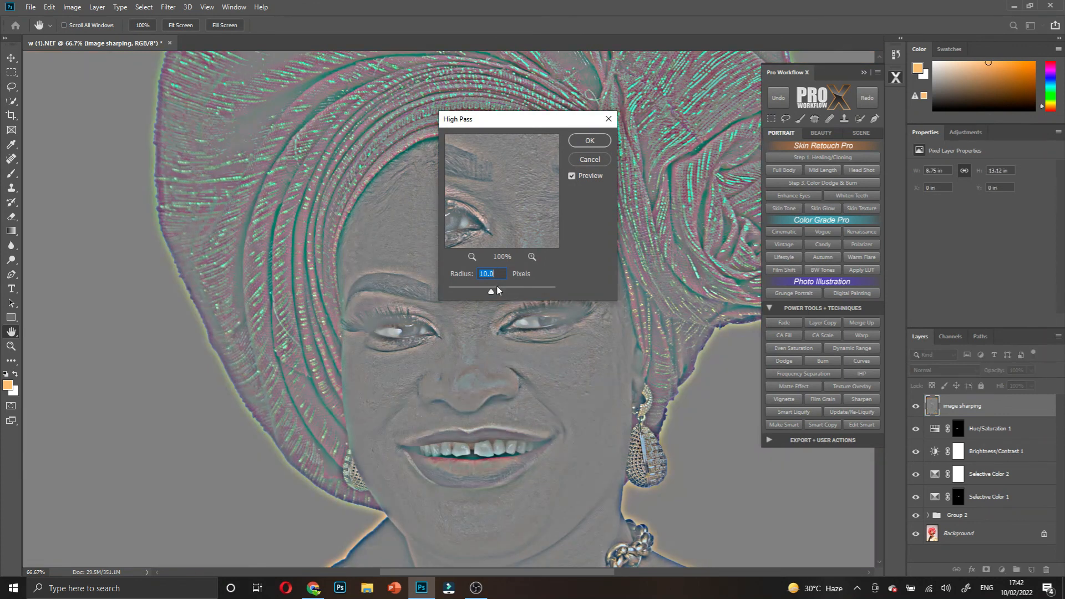
{"action": "left_click_drag", "start_coordinate": [491, 290], "coordinate": [468, 295]}
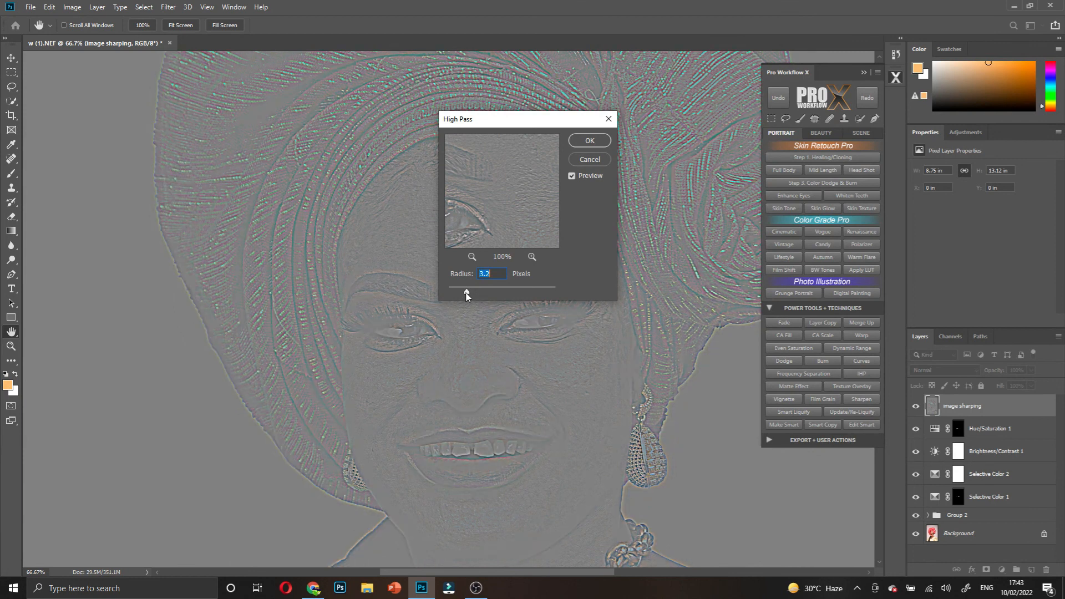
{"action": "left_click_drag", "start_coordinate": [466, 293], "coordinate": [459, 298]}
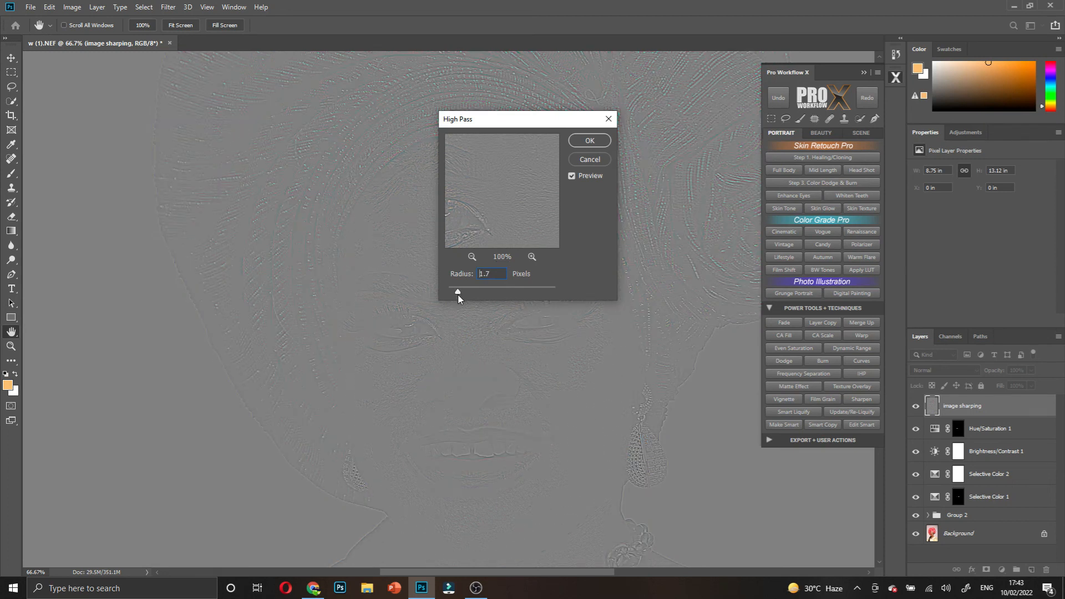
{"action": "left_click_drag", "start_coordinate": [459, 298], "coordinate": [460, 298]}
{"action": "left_click", "coordinate": [590, 145]}
{"action": "key", "text": "b"}
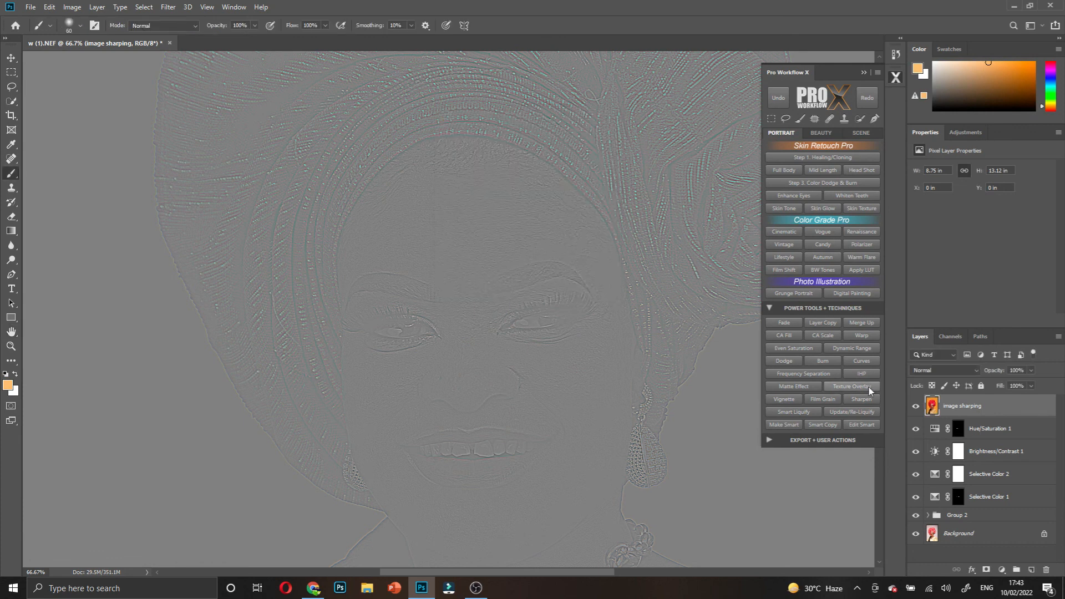
{"action": "left_click", "coordinate": [944, 370]}
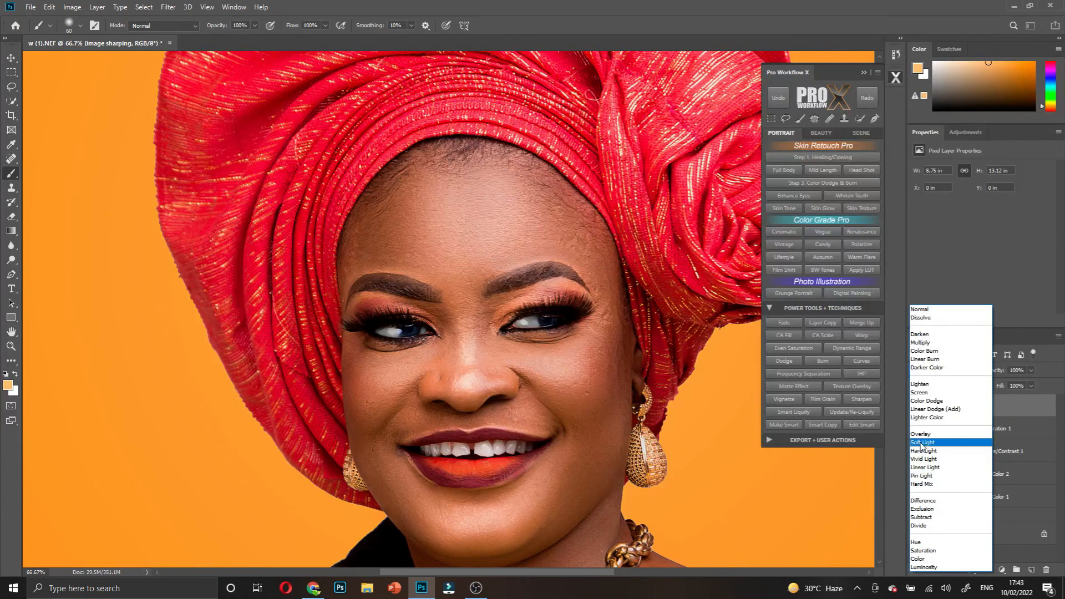
- Set the image sharping layer to Soft Light and toggle its visibility to compare
{"action": "left_click", "coordinate": [922, 445]}
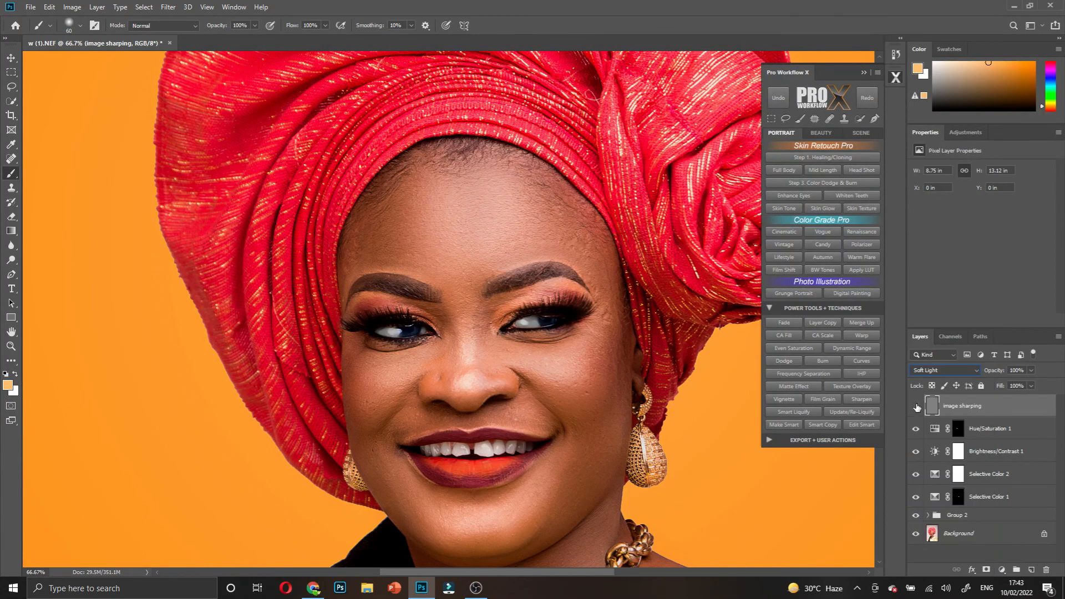
{"action": "left_click", "coordinate": [917, 408]}
{"action": "left_click", "coordinate": [916, 408]}
- Close the accidentally opened window menu and scroll the view back into place
{"action": "scroll", "coordinate": [482, 297], "scroll_direction": "down", "scroll_amount": 2}
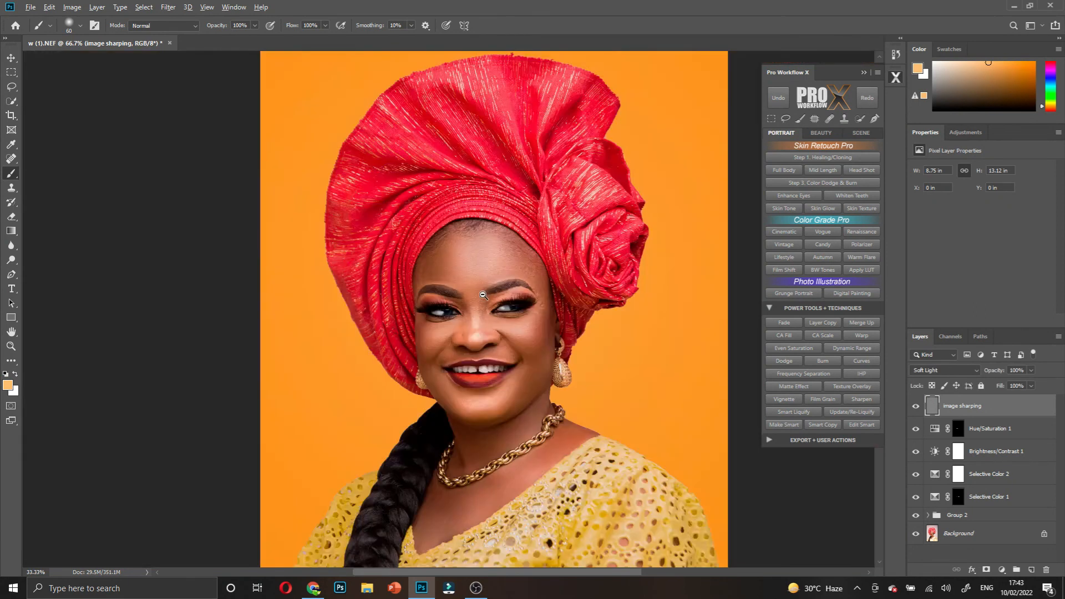
{"action": "left_click", "coordinate": [482, 296]}
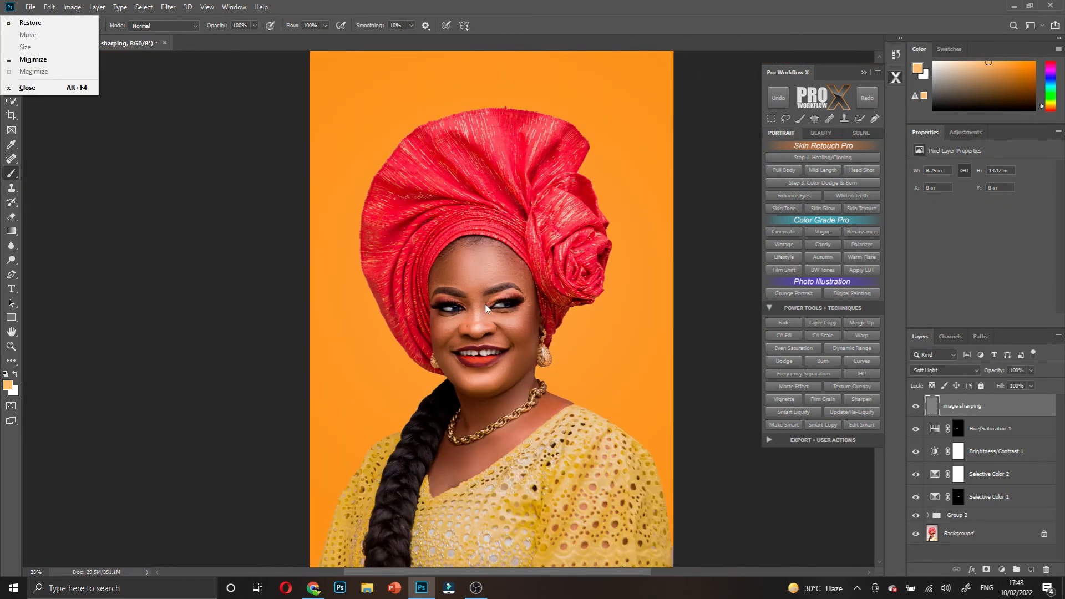
{"action": "left_click", "coordinate": [484, 304]}
{"action": "scroll", "coordinate": [485, 304], "scroll_direction": "up", "scroll_amount": 1}
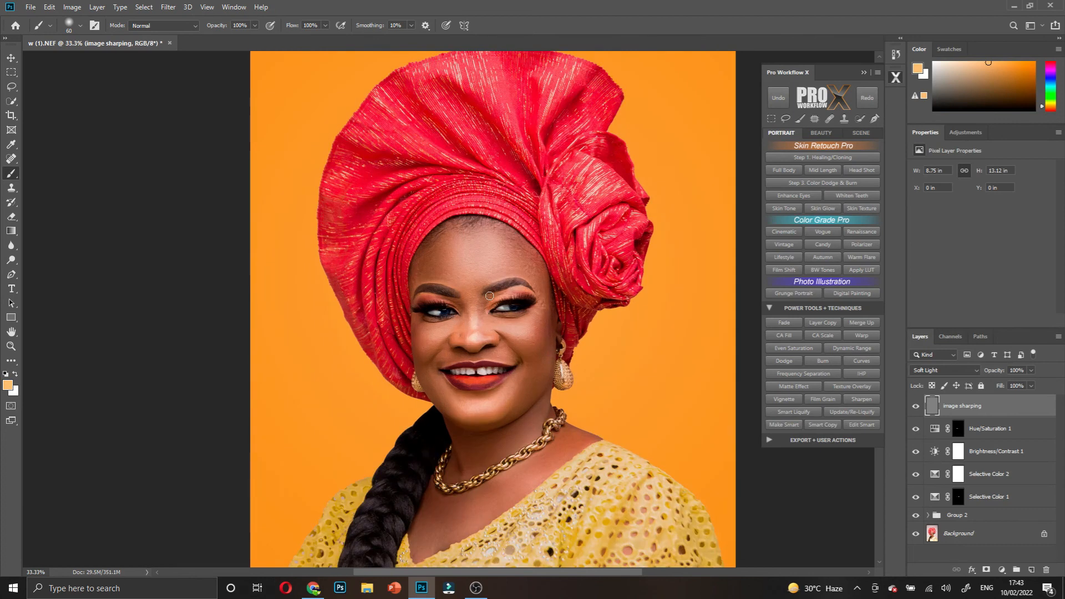
{"action": "scroll", "coordinate": [484, 307], "scroll_direction": "down", "scroll_amount": 2}
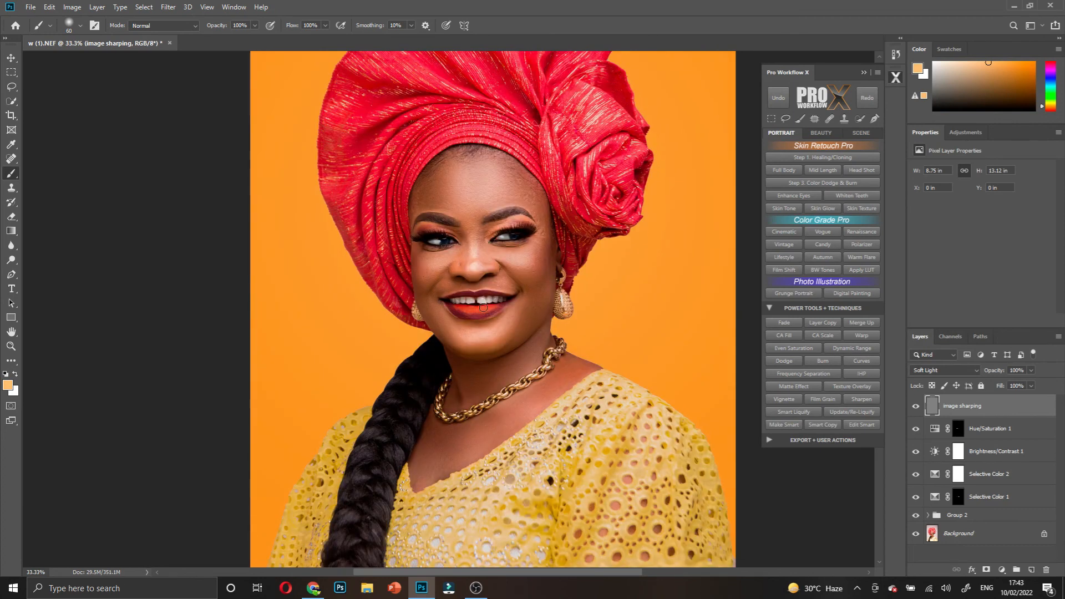
{"action": "scroll", "coordinate": [484, 307], "scroll_direction": "up", "scroll_amount": 1}
{"action": "scroll", "coordinate": [563, 315], "scroll_direction": "up", "scroll_amount": 1}
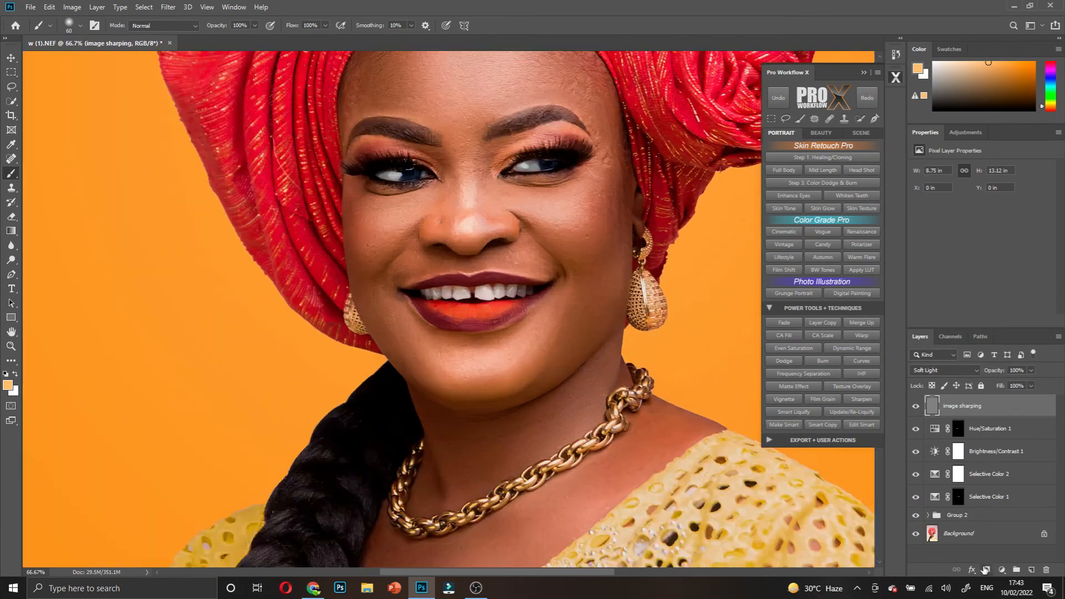
- Add a layer mask to image sharping and paint black over the lower lip
{"action": "left_click", "coordinate": [985, 570]}
{"action": "scroll", "coordinate": [445, 301], "scroll_direction": "up", "scroll_amount": 1}
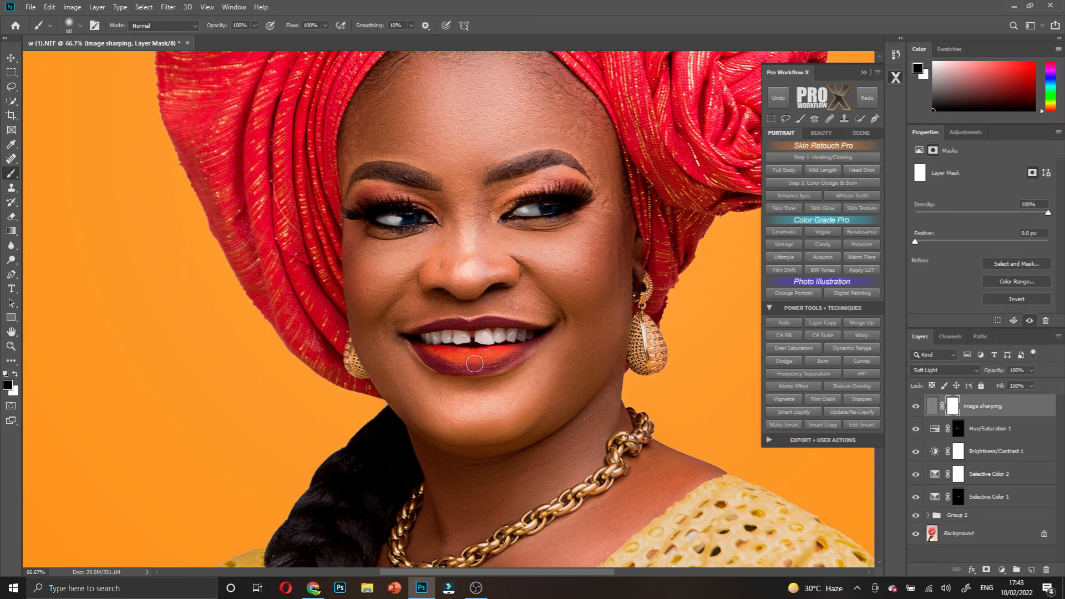
{"action": "left_click_drag", "start_coordinate": [422, 351], "coordinate": [485, 357]}
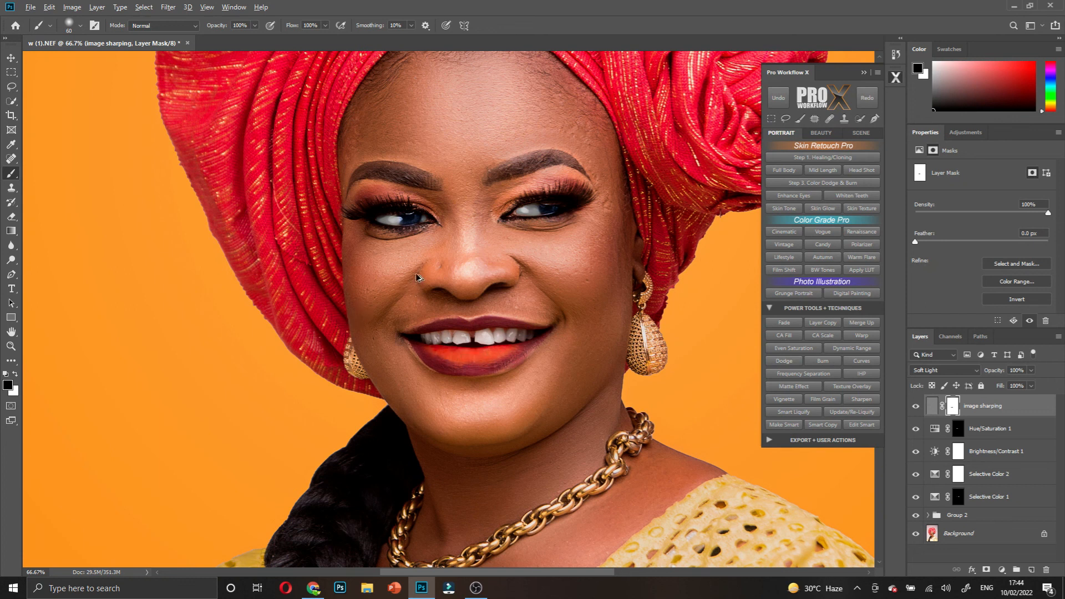
- Review the whole portrait, then select every layer from image sharping down to Group 2
{"action": "key", "text": "ctrl+minus"}
{"action": "key", "text": "ctrl+minus"}
{"action": "key", "text": "ctrl+minus"}
{"action": "key", "text": "ctrl+minus"}
{"action": "key", "text": "alt+space"}
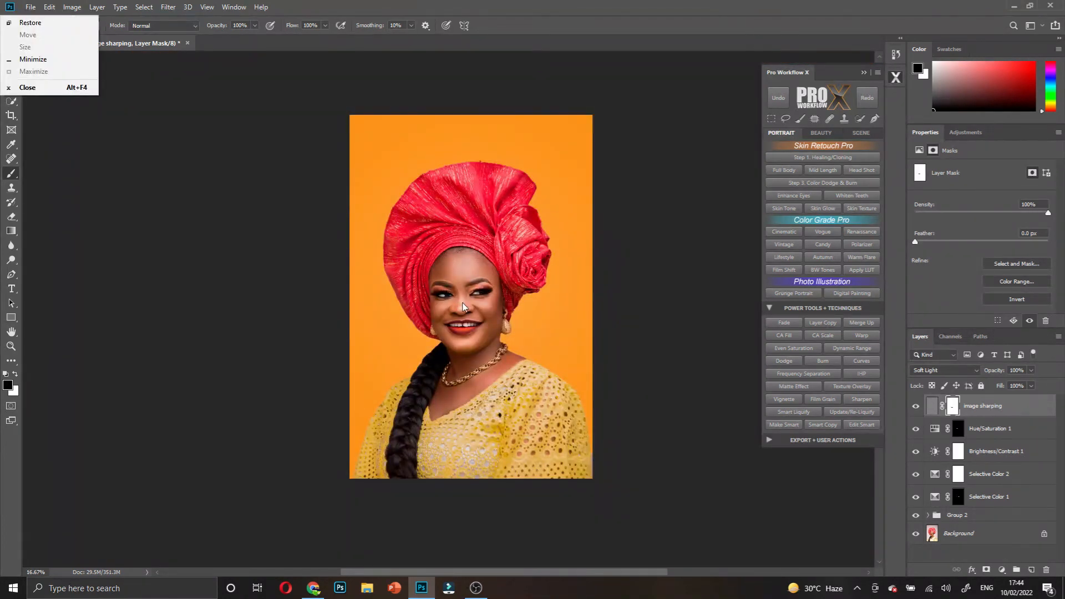
{"action": "key", "text": "Escape"}
{"action": "key", "text": "ctrl+plus"}
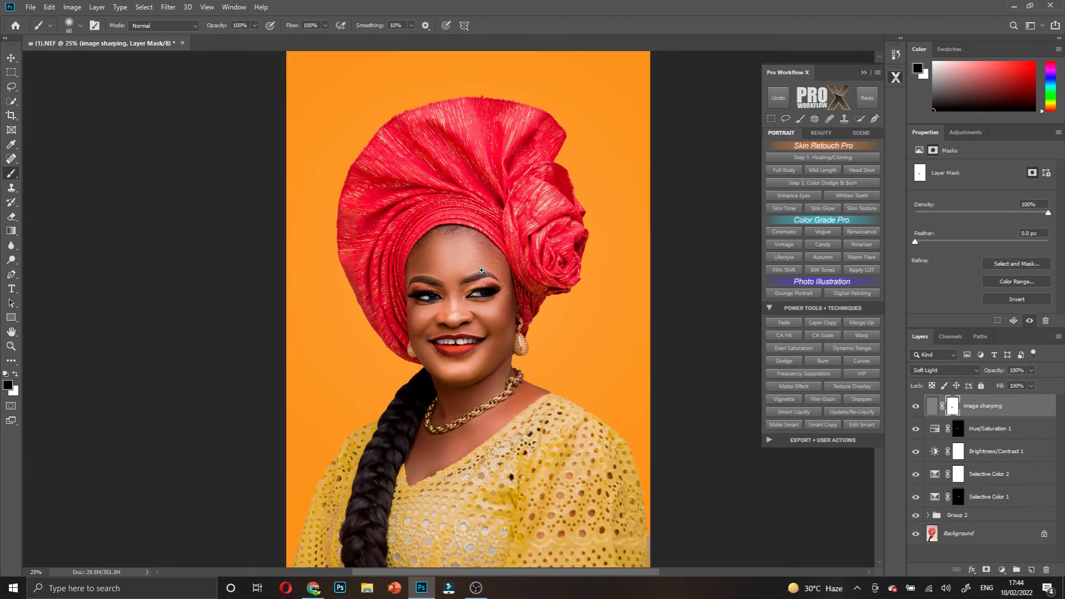
{"action": "scroll", "coordinate": [483, 272], "scroll_direction": "up", "scroll_amount": 2}
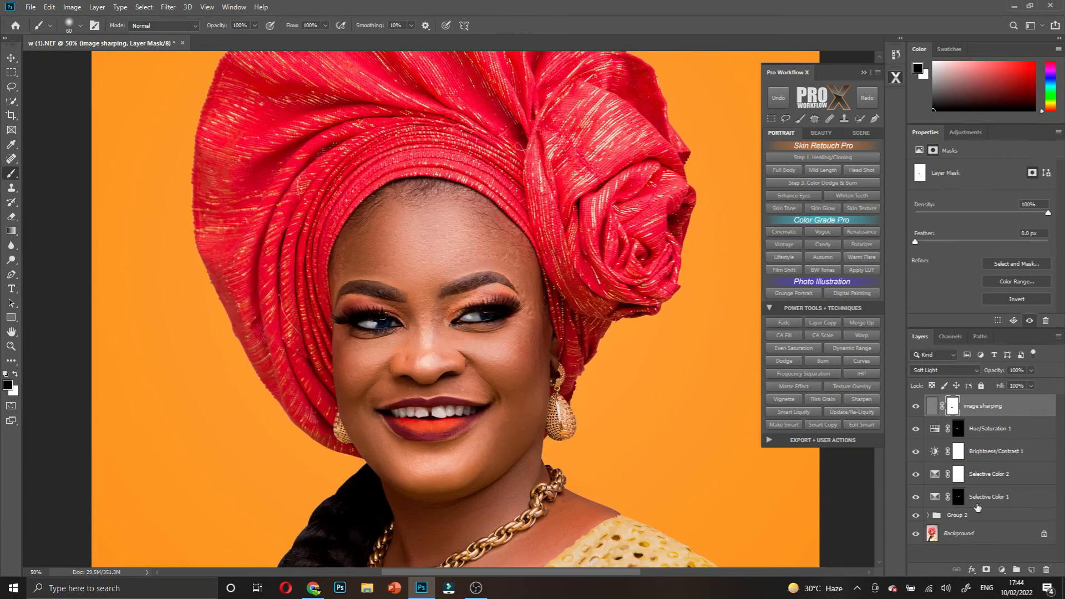
{"action": "left_click", "coordinate": [970, 519], "text": "shift"}
- Group the selected adjustment layers into Group 3 and move the plug-in panel aside
{"action": "key", "text": "ctrl+g"}
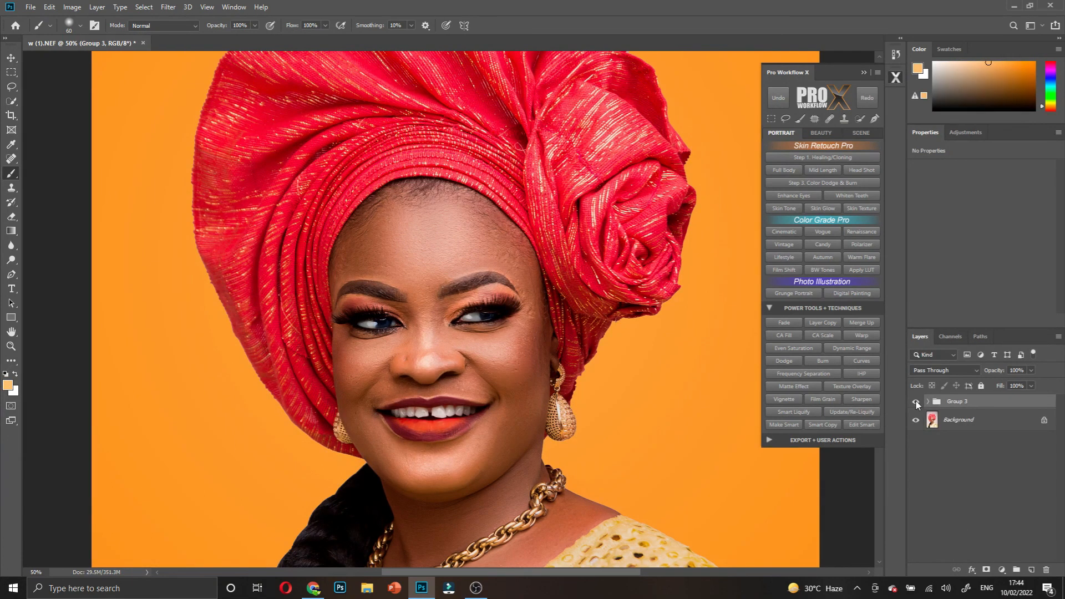
{"action": "scroll", "coordinate": [527, 347], "scroll_direction": "up", "scroll_amount": 1}
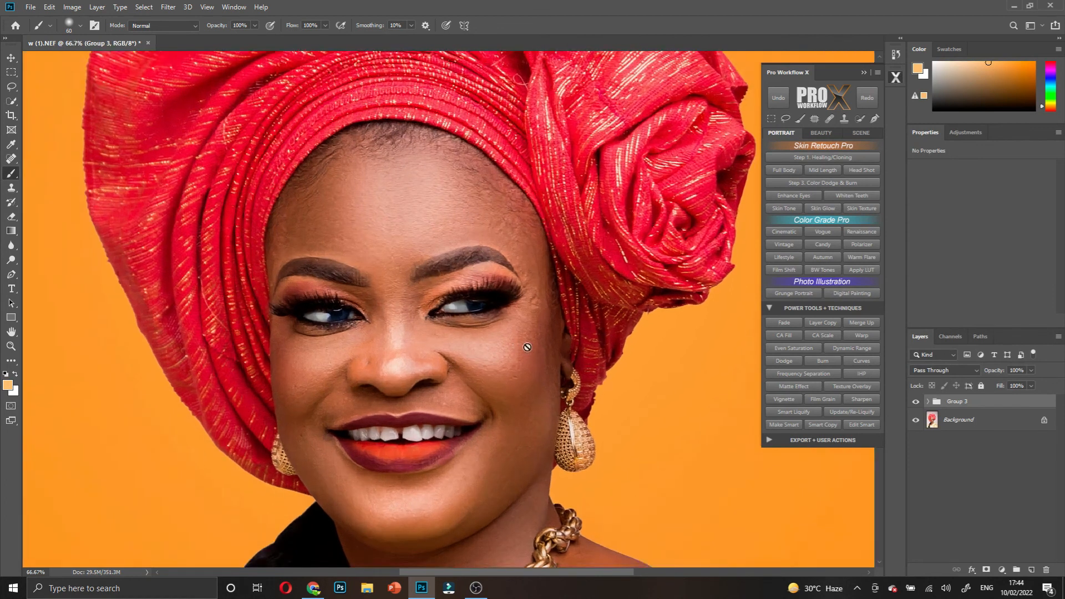
{"action": "left_click", "coordinate": [864, 73]}
- Toggle Group 3's visibility repeatedly to compare the retouched portrait with the original
{"action": "left_click", "coordinate": [917, 402]}
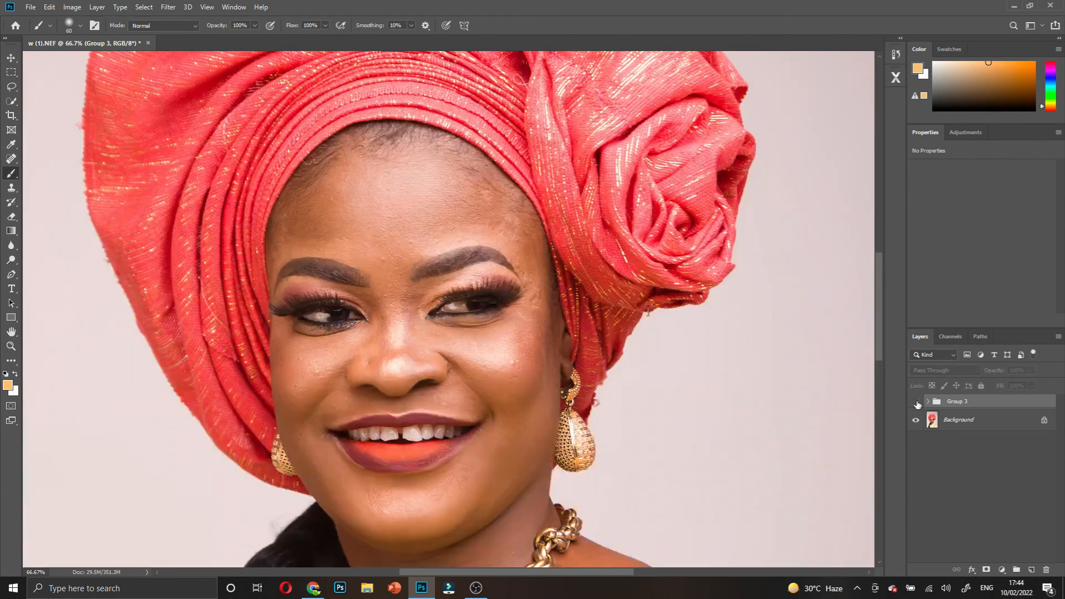
{"action": "left_click", "coordinate": [917, 403]}
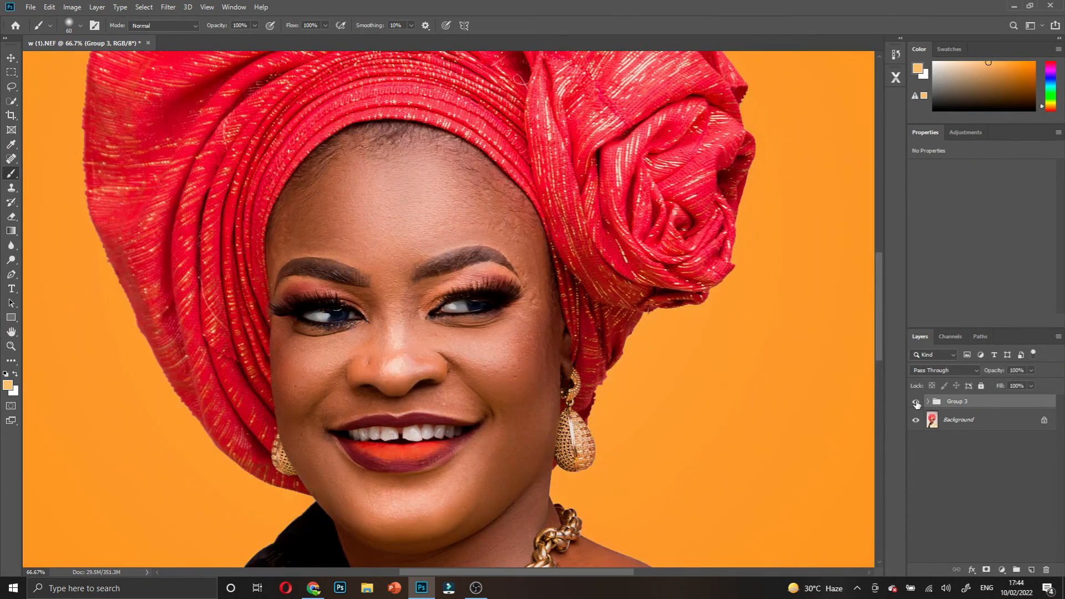
{"action": "left_click", "coordinate": [917, 403]}
{"action": "left_click", "coordinate": [917, 403]}
{"action": "left_click", "coordinate": [916, 403]}
{"action": "left_click", "coordinate": [916, 403]}
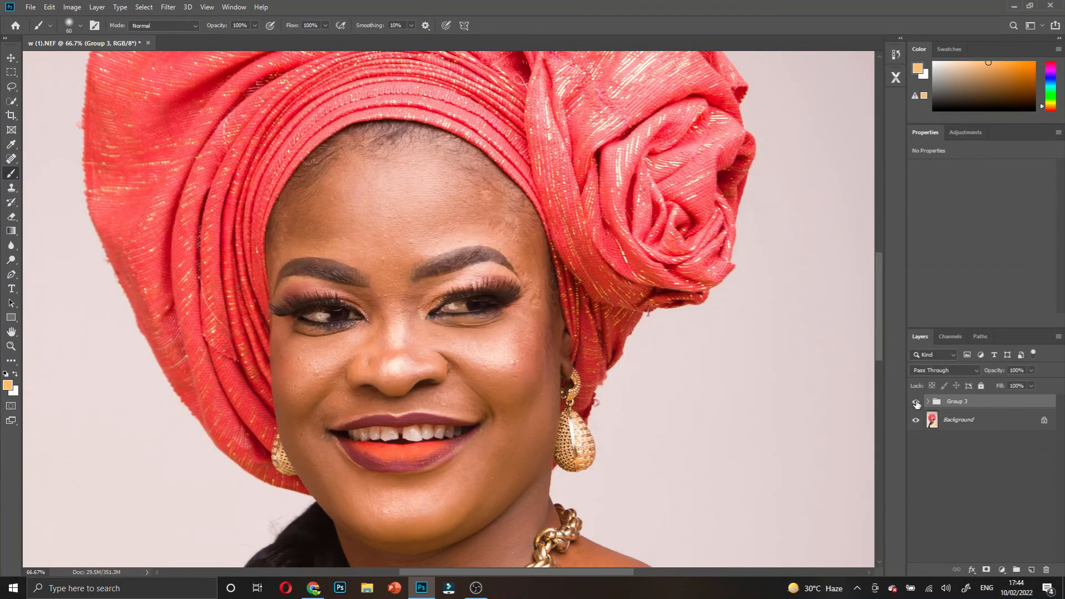